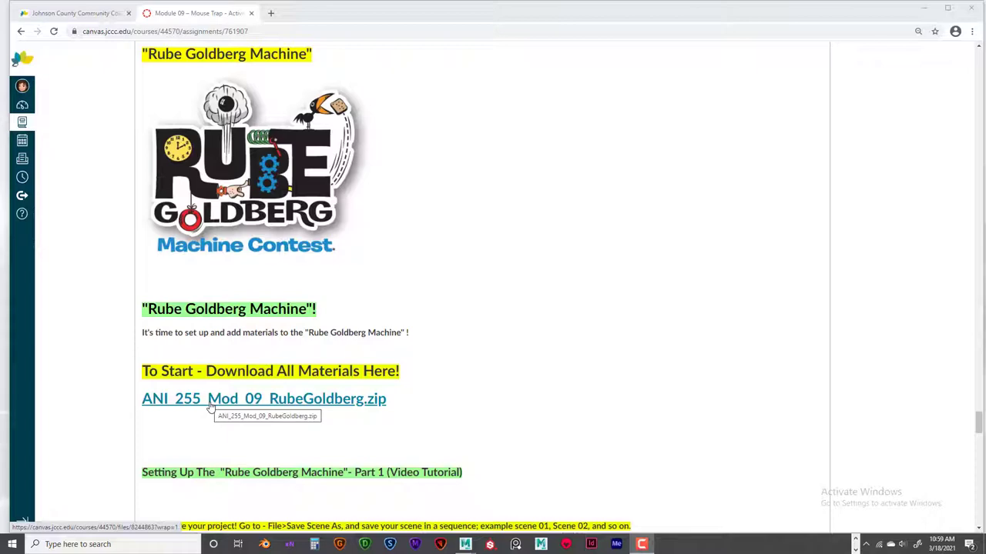
# - Minimize the browser and reposition the ANI_255_Mod_09_RubeGoldberg folder window on the desktop
pyautogui.click(926, 11)
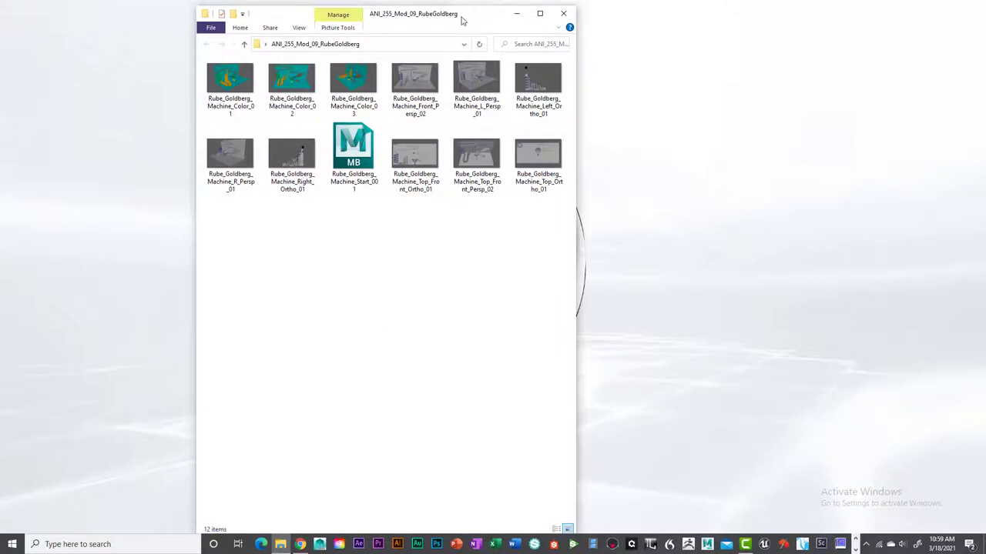
pyautogui.moveTo(484, 18); pyautogui.dragTo(571, 32)
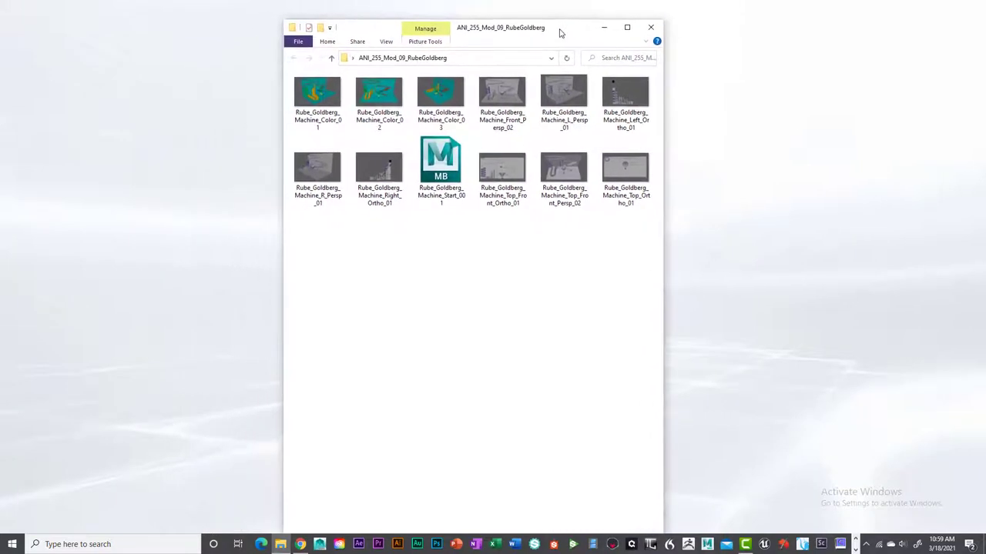
pyautogui.moveTo(367, 31); pyautogui.dragTo(361, 28)
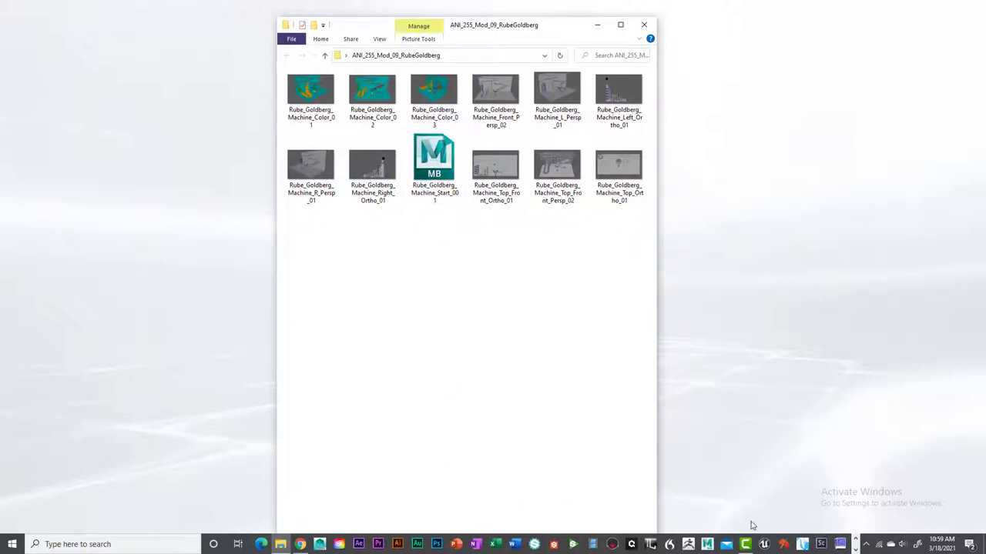
# - Switch to Maya, review the current project's name, location and folder settings in the Project Window, and close it unchanged
pyautogui.scroll(-1, 753, 530)
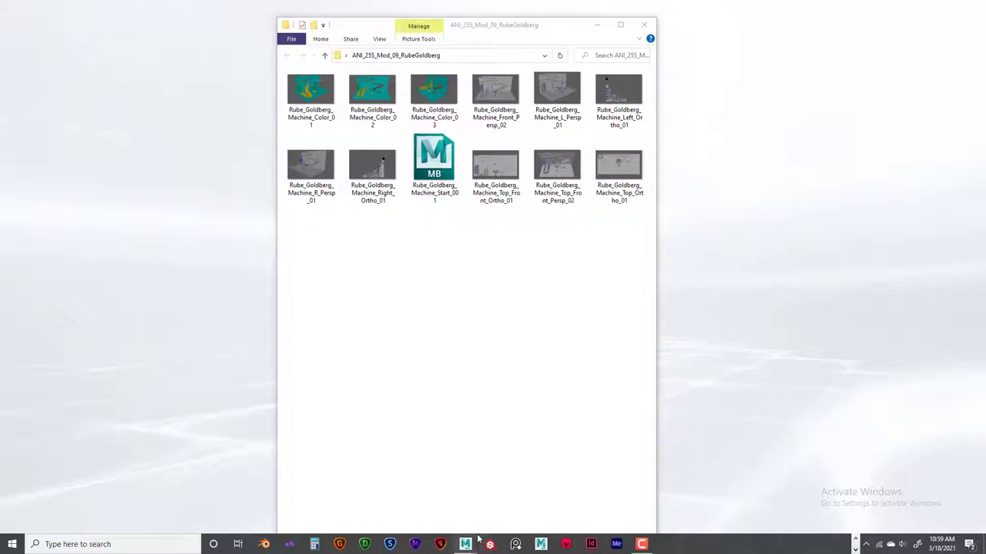
pyautogui.moveTo(465, 544)
pyautogui.click(501, 512)
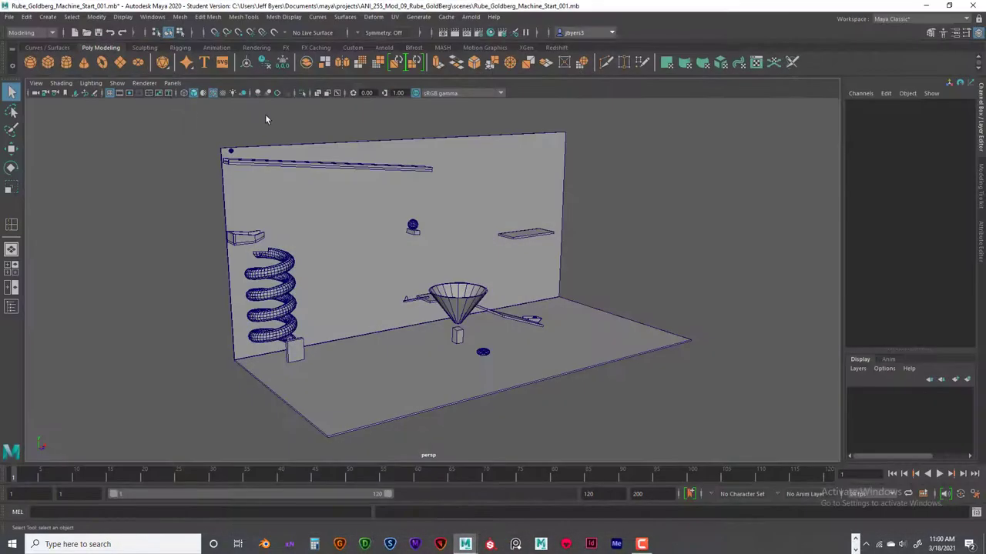
pyautogui.click(9, 17)
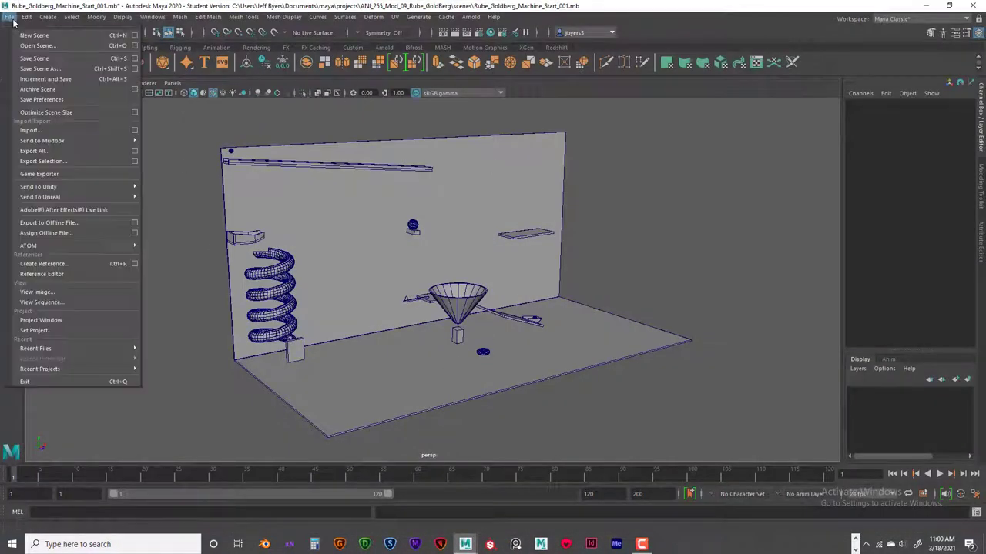
pyautogui.click(38, 319)
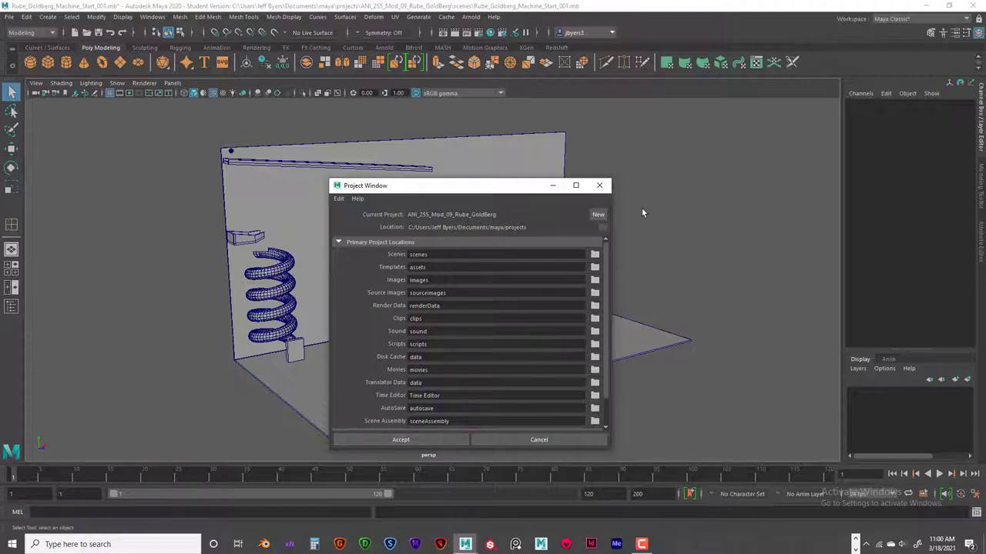
pyautogui.click(601, 187)
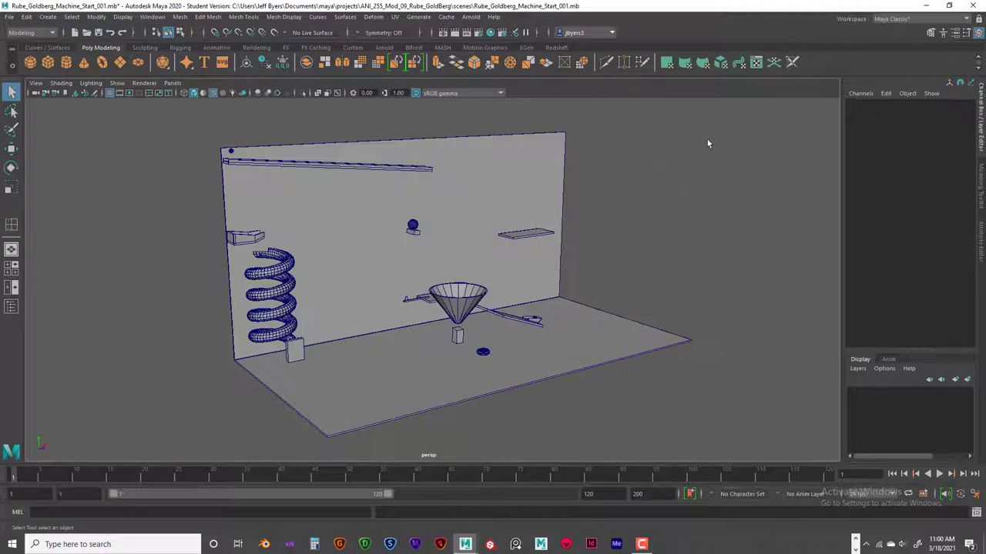
# - Minimize and restore Maya, then examine the starting Rube Goldberg scene from a more frontal angle
pyautogui.click(926, 7)
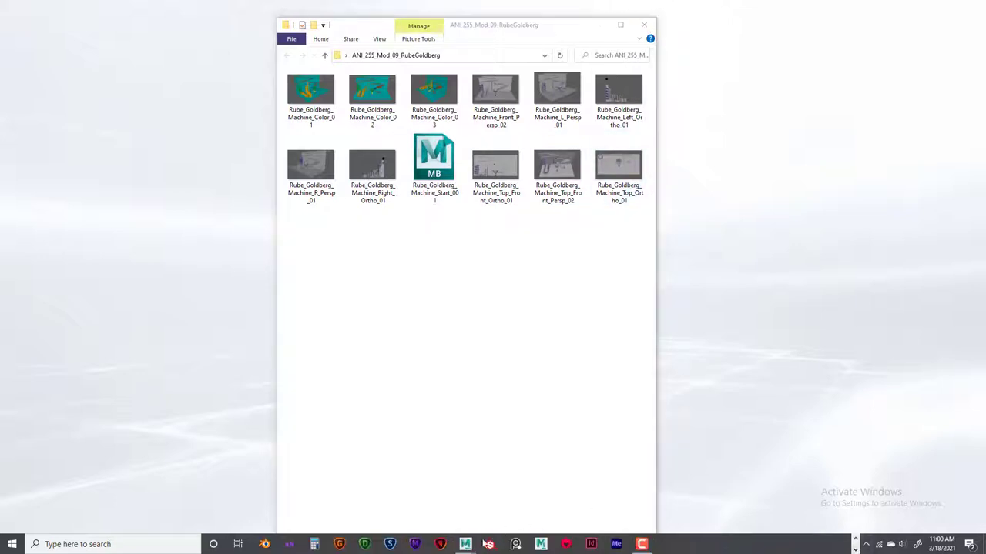
pyautogui.moveTo(466, 544)
pyautogui.click(500, 474)
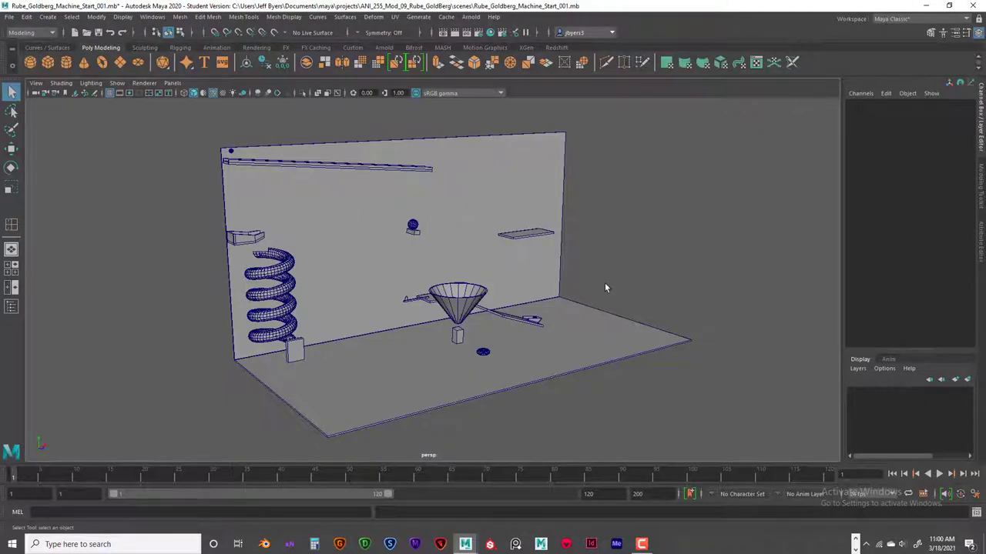
pyautogui.keyDown('alt'); pyautogui.moveTo(605, 288); pyautogui.dragTo(637, 272); pyautogui.keyUp('alt')
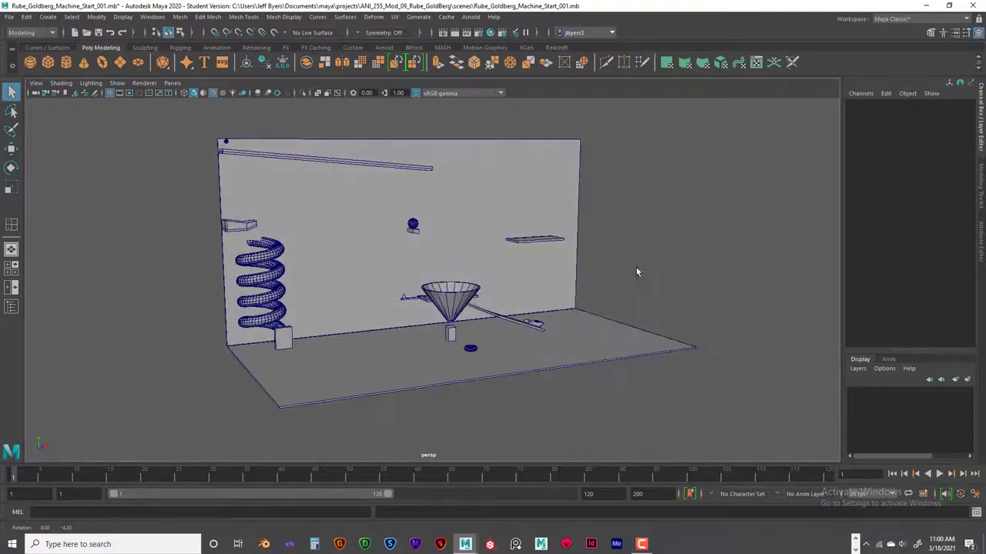
# - Return to the project folder and view the wireframe reference images from Front_Persp_02 through Top_Front_Ortho_01, then close the viewer
pyautogui.click(930, 7)
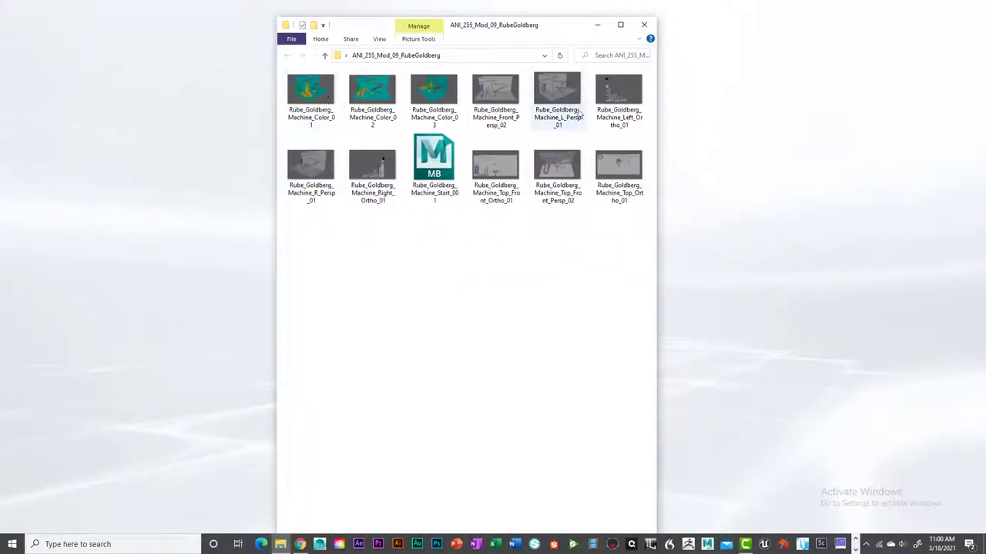
pyautogui.click(490, 99)
pyautogui.doubleClick(489, 98)
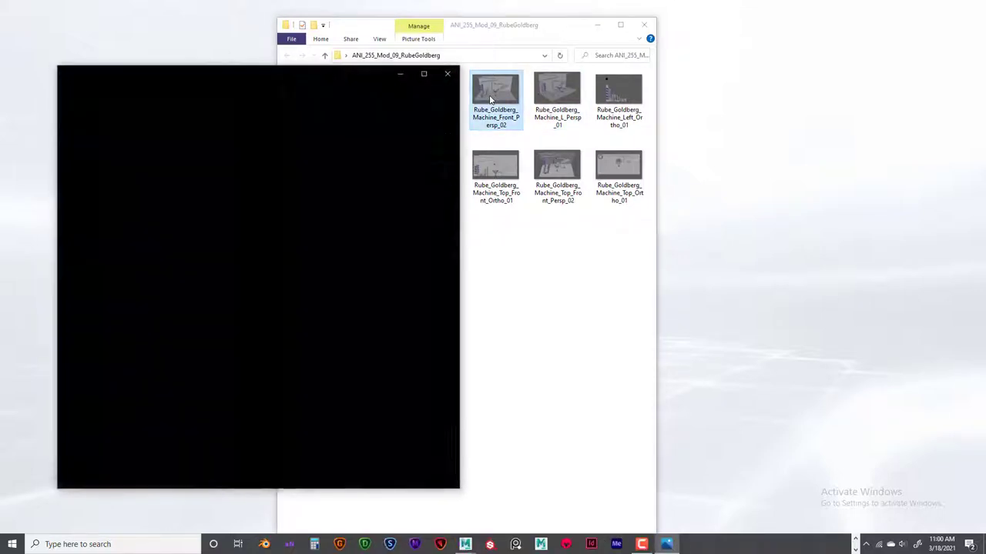
pyautogui.click(432, 293)
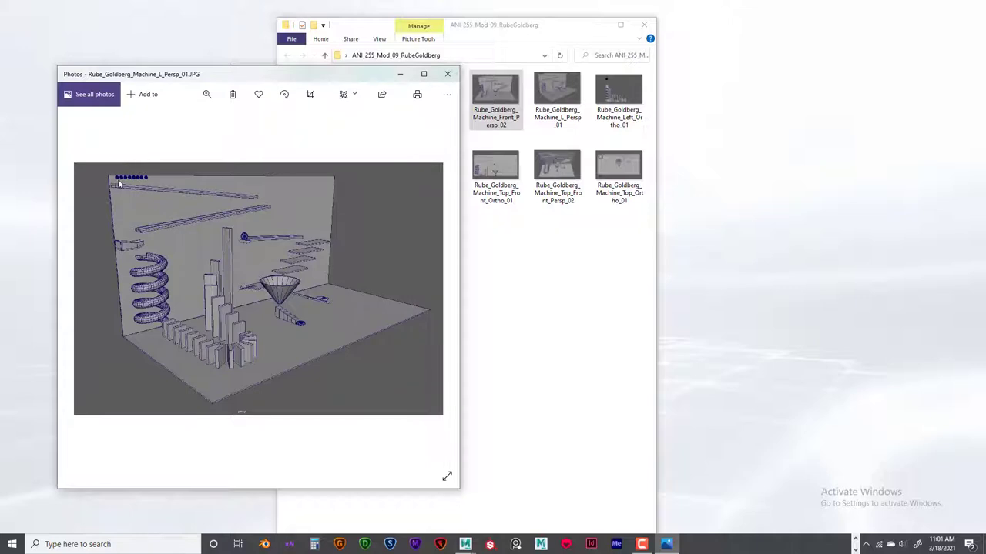
pyautogui.click(433, 290)
pyautogui.click(434, 290)
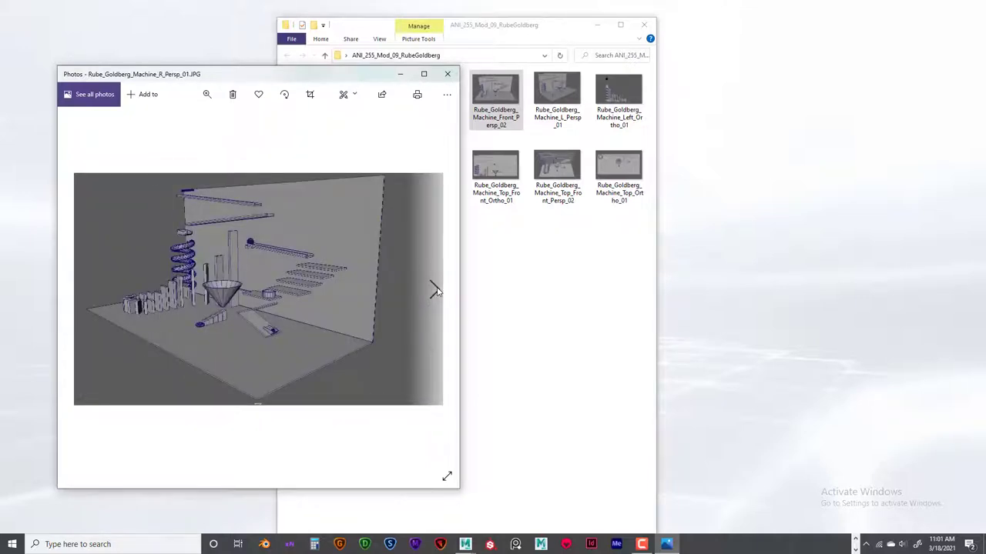
pyautogui.click(433, 290)
pyautogui.click(434, 290)
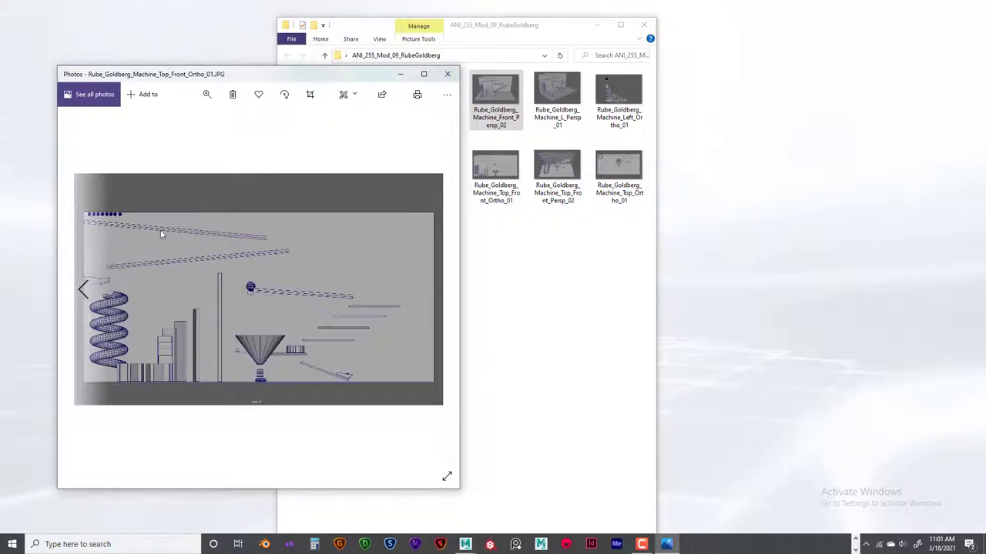
pyautogui.click(446, 75)
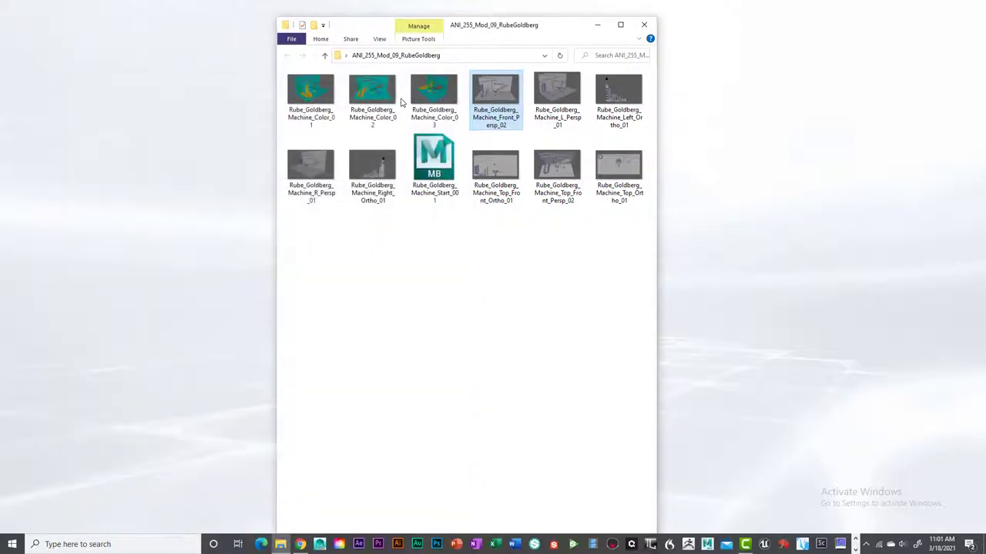
# - Open Rube_Goldberg_Machine_Color_01 and study the three color reference images, returning to the first one after each pass
pyautogui.doubleClick(310, 96)
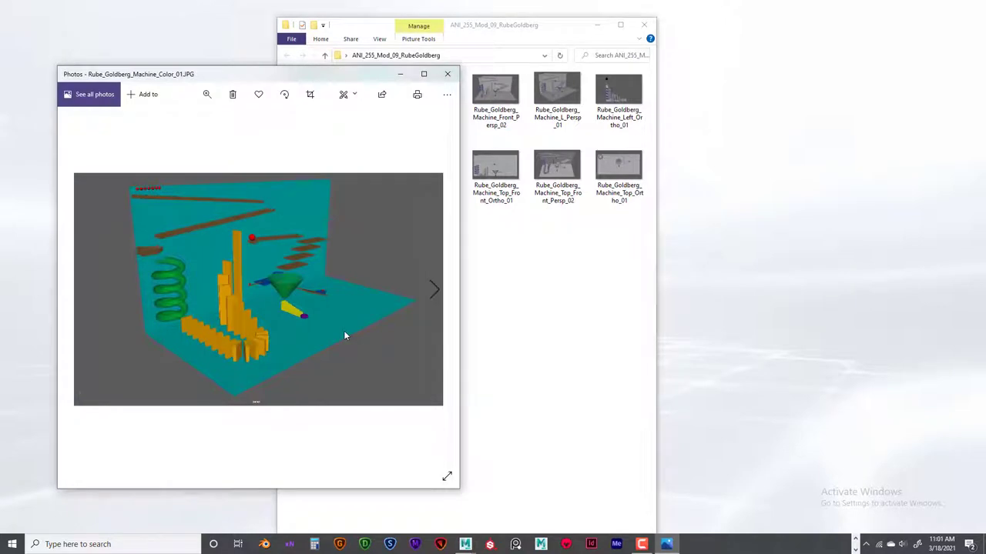
pyautogui.click(434, 290)
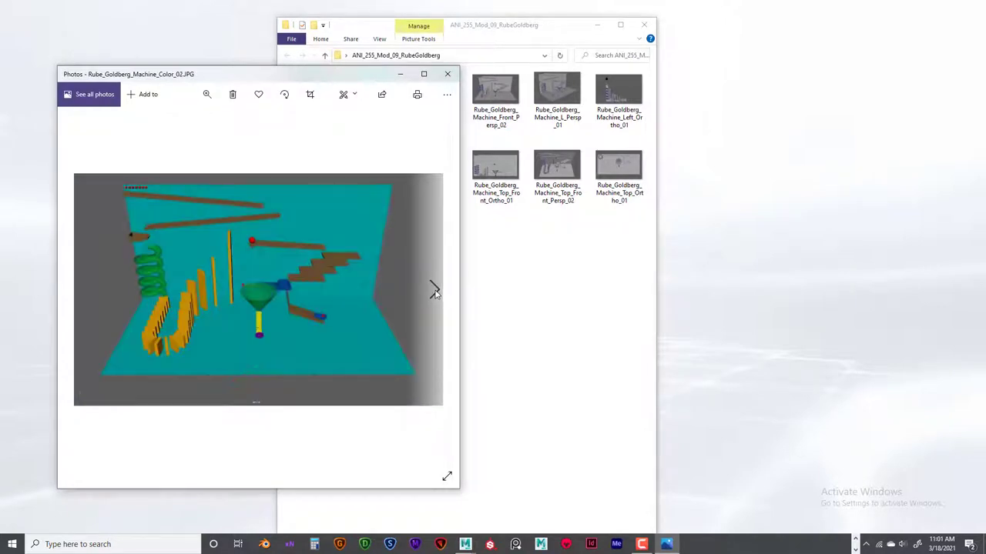
pyautogui.click(434, 291)
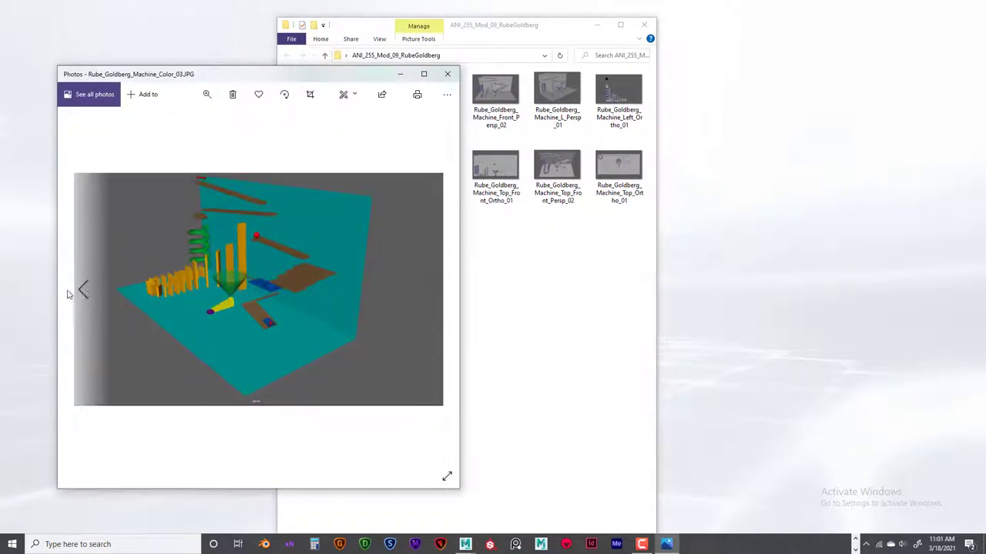
pyautogui.click(83, 291)
pyautogui.click(84, 291)
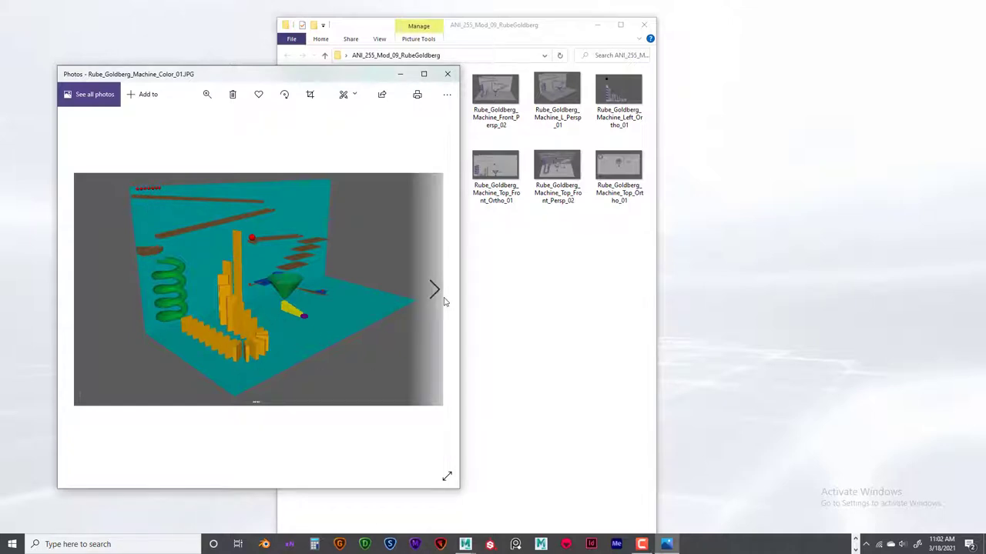
pyautogui.click(433, 291)
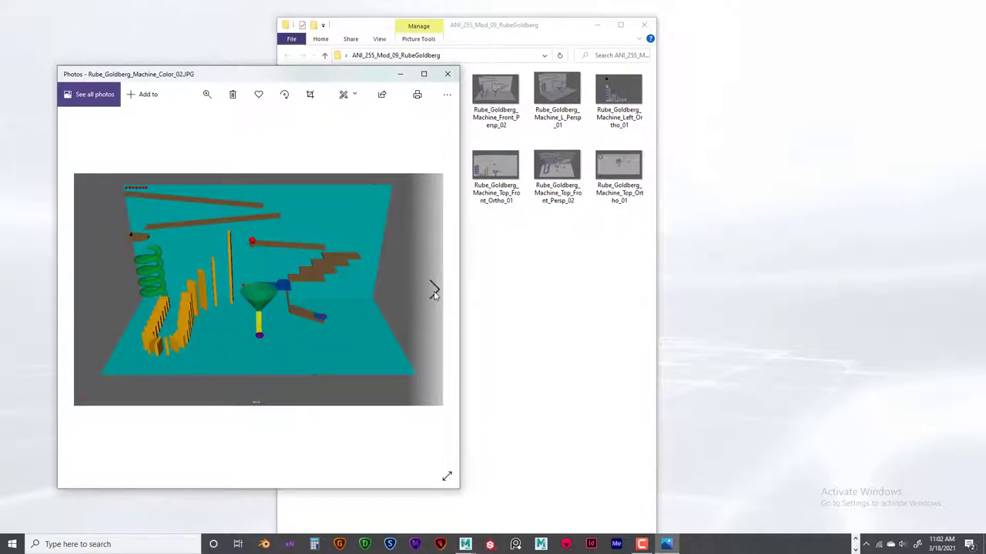
pyautogui.click(434, 291)
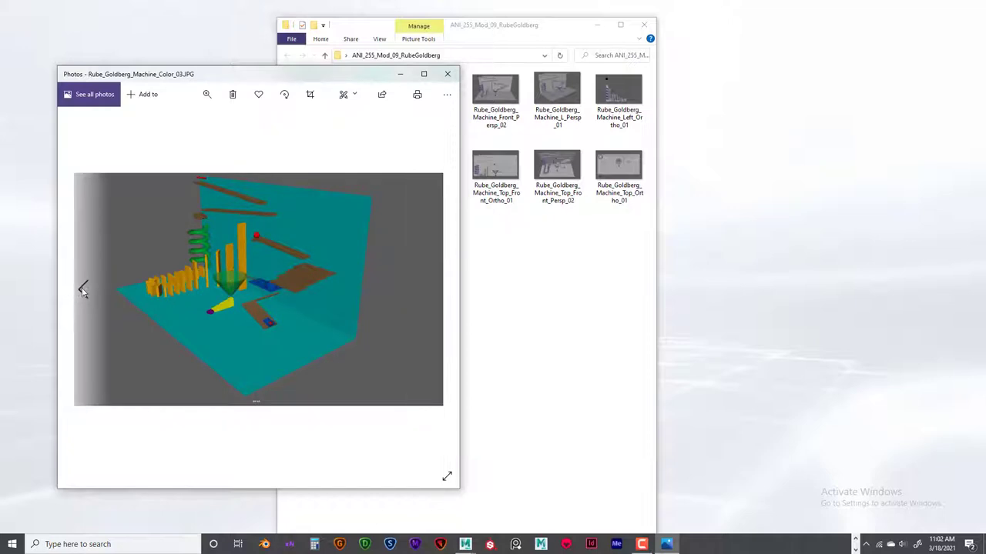
pyautogui.click(84, 291)
pyautogui.click(82, 288)
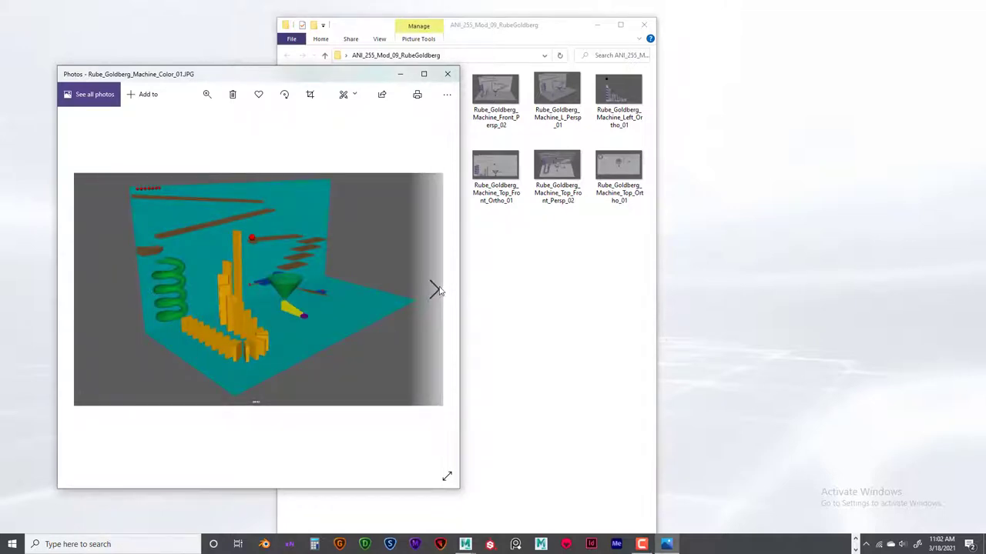
# - Browse forward from the color references through all the wireframe perspective and orthographic images to Rube_Goldberg_Machine_Top_Ortho_01
pyautogui.click(435, 290)
pyautogui.click(434, 290)
pyautogui.click(433, 291)
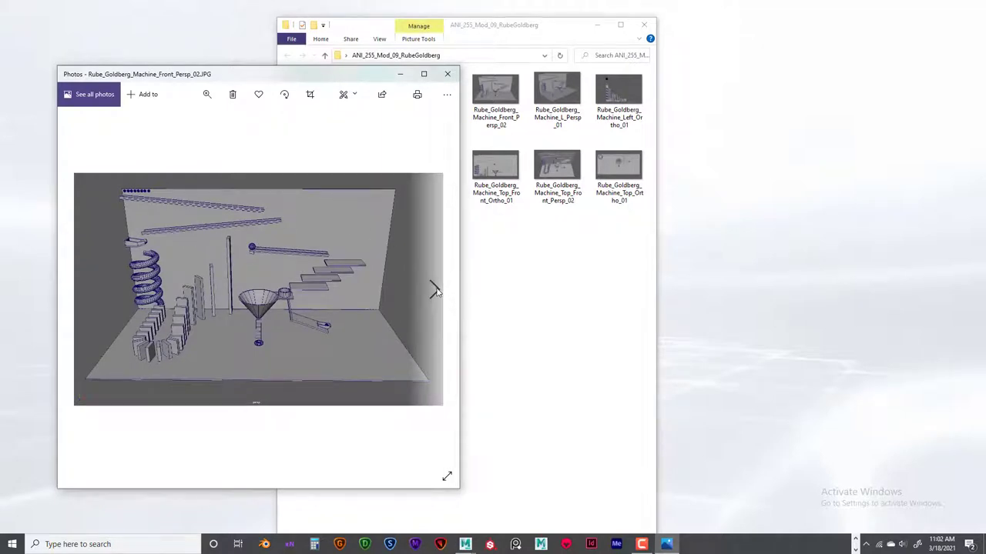
pyautogui.click(435, 291)
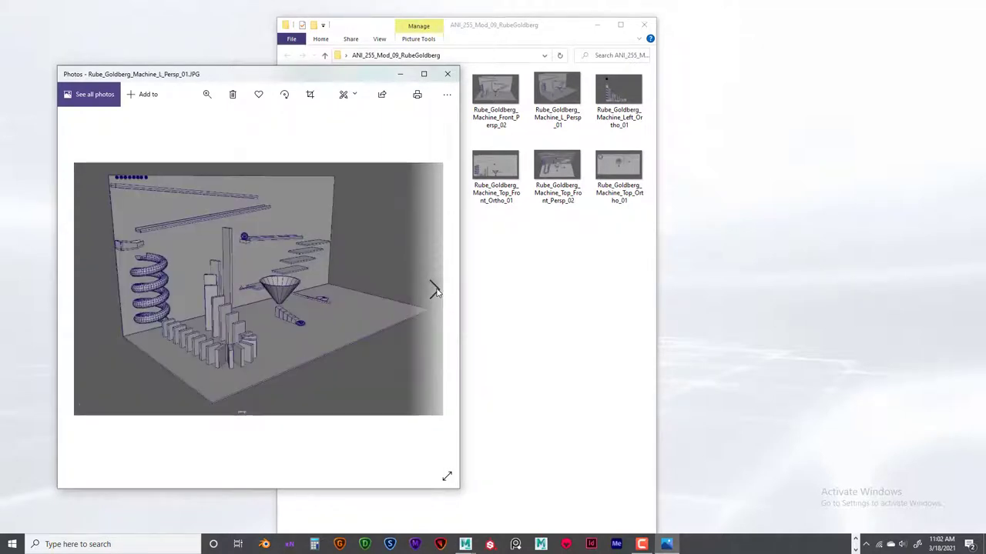
pyautogui.click(435, 290)
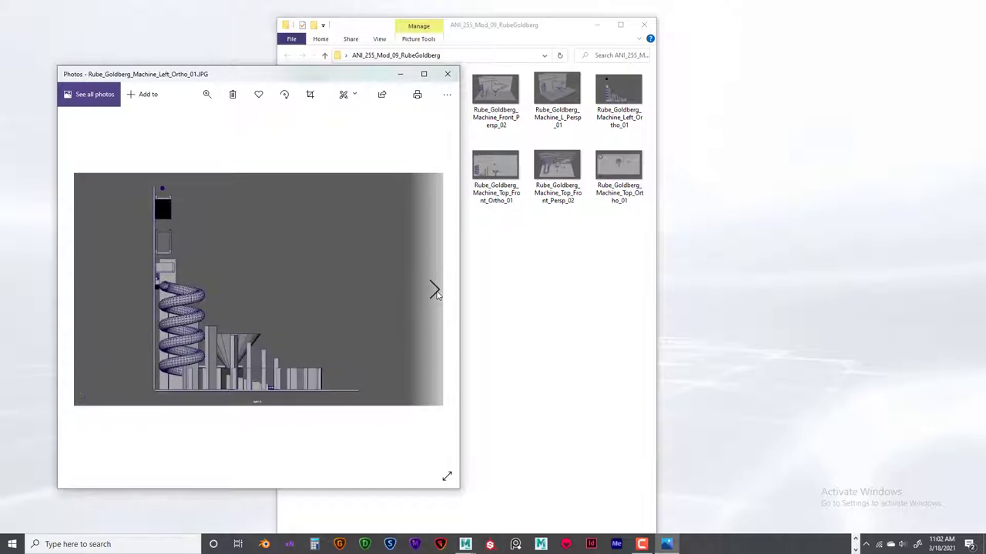
pyautogui.click(435, 290)
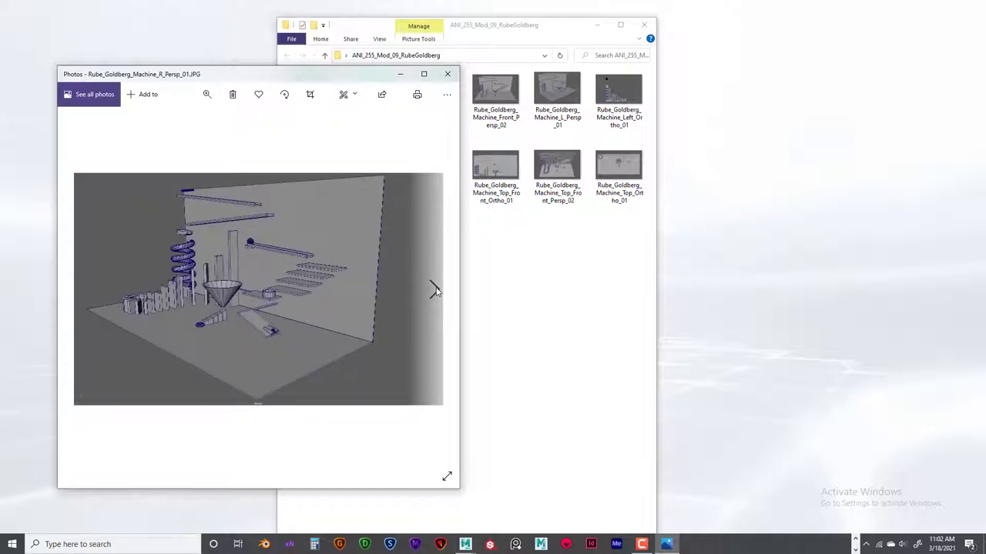
pyautogui.click(435, 291)
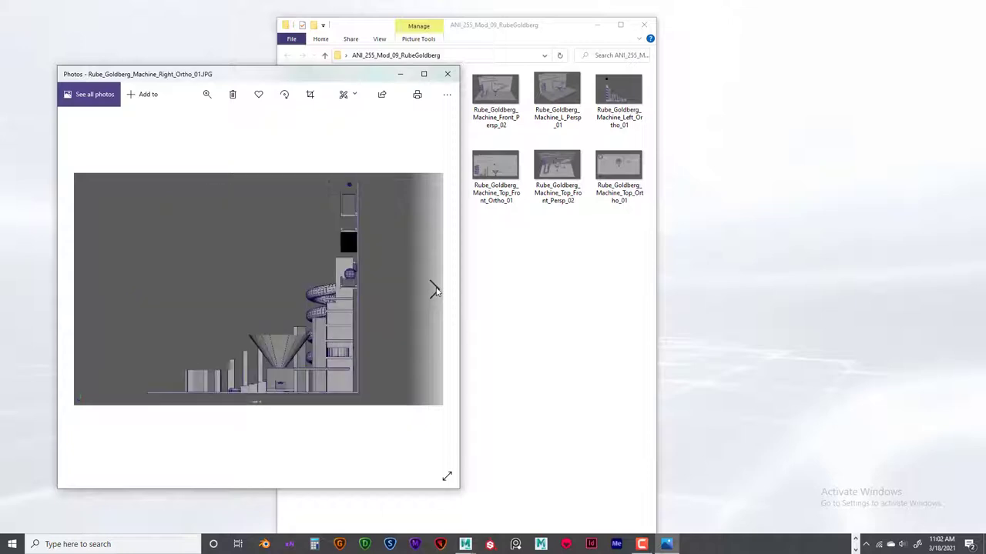
pyautogui.click(435, 290)
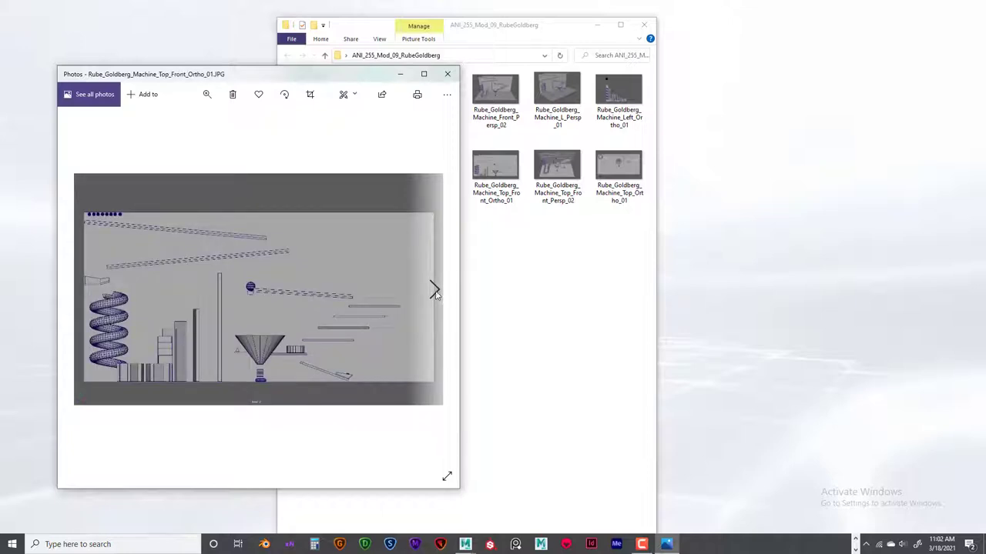
pyautogui.click(434, 291)
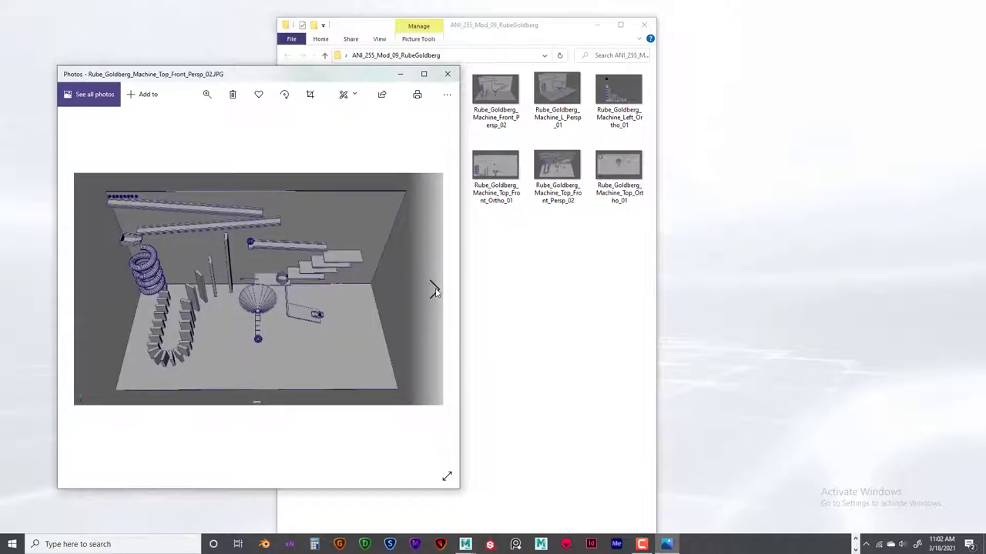
pyautogui.click(434, 290)
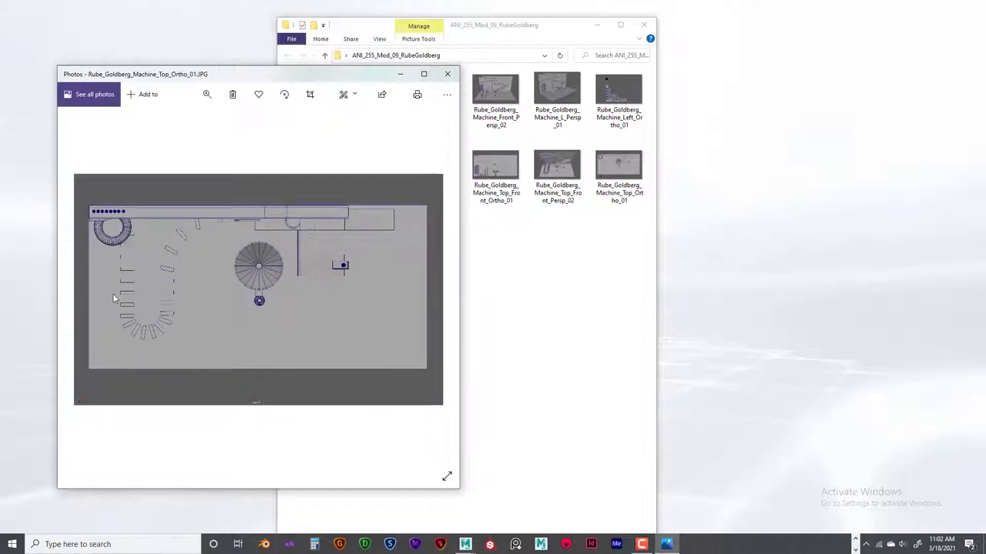
# - Browse back through the reference images from the top orthographic view to Rube_Goldberg_Machine_Left_Ortho_01
pyautogui.click(82, 291)
pyautogui.click(82, 291)
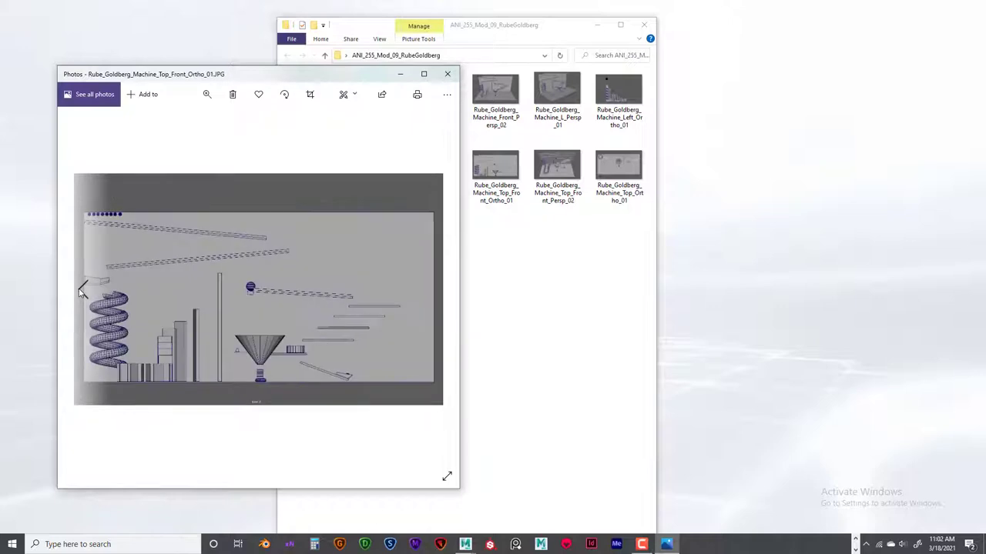
pyautogui.click(82, 291)
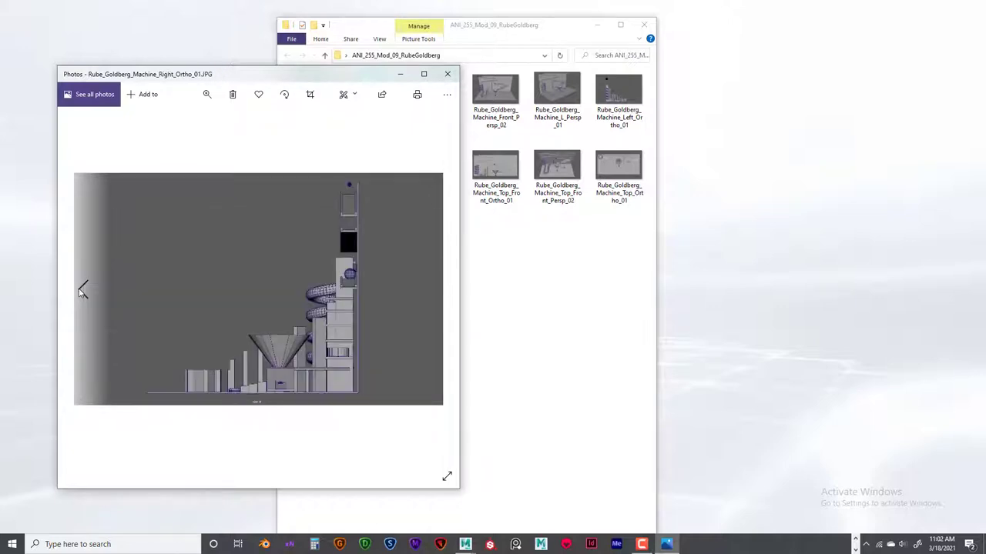
pyautogui.click(82, 291)
pyautogui.click(82, 291)
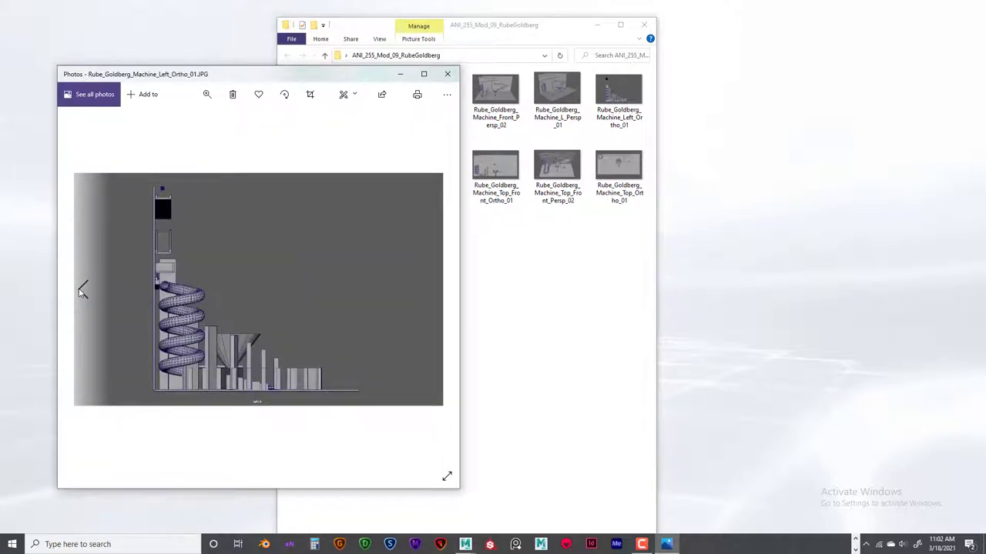
# - Browse back from the left orthographic reference through the perspective and color images to Rube_Goldberg_Machine_Color_01
pyautogui.click(81, 291)
pyautogui.click(82, 291)
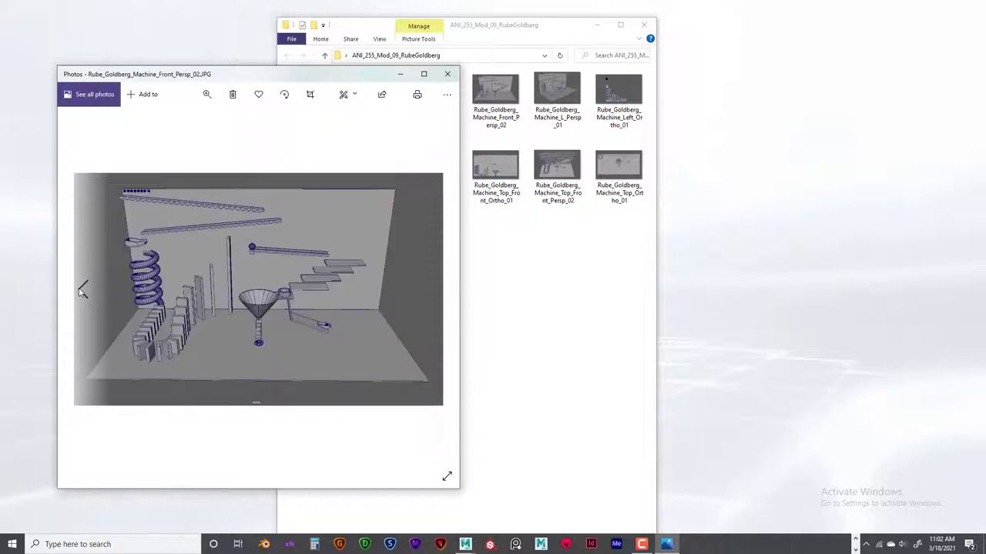
pyautogui.click(81, 291)
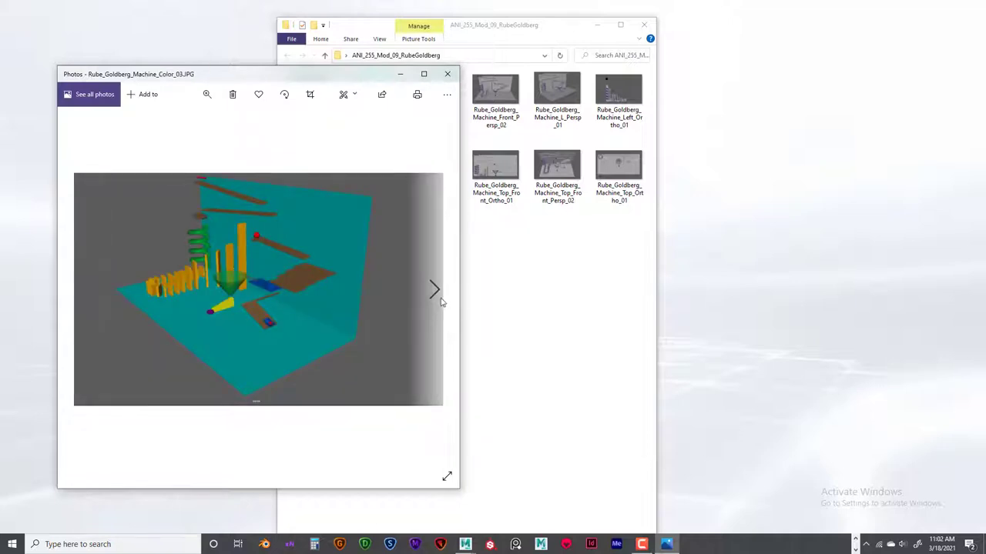
pyautogui.click(82, 291)
pyautogui.click(82, 291)
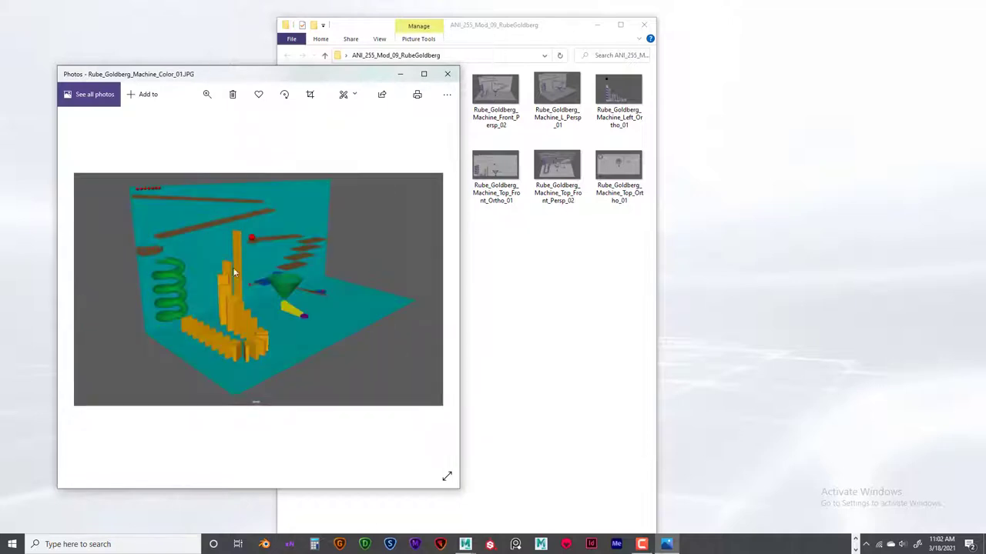
# - Browse forward from the first color reference through the perspective images to Rube_Goldberg_Machine_Left_Ortho_01
pyautogui.click(435, 291)
pyautogui.click(436, 291)
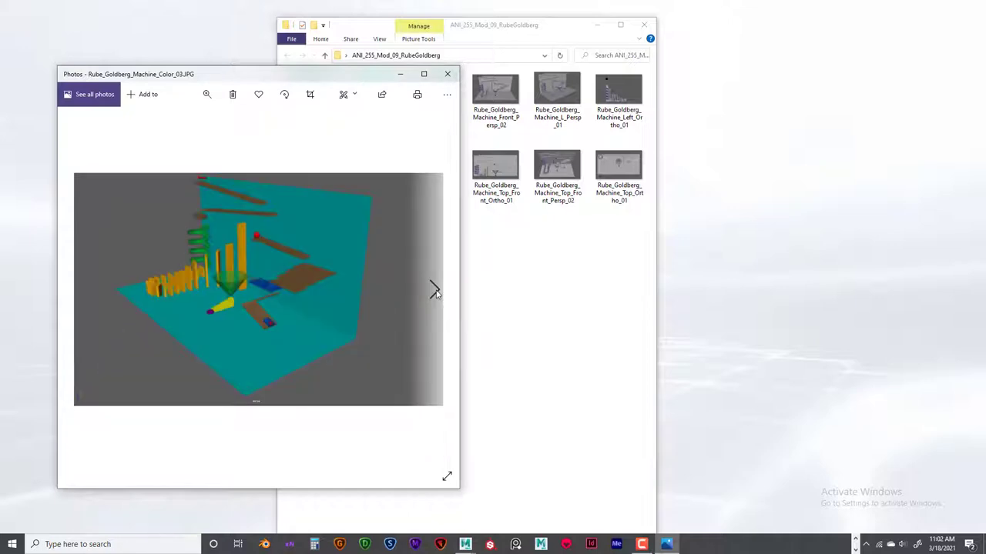
pyautogui.click(435, 291)
pyautogui.click(435, 291)
pyautogui.click(434, 290)
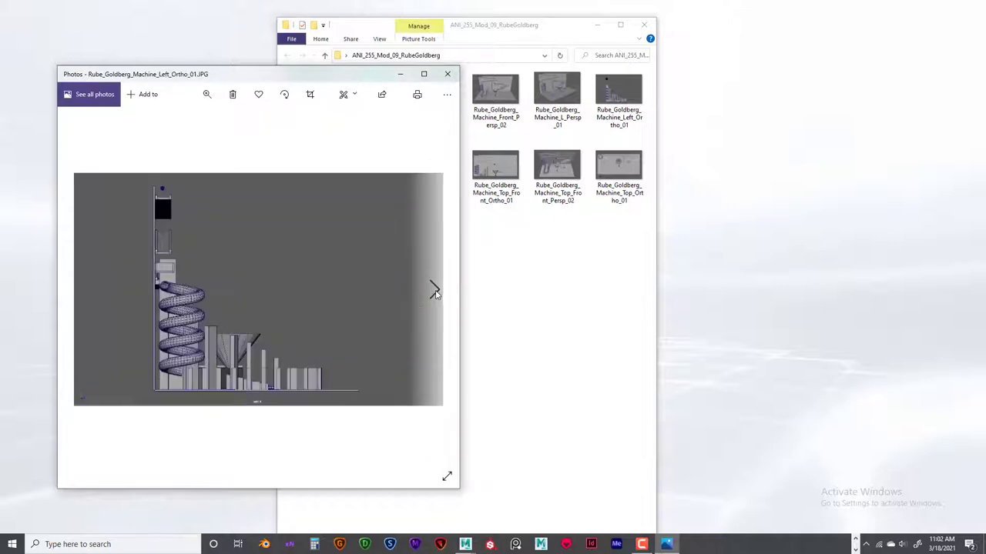
# - Compare the Front_Persp_02, L_Persp_01 and Left_Ortho_01 wireframe references, finishing on Rube_Goldberg_Machine_Front_Persp_02
pyautogui.click(82, 291)
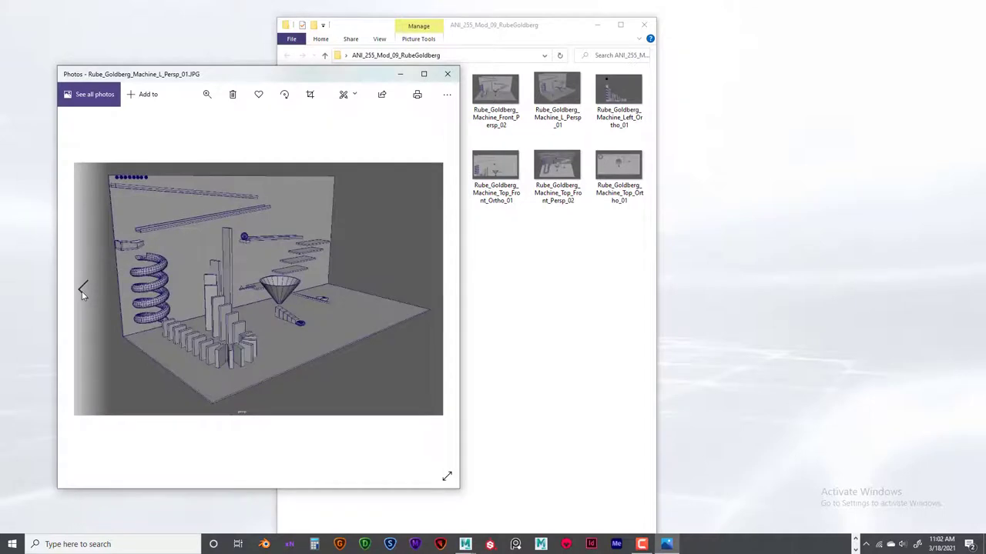
pyautogui.click(82, 291)
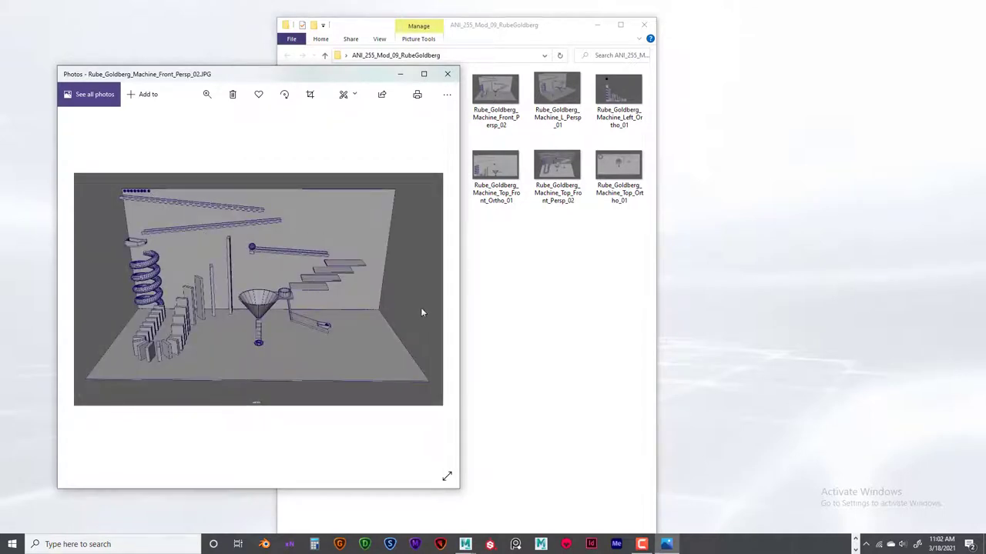
pyautogui.click(436, 292)
pyautogui.click(435, 292)
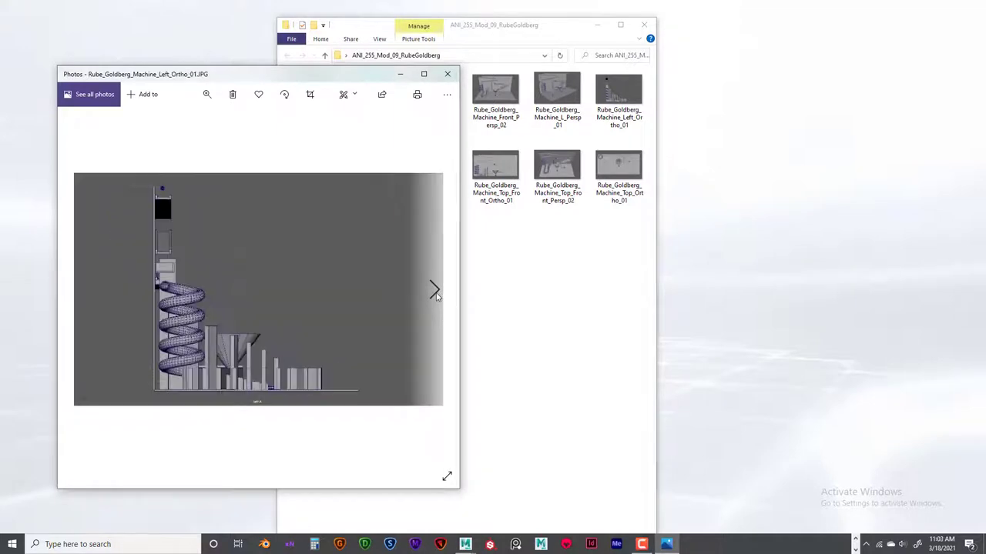
pyautogui.click(82, 289)
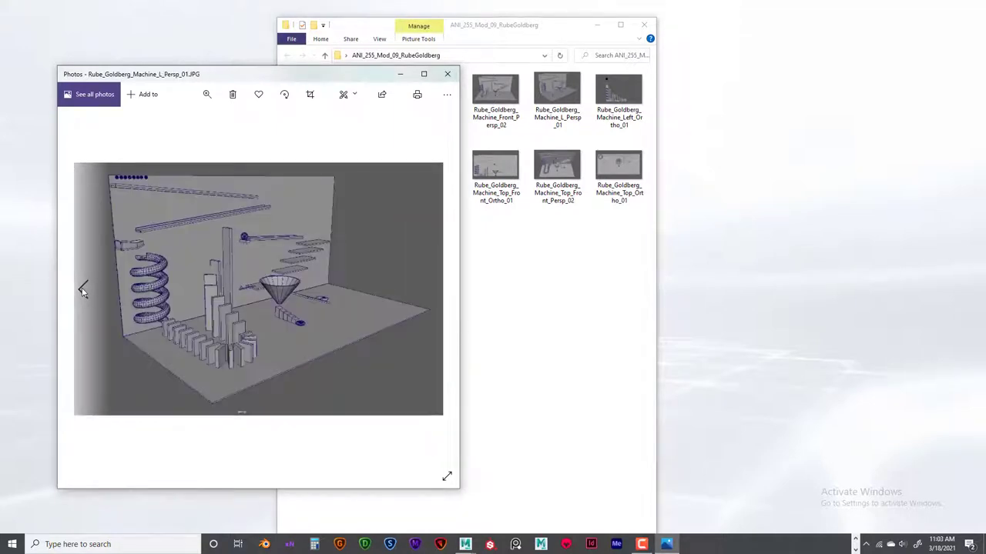
pyautogui.click(82, 288)
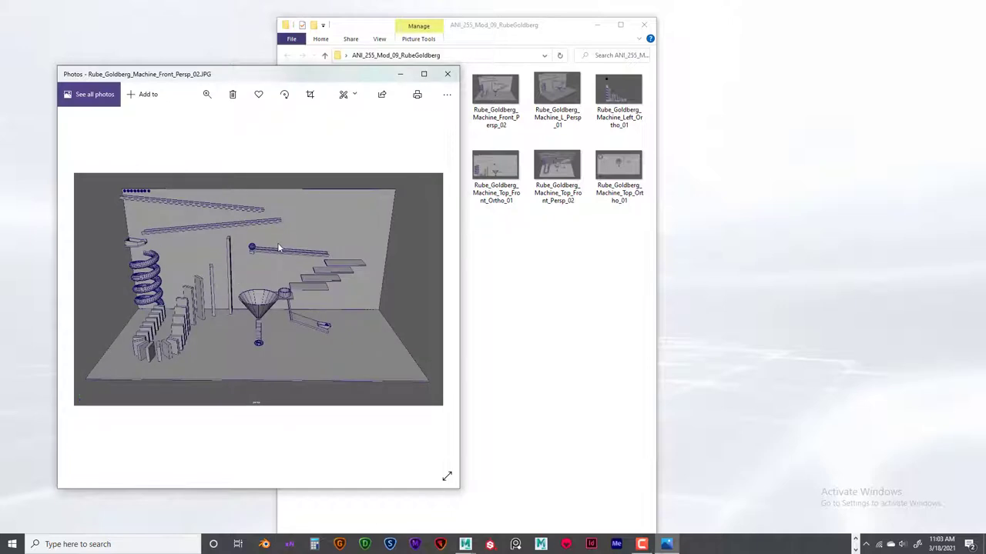
# - View the wireframe references from L_Persp_01 through R_Persp_01 to Rube_Goldberg_Machine_Right_Ortho_01
pyautogui.click(433, 290)
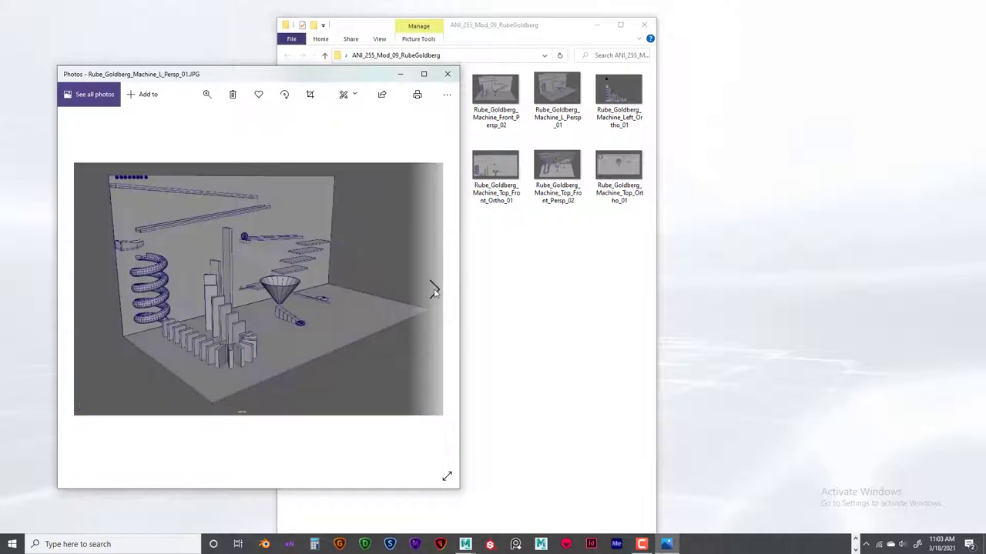
pyautogui.click(433, 290)
pyautogui.click(433, 291)
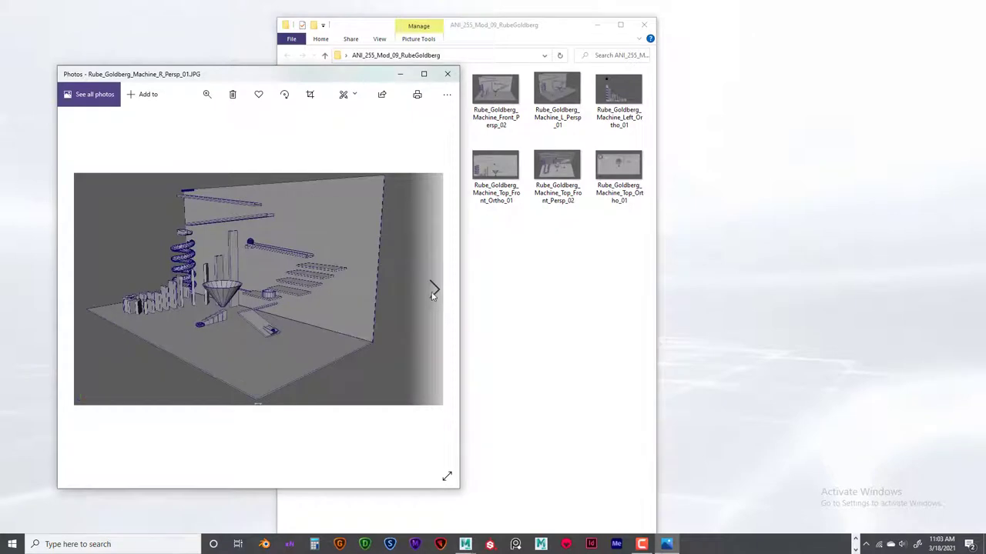
pyautogui.click(433, 292)
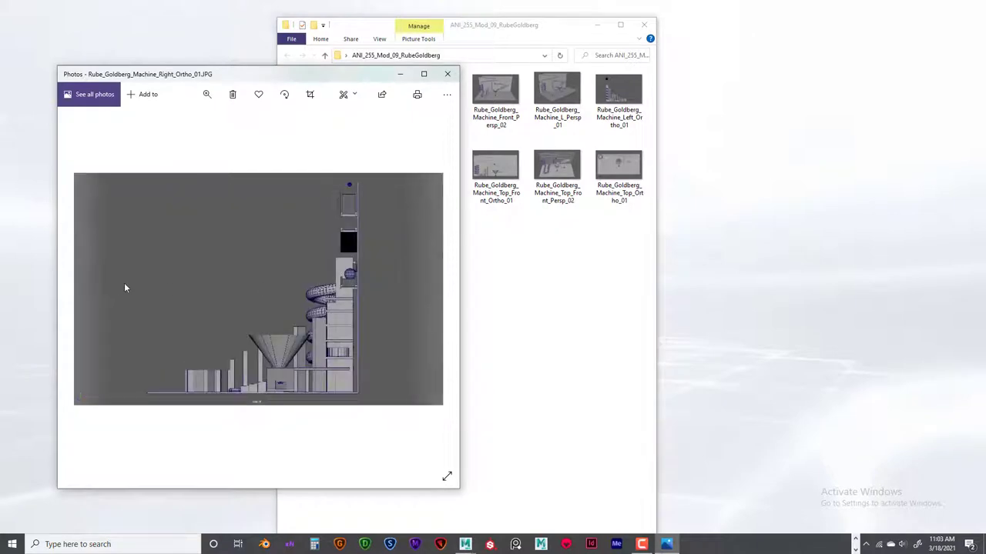
# - Return to Rube_Goldberg_Machine_L_Persp_01 and compare it with the left orthographic and R_Persp_01 views
pyautogui.click(84, 290)
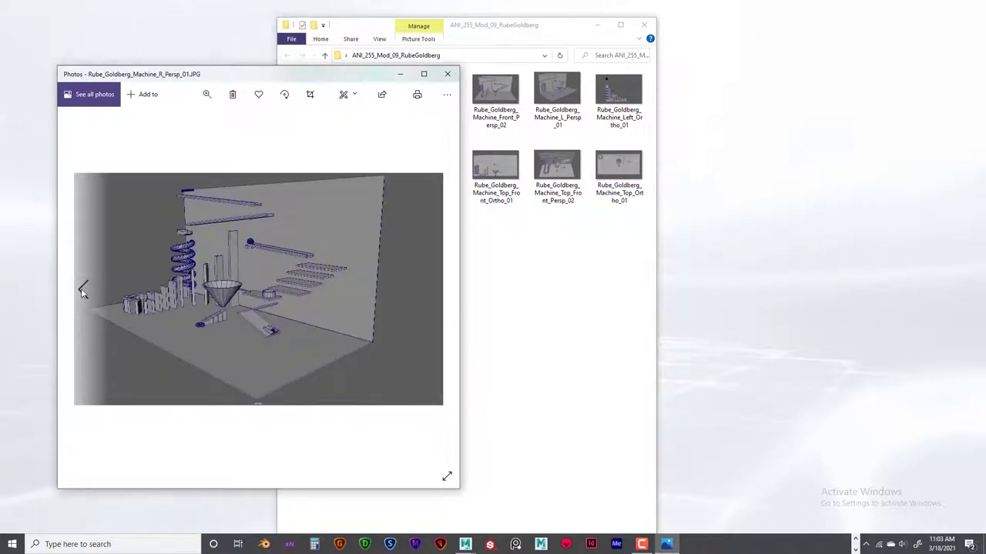
pyautogui.click(83, 292)
pyautogui.click(83, 291)
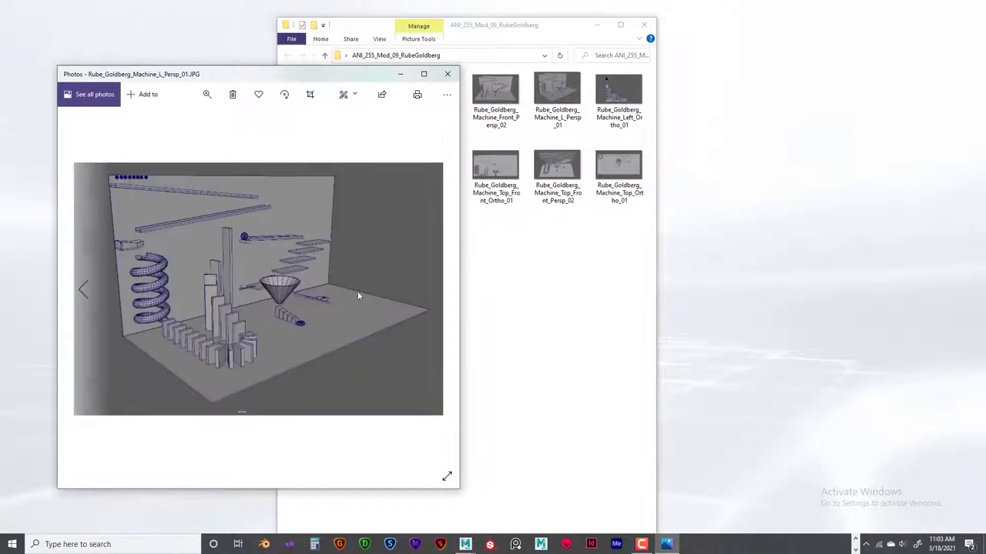
pyautogui.click(434, 289)
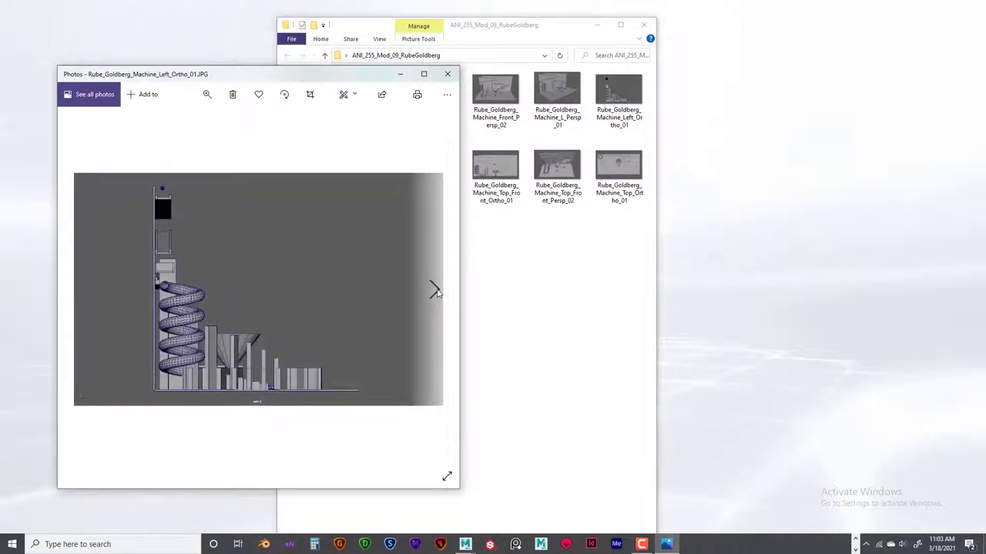
pyautogui.click(435, 291)
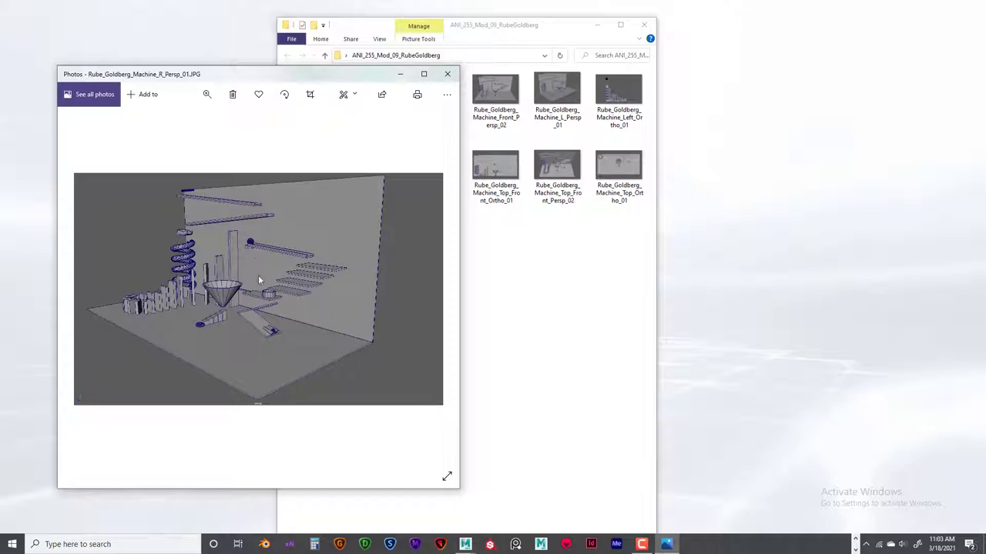
# - Examine the remaining references after R_Persp_01, through Top_Front_Ortho_01 and Top_Front_Persp_02 to Rube_Goldberg_Machine_Top_Ortho_01
pyautogui.moveTo(436, 293)
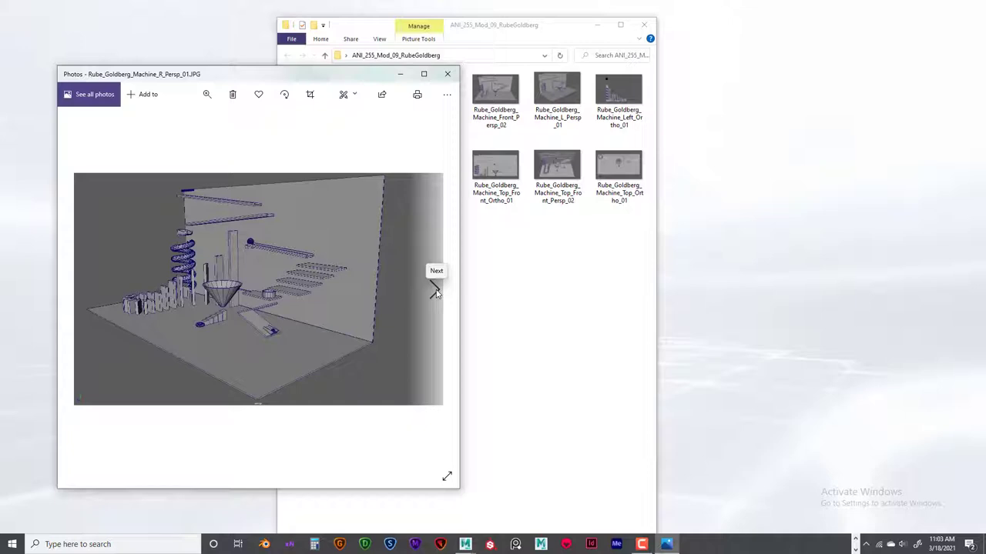
pyautogui.click(436, 292)
pyautogui.click(436, 293)
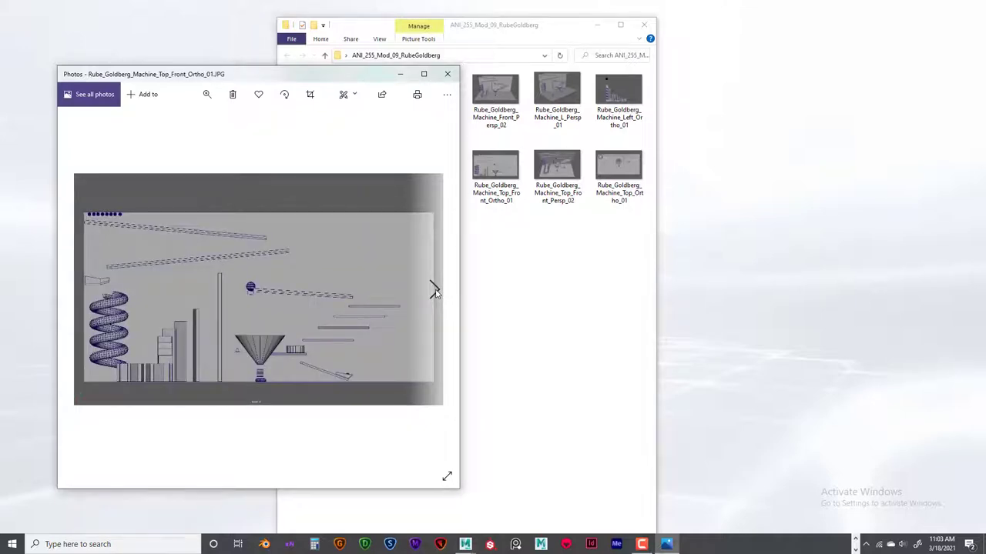
pyautogui.click(436, 293)
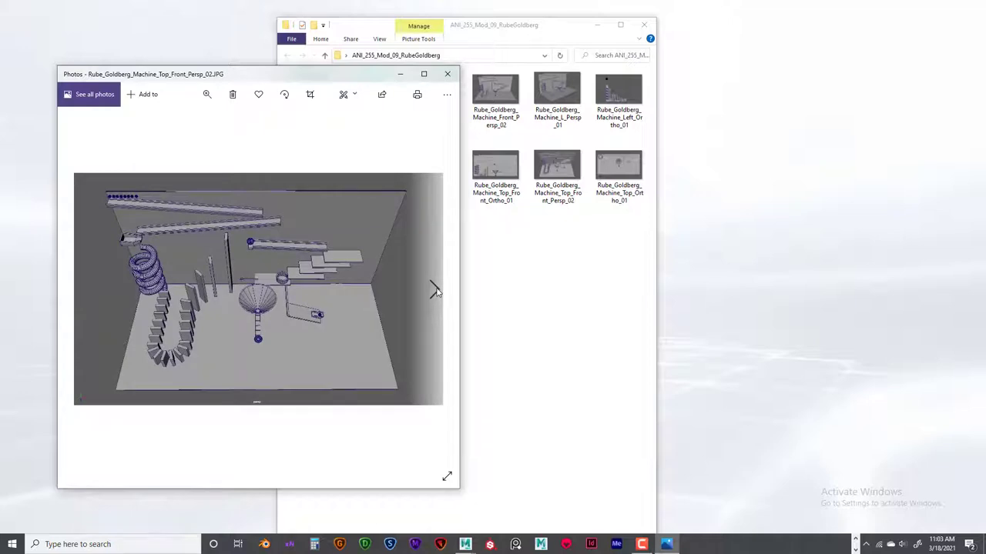
pyautogui.click(435, 291)
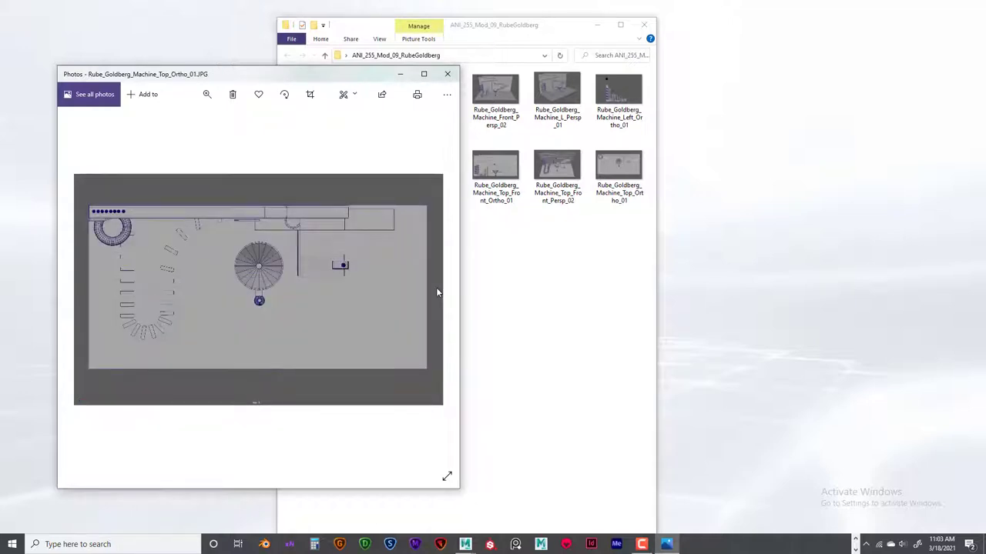
# - Review the references back to Rube_Goldberg_Machine_Right_Ortho_01, then close the image viewer
pyautogui.click(80, 291)
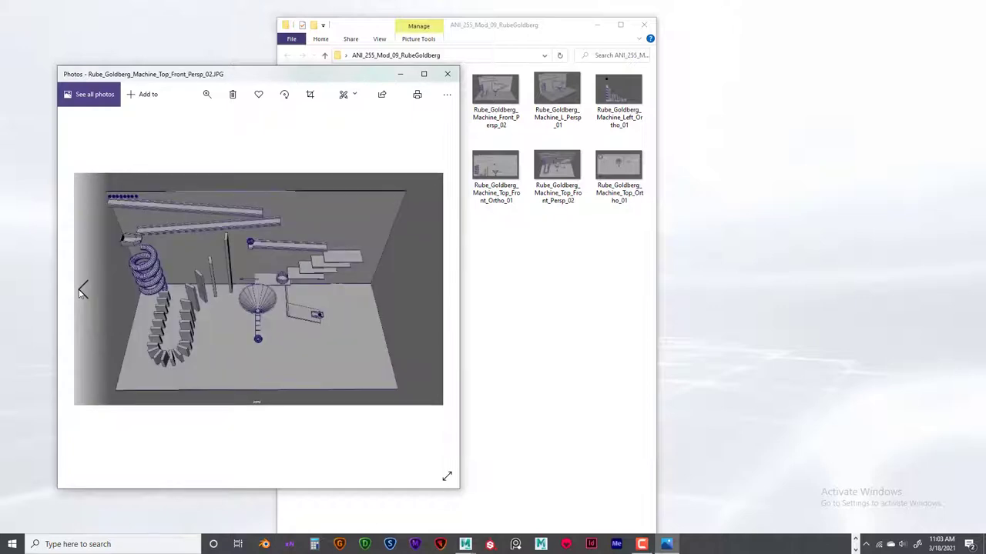
pyautogui.click(82, 292)
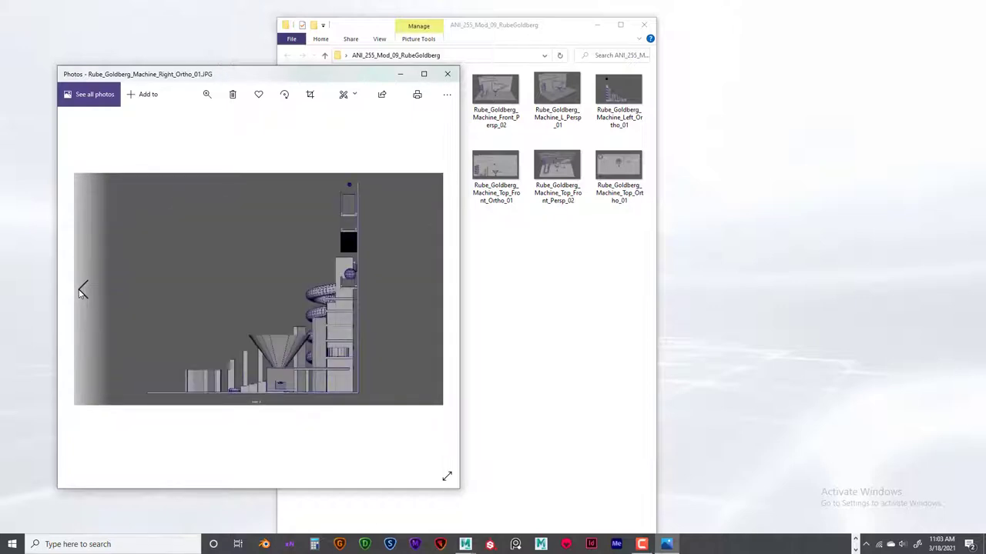
pyautogui.click(447, 73)
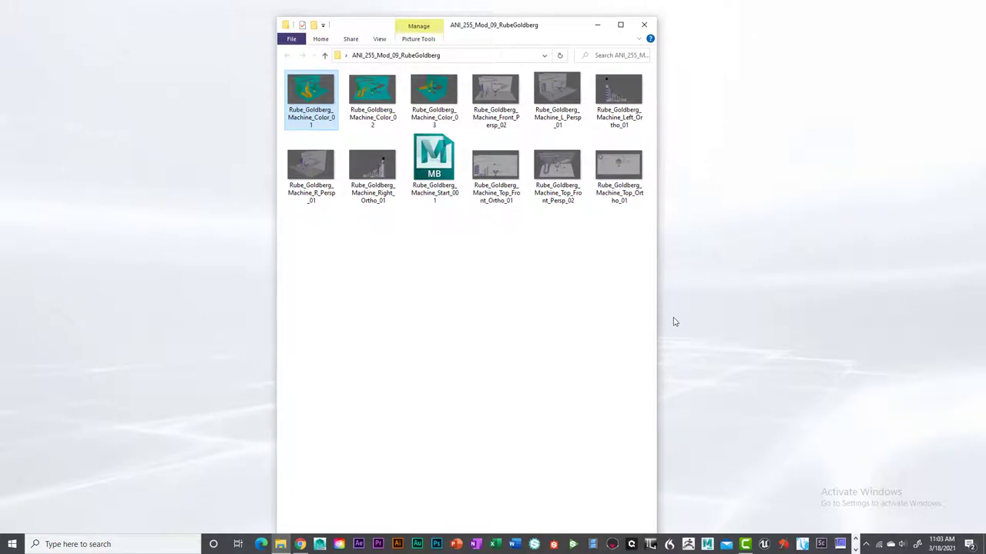
# - Reposition the ANI_255_Mod_09_RubeGoldberg folder window on the desktop, then close it
pyautogui.moveTo(558, 28); pyautogui.dragTo(335, 21)
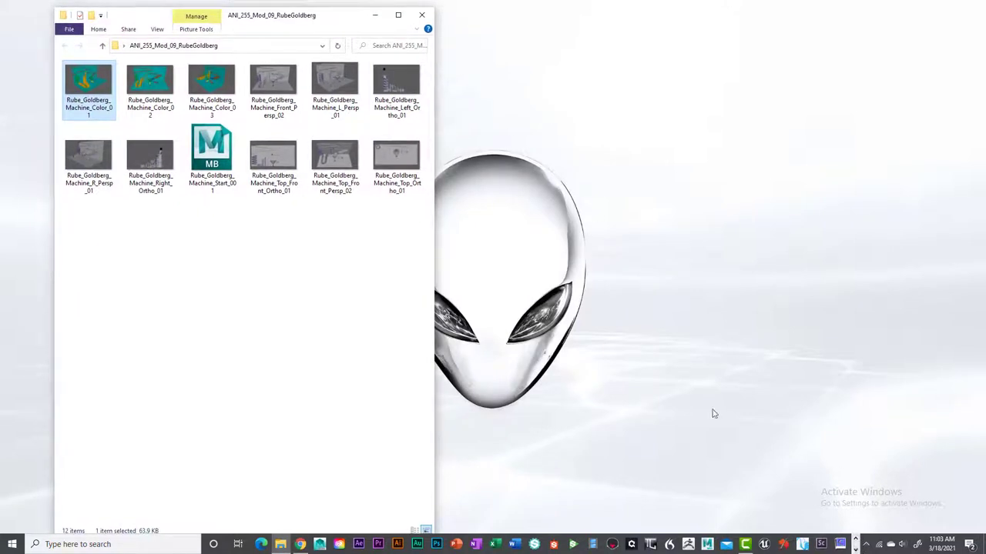
pyautogui.moveTo(326, 16)
pyautogui.mouseDown()
pyautogui.moveTo(313, 14)
pyautogui.moveTo(322, 16)
pyautogui.mouseUp()
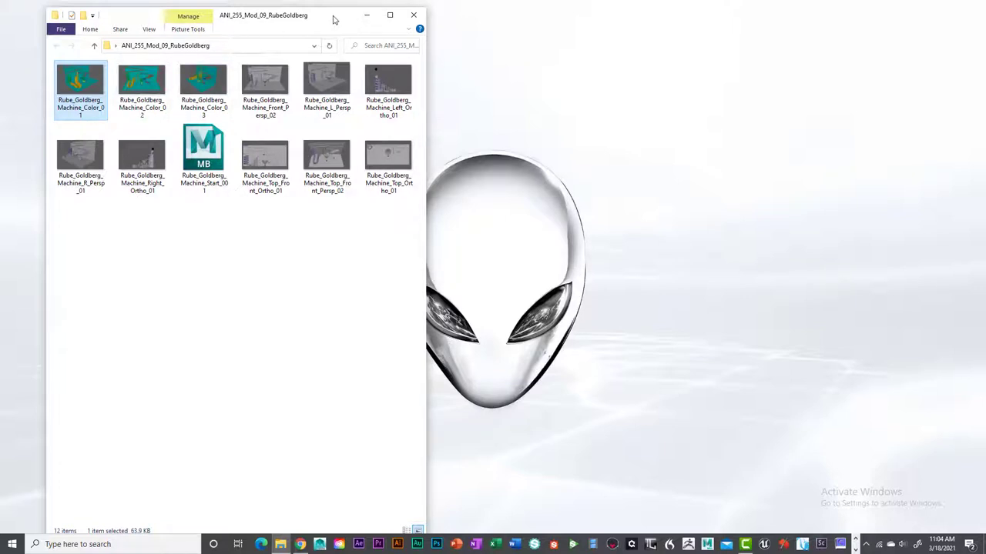
pyautogui.moveTo(333, 19); pyautogui.dragTo(368, 25)
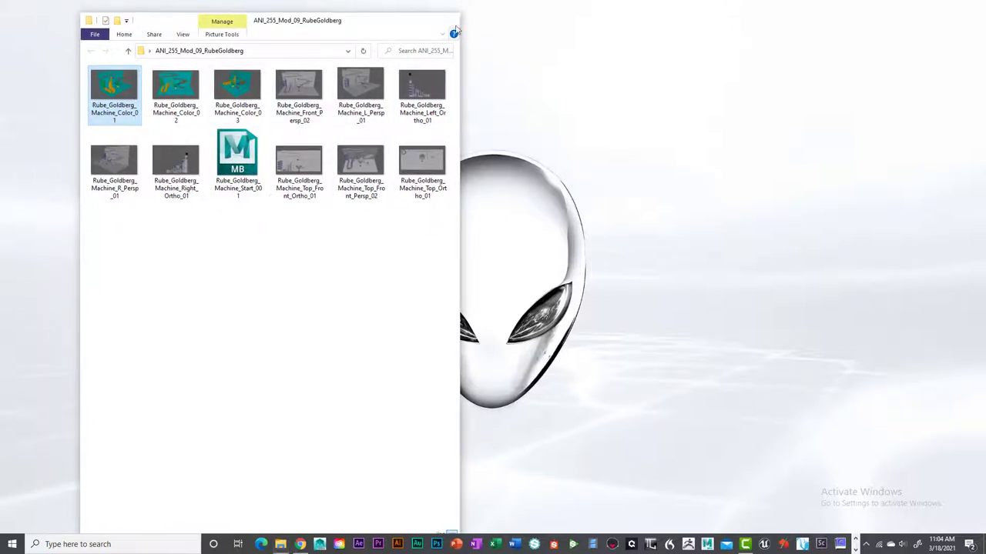
pyautogui.click(454, 25)
# - Switch to the Rube_Goldberg_Machine_Start_001 scene in Maya and maximize its front orthographic view
pyautogui.click(855, 550)
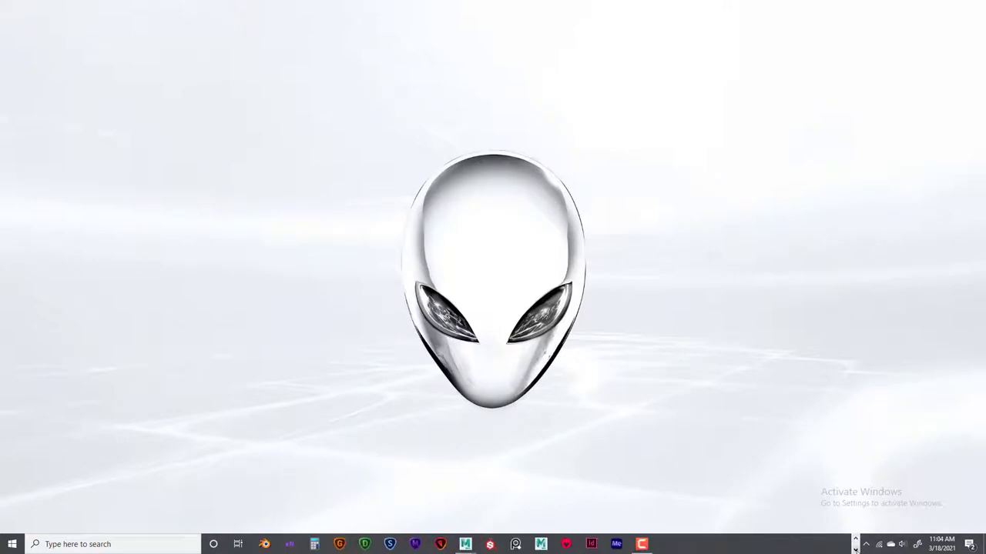
pyautogui.moveTo(467, 547)
pyautogui.click(497, 505)
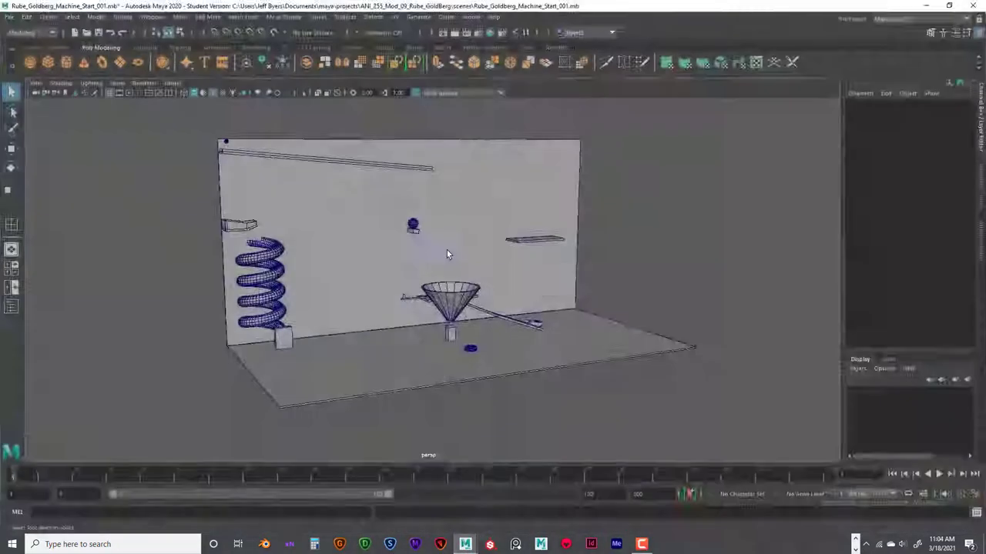
pyautogui.press('space')
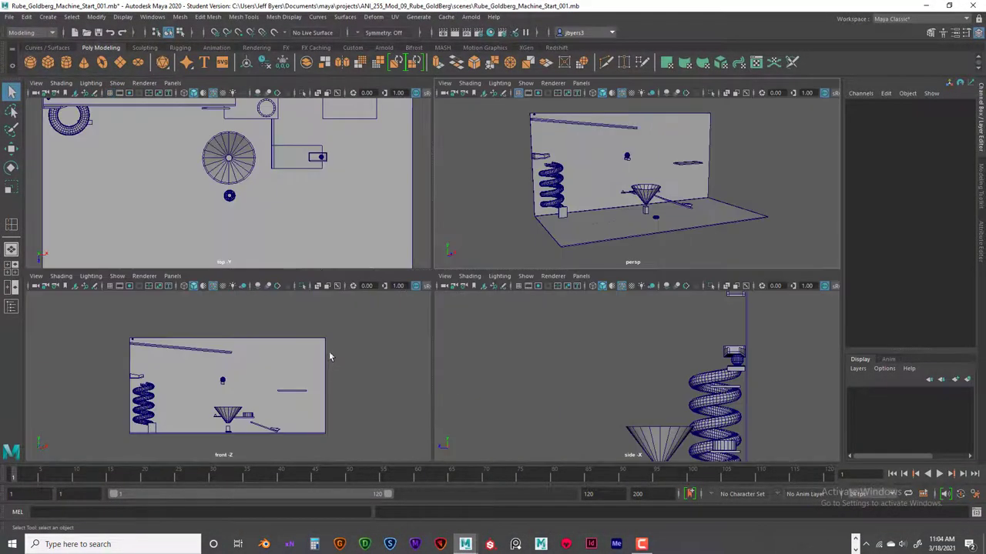
pyautogui.press('space')
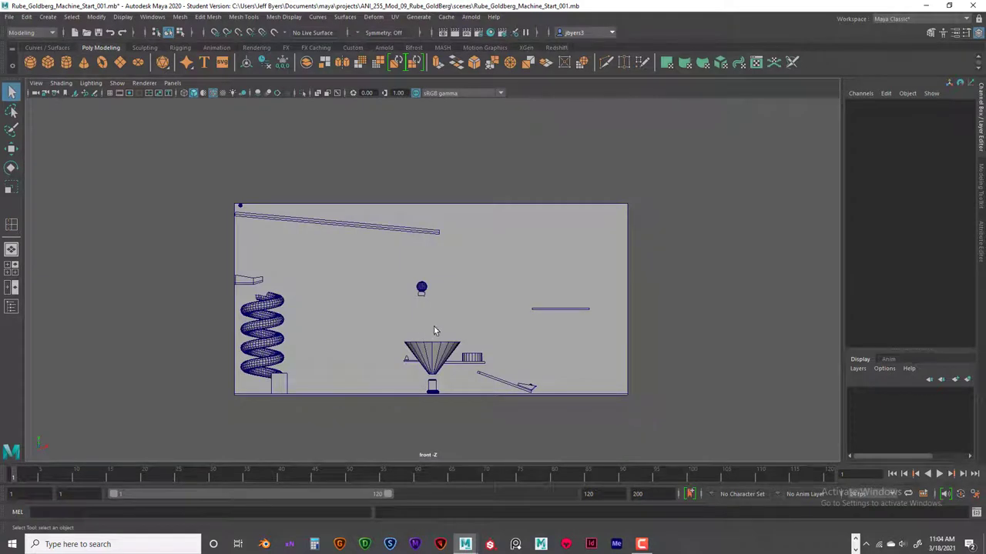
pyautogui.click(37, 83)
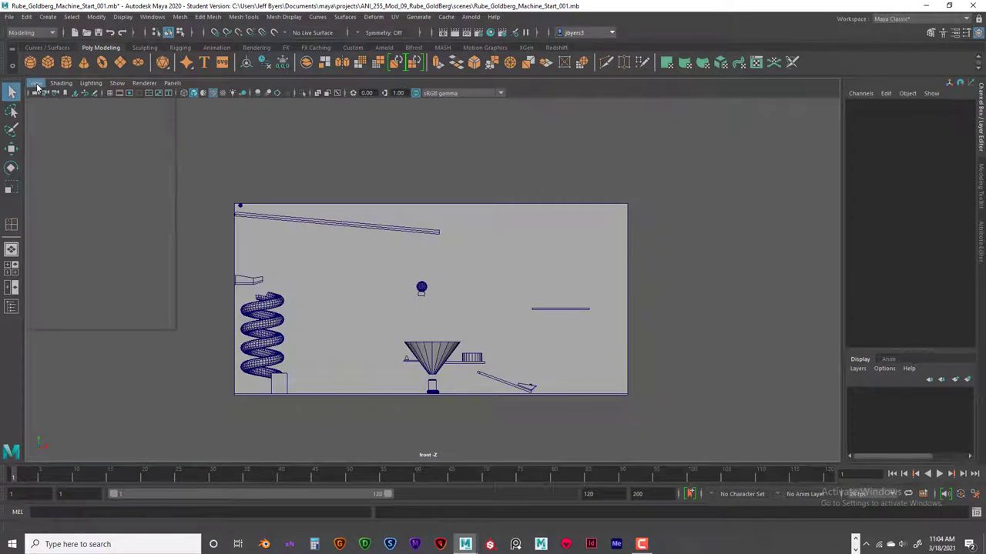
pyautogui.moveTo(74, 311)
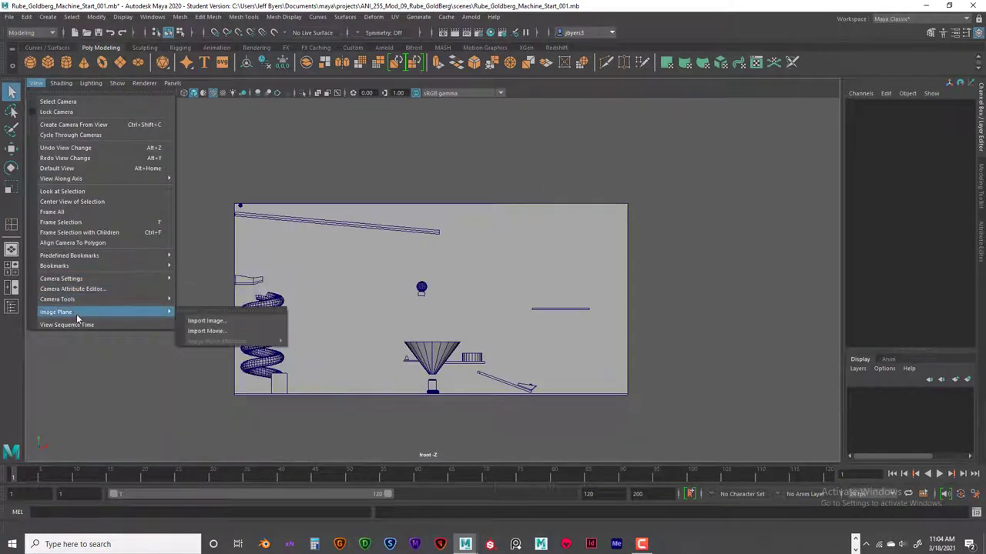
pyautogui.click(197, 319)
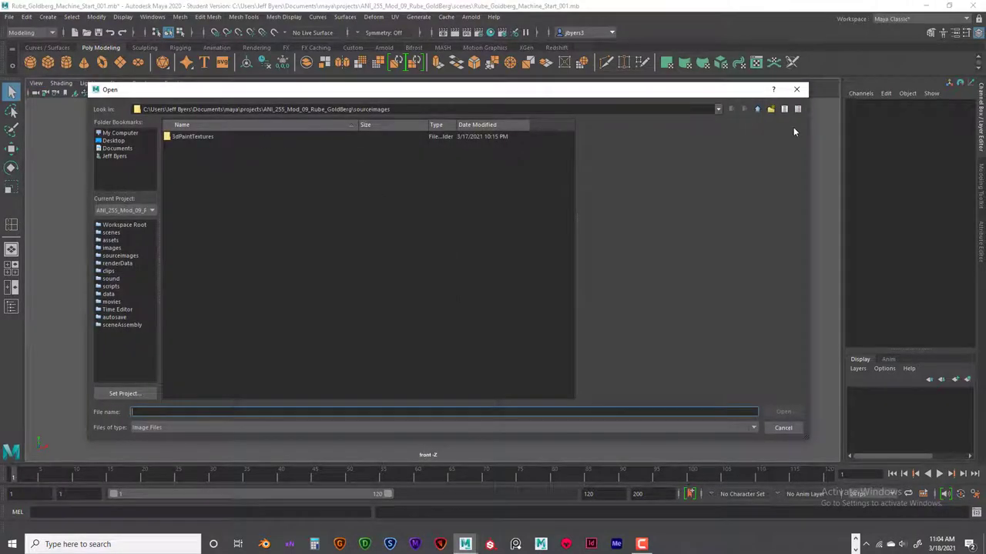
pyautogui.click(797, 90)
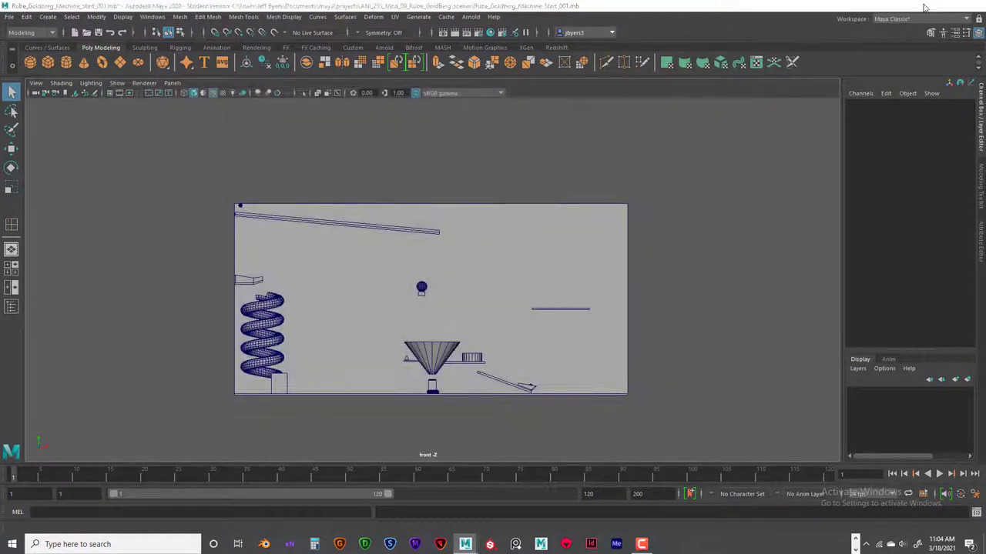
# - Import Rube_Goldberg_Machine_Top_Front_Ortho_01.JPG from the sourceimages folder as an image plane in the front view
pyautogui.click(924, 6)
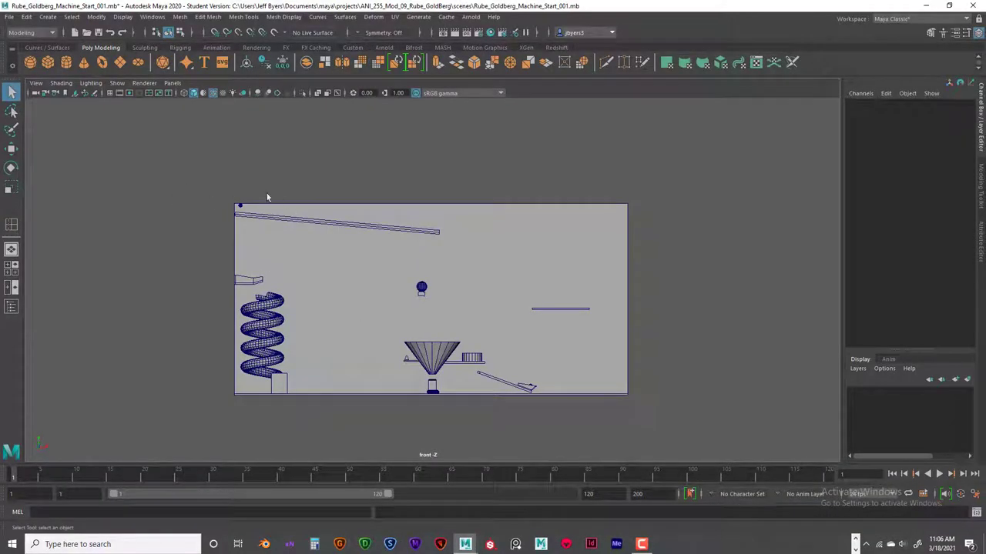
pyautogui.click(36, 82)
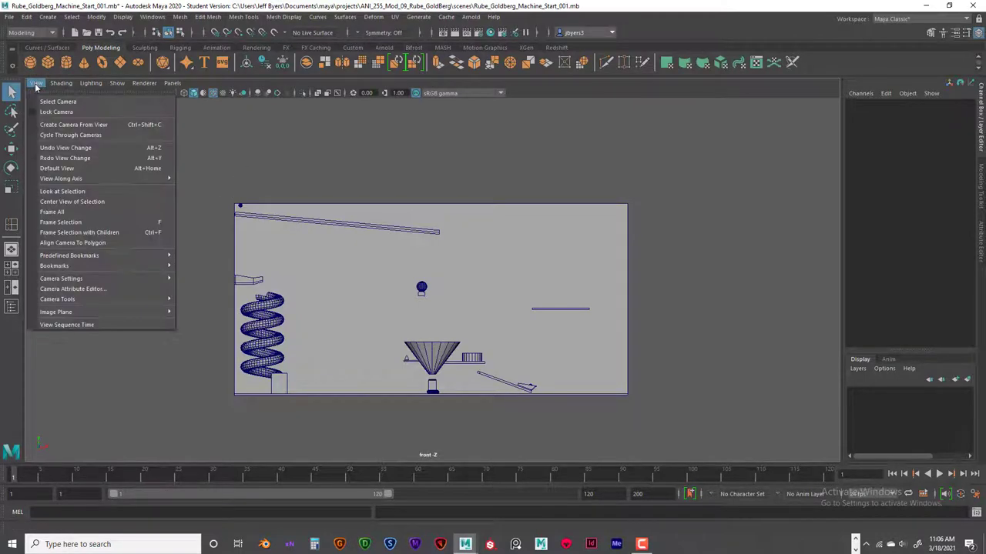
pyautogui.moveTo(57, 312)
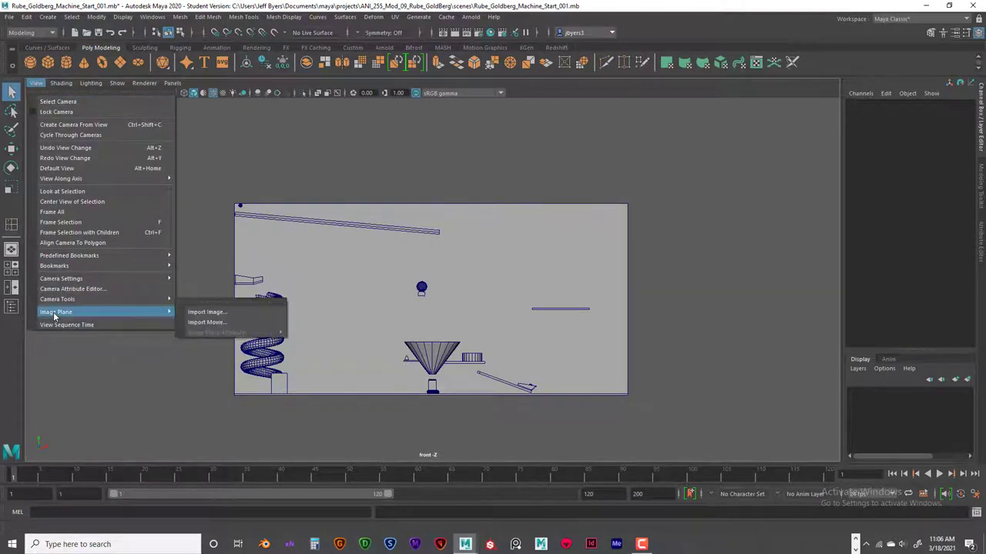
pyautogui.click(231, 312)
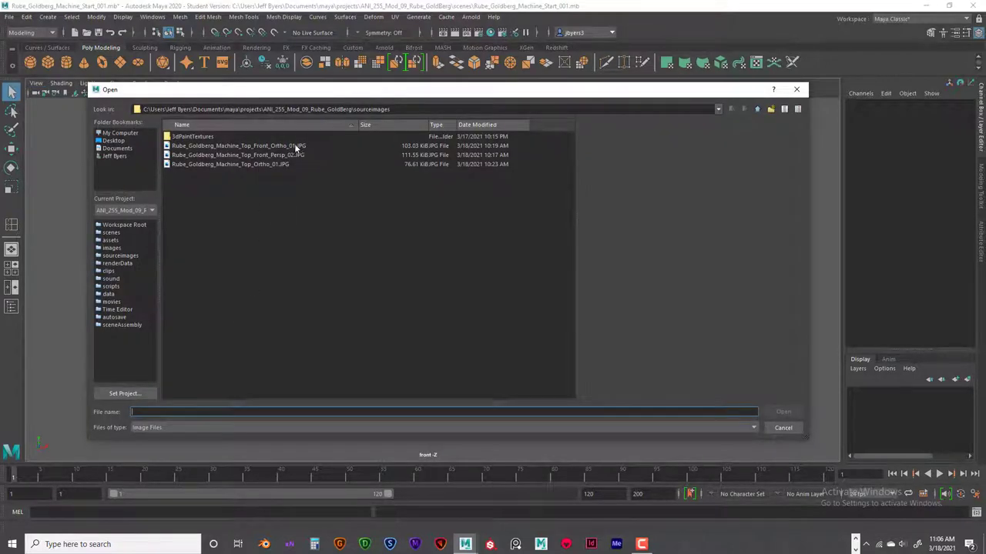
pyautogui.click(294, 155)
pyautogui.click(290, 146)
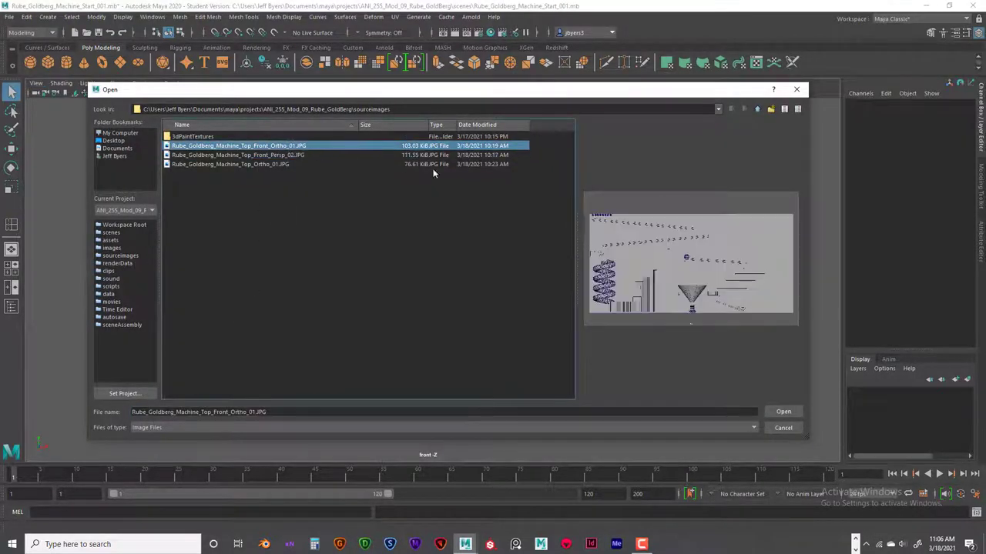
pyautogui.click(783, 412)
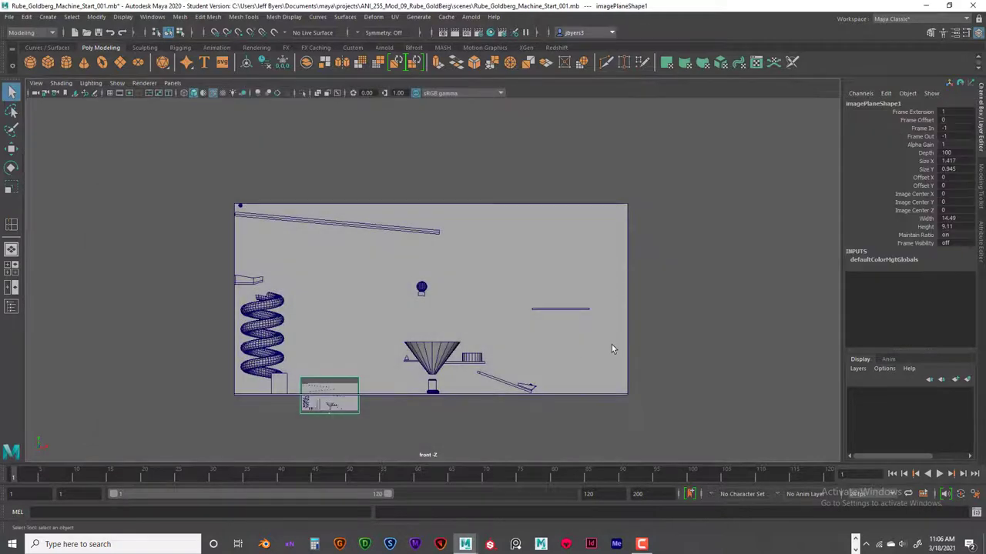
# - Scale the front image plane up uniformly to about 14.18 so its drawing is larger than the model's back wall
pyautogui.press('r')
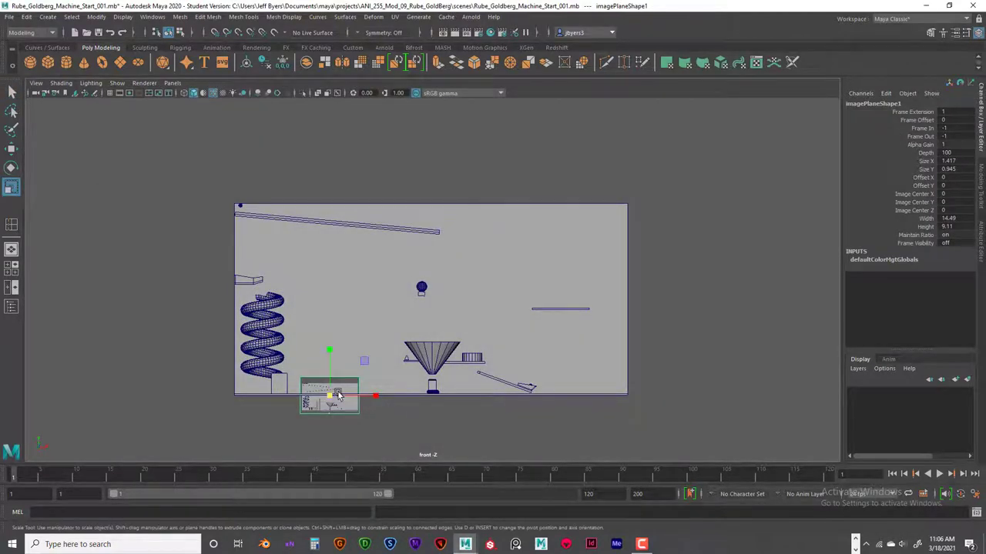
pyautogui.moveTo(331, 396); pyautogui.dragTo(585, 393)
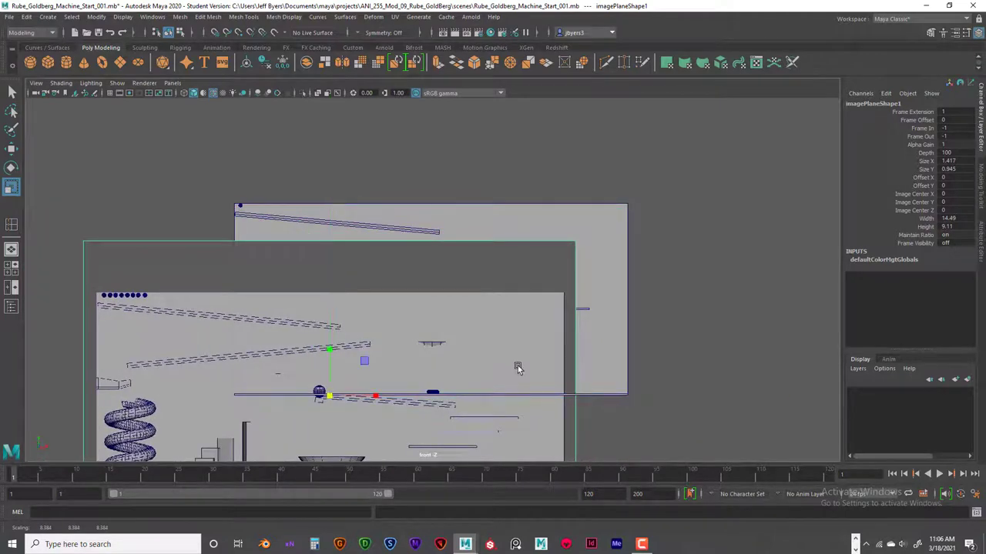
pyautogui.scroll(-2, 517, 375)
pyautogui.scroll(-2, 517, 377)
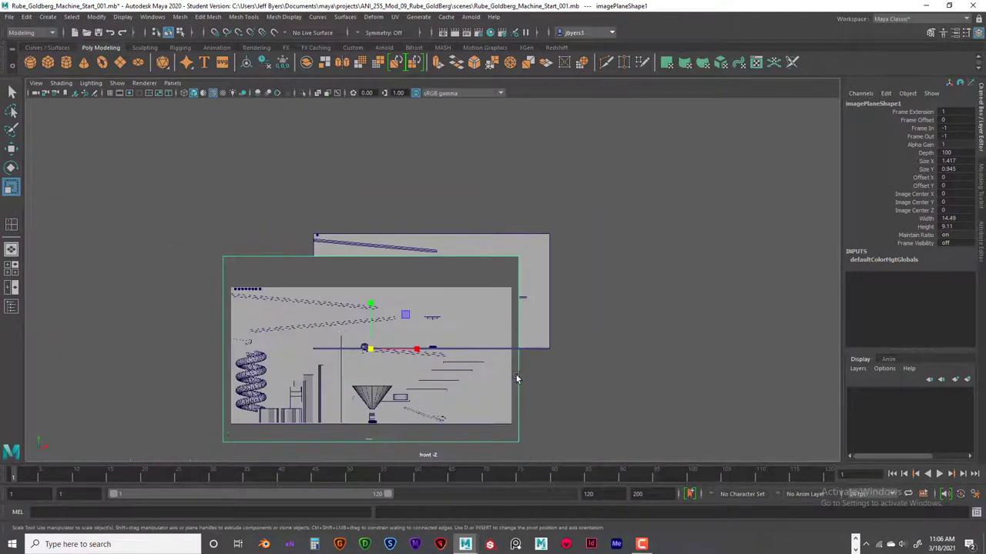
pyautogui.moveTo(436, 339); pyautogui.dragTo(482, 325)
pyautogui.hotkey('ctrl', 'z')
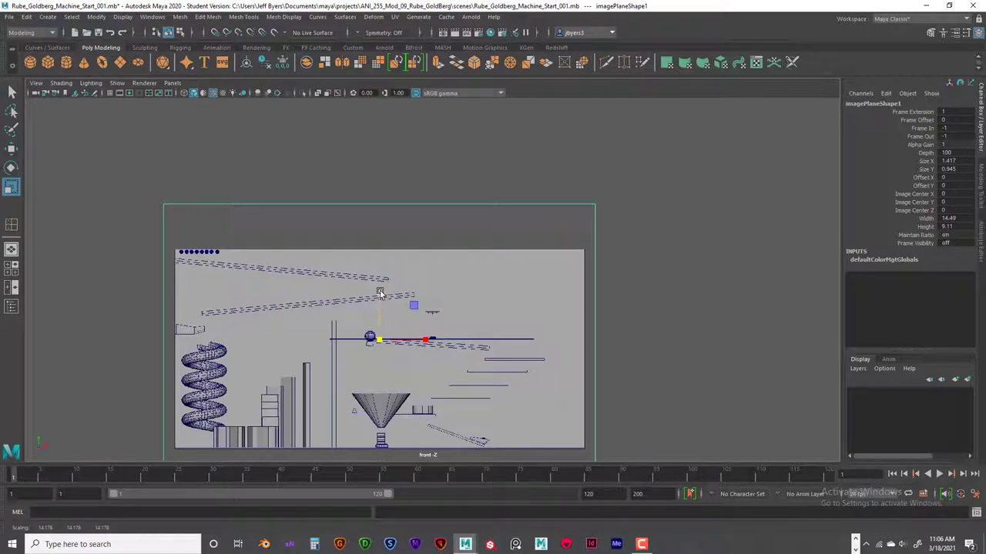
# - Raise the image plane clear above the model, to about 115 in Y
pyautogui.press('w')
pyautogui.moveTo(378, 290); pyautogui.dragTo(378, 128)
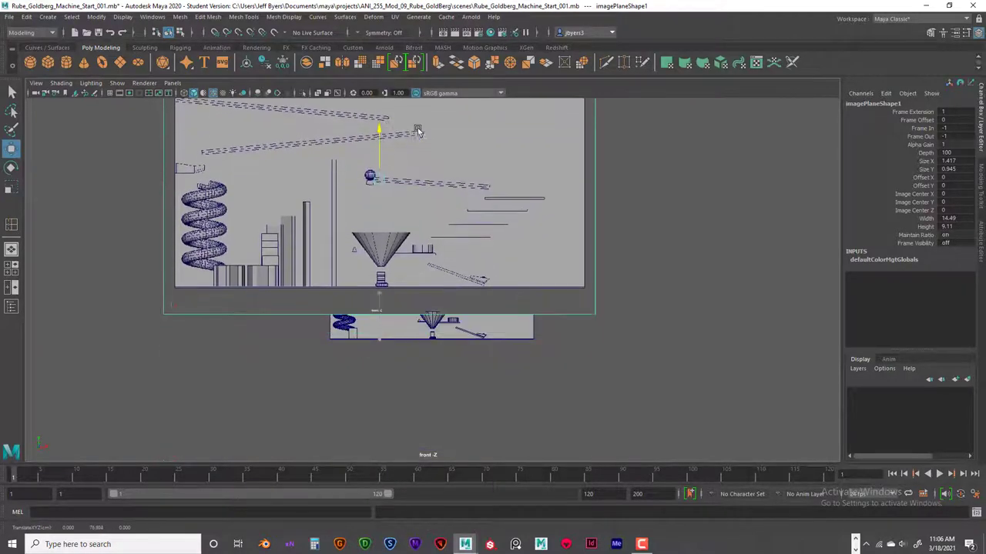
pyautogui.scroll(-2, 418, 223)
pyautogui.scroll(-2, 422, 253)
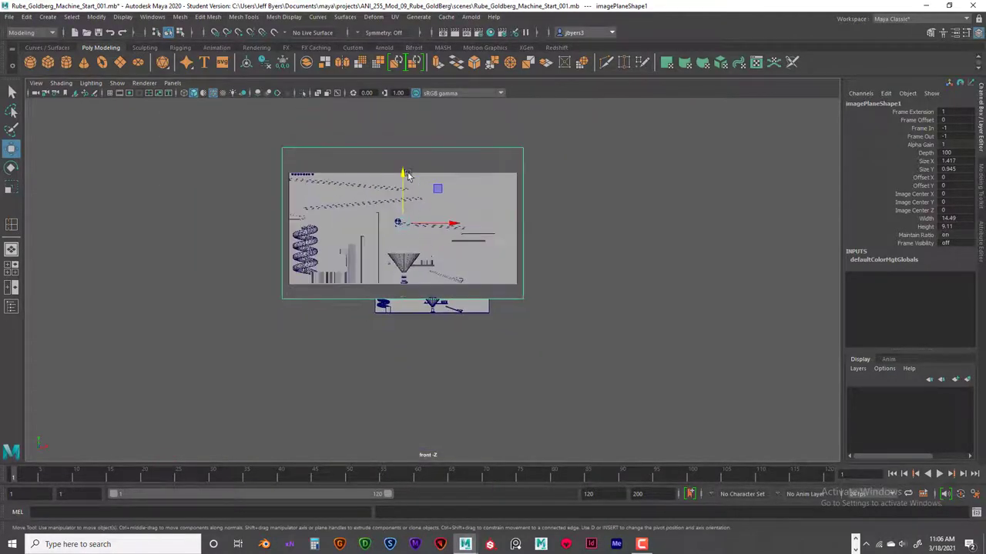
pyautogui.moveTo(406, 174); pyautogui.dragTo(436, 129)
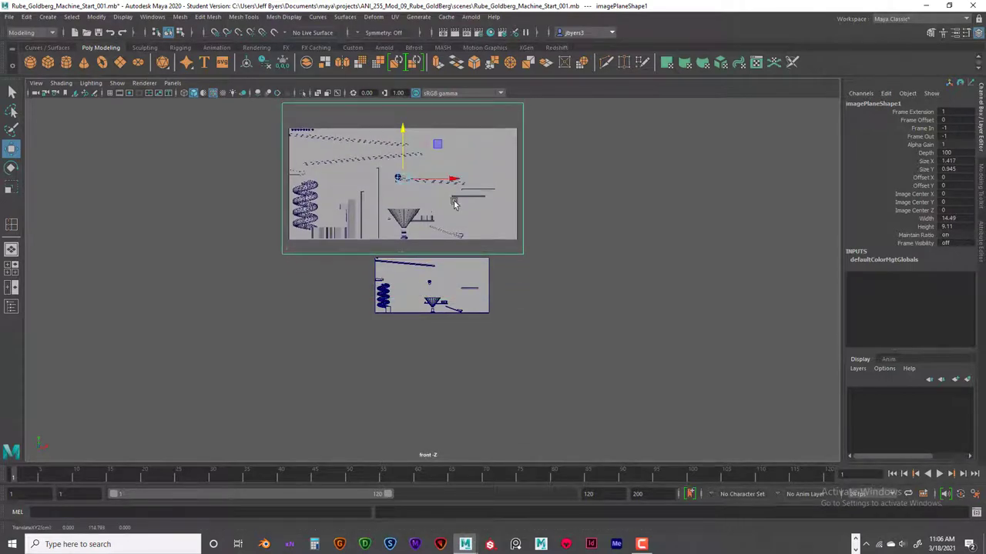
# - Place the image plane to the right of the model and lower it to about 58 in Y
pyautogui.scroll(1, 497, 309)
pyautogui.keyDown('alt'); pyautogui.moveTo(521, 324); pyautogui.dragTo(526, 375, button='middle'); pyautogui.keyUp('alt')
pyautogui.scroll(2, 389, 366)
pyautogui.moveTo(368, 191); pyautogui.dragTo(698, 266)
pyautogui.keyDown('alt'); pyautogui.moveTo(572, 336); pyautogui.dragTo(437, 334, button='middle'); pyautogui.keyUp('alt')
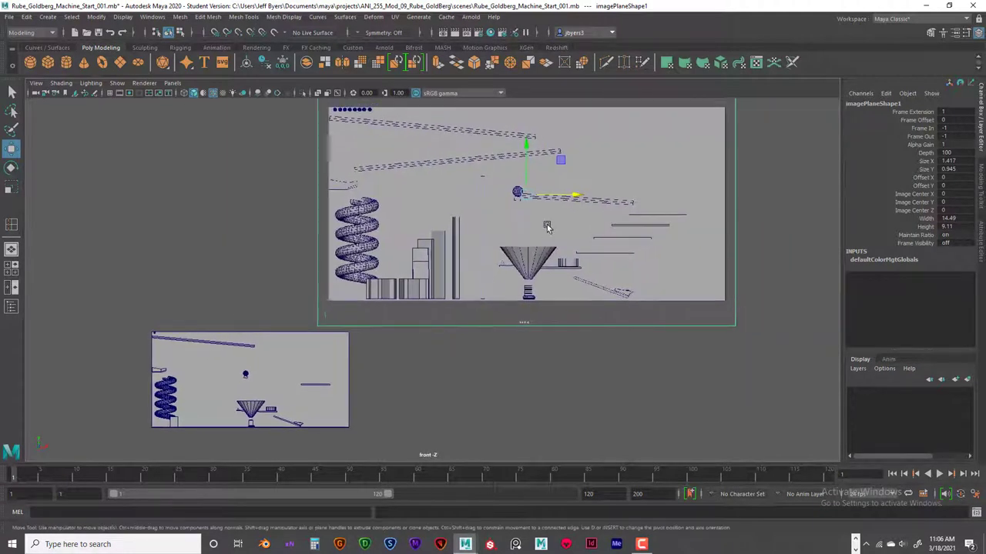
pyautogui.moveTo(529, 144); pyautogui.dragTo(554, 259)
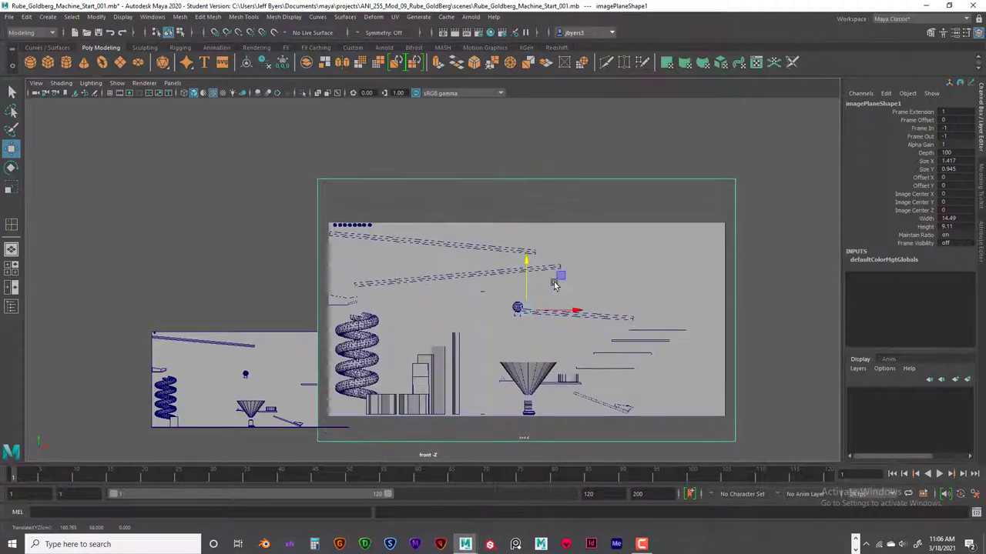
pyautogui.moveTo(588, 314); pyautogui.dragTo(616, 312)
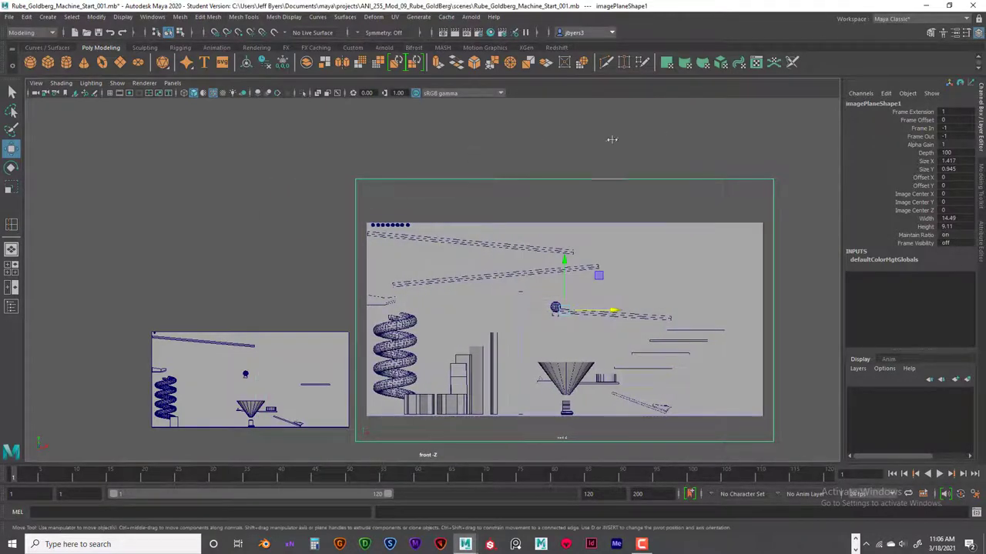
# - Push the image plane back behind the model to about -82.85 in Z in the perspective view, then return to the front view
pyautogui.press('space')
pyautogui.press('space')
pyautogui.scroll(-5, 670, 231)
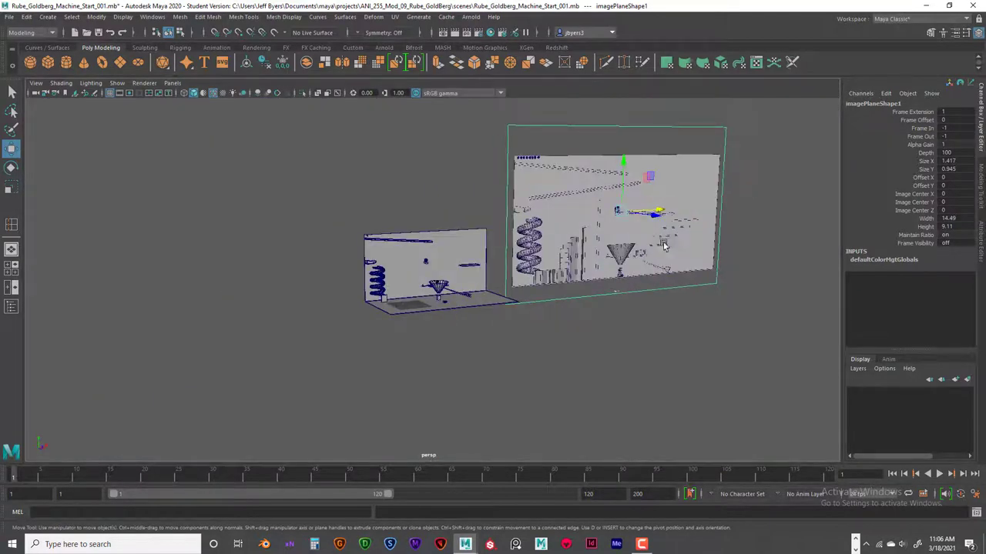
pyautogui.keyDown('alt'); pyautogui.moveTo(664, 244); pyautogui.dragTo(538, 228); pyautogui.keyUp('alt')
pyautogui.keyDown('alt'); pyautogui.moveTo(410, 258); pyautogui.dragTo(471, 285); pyautogui.keyUp('alt')
pyautogui.press('space')
pyautogui.press('space')
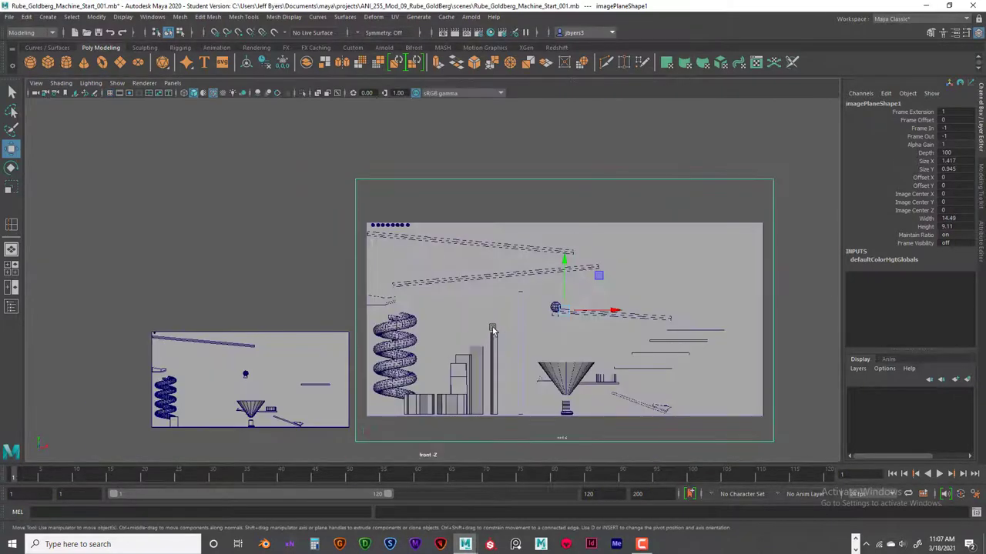
# - Position the image plane behind the model at about 33 in X and 26 in Y, using wireframe display to see both
pyautogui.moveTo(608, 312)
pyautogui.mouseDown()
pyautogui.moveTo(275, 311)
pyautogui.moveTo(608, 319)
pyautogui.mouseUp()
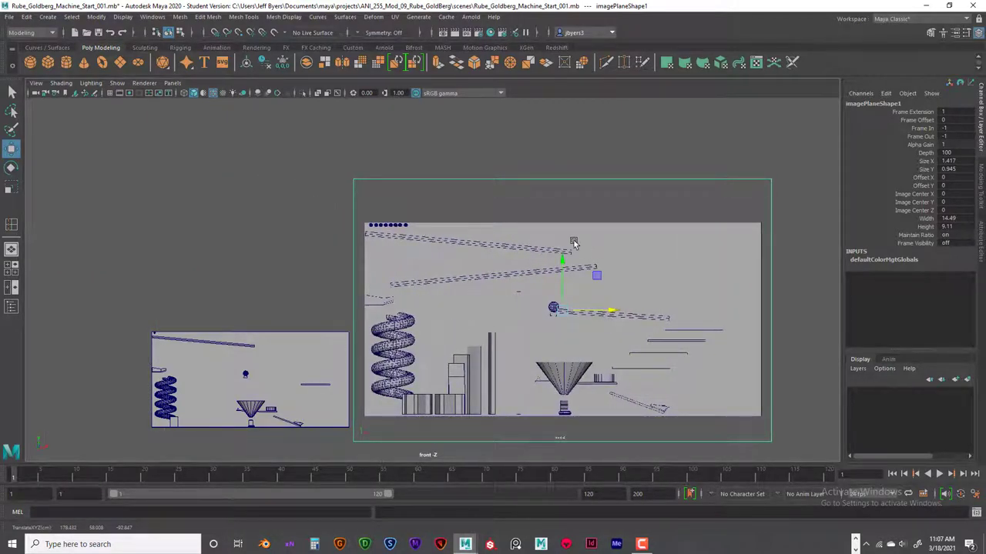
pyautogui.moveTo(621, 310); pyautogui.dragTo(324, 324)
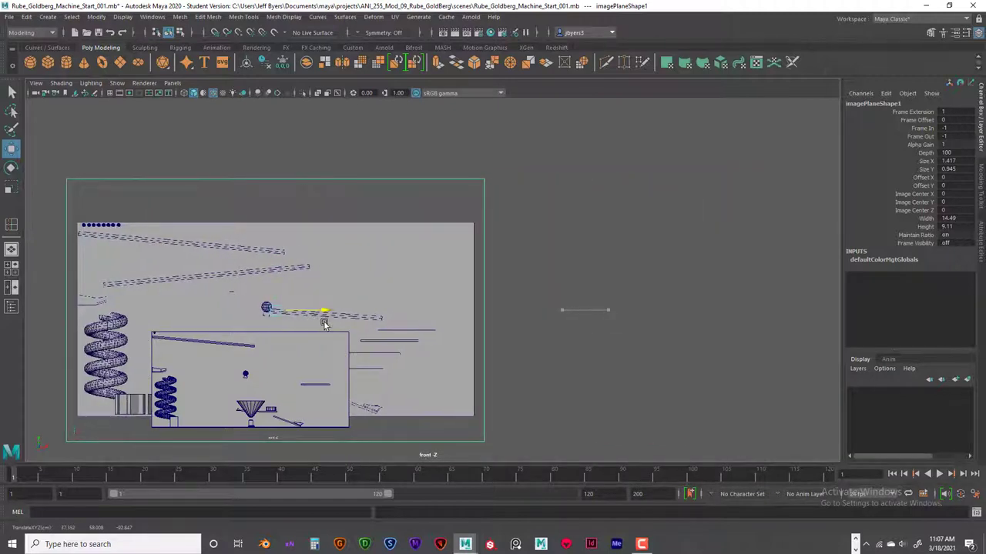
pyautogui.keyDown('alt'); pyautogui.moveTo(481, 332); pyautogui.dragTo(627, 236, button='middle'); pyautogui.keyUp('alt')
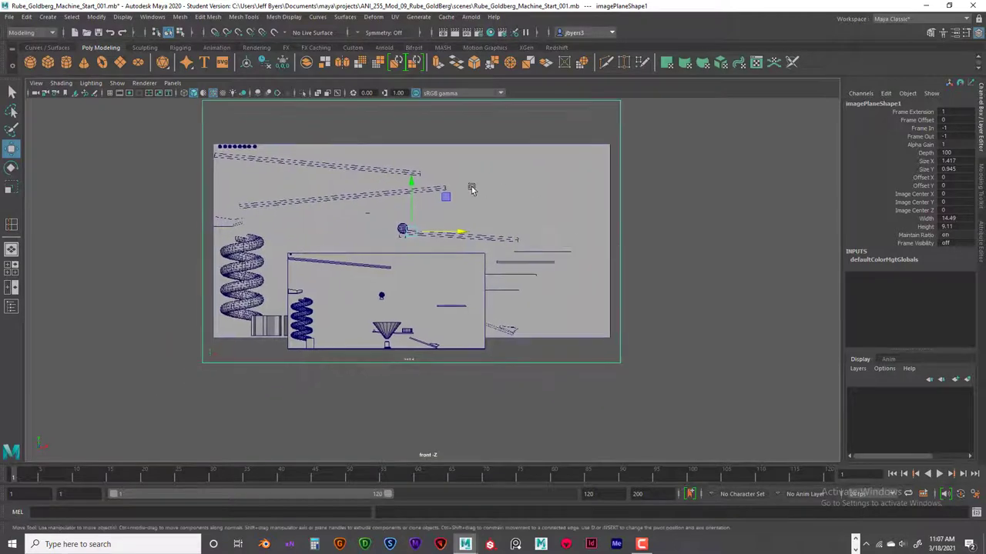
pyautogui.moveTo(410, 186); pyautogui.dragTo(393, 247)
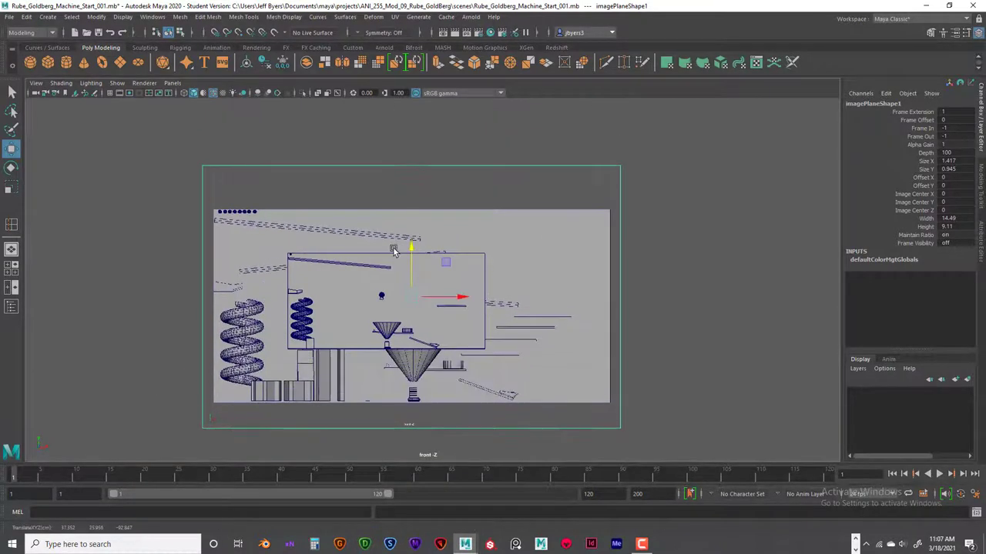
pyautogui.press('4')
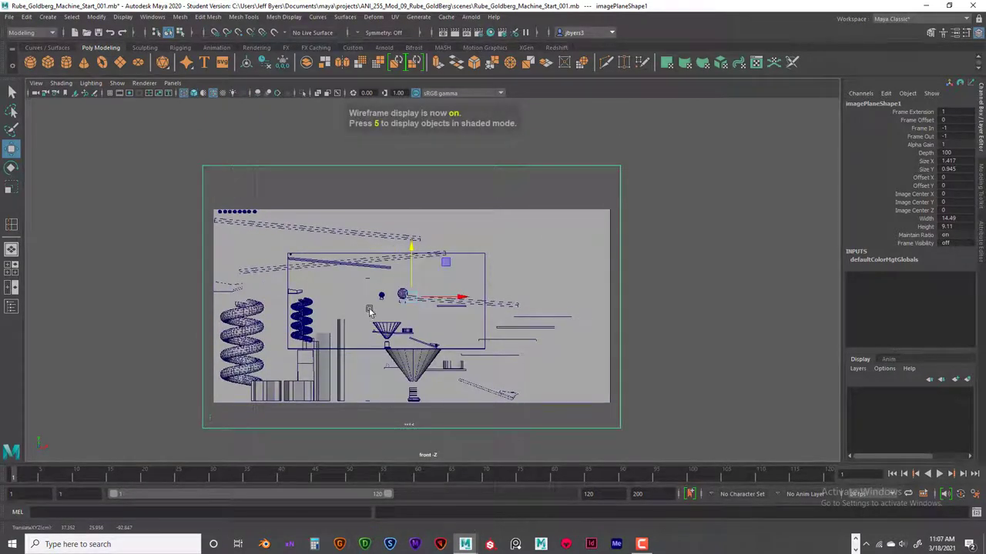
pyautogui.moveTo(477, 298); pyautogui.dragTo(453, 303)
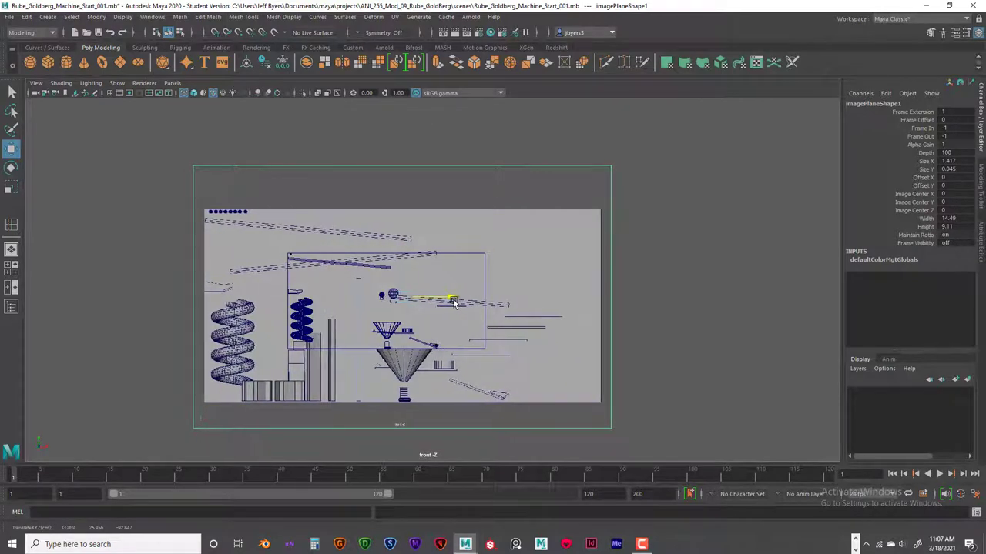
# - Scale the image plane down uniformly until its drawn back wall matches the height of the model's back wall
pyautogui.press('r')
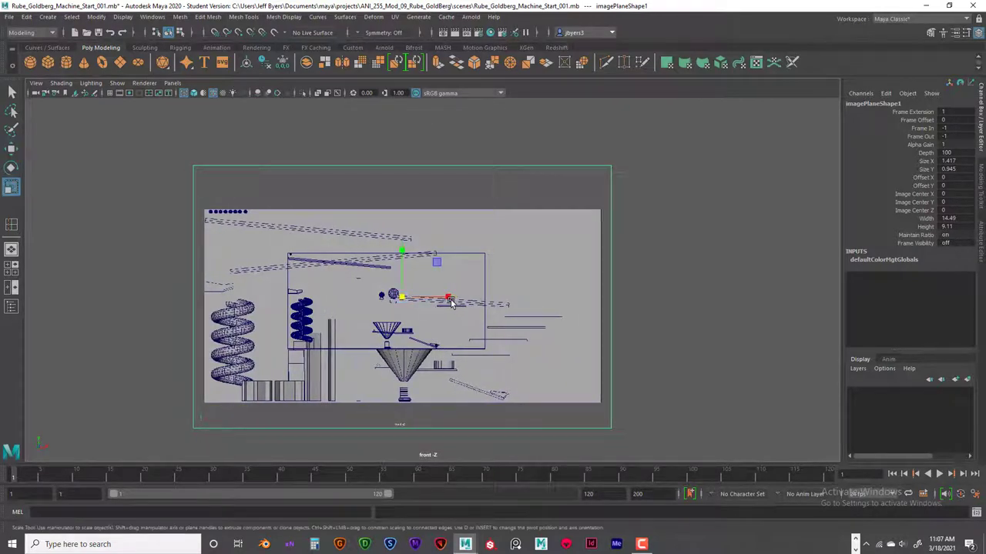
pyautogui.moveTo(402, 299); pyautogui.dragTo(289, 313)
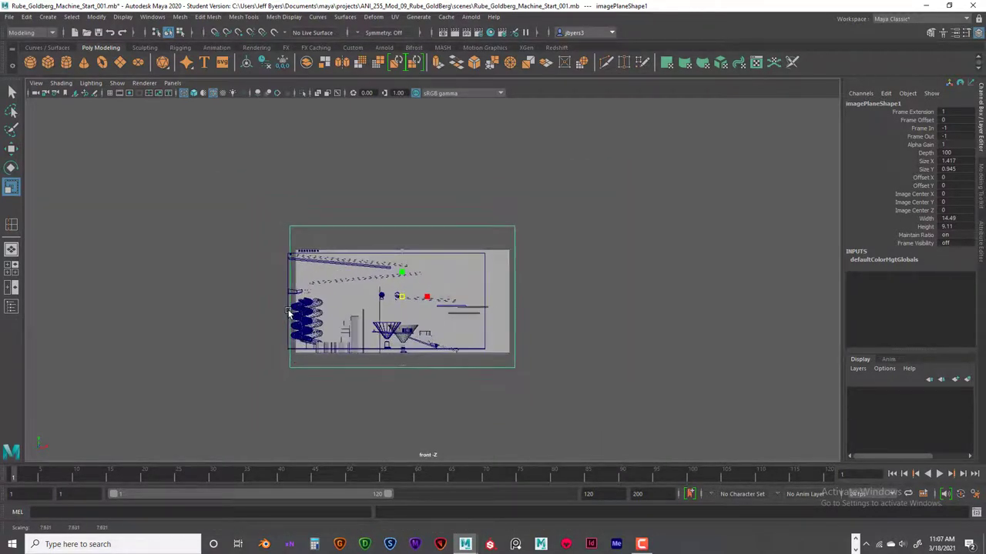
pyautogui.scroll(5, 350, 328)
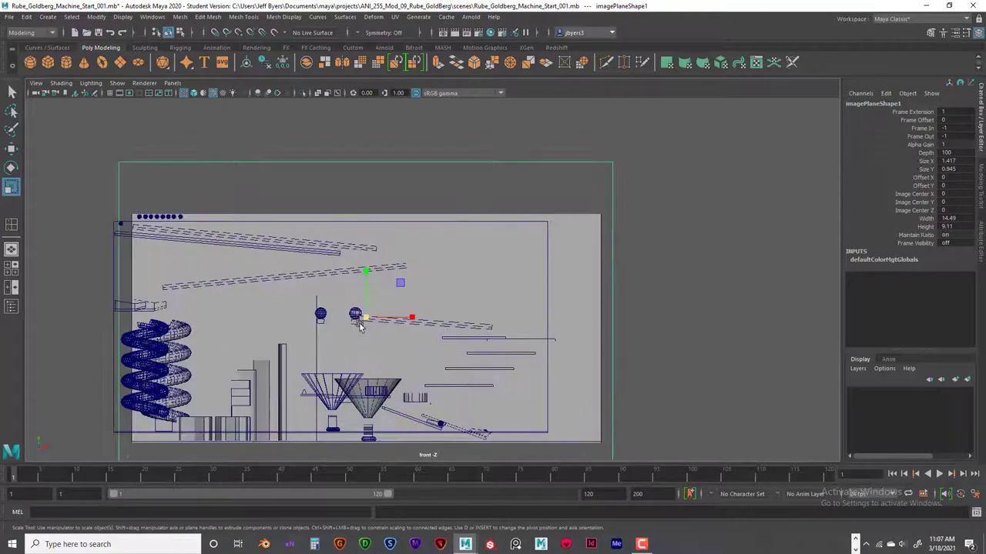
pyautogui.moveTo(367, 324); pyautogui.dragTo(343, 332)
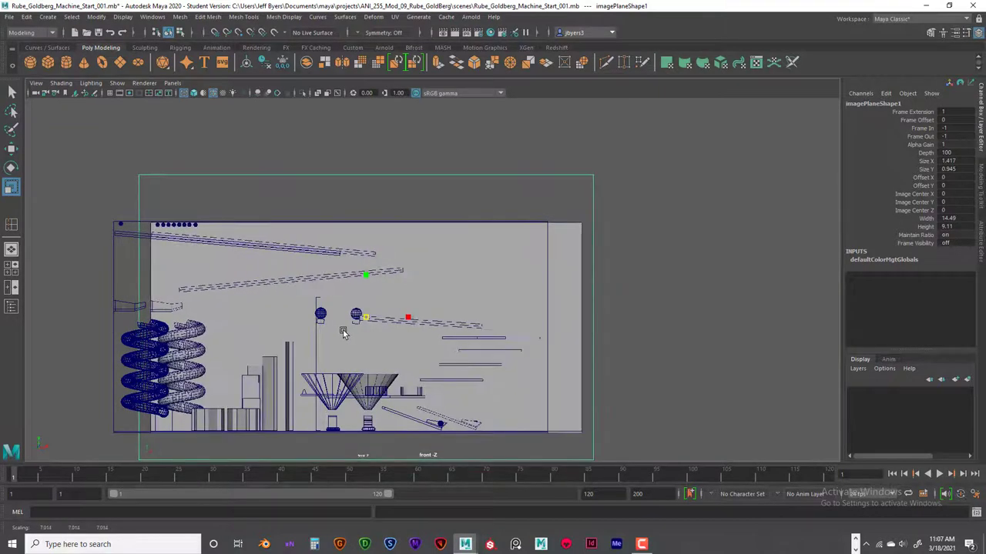
# - Align the image plane with the model at about 24.66 in X, fine-tuning its height and uniform scale until the outlines overlap
pyautogui.press('w')
pyautogui.moveTo(419, 321); pyautogui.dragTo(381, 323)
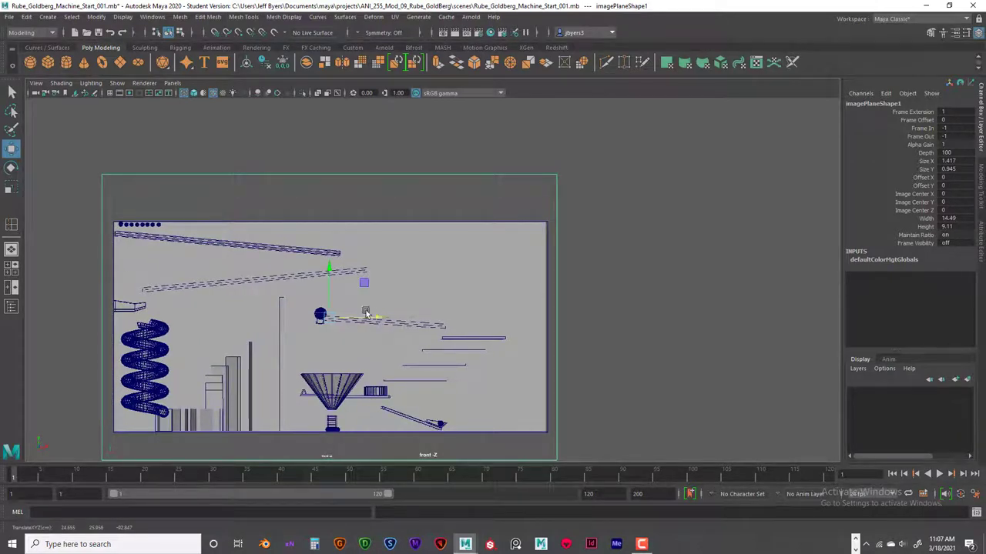
pyautogui.moveTo(331, 279); pyautogui.dragTo(330, 271)
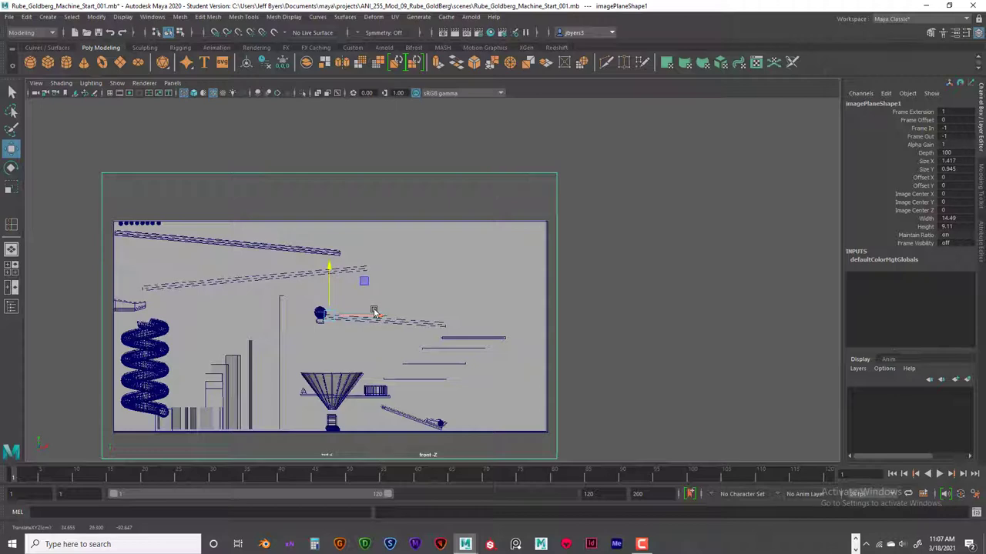
pyautogui.press('r')
pyautogui.moveTo(332, 318); pyautogui.dragTo(329, 321)
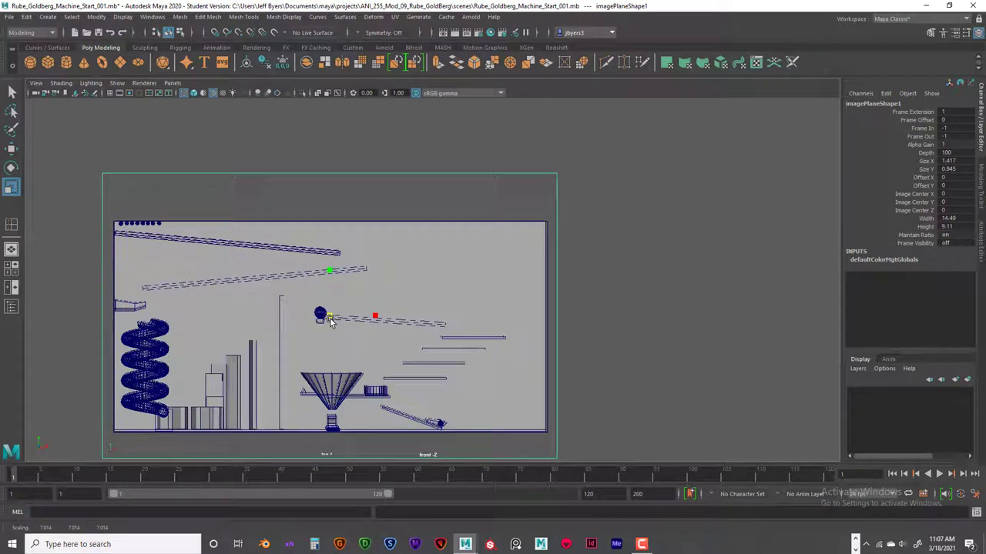
pyautogui.press('w')
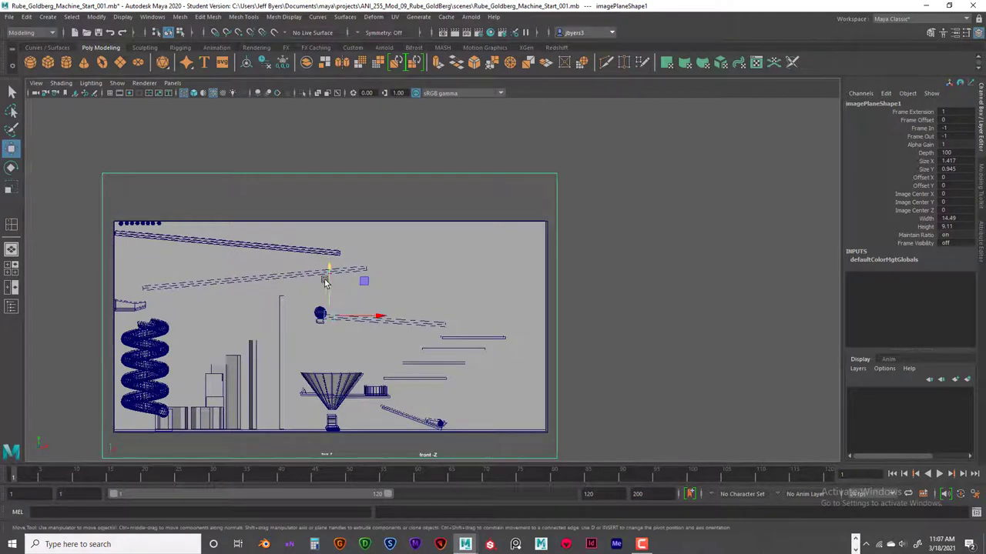
pyautogui.moveTo(330, 267); pyautogui.dragTo(329, 267)
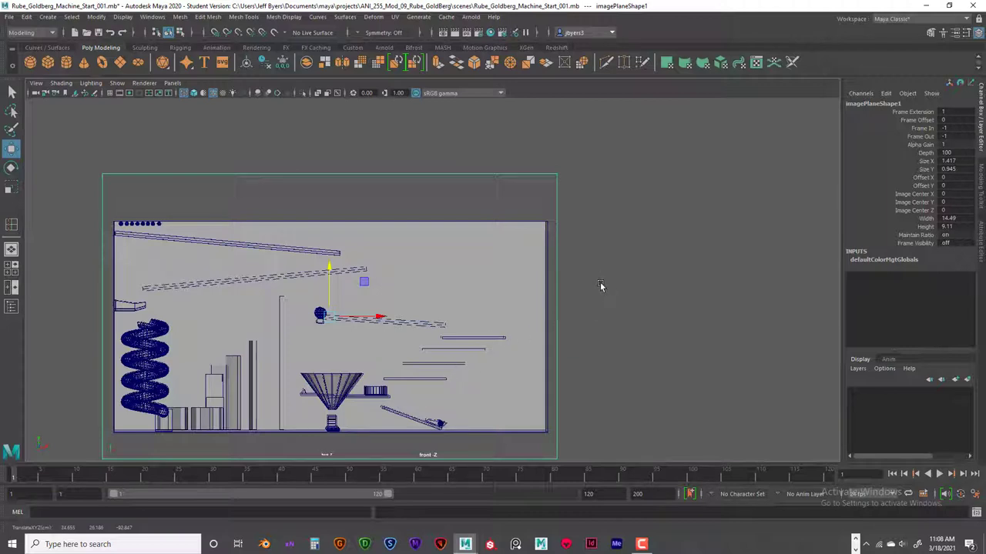
# - Put the front image plane on a new display layer created from the selection and set that layer to Reference
pyautogui.press('5')
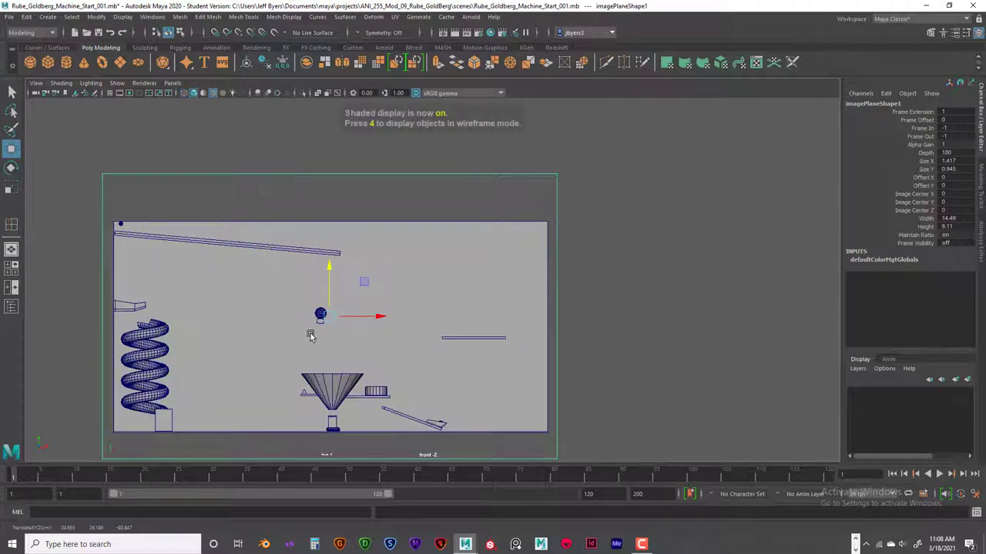
pyautogui.click(215, 240)
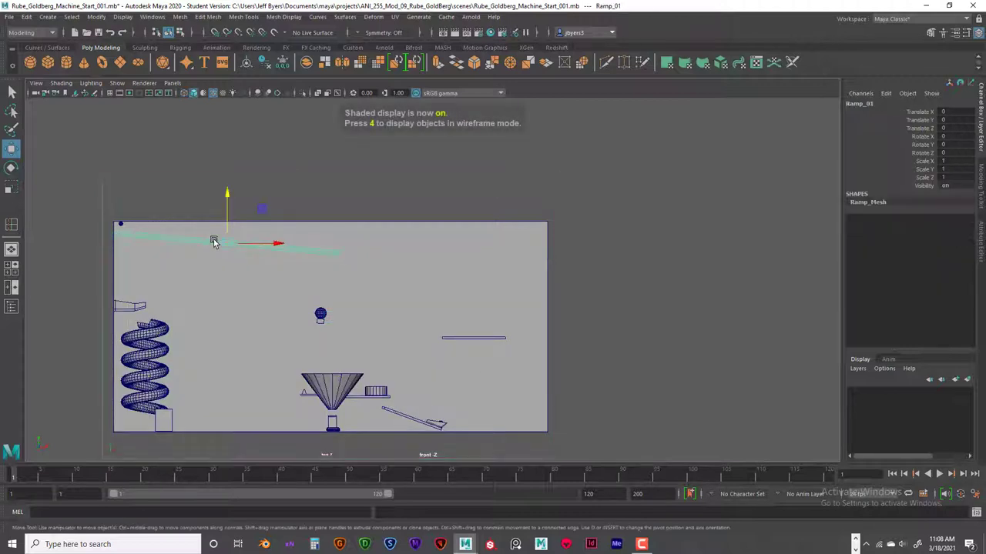
pyautogui.click(417, 202)
pyautogui.click(549, 169)
pyautogui.click(549, 175)
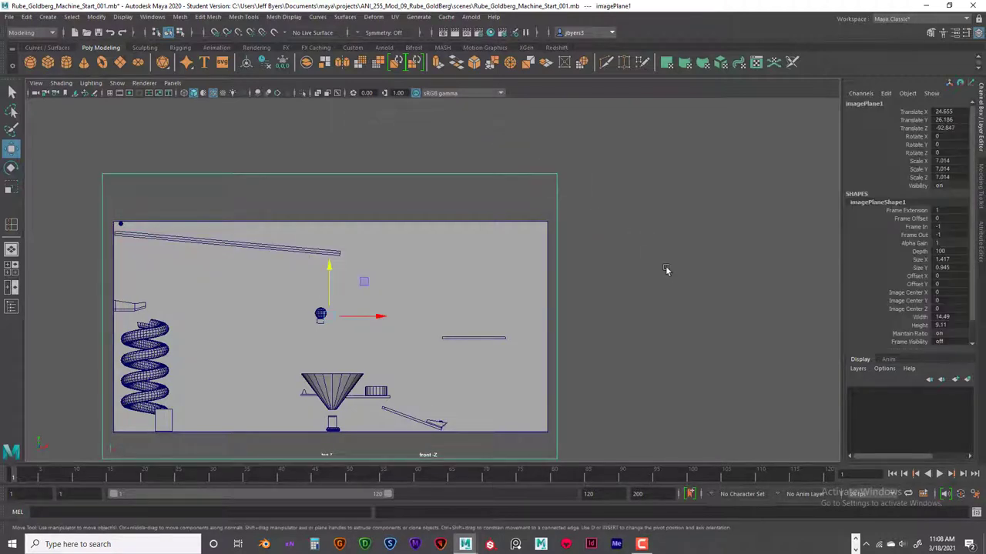
pyautogui.click(967, 381)
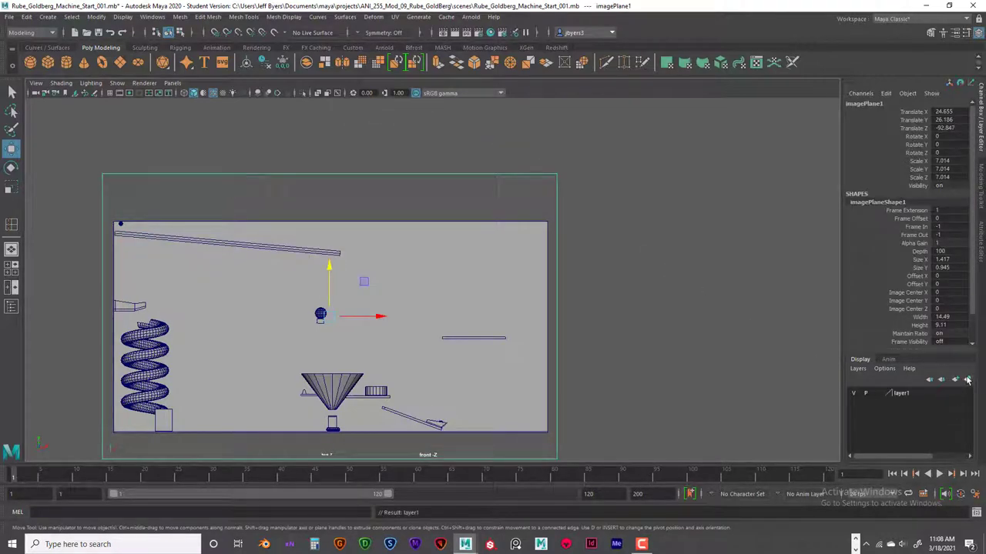
pyautogui.click(876, 393)
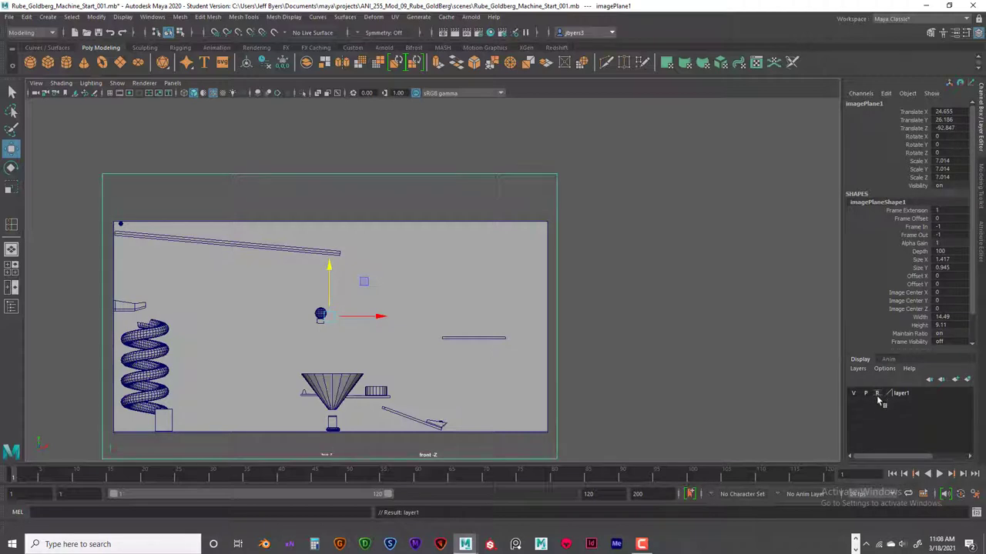
pyautogui.click(877, 393)
pyautogui.click(543, 245)
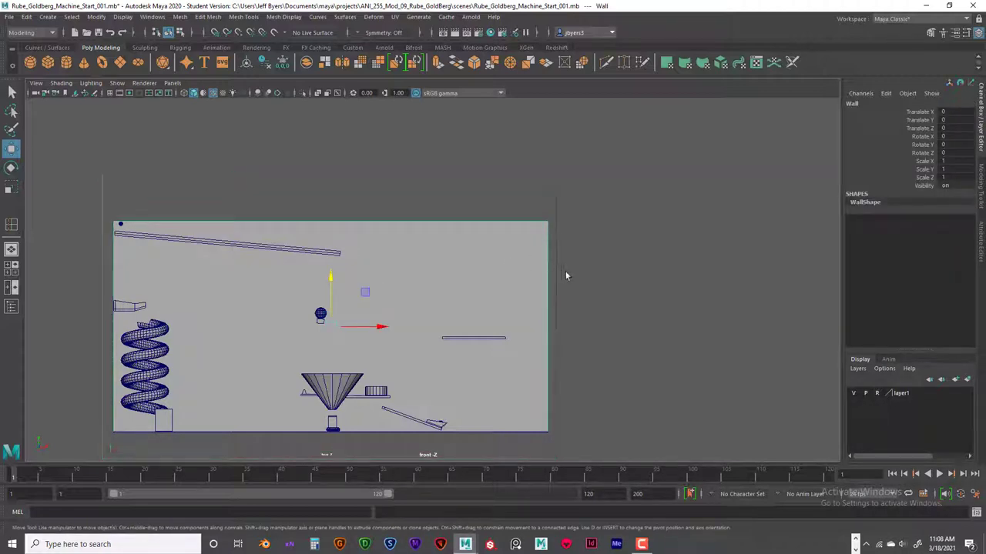
# - Compare the model with the front reference image by alternating between wireframe and shaded display
pyautogui.press('4')
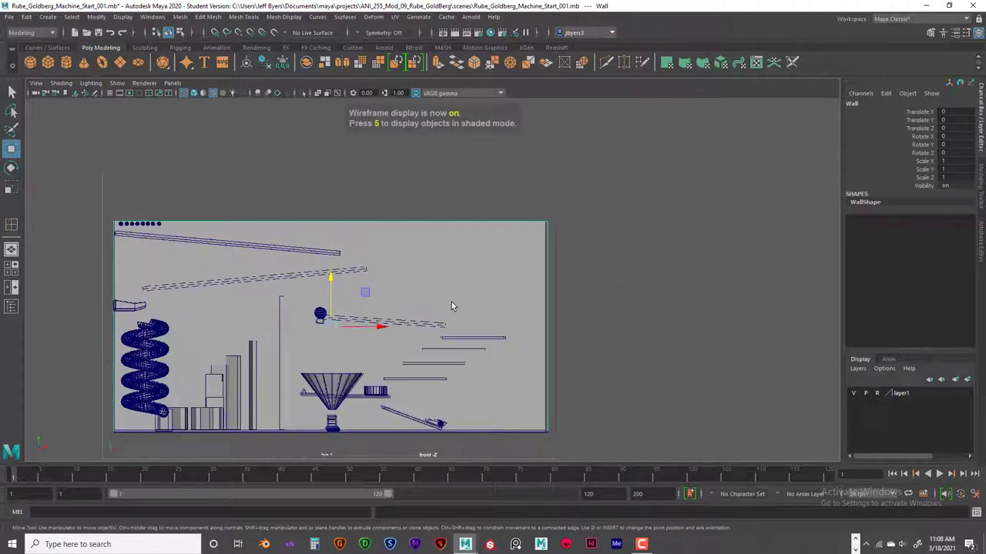
pyautogui.press('5')
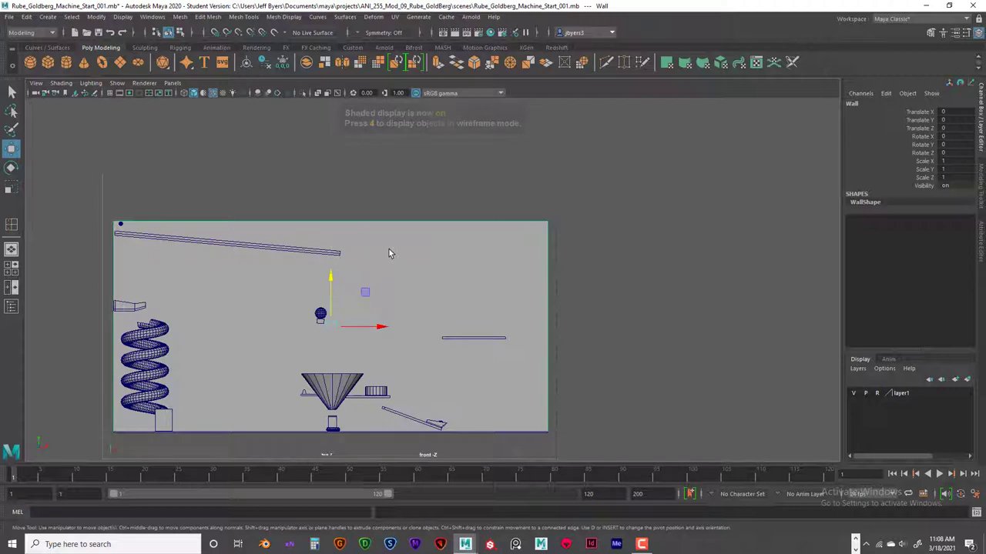
pyautogui.press('4')
pyautogui.press('5')
pyautogui.press('4')
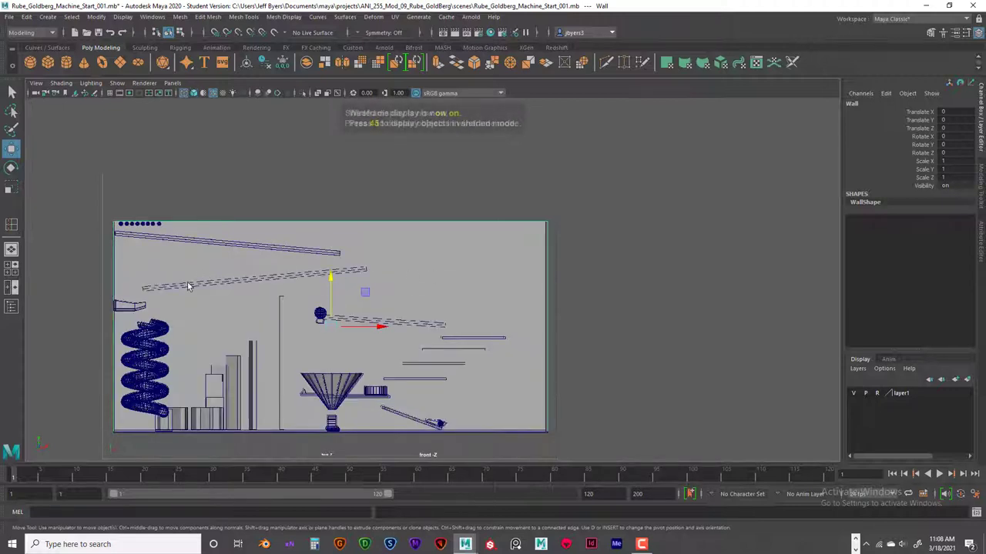
pyautogui.press('5')
pyautogui.press('4')
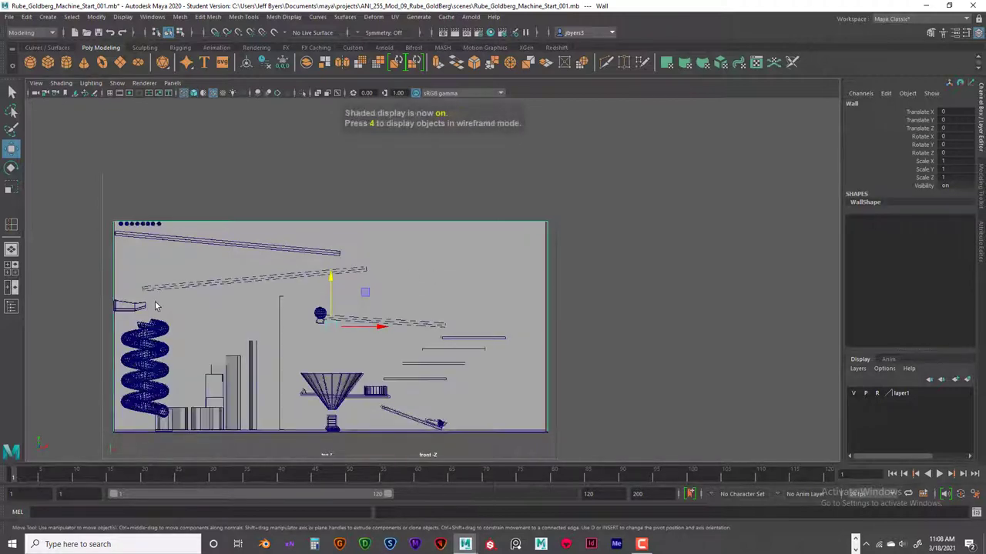
pyautogui.press('5')
pyautogui.press('4')
pyautogui.press('5')
pyautogui.press('4')
pyautogui.press('5')
pyautogui.press('4')
pyautogui.press('5')
pyautogui.press('4')
# - Switch to the top view and open the image import for a new image plane
pyautogui.press('space')
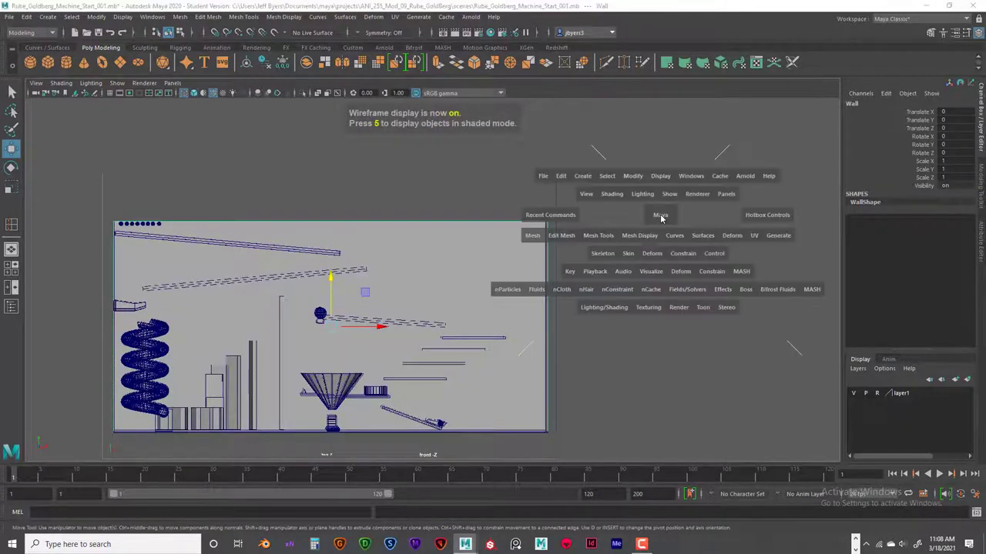
pyautogui.press('space')
pyautogui.scroll(-2, 401, 253)
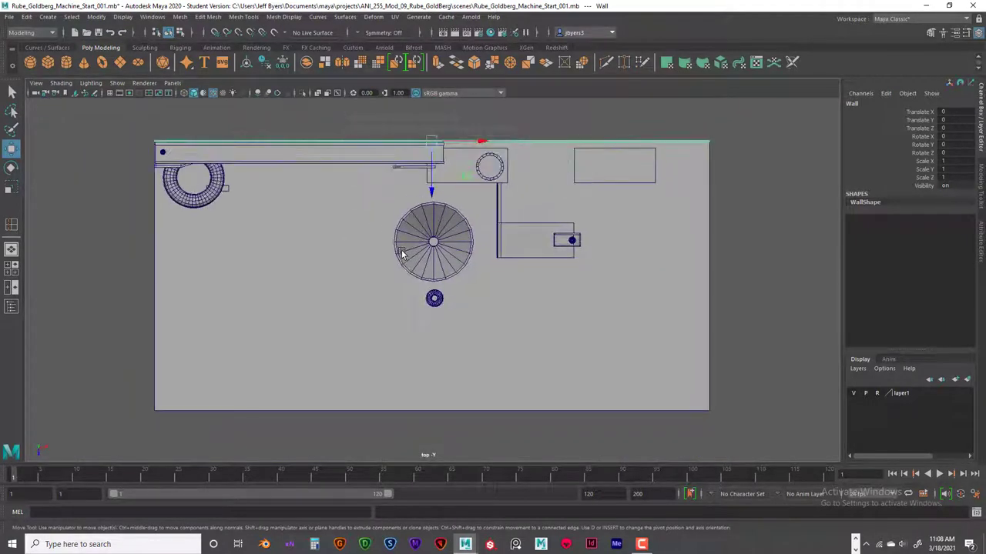
pyautogui.scroll(-1, 401, 252)
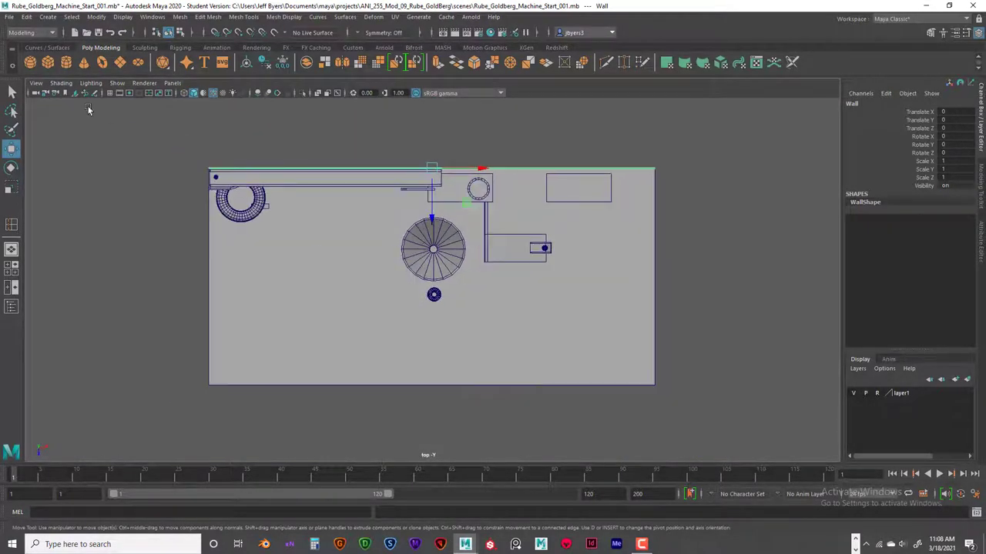
pyautogui.click(35, 83)
pyautogui.moveTo(59, 313)
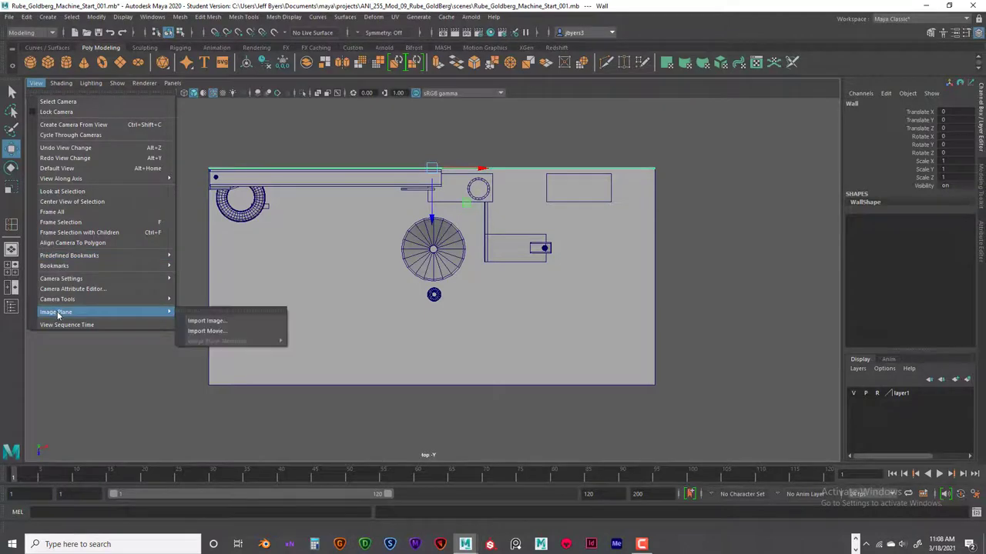
pyautogui.click(208, 322)
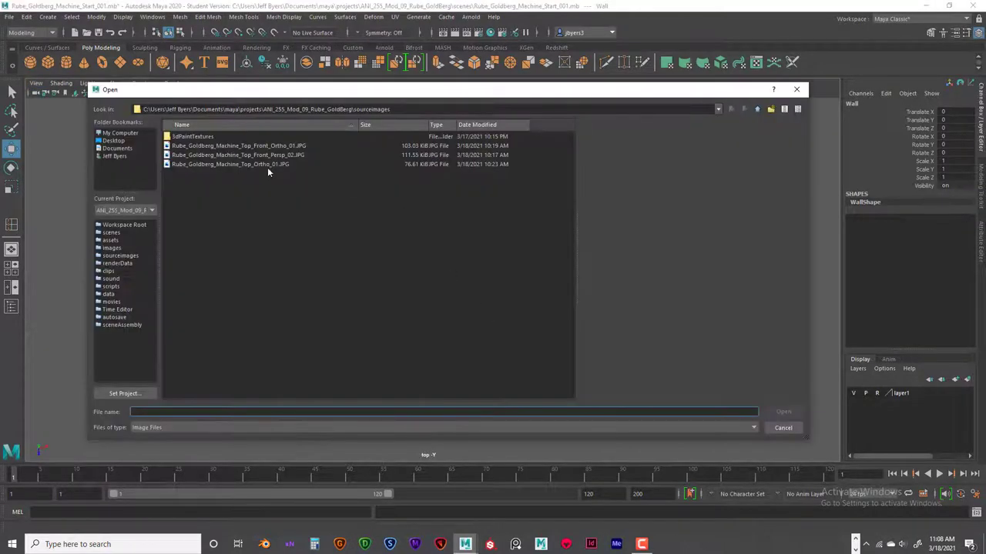
# - Compare the top ortho and front perspective previews, and import Rube_Goldberg_Machine_Top_Ortho_01.JPG as the top view's image plane
pyautogui.click(274, 164)
pyautogui.click(270, 157)
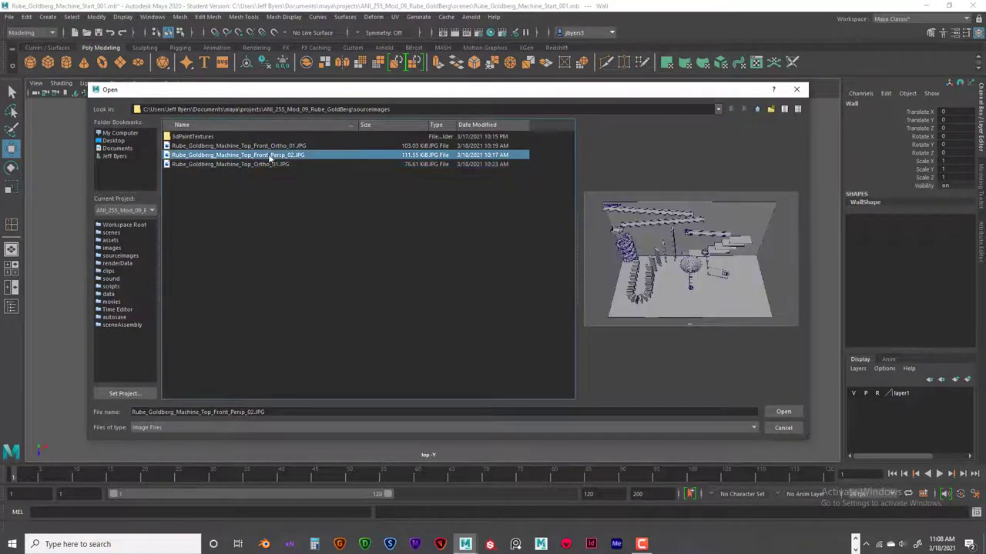
pyautogui.click(269, 164)
pyautogui.click(270, 156)
pyautogui.click(270, 165)
pyautogui.click(270, 157)
pyautogui.click(271, 164)
pyautogui.click(264, 156)
pyautogui.click(265, 164)
pyautogui.click(267, 156)
pyautogui.click(265, 165)
pyautogui.click(781, 412)
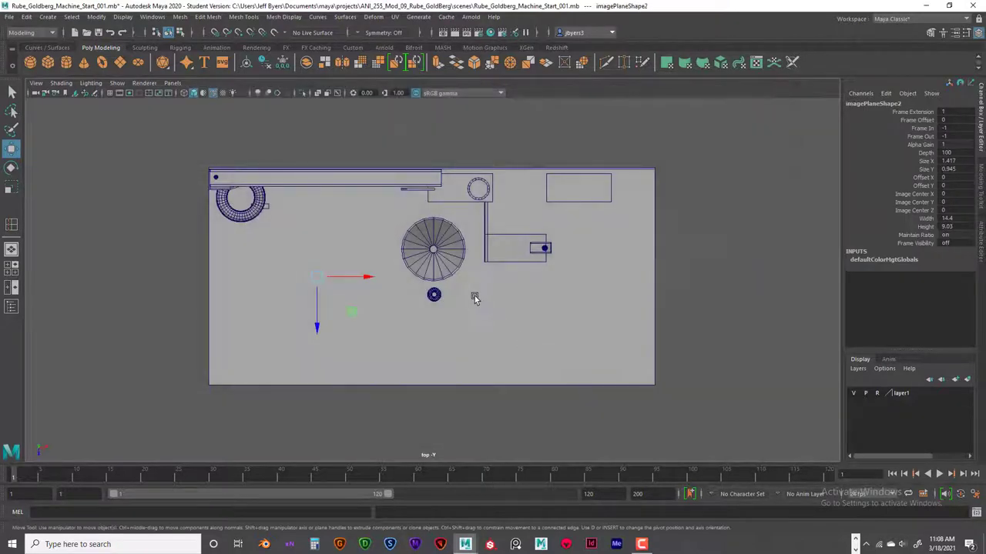
# - Scale the top image plane up uniformly in wireframe display until its drawn floor is about as large as the model's floor
pyautogui.scroll(-1, 569, 308)
pyautogui.scroll(-1, 558, 310)
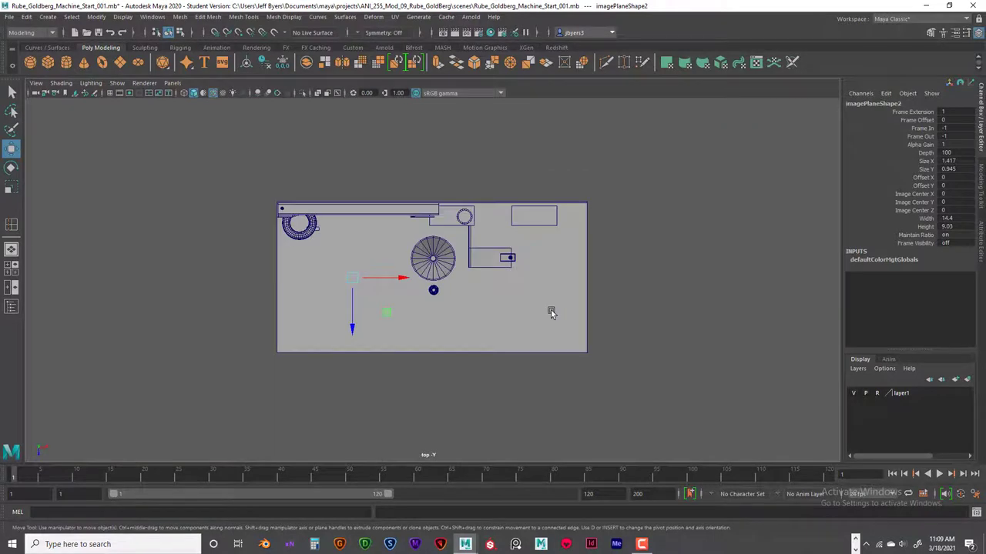
pyautogui.press('4')
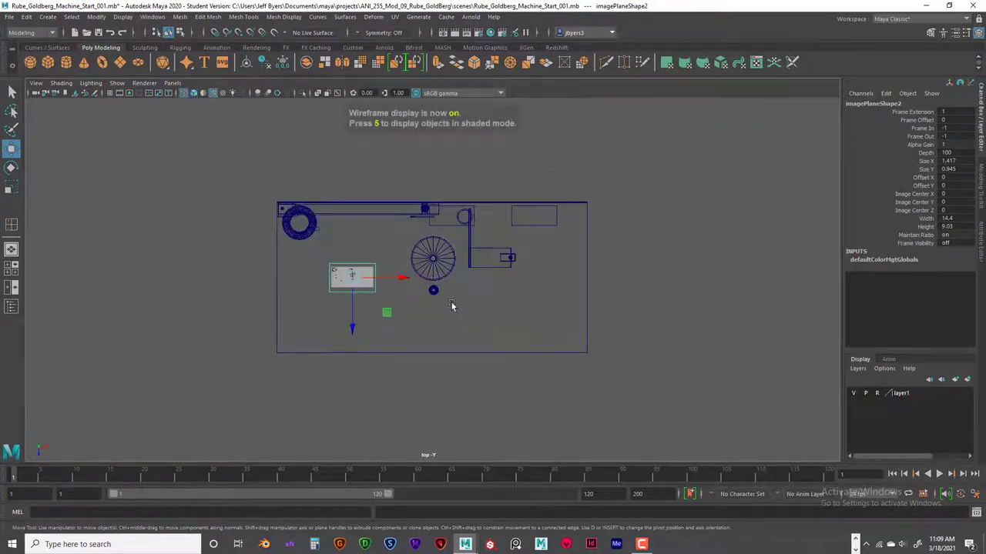
pyautogui.press('r')
pyautogui.moveTo(353, 279); pyautogui.dragTo(523, 297)
pyautogui.press('w')
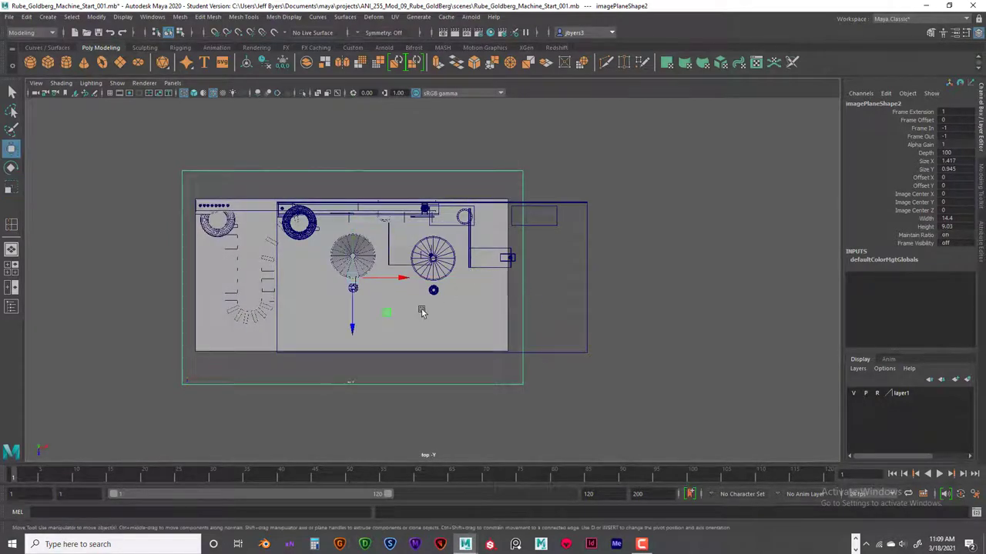
# - Align the top image plane with the model at about 25.1 in X and 0.72 in Z, fine-tuning its uniform scale
pyautogui.moveTo(352, 332); pyautogui.dragTo(355, 333)
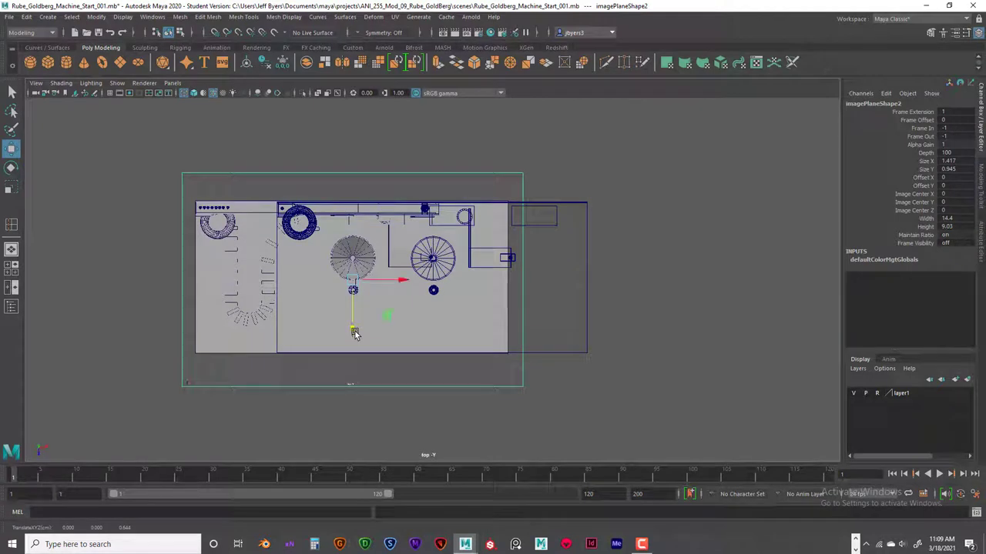
pyautogui.press('r')
pyautogui.moveTo(352, 286); pyautogui.dragTo(351, 284)
pyautogui.press('w')
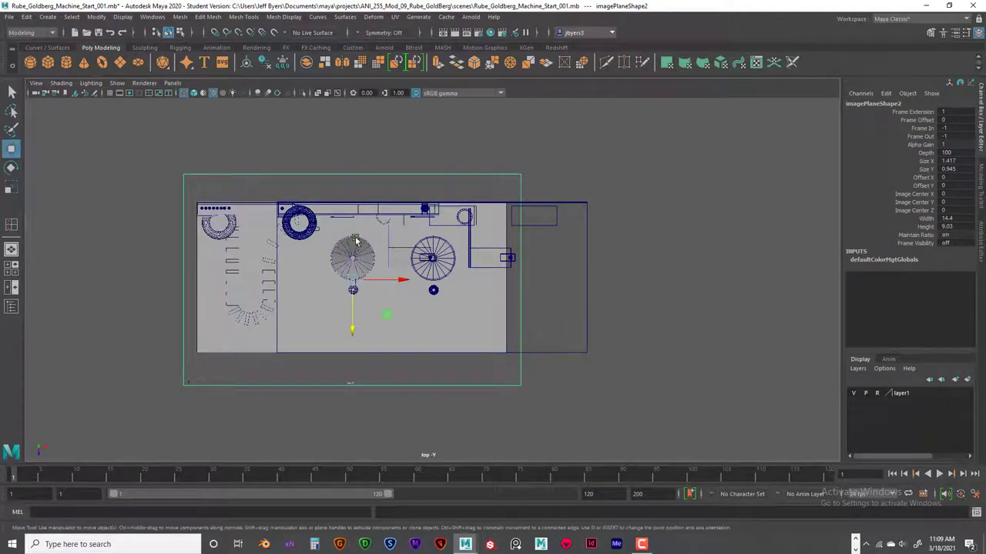
pyautogui.moveTo(352, 330); pyautogui.dragTo(350, 330)
pyautogui.moveTo(403, 280); pyautogui.dragTo(477, 281)
pyautogui.scroll(5, 477, 282)
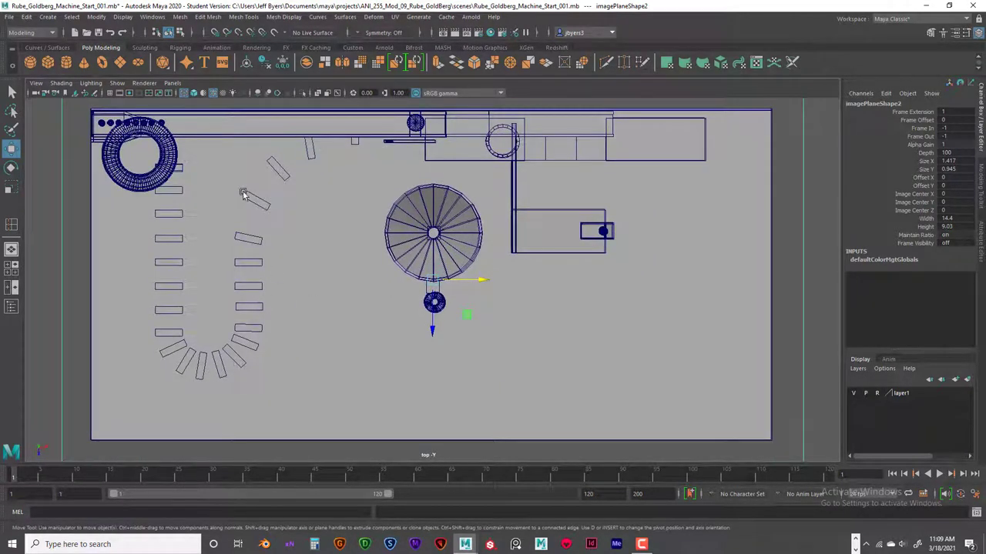
pyautogui.moveTo(433, 333); pyautogui.dragTo(433, 334)
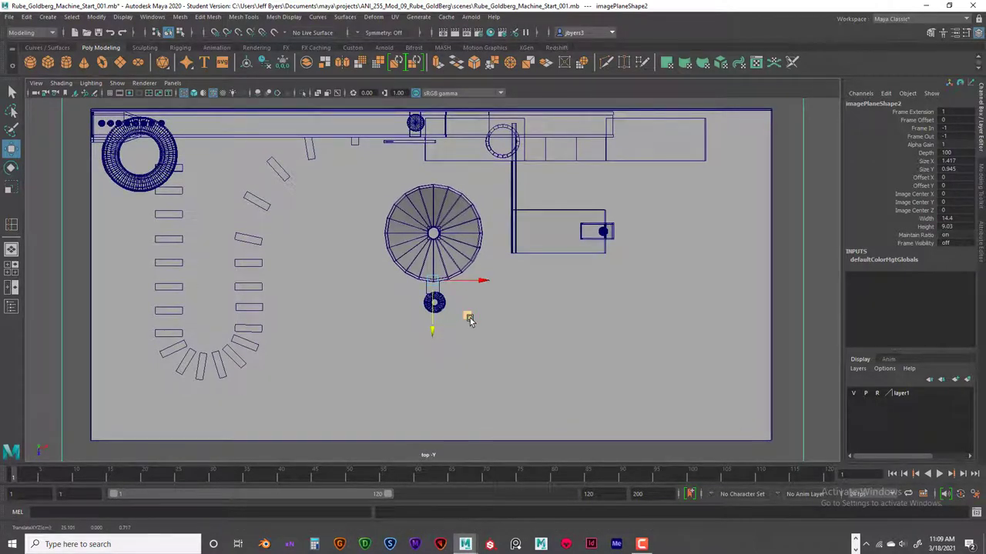
# - Examine the domino path and other missing parts in the top reference image by alternating between shaded and wireframe display
pyautogui.scroll(-2, 467, 315)
pyautogui.scroll(-1, 536, 326)
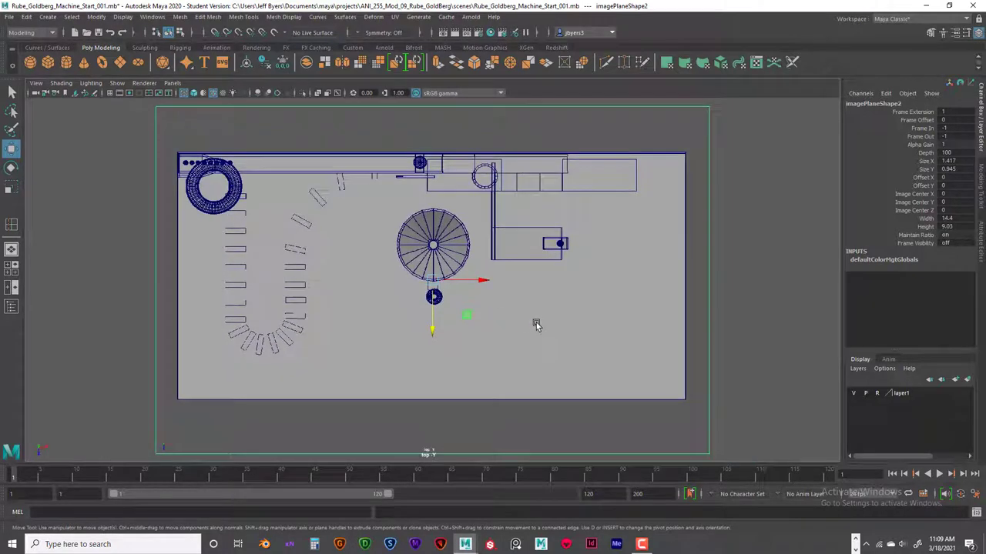
pyautogui.press('5')
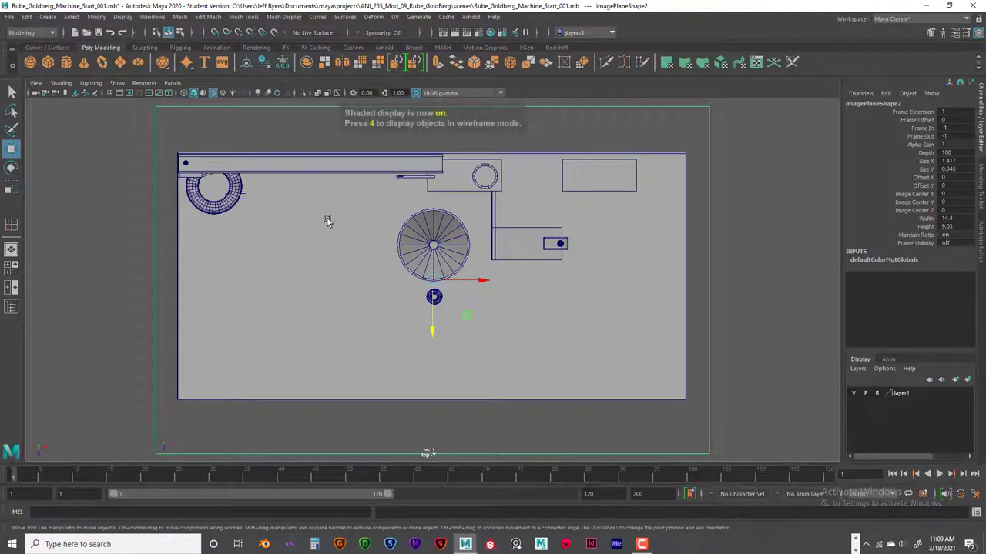
pyautogui.press('4')
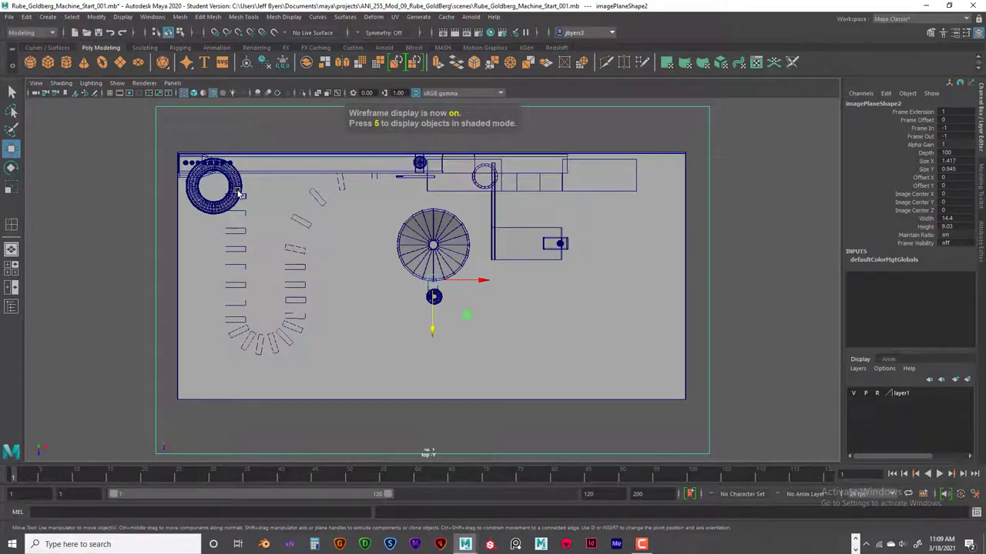
pyautogui.scroll(2, 269, 265)
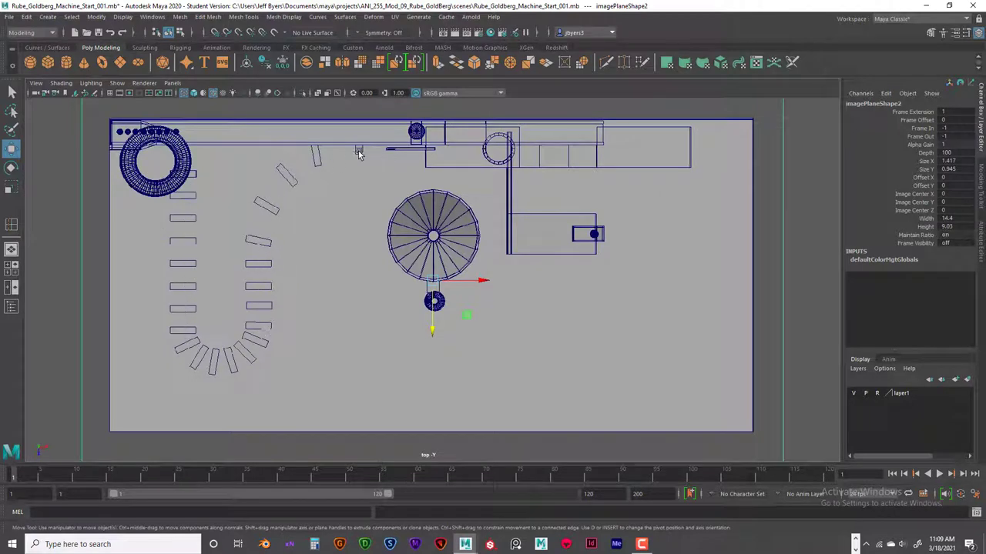
pyautogui.press('5')
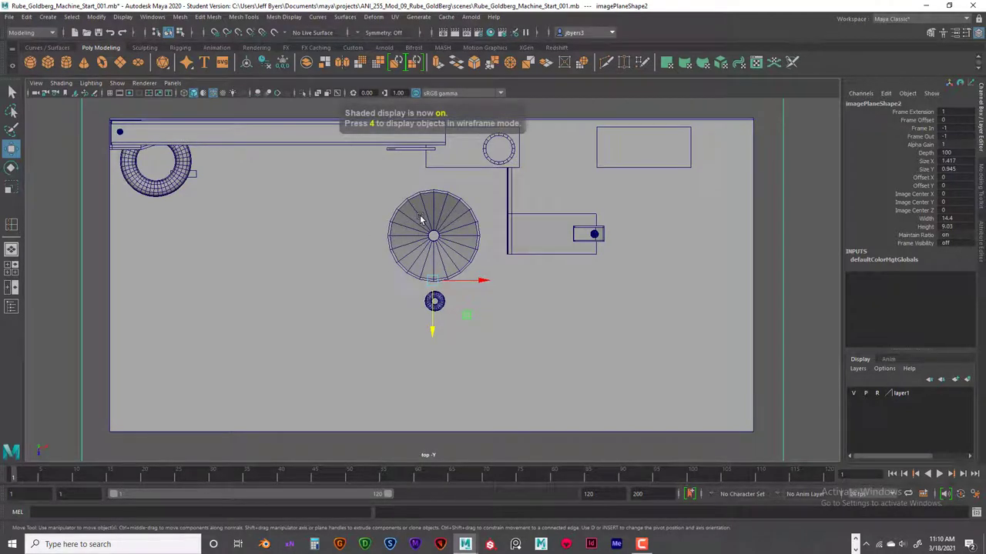
pyautogui.press('4')
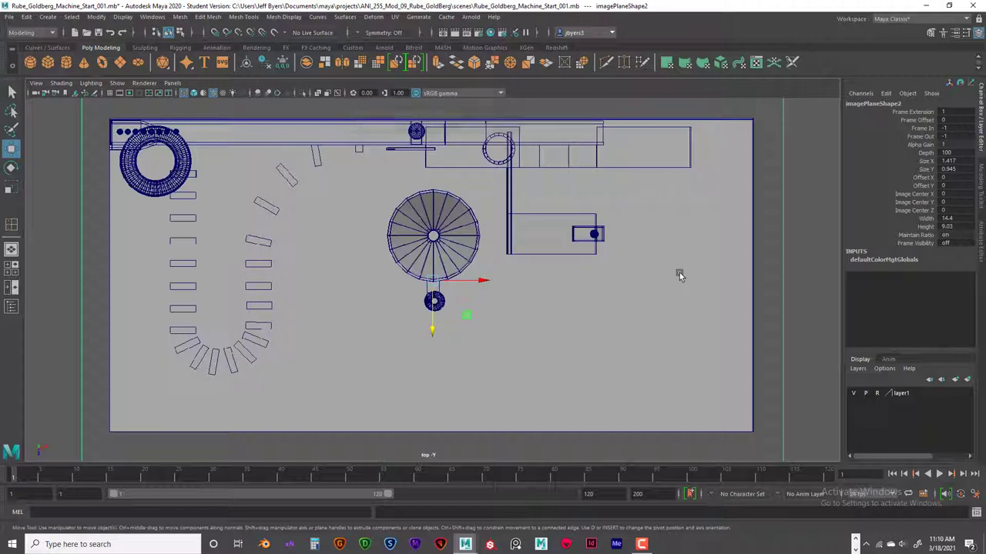
pyautogui.press('5')
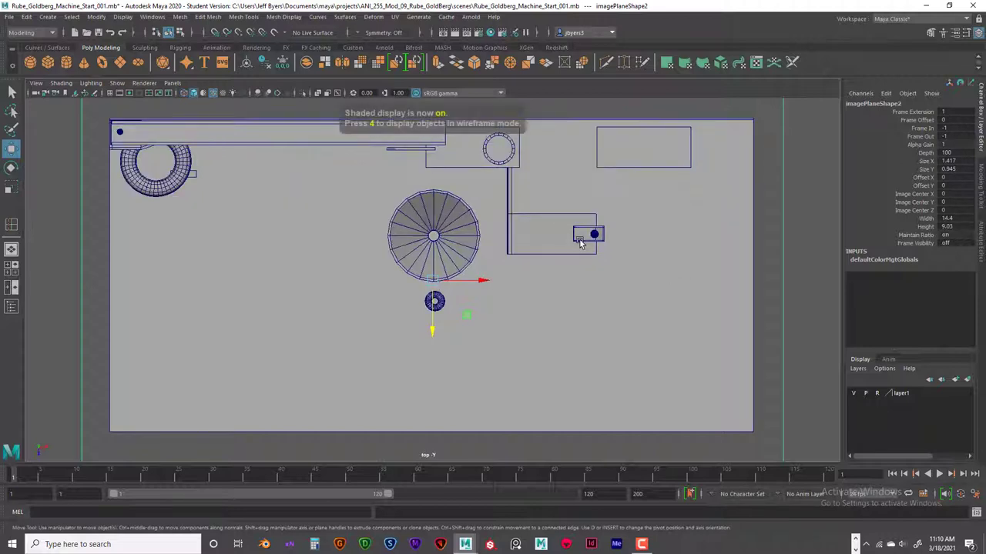
# - Move the top image plane down beneath the model's floor in the perspective view
pyautogui.press('space')
pyautogui.press('space')
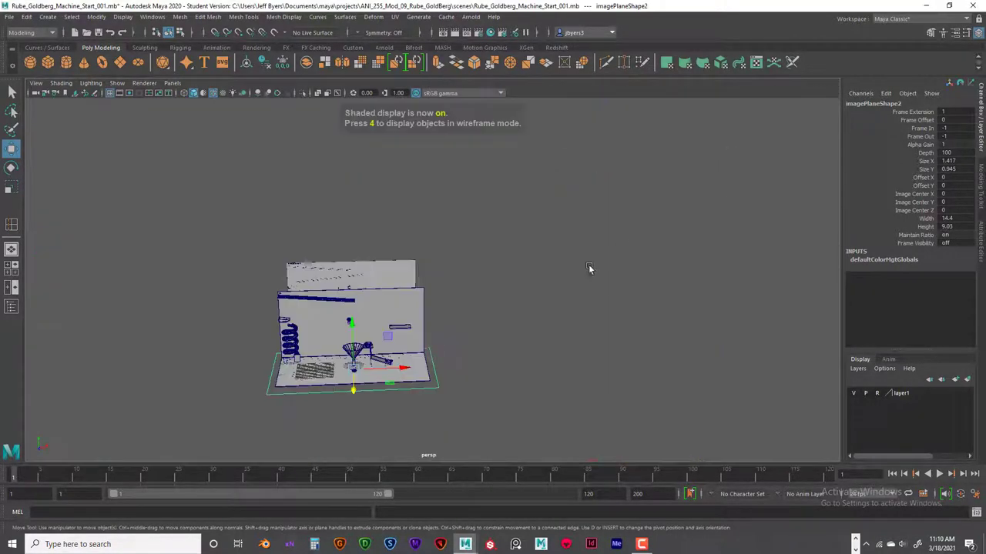
pyautogui.moveTo(493, 307)
pyautogui.keyDown('alt'); pyautogui.mouseDown()
pyautogui.moveTo(531, 307)
pyautogui.moveTo(535, 242)
pyautogui.moveTo(439, 265)
pyautogui.moveTo(418, 311)
pyautogui.moveTo(524, 297)
pyautogui.mouseUp(); pyautogui.keyUp('alt')
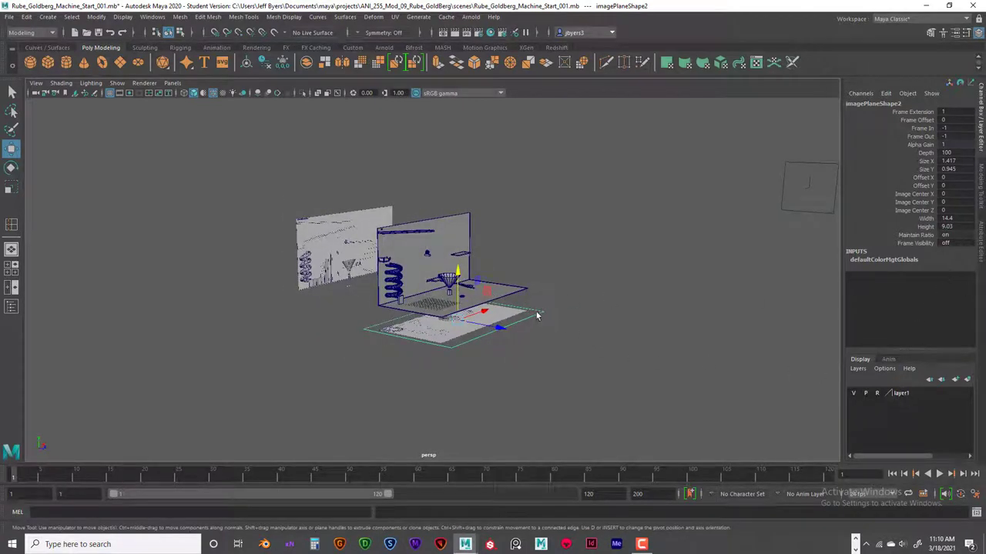
# - Add the top image plane to layer1 and check both planes by toggling the layer's visibility off and on
pyautogui.rightClick(901, 394)
pyautogui.click(906, 418)
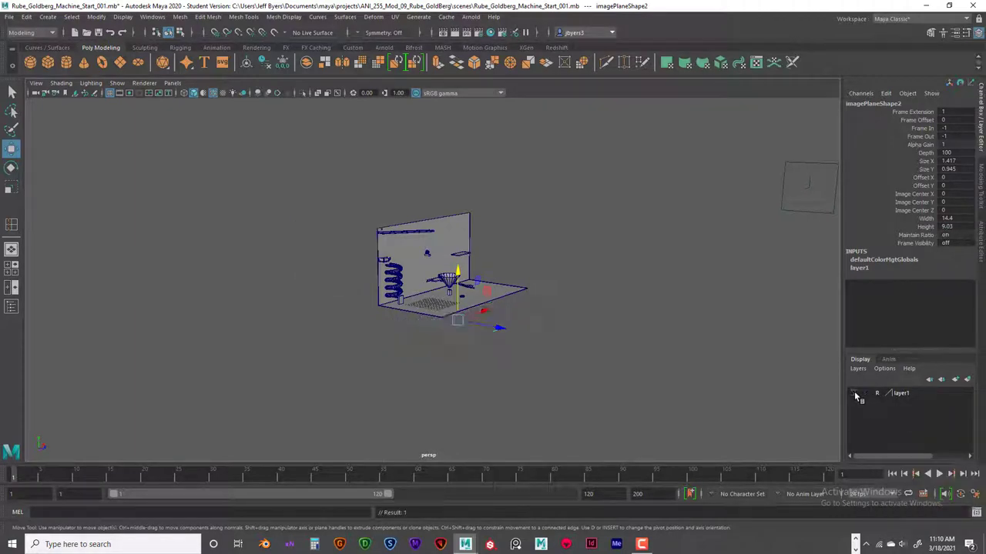
pyautogui.scroll(5, 583, 367)
pyautogui.keyDown('alt'); pyautogui.moveTo(577, 369); pyautogui.dragTo(838, 393); pyautogui.keyUp('alt')
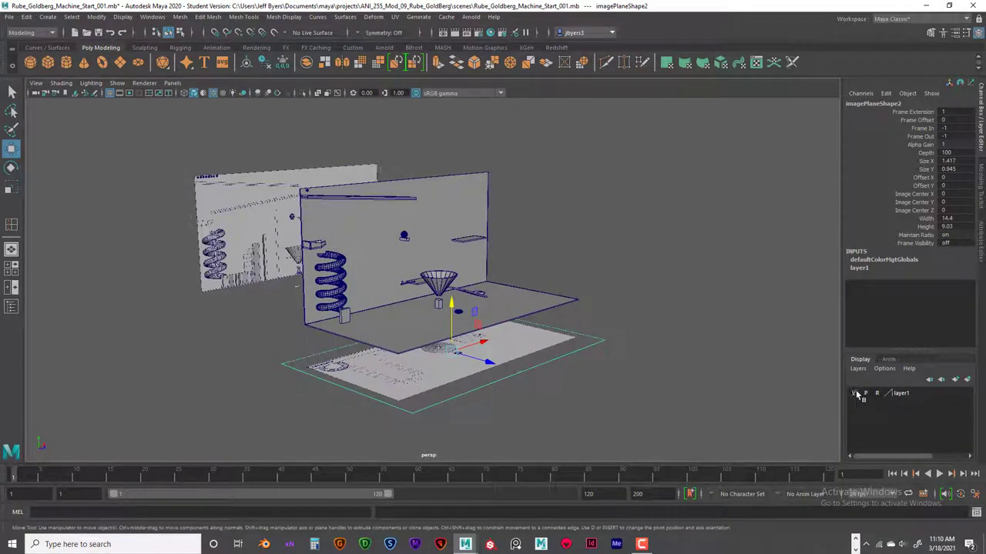
# - Compare the modelled parts with the front and top reference planes in the perspective and front views, selecting the domino and upper ramp
pyautogui.keyDown('alt'); pyautogui.moveTo(644, 367); pyautogui.dragTo(567, 356); pyautogui.keyUp('alt')
pyautogui.keyDown('alt'); pyautogui.moveTo(566, 356); pyautogui.dragTo(594, 351, button='middle'); pyautogui.keyUp('alt')
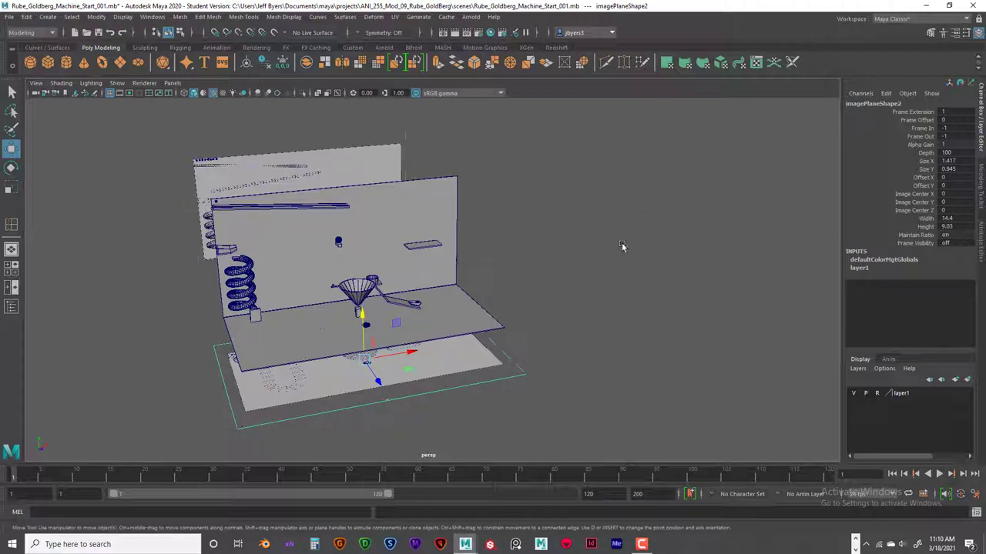
pyautogui.scroll(2, 619, 246)
pyautogui.keyDown('alt'); pyautogui.moveTo(619, 246); pyautogui.dragTo(681, 228); pyautogui.keyUp('alt')
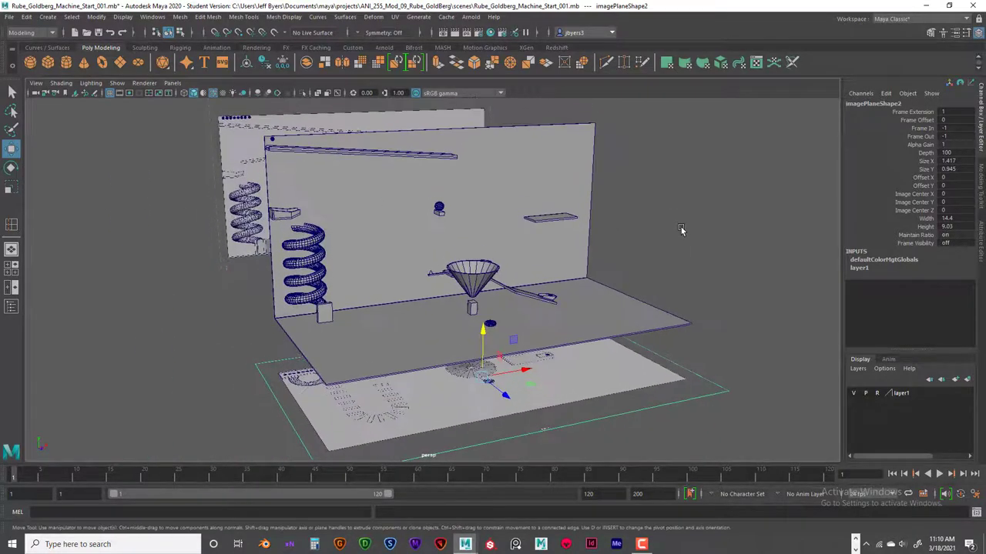
pyautogui.scroll(2, 680, 229)
pyautogui.scroll(-2, 621, 229)
pyautogui.keyDown('alt'); pyautogui.moveTo(620, 229); pyautogui.dragTo(602, 239); pyautogui.keyUp('alt')
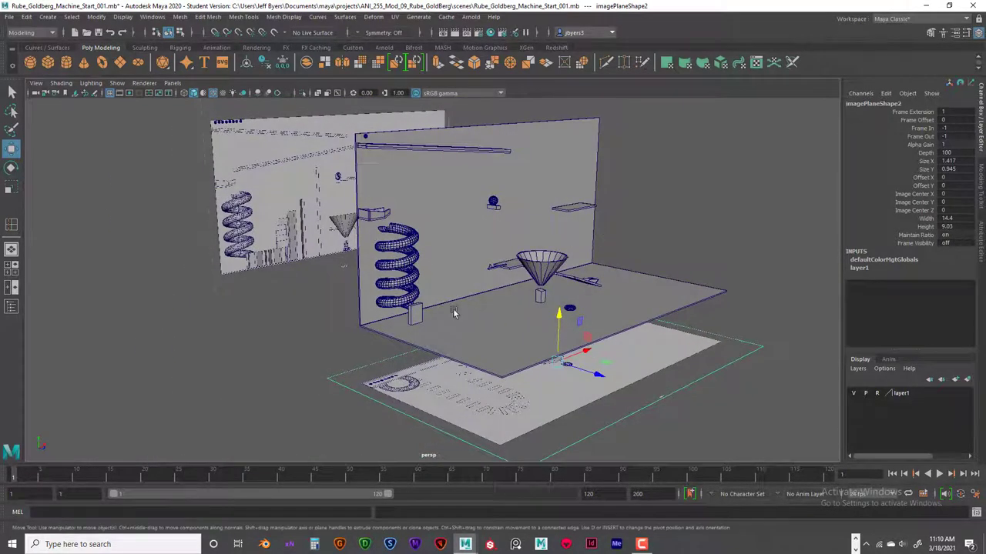
pyautogui.click(416, 313)
pyautogui.keyDown('alt'); pyautogui.moveTo(496, 282); pyautogui.dragTo(505, 305); pyautogui.keyUp('alt')
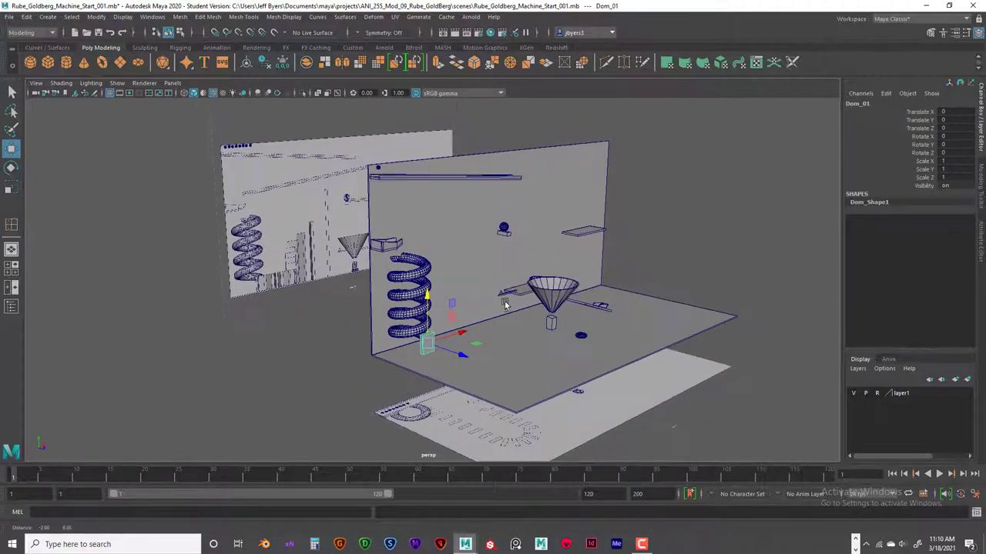
pyautogui.click(433, 179)
pyautogui.keyDown('alt'); pyautogui.moveTo(547, 231); pyautogui.dragTo(436, 232); pyautogui.keyUp('alt')
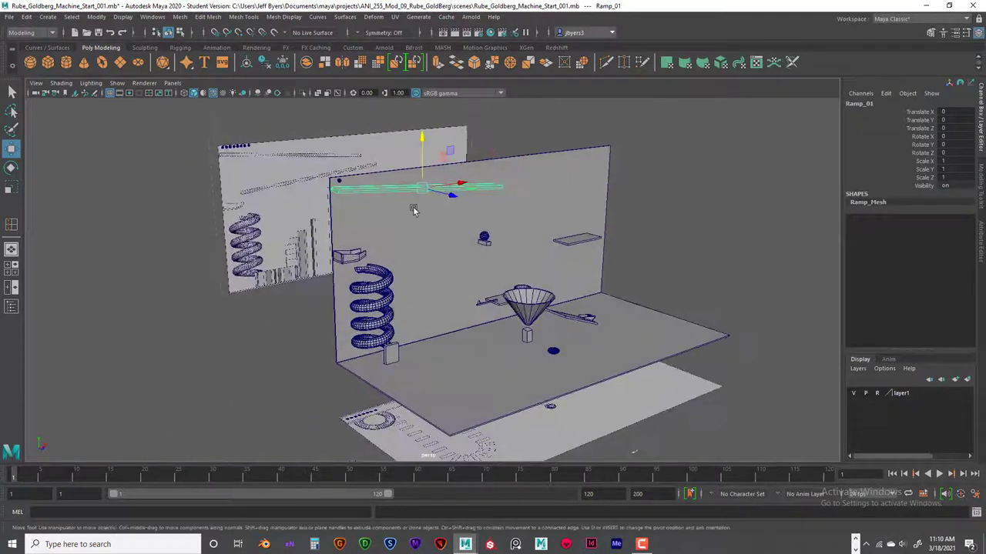
pyautogui.press('space')
pyautogui.press('space')
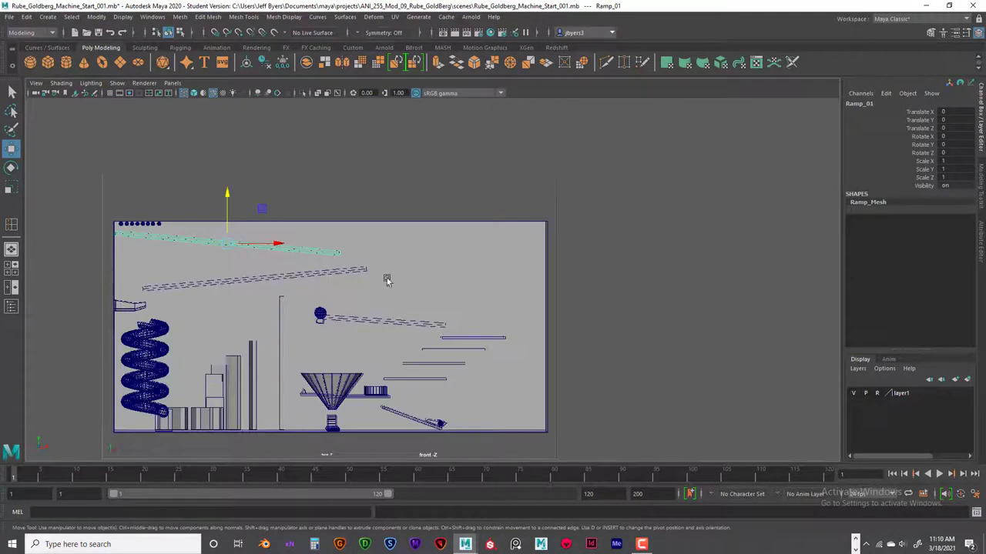
pyautogui.keyDown('alt'); pyautogui.moveTo(408, 277); pyautogui.dragTo(462, 282, button='middle'); pyautogui.keyUp('alt')
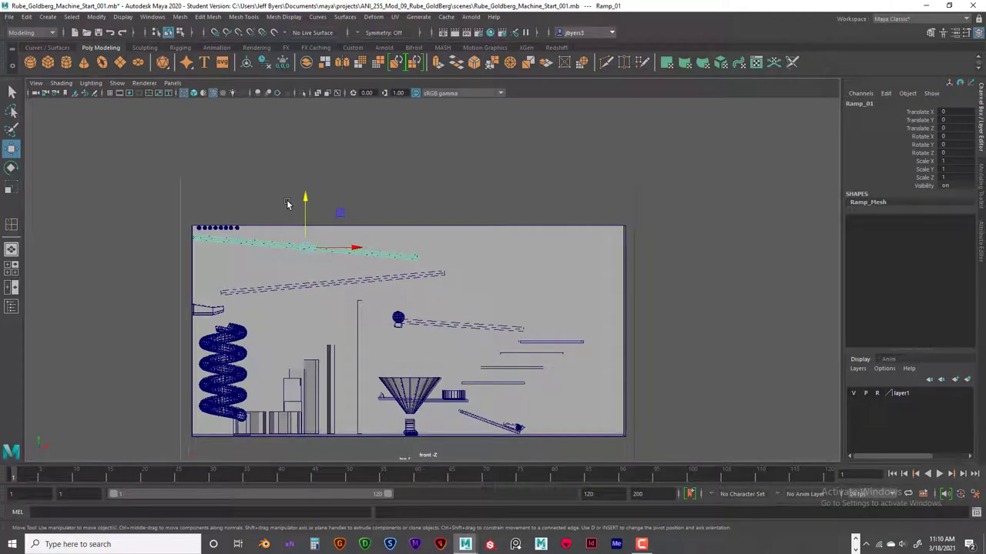
pyautogui.press('space')
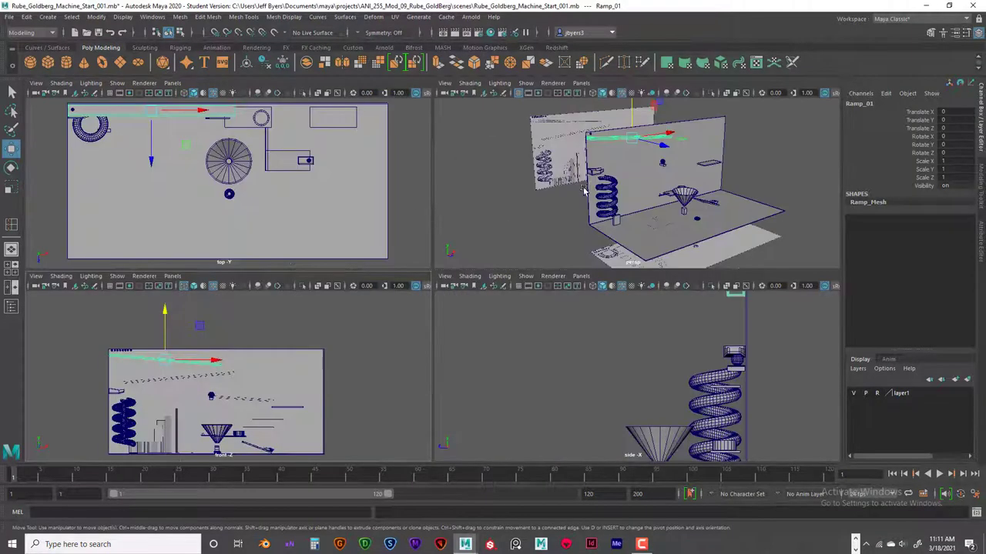
# - Examine the construction of the upper ramp, the angled chute and the spiral slide's open end up close in the perspective view
pyautogui.keyDown('alt'); pyautogui.moveTo(588, 188); pyautogui.dragTo(578, 215); pyautogui.keyUp('alt')
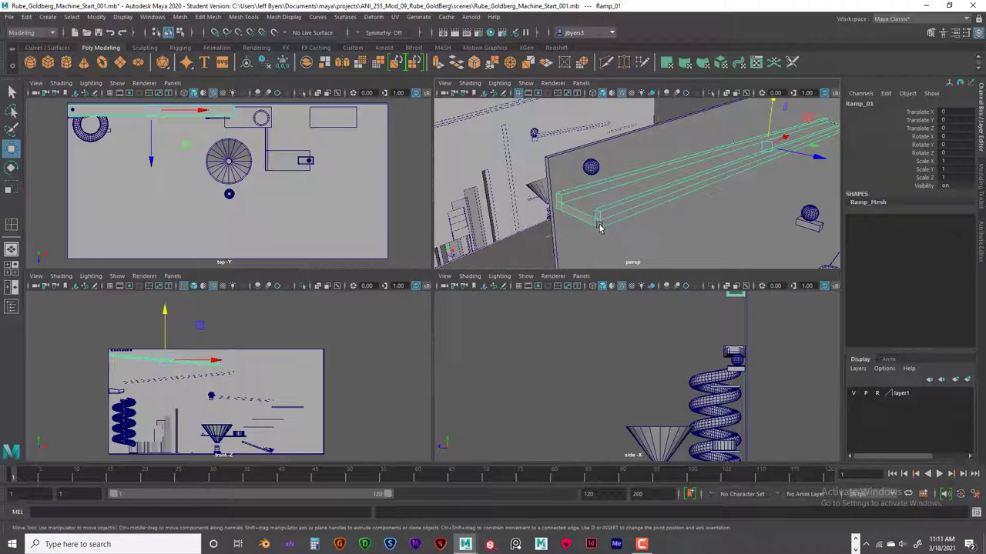
pyautogui.keyDown('alt'); pyautogui.moveTo(664, 213); pyautogui.dragTo(673, 190); pyautogui.keyUp('alt')
pyautogui.press('space')
pyautogui.keyDown('alt'); pyautogui.moveTo(573, 216); pyautogui.dragTo(548, 180); pyautogui.keyUp('alt')
pyautogui.scroll(6, 555, 217)
pyautogui.scroll(-3, 586, 255)
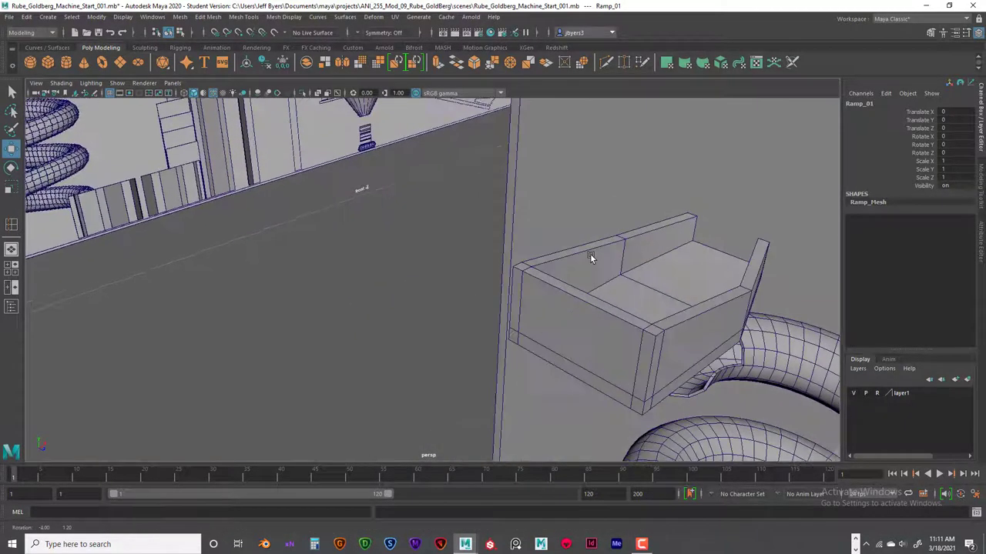
pyautogui.scroll(3, 564, 321)
pyautogui.scroll(-3, 642, 278)
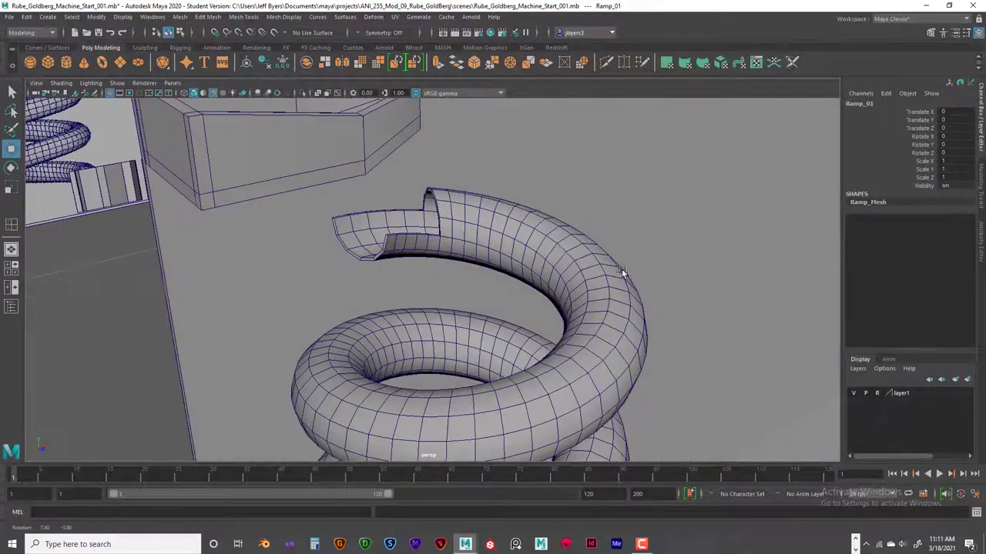
pyautogui.scroll(3, 612, 281)
pyautogui.scroll(-3, 587, 255)
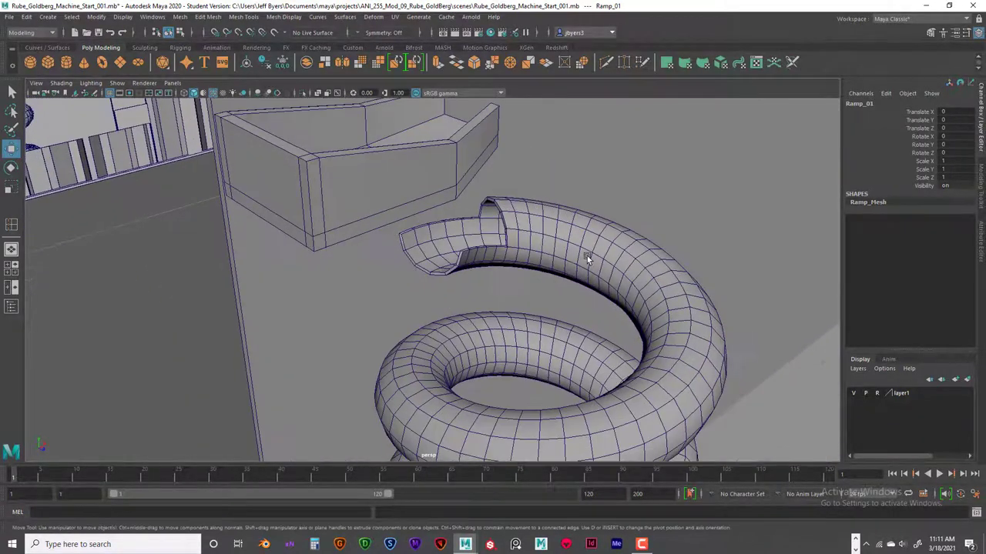
pyautogui.click(587, 255)
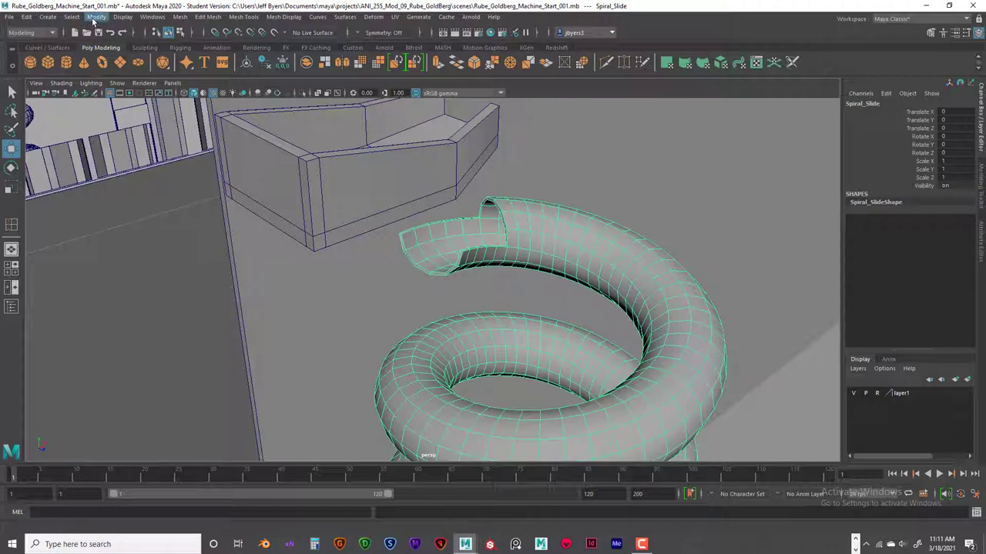
# - Create a polygon helix and move it clear of the model to about 38.7 in Z, framing it in the view
pyautogui.click(49, 17)
pyautogui.moveTo(60, 56)
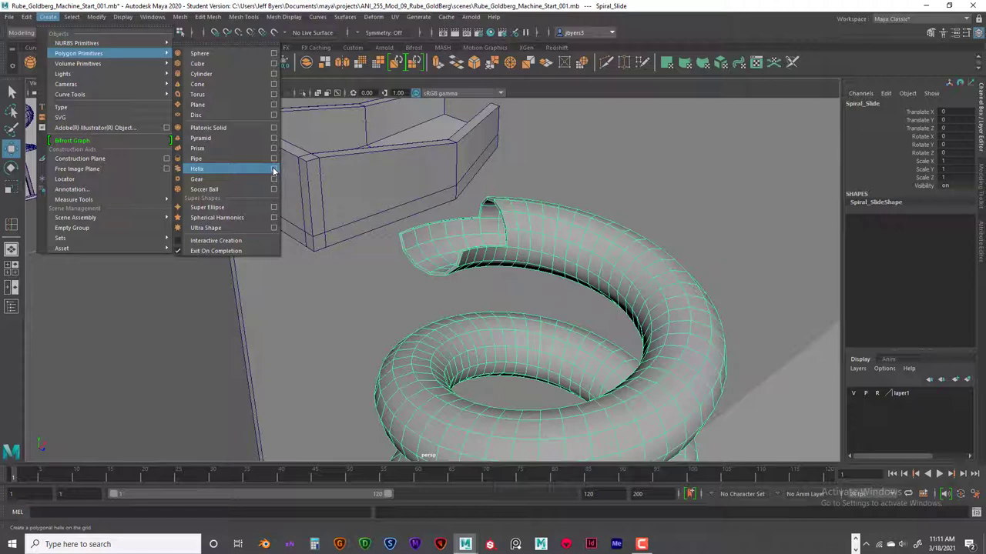
pyautogui.click(197, 169)
pyautogui.scroll(-5, 510, 213)
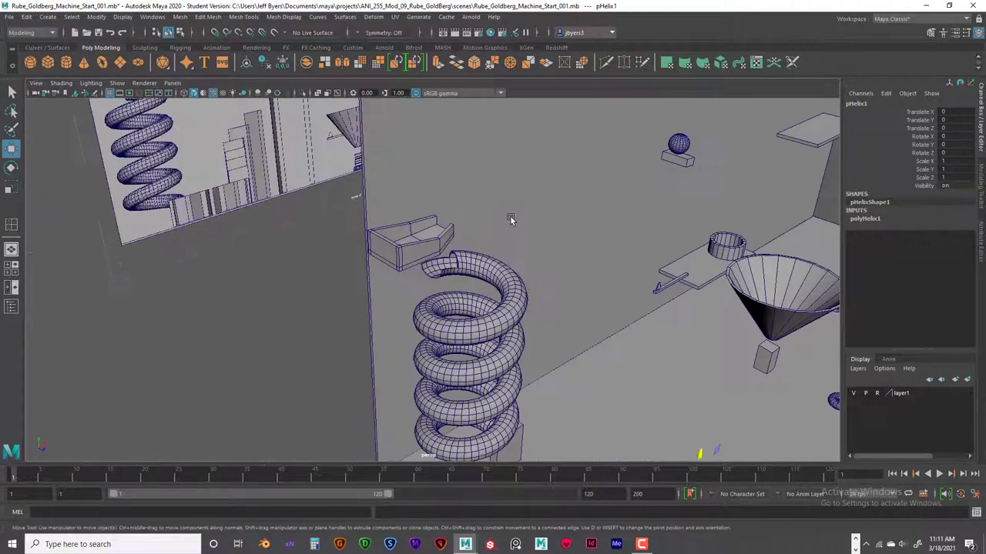
pyautogui.scroll(-5, 511, 213)
pyautogui.scroll(3, 516, 257)
pyautogui.keyDown('alt'); pyautogui.moveTo(486, 244); pyautogui.dragTo(462, 193); pyautogui.keyUp('alt')
pyautogui.moveTo(469, 269); pyautogui.dragTo(643, 283)
pyautogui.press('f')
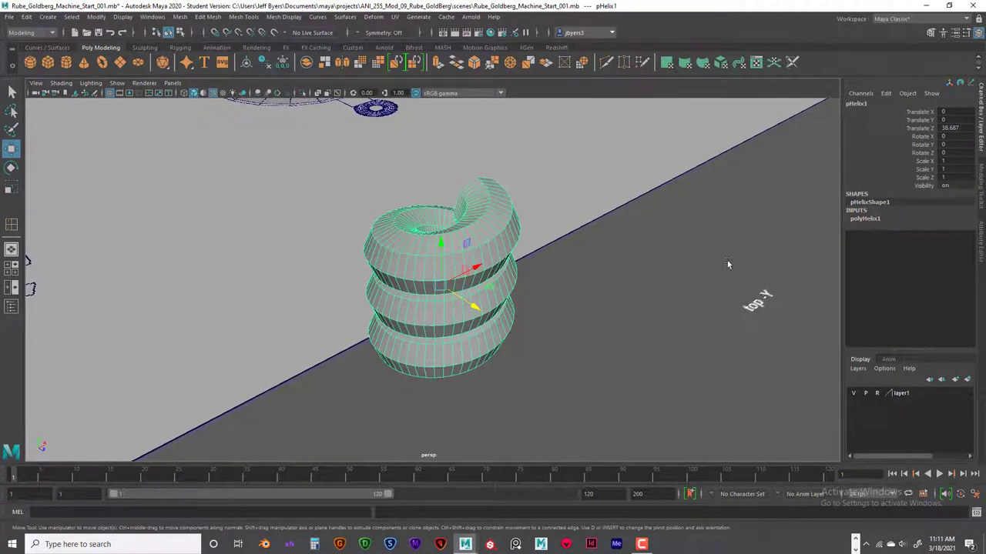
# - Set the helix's Coils to 5.2, Height to 5.2, Width to 2.4 and Radius to 0.1
pyautogui.click(866, 219)
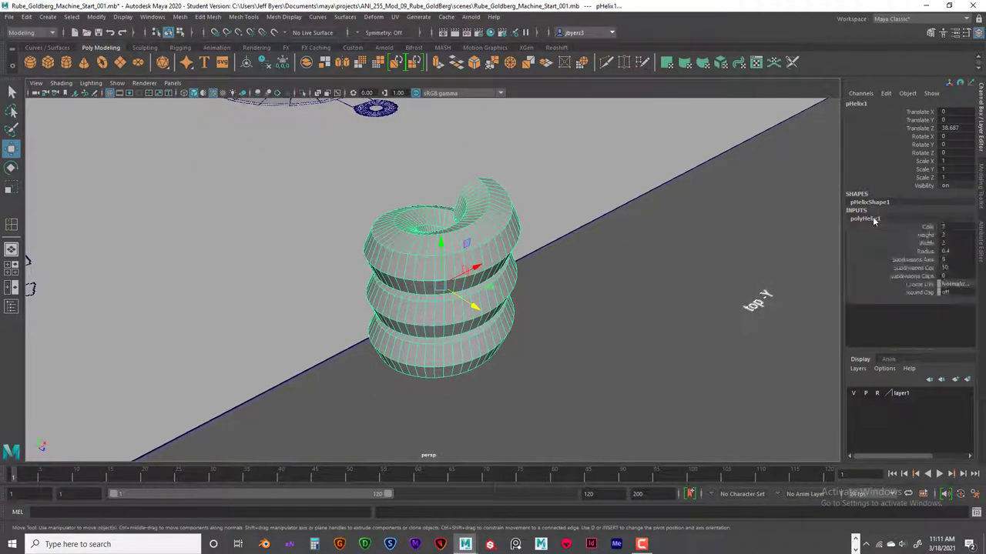
pyautogui.click(926, 227)
pyautogui.moveTo(692, 248); pyautogui.dragTo(726, 276, button='middle')
pyautogui.click(924, 235)
pyautogui.click(926, 244)
pyautogui.click(925, 251)
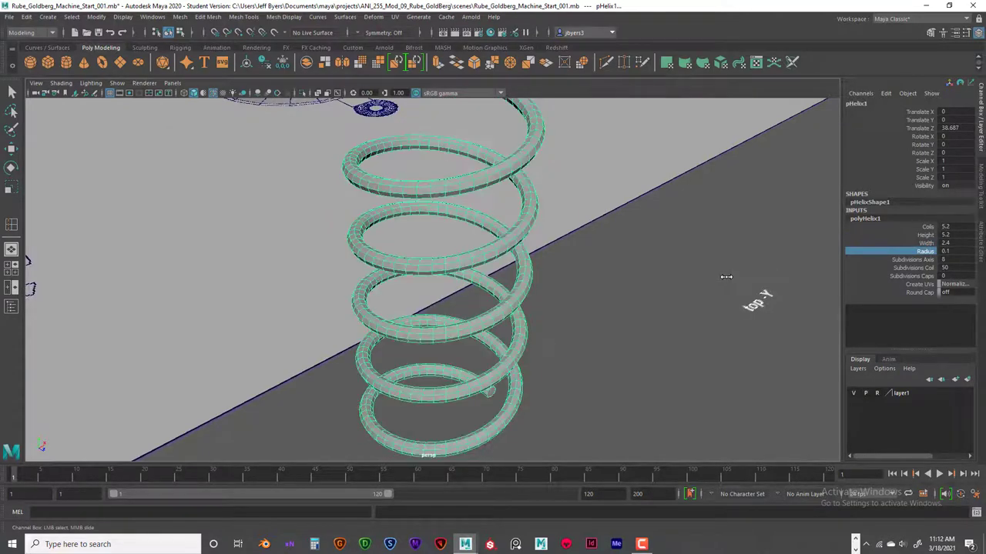
pyautogui.scroll(-2, 724, 280)
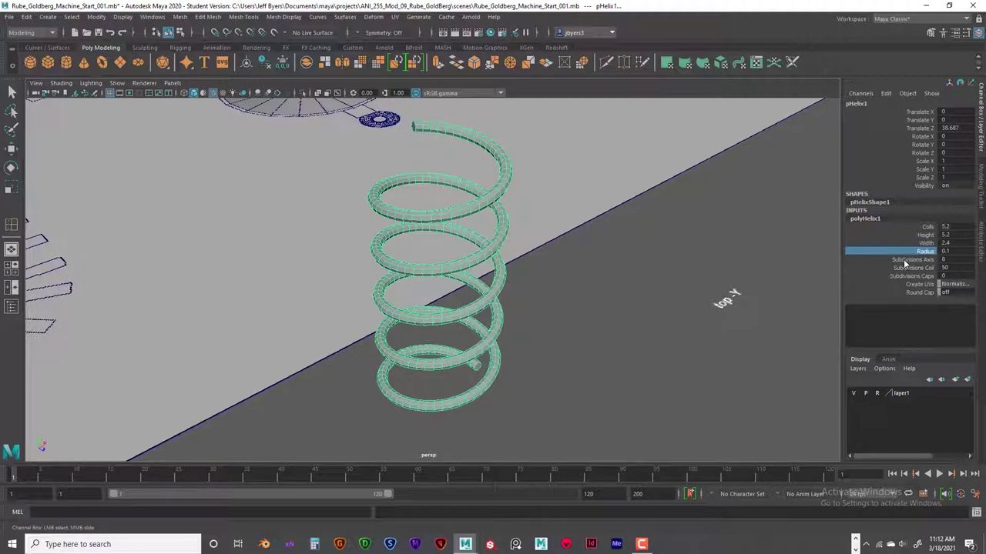
# - Set the helix's Subdivisions Axis to 12 and check the tube's roundness up close
pyautogui.doubleClick(943, 259)
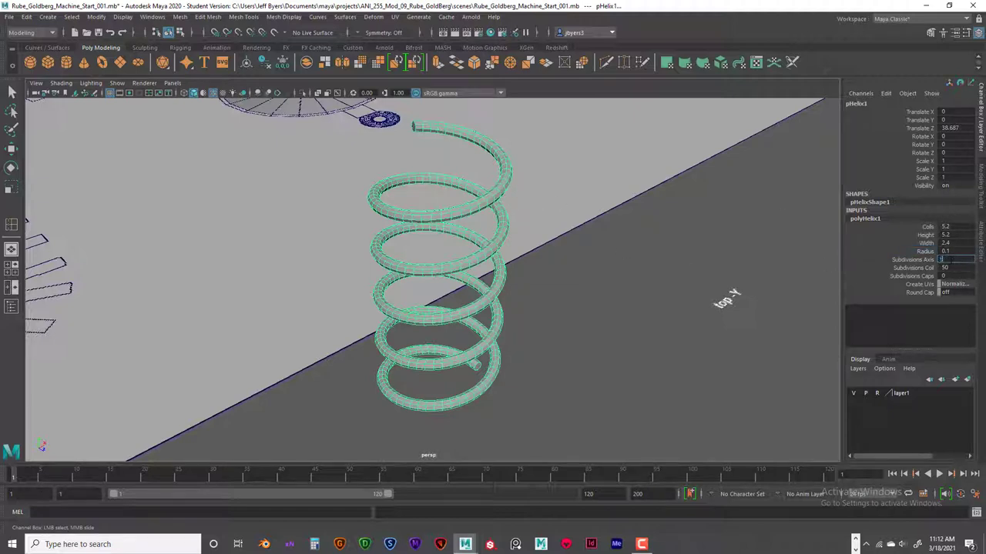
pyautogui.press('Return')
pyautogui.scroll(3, 529, 194)
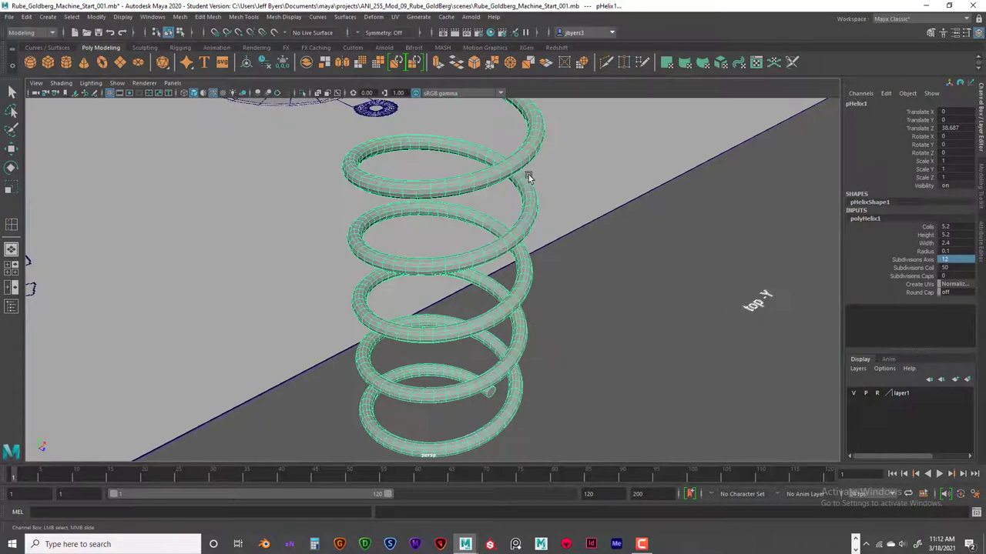
pyautogui.scroll(2, 521, 177)
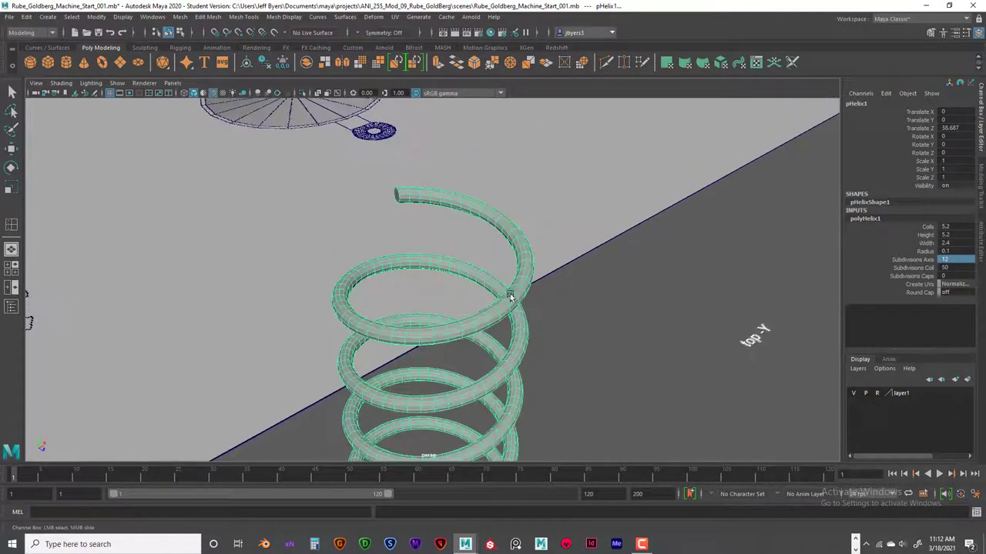
pyautogui.scroll(2, 519, 286)
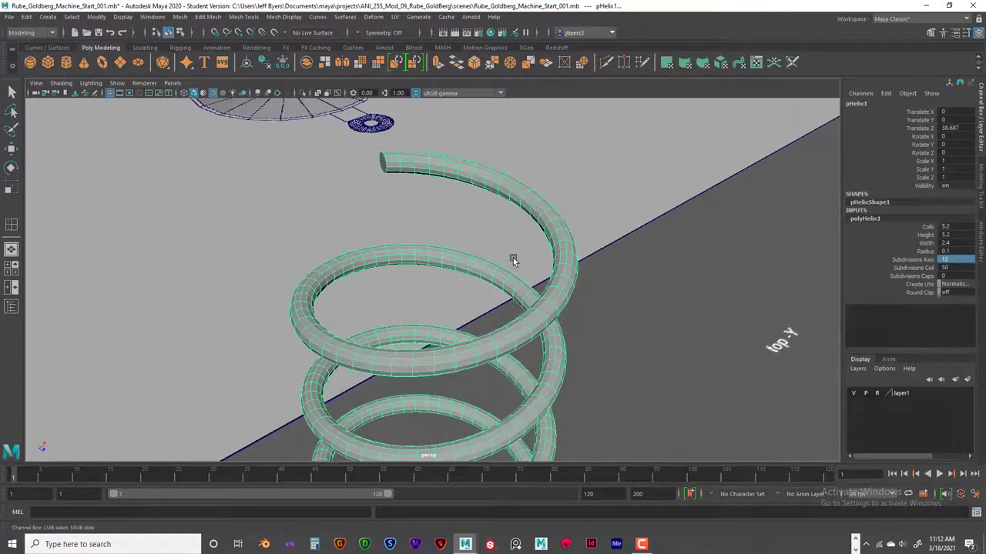
pyautogui.scroll(2, 508, 274)
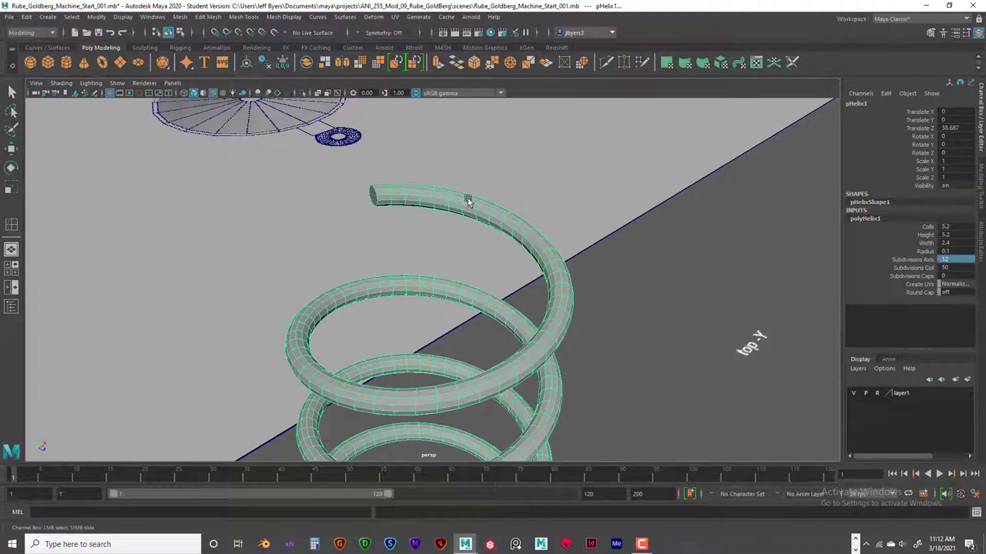
# - Raise the helix's Subdivisions Axis to 20
pyautogui.doubleClick(952, 261)
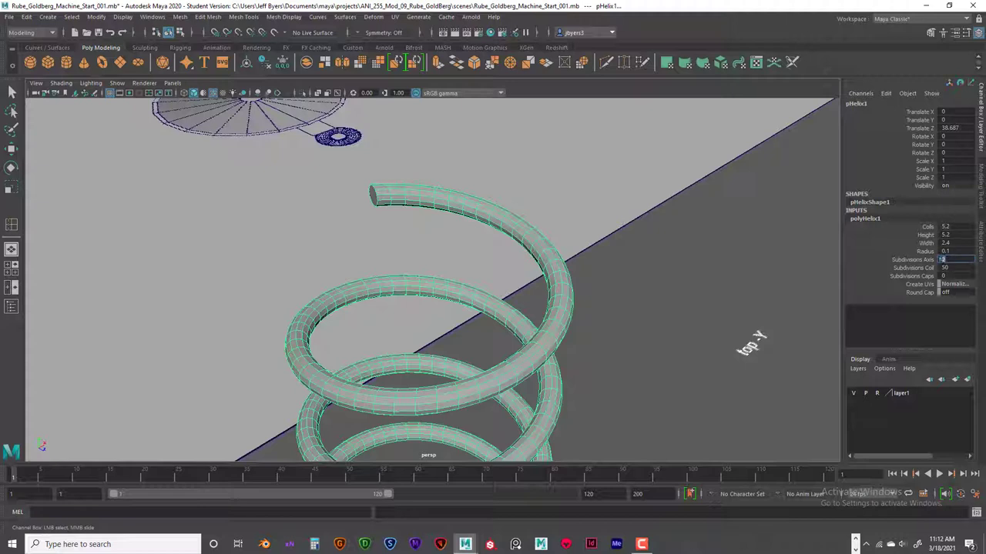
pyautogui.write('20')
pyautogui.press('Return')
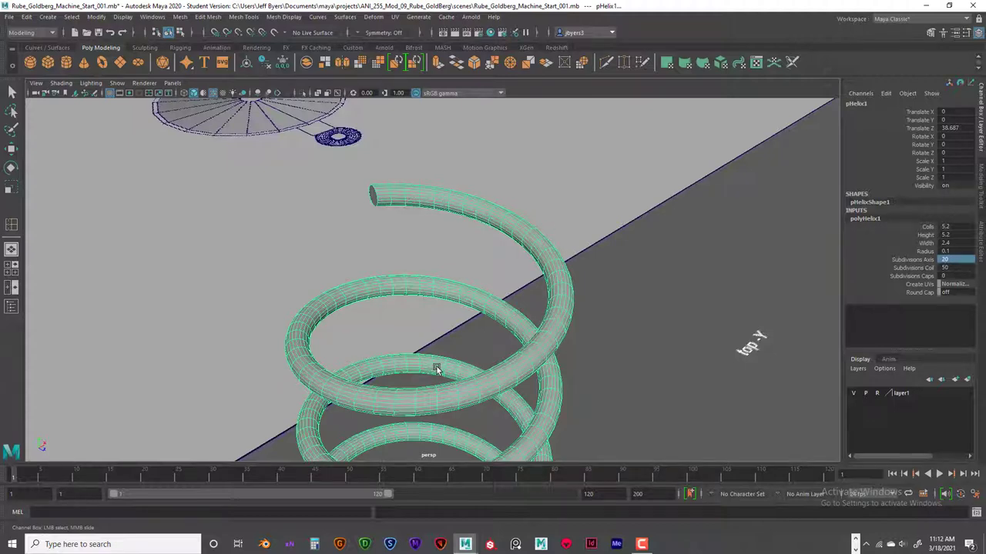
# - Delete the cap faces at both ends of the helix to make an open tube
pyautogui.scroll(-2, 482, 322)
pyautogui.keyDown('alt'); pyautogui.moveTo(411, 227); pyautogui.dragTo(451, 227); pyautogui.keyUp('alt')
pyautogui.moveTo(392, 204); pyautogui.dragTo(389, 231, button='right')
pyautogui.press('w')
pyautogui.click(391, 209)
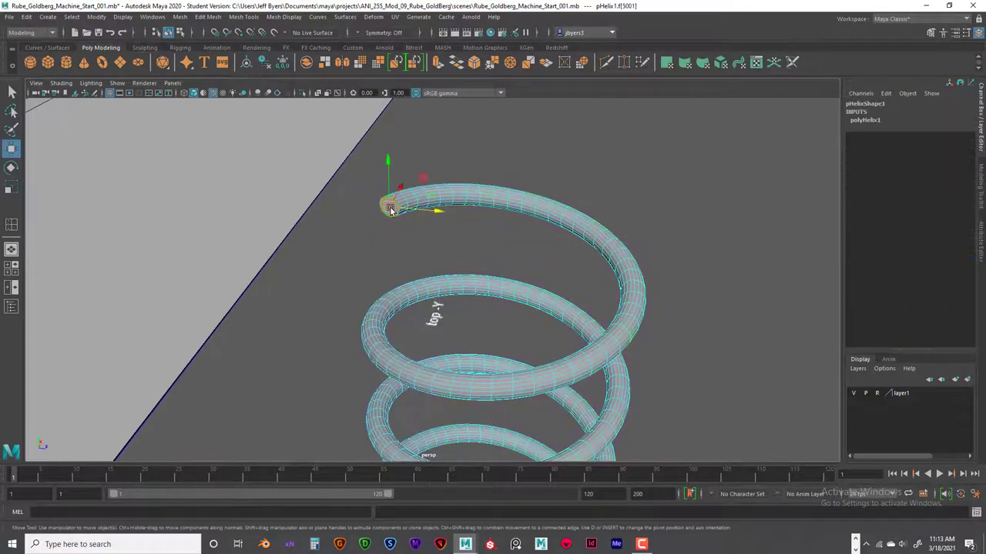
pyautogui.press('Delete')
pyautogui.keyDown('alt'); pyautogui.moveTo(525, 265); pyautogui.dragTo(537, 350); pyautogui.keyUp('alt')
pyautogui.click(535, 353)
pyautogui.press('Delete')
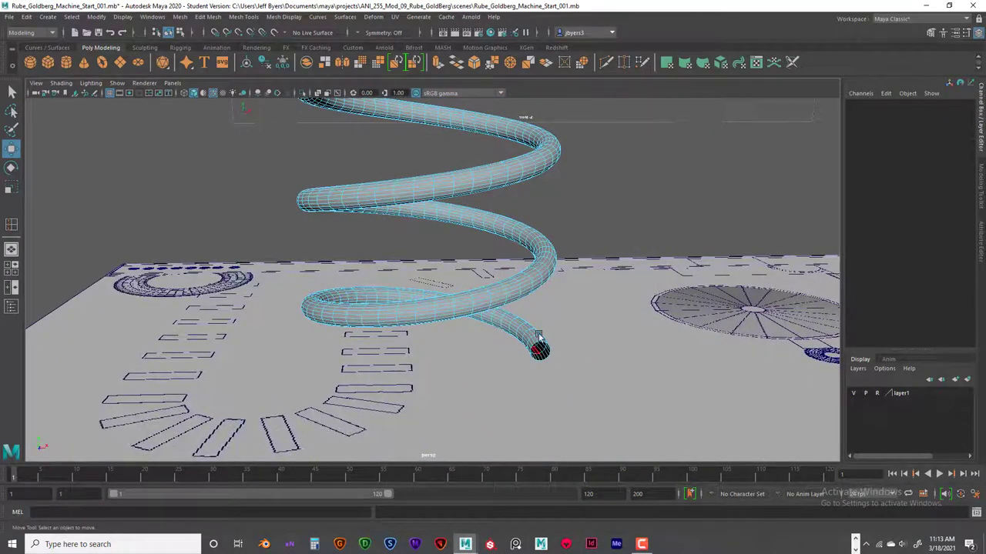
# - Extrude all of the helix's faces with a Local Translate Z of -0.01 to give the tube a wall thickness
pyautogui.keyDown('alt'); pyautogui.moveTo(462, 274); pyautogui.dragTo(545, 297); pyautogui.keyUp('alt')
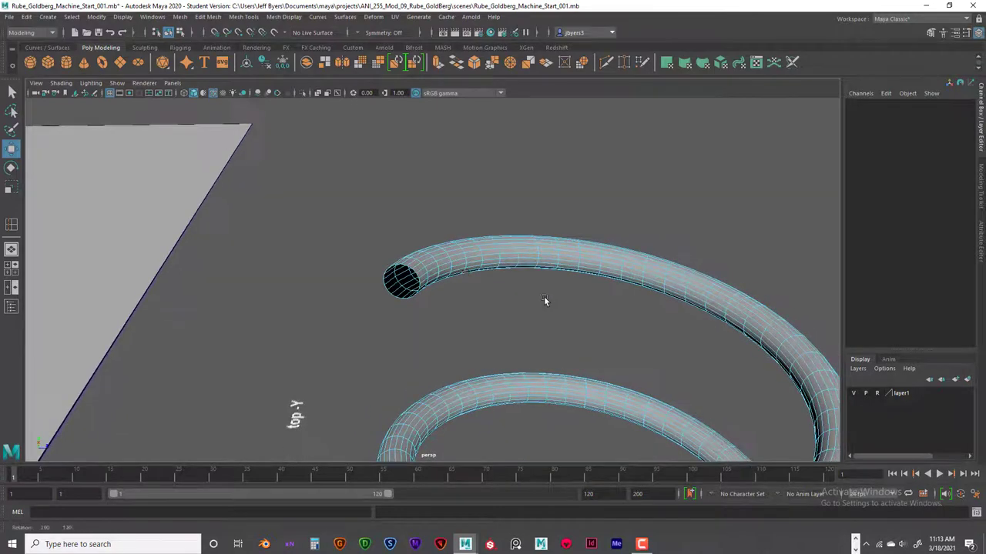
pyautogui.keyDown('alt'); pyautogui.moveTo(475, 278); pyautogui.dragTo(445, 297); pyautogui.keyUp('alt')
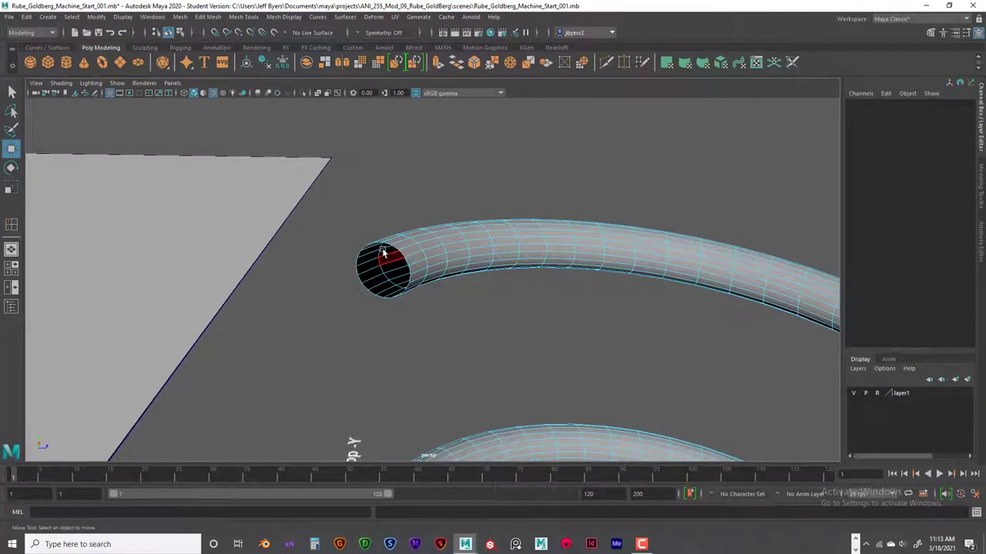
pyautogui.keyDown('alt'); pyautogui.moveTo(451, 249); pyautogui.dragTo(465, 257); pyautogui.keyUp('alt')
pyautogui.scroll(-8, 465, 257)
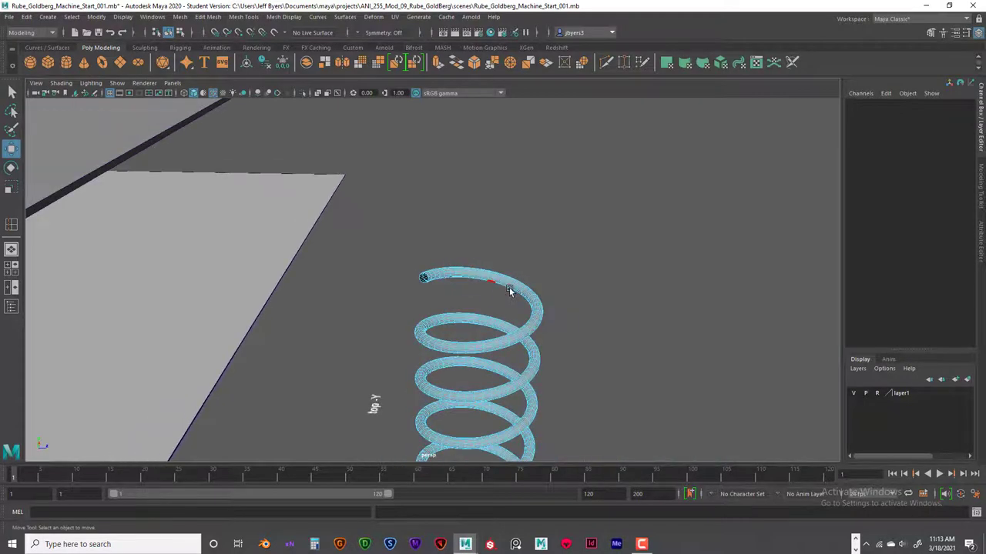
pyautogui.moveTo(374, 138); pyautogui.dragTo(593, 423)
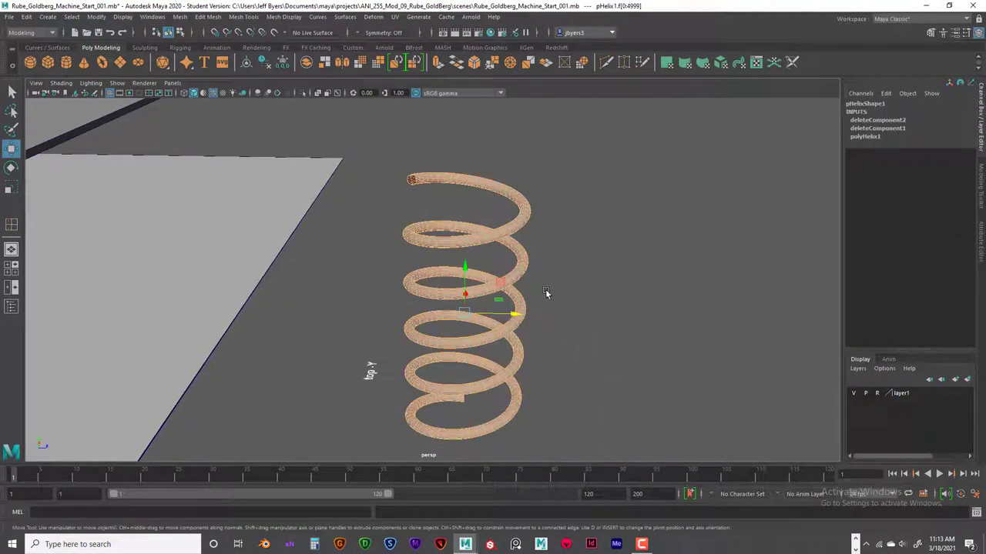
pyautogui.hotkey('ctrl', 'e')
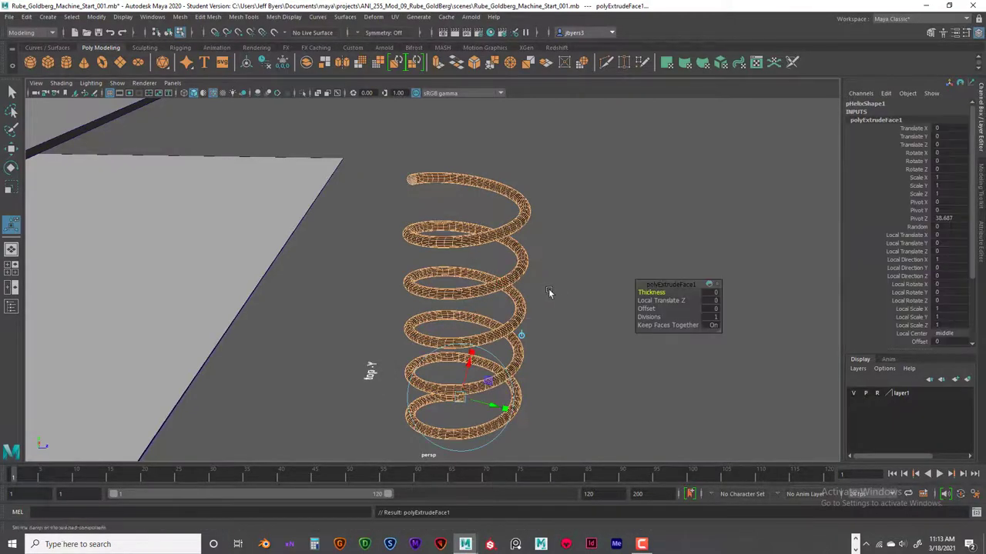
pyautogui.scroll(3, 551, 283)
pyautogui.keyDown('alt'); pyautogui.moveTo(564, 275); pyautogui.dragTo(441, 262); pyautogui.keyUp('alt')
pyautogui.scroll(3, 441, 258)
pyautogui.scroll(3, 441, 258)
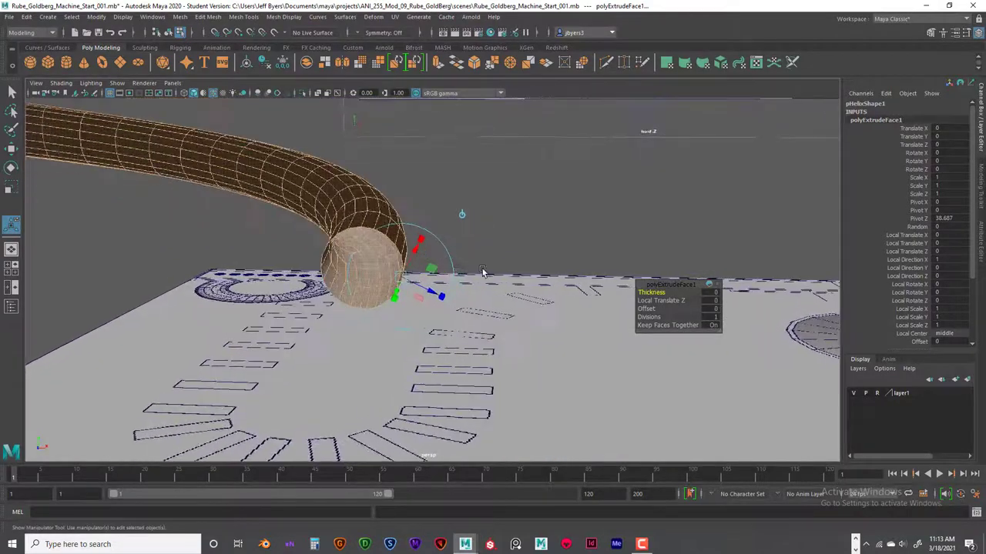
pyautogui.moveTo(461, 322); pyautogui.dragTo(457, 318)
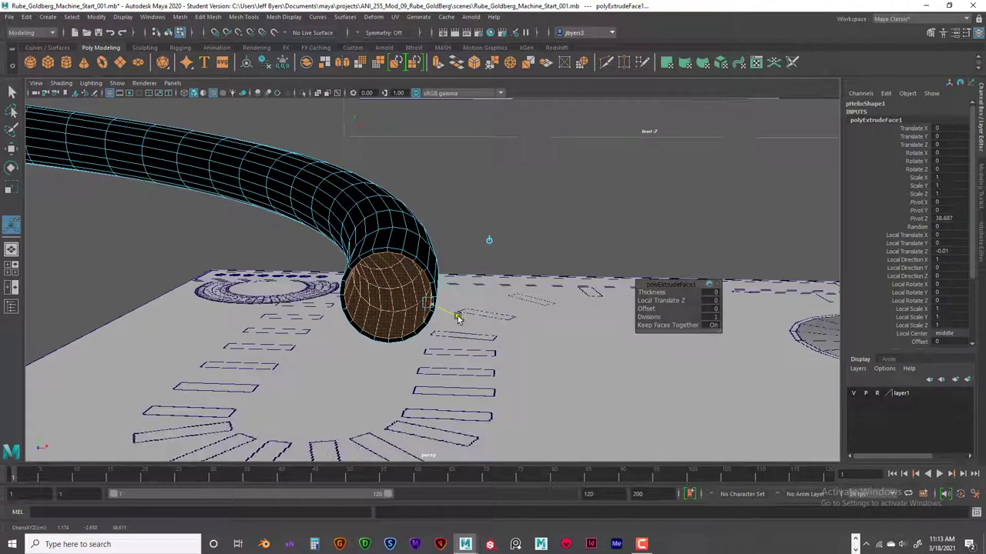
# - Push the helix's extruded faces outward to thicken the wall, return to object mode and examine the hollow tube
pyautogui.moveTo(458, 318); pyautogui.dragTo(462, 325)
pyautogui.moveTo(359, 223); pyautogui.dragTo(378, 275, button='right')
pyautogui.click(470, 237)
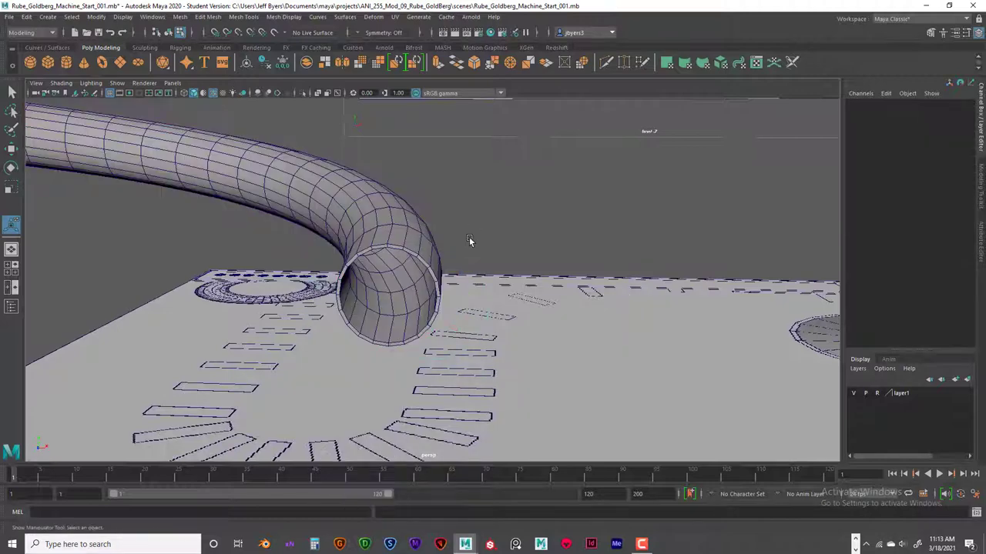
pyautogui.keyDown('alt'); pyautogui.moveTo(459, 247); pyautogui.dragTo(197, 339); pyautogui.keyUp('alt')
pyautogui.keyDown('alt'); pyautogui.moveTo(606, 222); pyautogui.dragTo(541, 259); pyautogui.keyUp('alt')
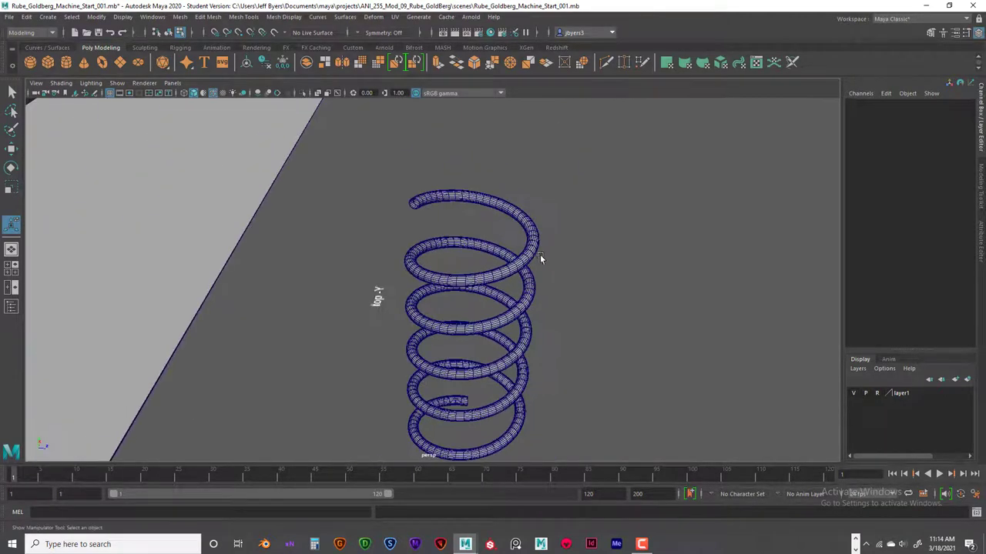
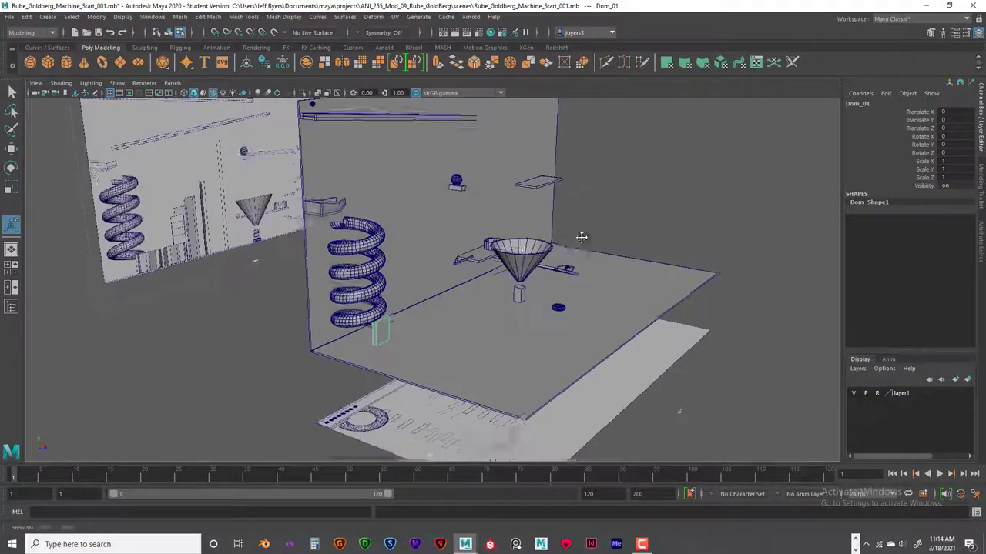
# - Duplicate the upper ramp, place the copy over the second ramp's outline and rotate it 10.38 degrees on Z
pyautogui.keyDown('alt'); pyautogui.moveTo(565, 276); pyautogui.dragTo(528, 321); pyautogui.keyUp('alt')
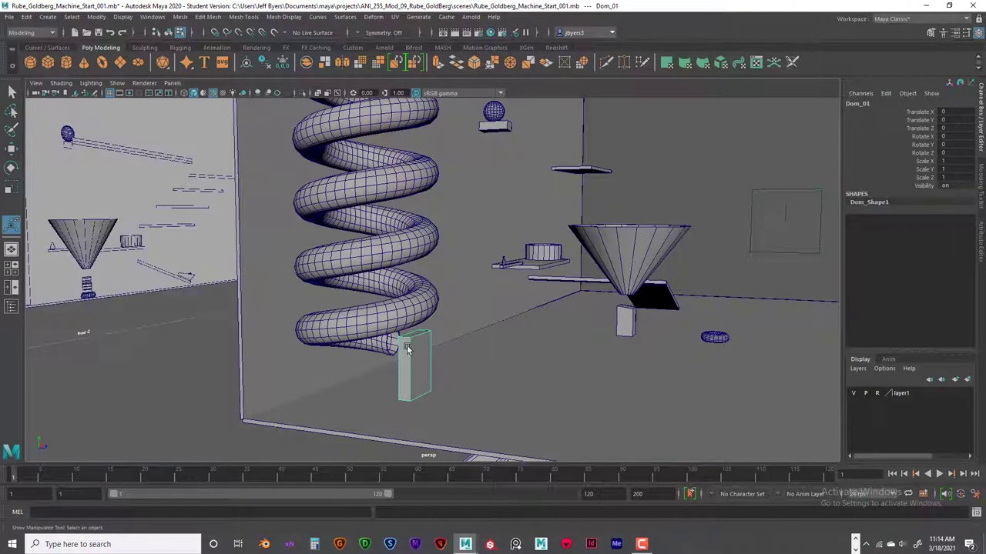
pyautogui.keyDown('alt'); pyautogui.moveTo(397, 354); pyautogui.dragTo(539, 204); pyautogui.keyUp('alt')
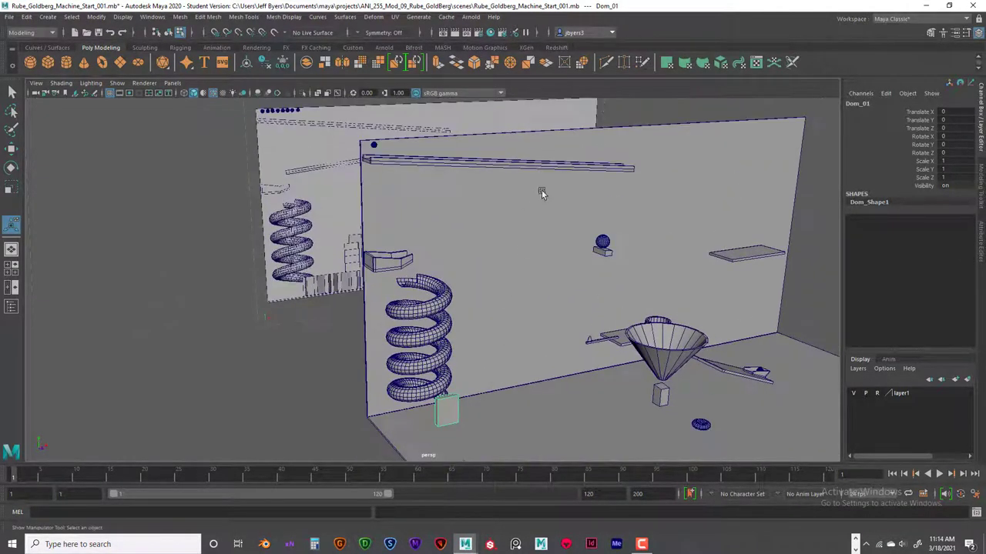
pyautogui.click(539, 168)
pyautogui.click(168, 33)
pyautogui.press('space')
pyautogui.press('space')
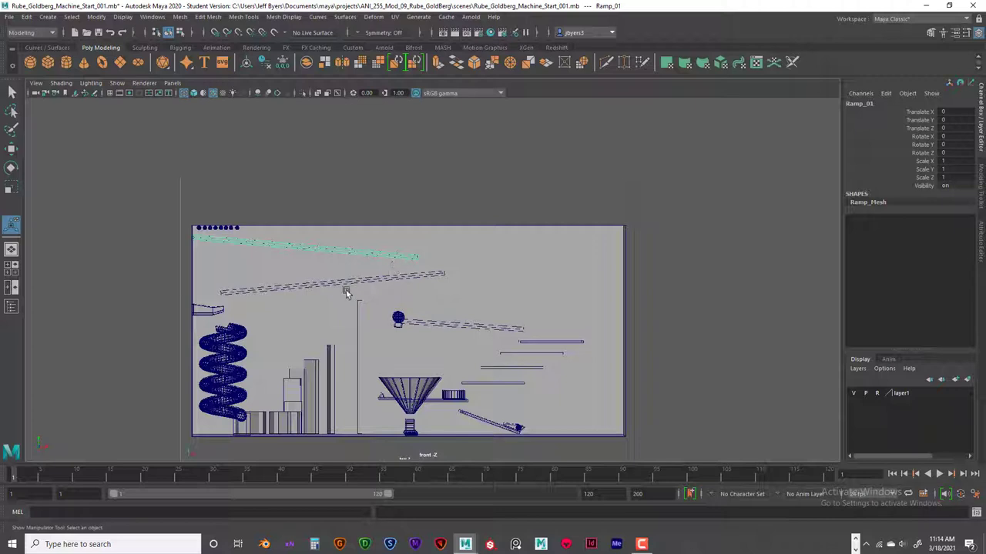
pyautogui.hotkey('ctrl', 'd')
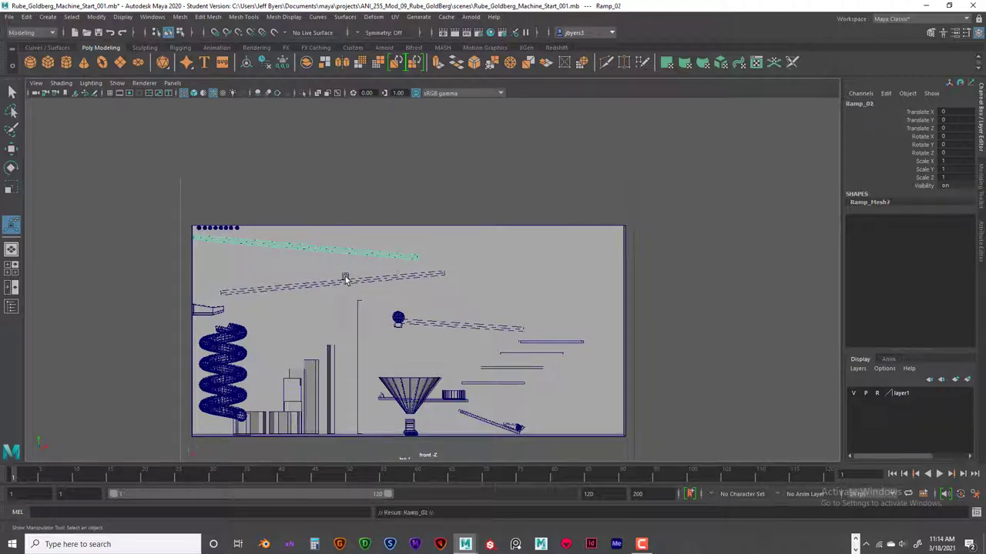
pyautogui.press('w')
pyautogui.moveTo(305, 200); pyautogui.dragTo(375, 262)
pyautogui.press('e')
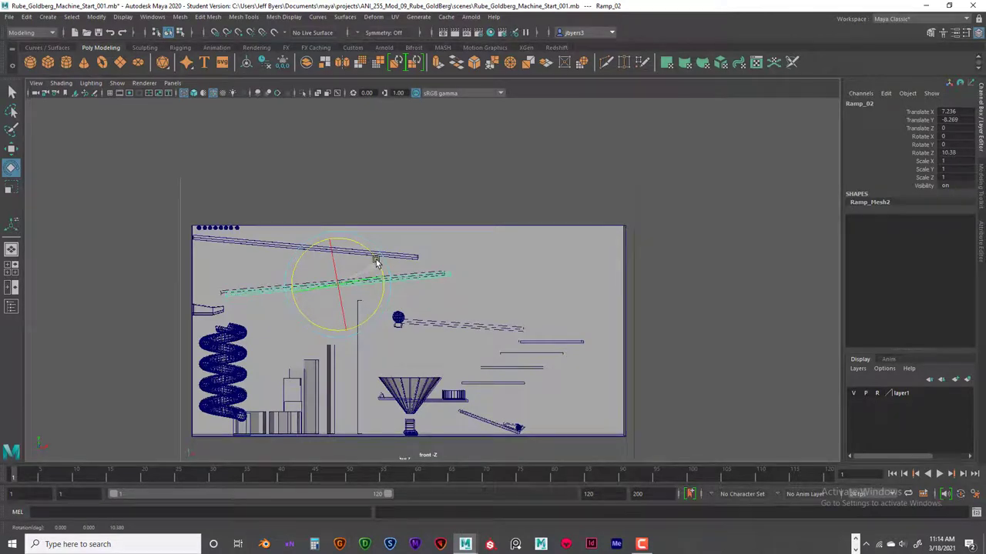
# - Fine-tune the ramp copy against its reference outline to Translate X 6.22 and Translate Y -7.925
pyautogui.press('w')
pyautogui.moveTo(365, 285); pyautogui.dragTo(333, 244)
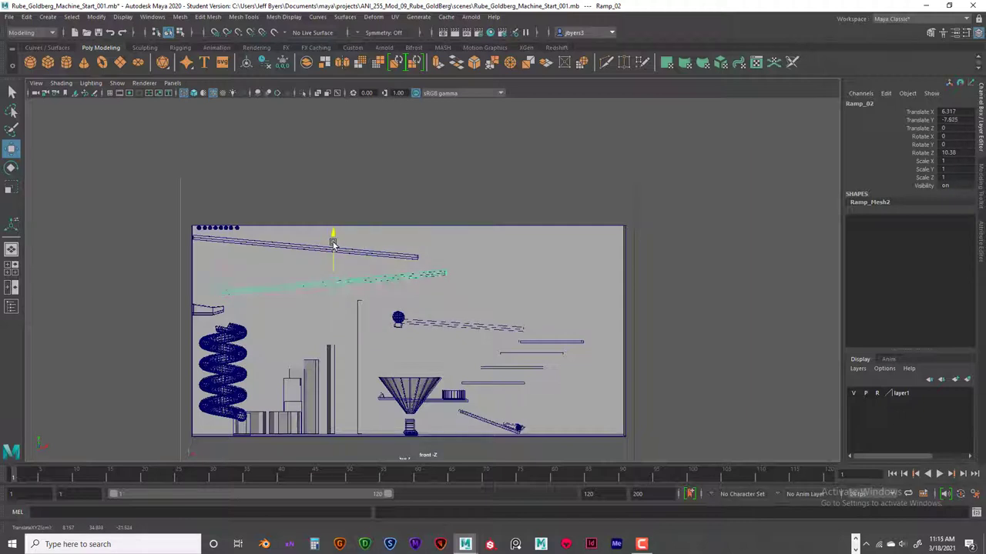
pyautogui.moveTo(378, 280); pyautogui.dragTo(378, 283)
pyautogui.scroll(5, 379, 283)
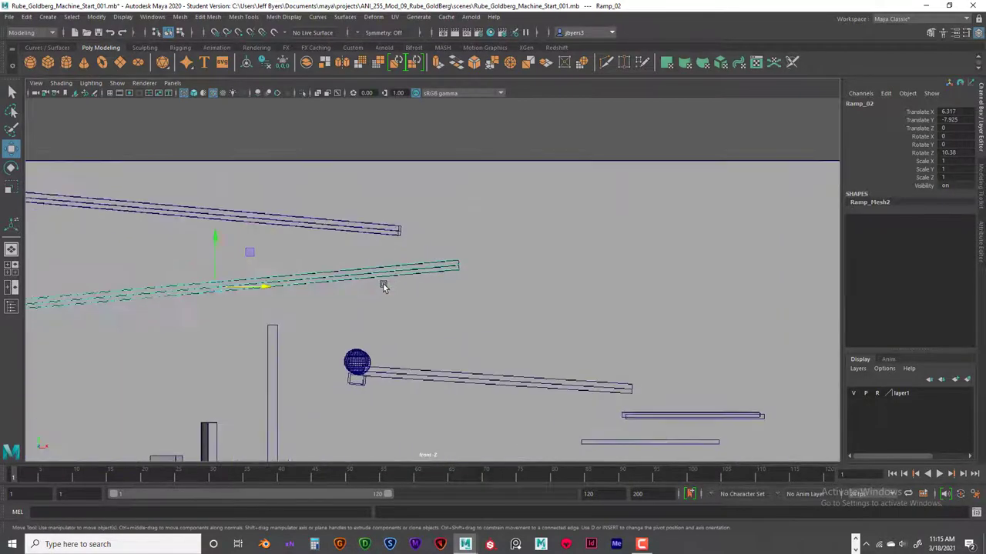
pyautogui.keyDown('alt'); pyautogui.moveTo(338, 290); pyautogui.dragTo(495, 288, button='middle'); pyautogui.keyUp('alt')
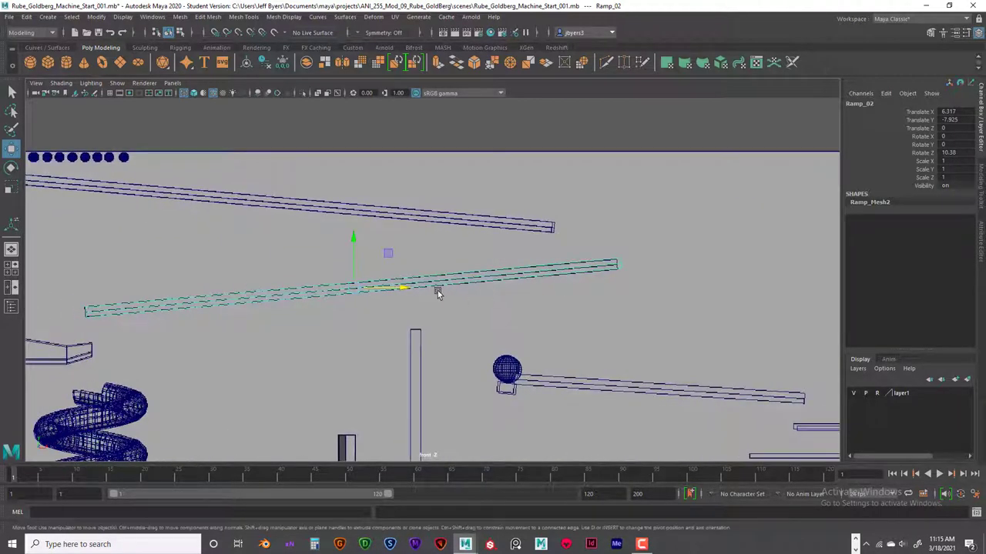
pyautogui.moveTo(408, 289); pyautogui.dragTo(403, 287)
# - Adjust the ramp copy's far end vertices along X to match the outline's end, and return to object mode
pyautogui.moveTo(614, 263); pyautogui.dragTo(565, 260, button='right')
pyautogui.moveTo(608, 248); pyautogui.dragTo(642, 264)
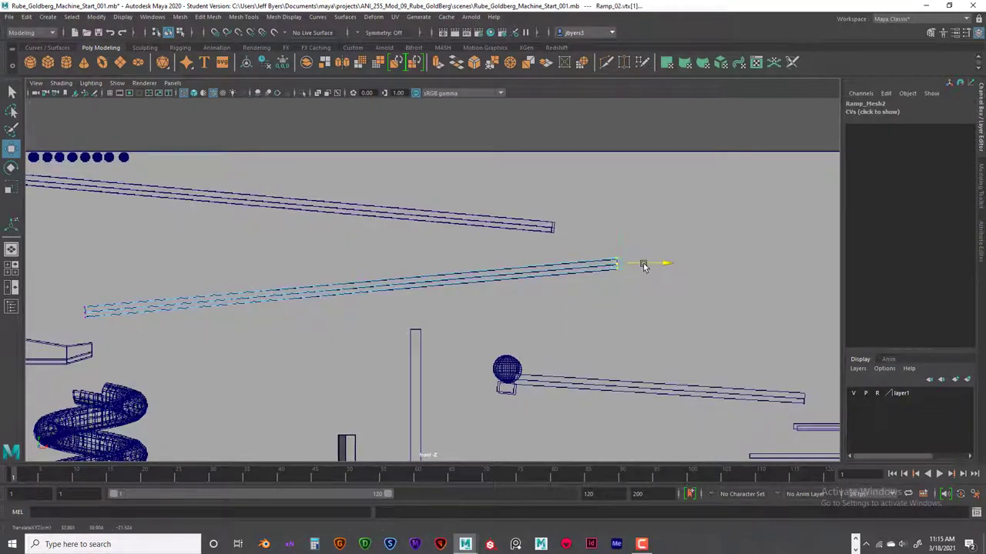
pyautogui.moveTo(327, 285)
pyautogui.mouseDown(button='right')
pyautogui.moveTo(306, 324)
pyautogui.moveTo(316, 310)
pyautogui.moveTo(300, 292)
pyautogui.moveTo(313, 294)
pyautogui.mouseUp(button='right')
# - Duplicate the first domino below the spiral and move the copy onto the second domino outline at Translate Z 3.252
pyautogui.press('space')
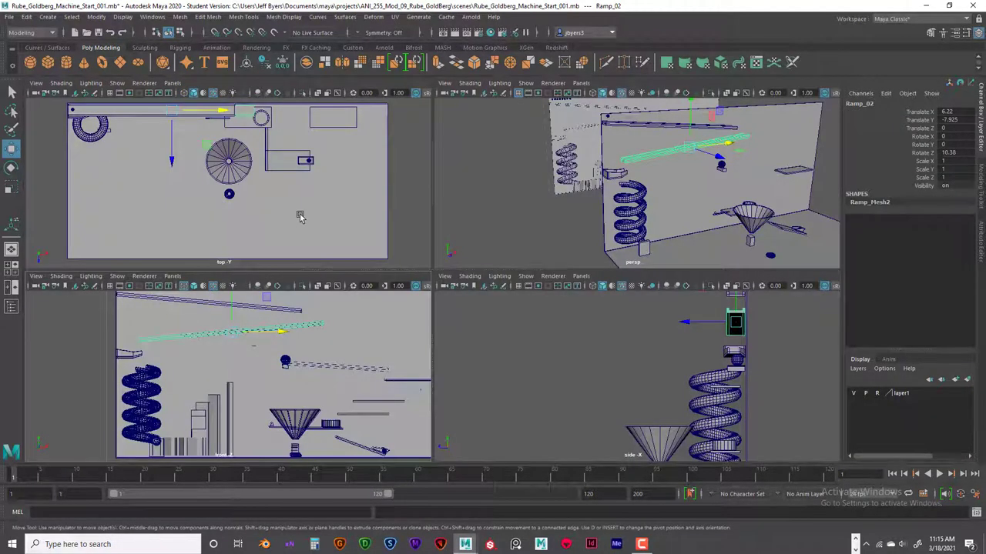
pyautogui.press('space')
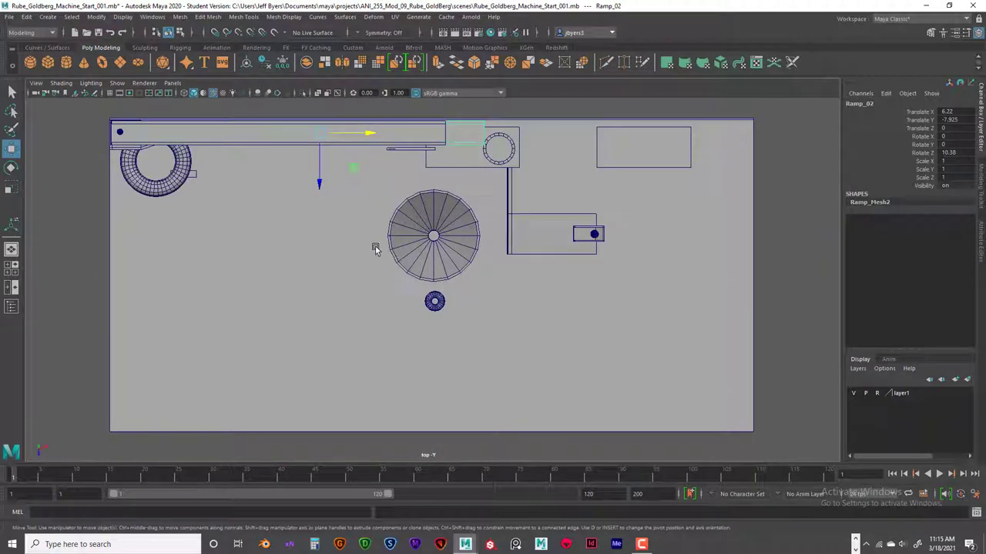
pyautogui.press('4')
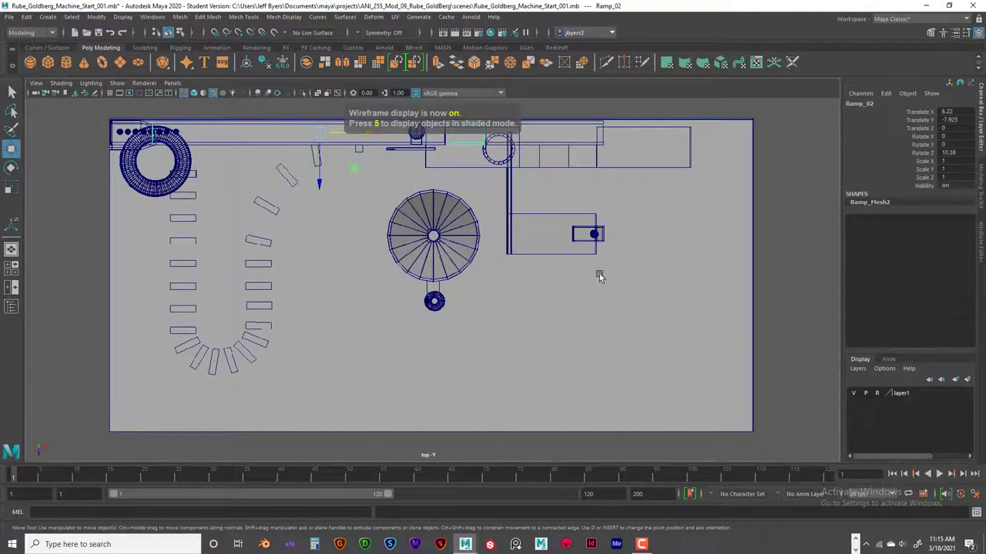
pyautogui.press('space')
pyautogui.click(645, 249)
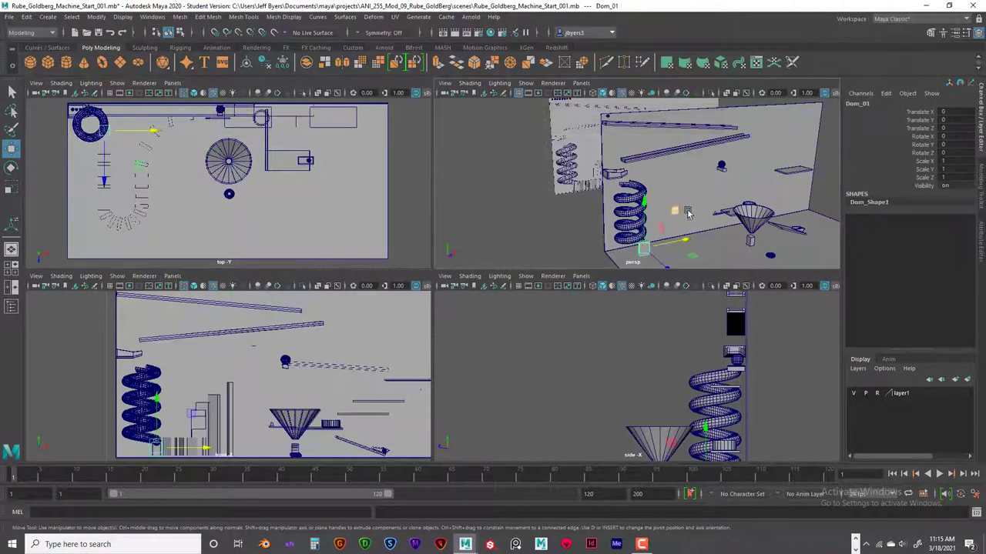
pyautogui.press('space')
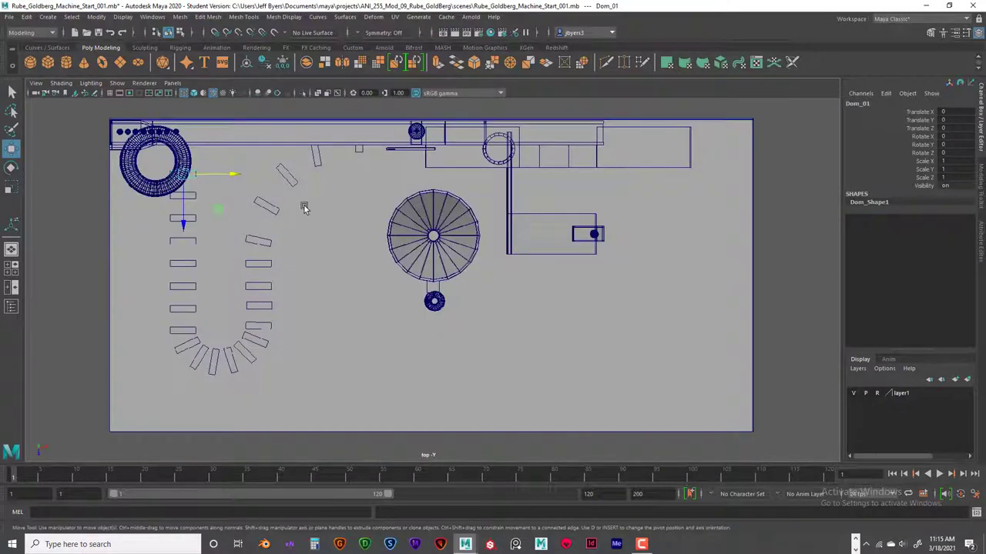
pyautogui.hotkey('ctrl', 'd')
pyautogui.moveTo(186, 221); pyautogui.dragTo(184, 230, button='middle')
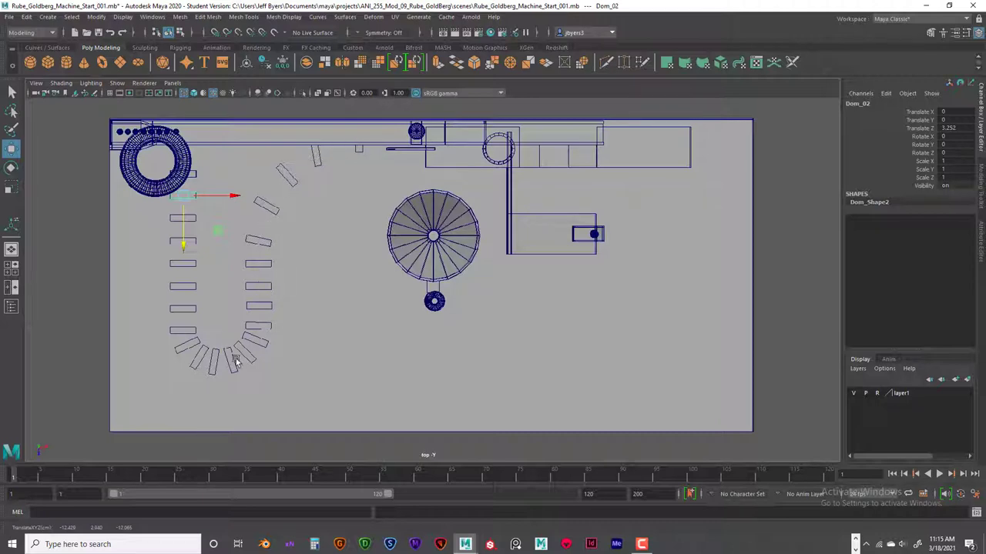
# - Compare the domino outlines in the top reference with the taller domino heights in the front reference
pyautogui.press('space')
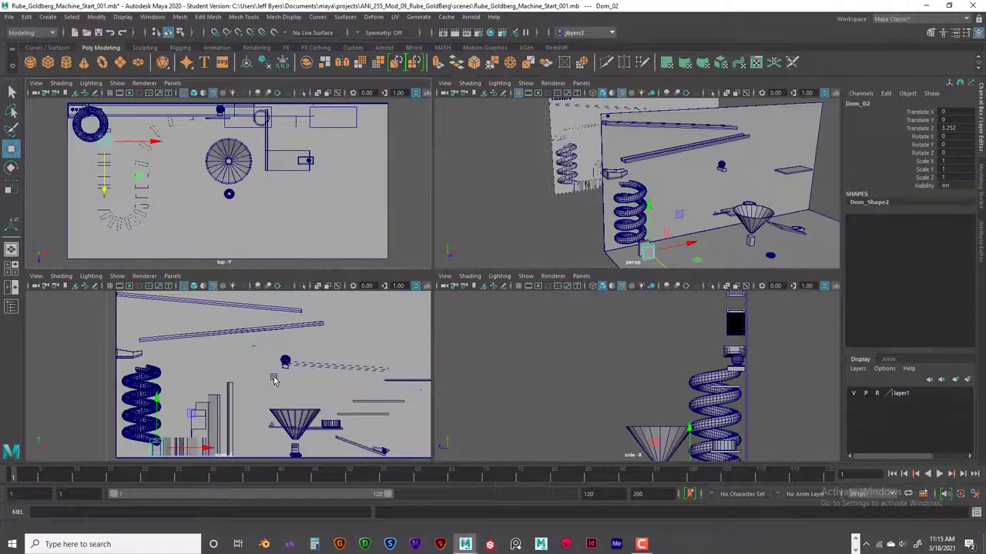
pyautogui.press('space')
pyautogui.scroll(-2, 341, 293)
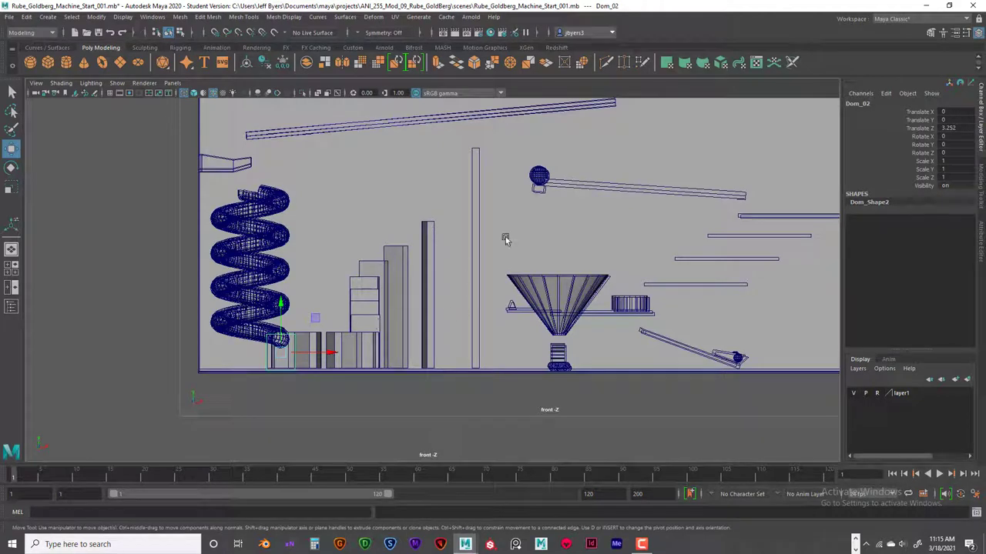
pyautogui.press('space')
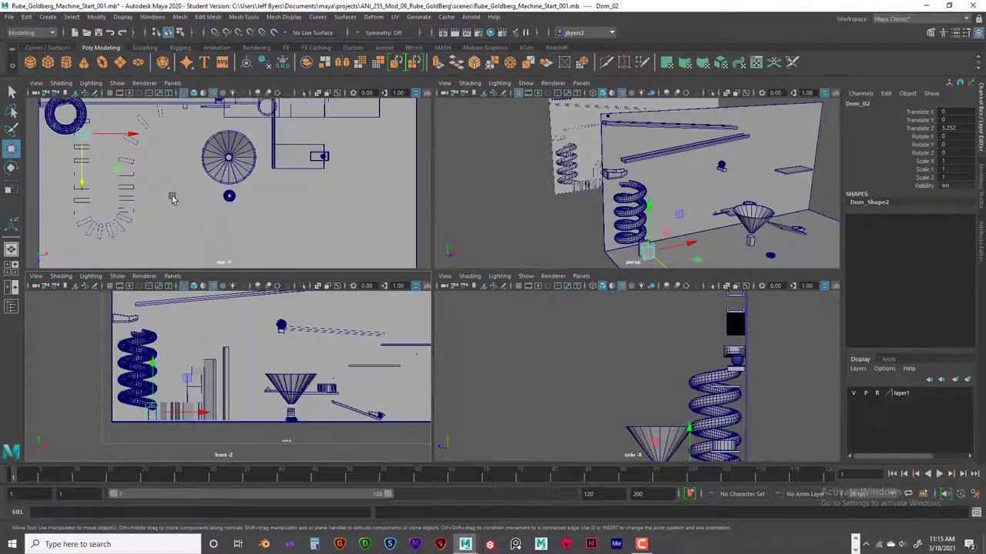
pyautogui.click(131, 163)
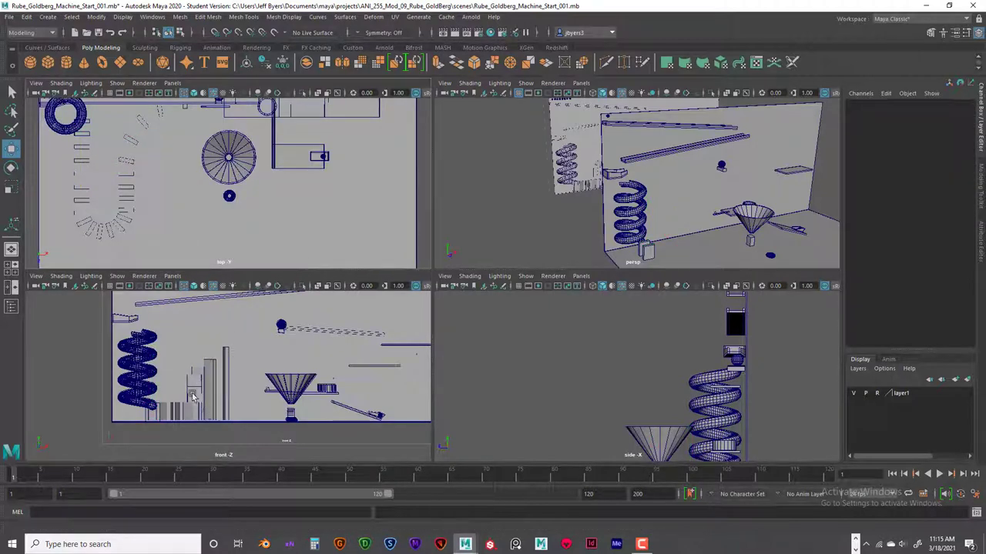
pyautogui.scroll(6, 194, 397)
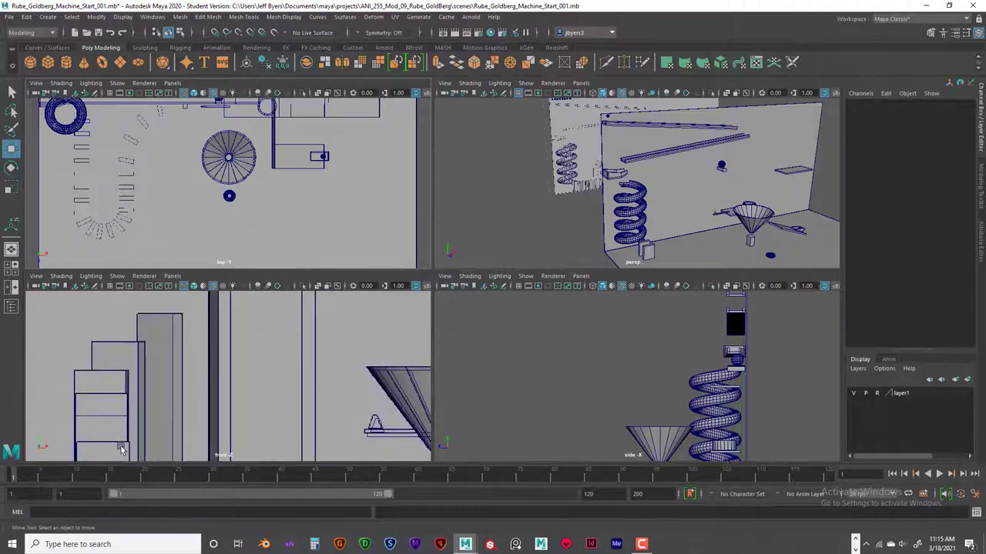
pyautogui.scroll(-2, 121, 445)
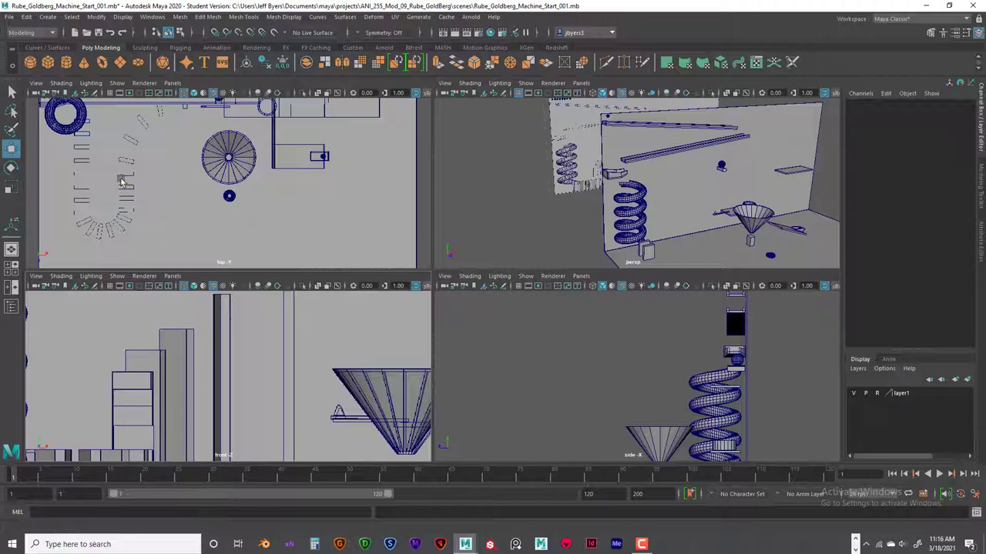
# - Move the domino copy to the angled outline on the curve's return side, at Translate X 11.75 and Translate Z 10.21
pyautogui.click(87, 133)
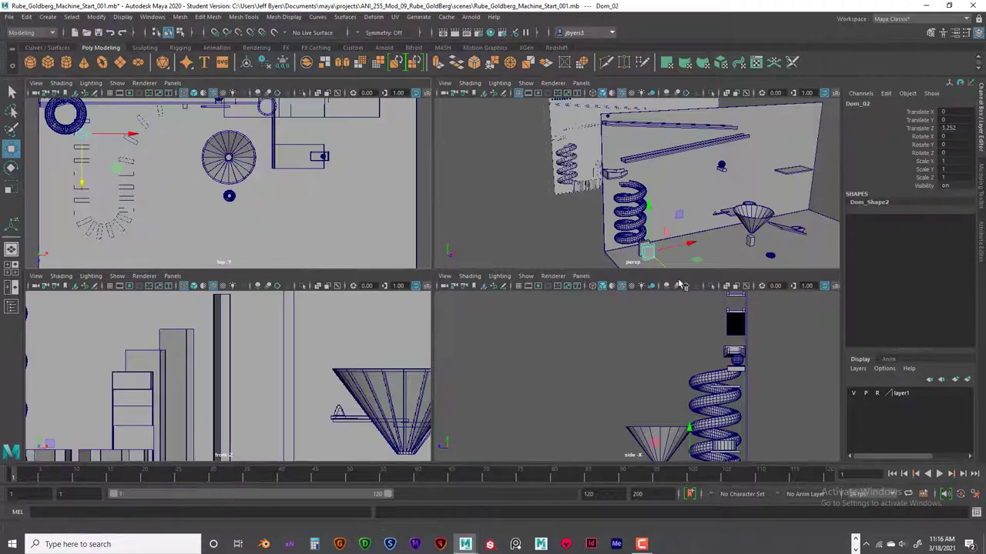
pyautogui.press('space')
pyautogui.moveTo(168, 184); pyautogui.dragTo(226, 277)
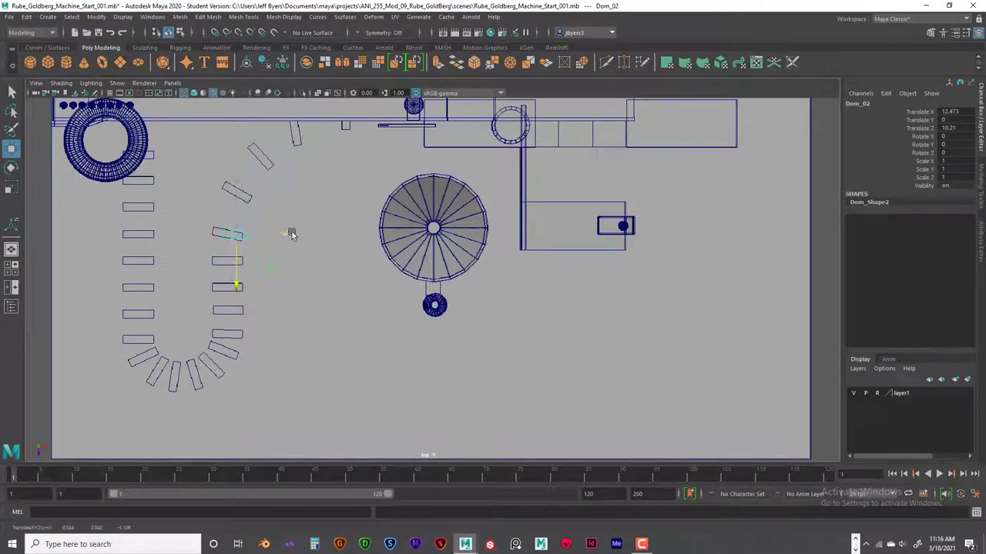
pyautogui.moveTo(288, 234); pyautogui.dragTo(285, 234)
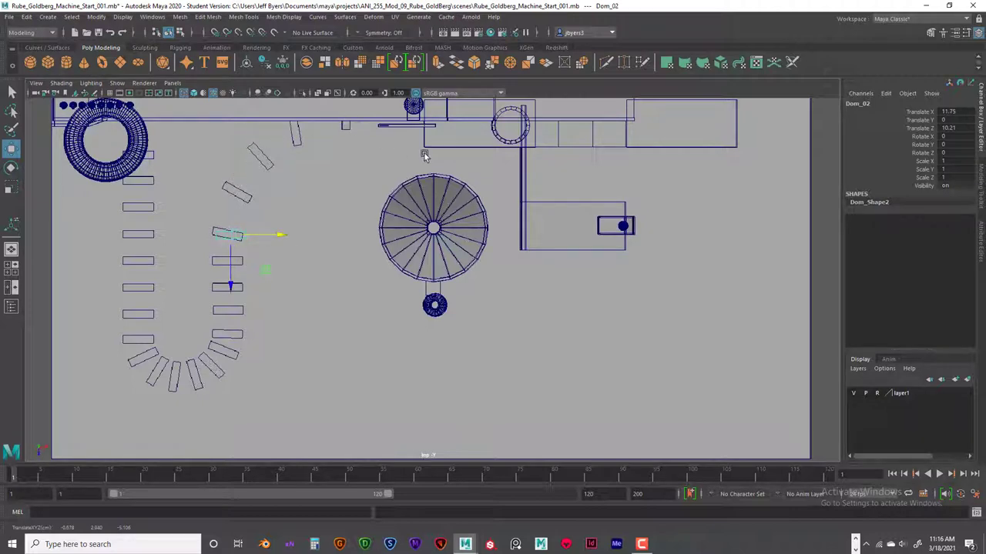
# - Move the domino copy down the return row onto a straight outline at Translate X 11.288 and Translate Z 16.799
pyautogui.press('space')
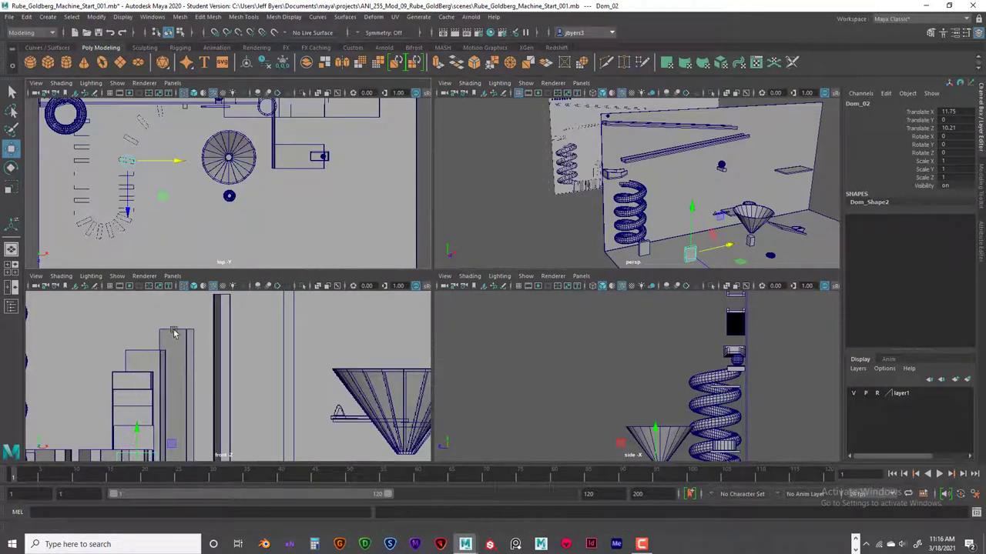
pyautogui.scroll(-2, 225, 330)
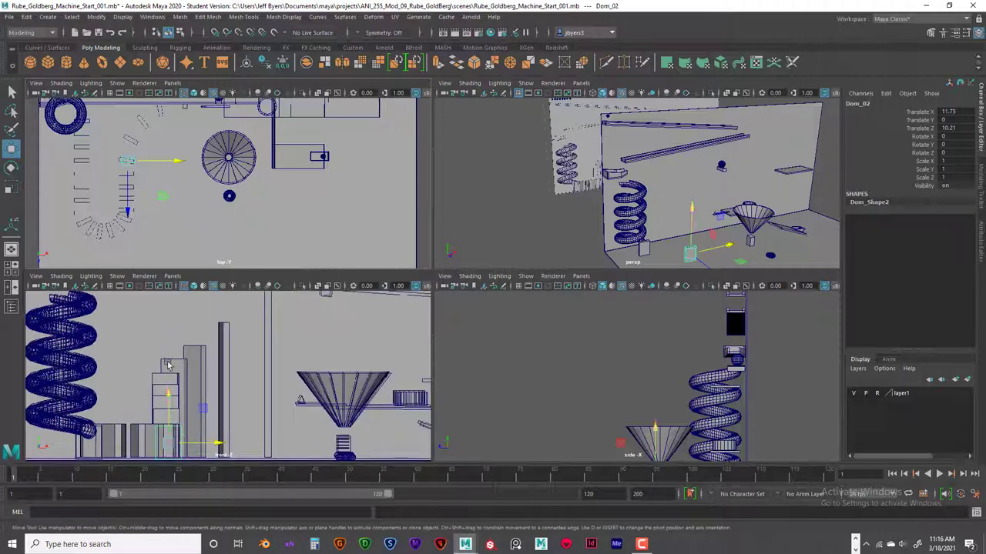
pyautogui.scroll(5, 154, 196)
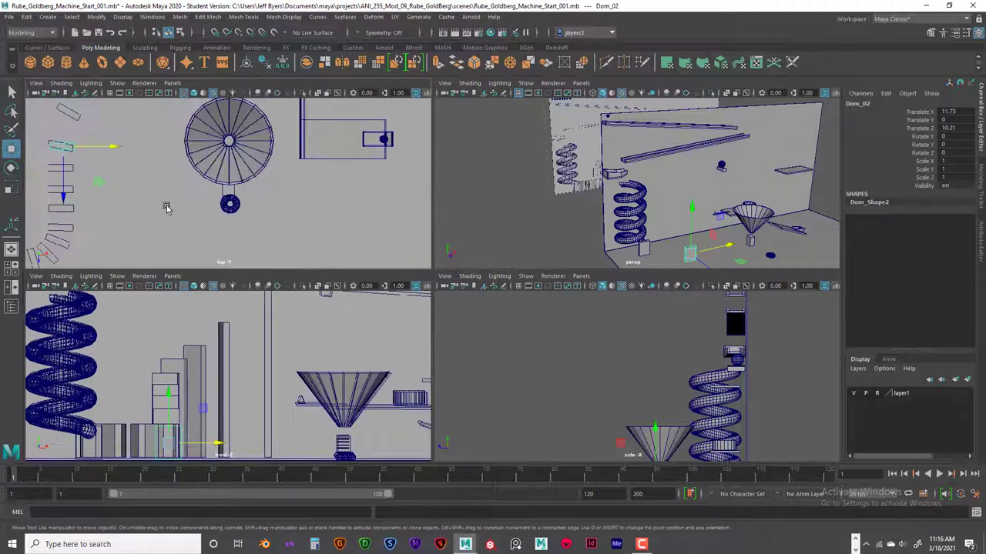
pyautogui.moveTo(189, 202); pyautogui.dragTo(192, 250)
pyautogui.hotkey('ctrl', 'z')
pyautogui.press('space')
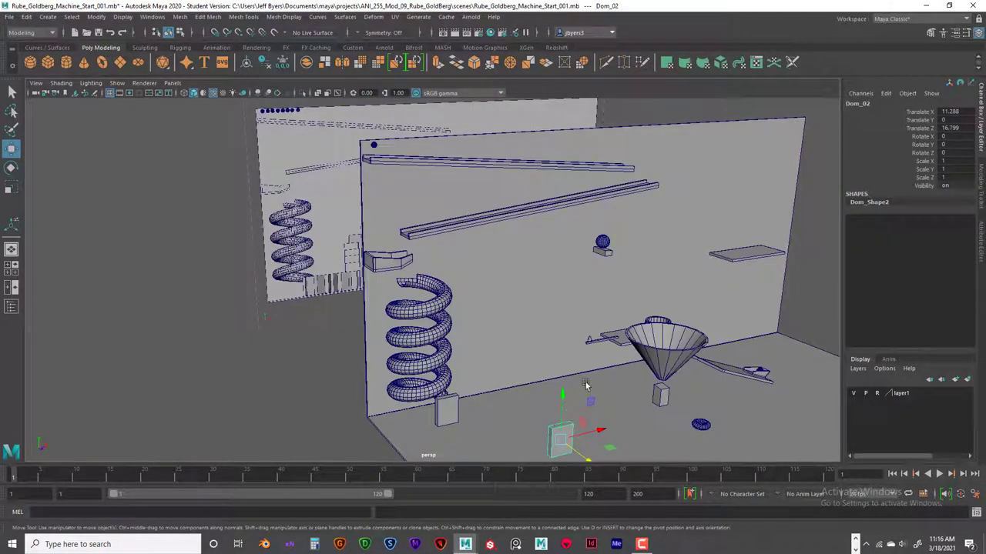
# - Raise the domino copy's top vertices to the lowest of the stepped domino heights in the front reference, and return to object mode
pyautogui.keyDown('alt'); pyautogui.moveTo(616, 381); pyautogui.dragTo(674, 374); pyautogui.keyUp('alt')
pyautogui.moveTo(620, 363)
pyautogui.mouseDown(button='right')
pyautogui.moveTo(585, 262)
pyautogui.moveTo(622, 362)
pyautogui.mouseUp(button='right')
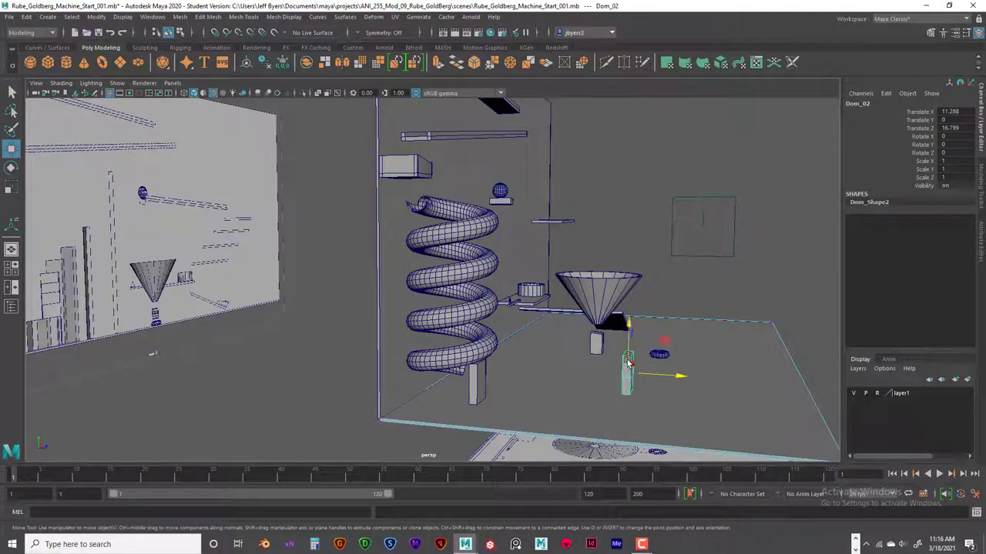
pyautogui.hotkey('ctrl', 'z')
pyautogui.moveTo(758, 268); pyautogui.dragTo(716, 266, button='right')
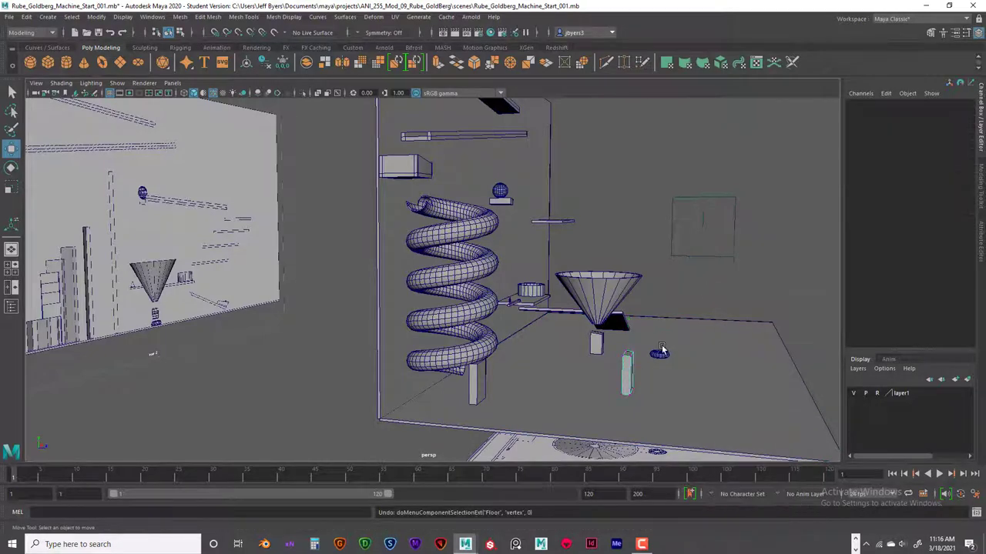
pyautogui.keyDown('alt'); pyautogui.moveTo(670, 338); pyautogui.dragTo(679, 332); pyautogui.keyUp('alt')
pyautogui.moveTo(595, 355); pyautogui.dragTo(616, 377)
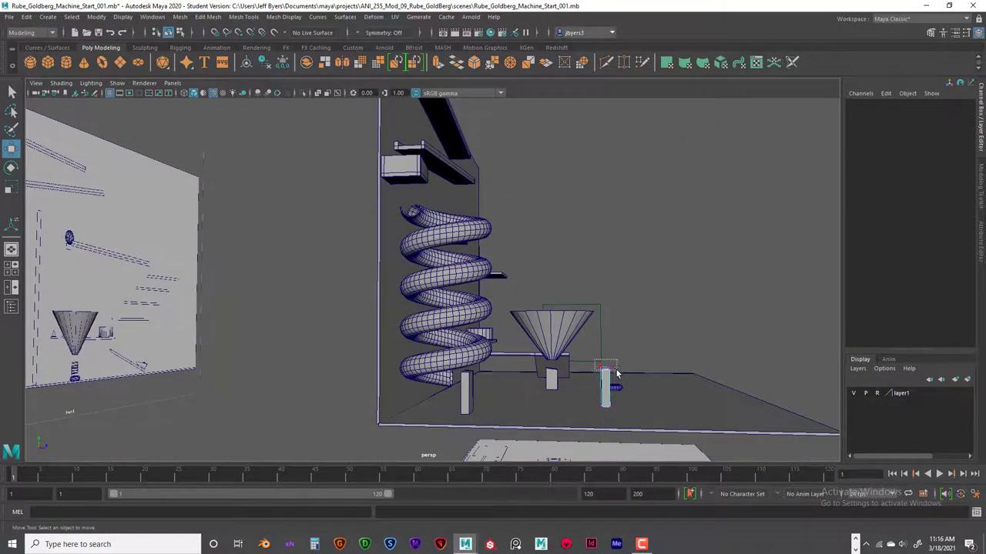
pyautogui.press('space')
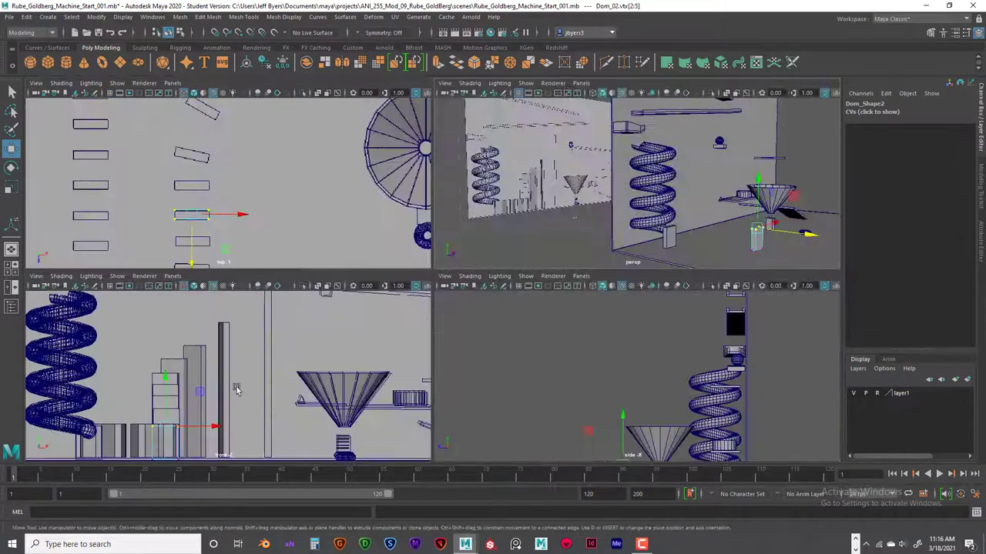
pyautogui.press('space')
pyautogui.moveTo(307, 331); pyautogui.dragTo(313, 296)
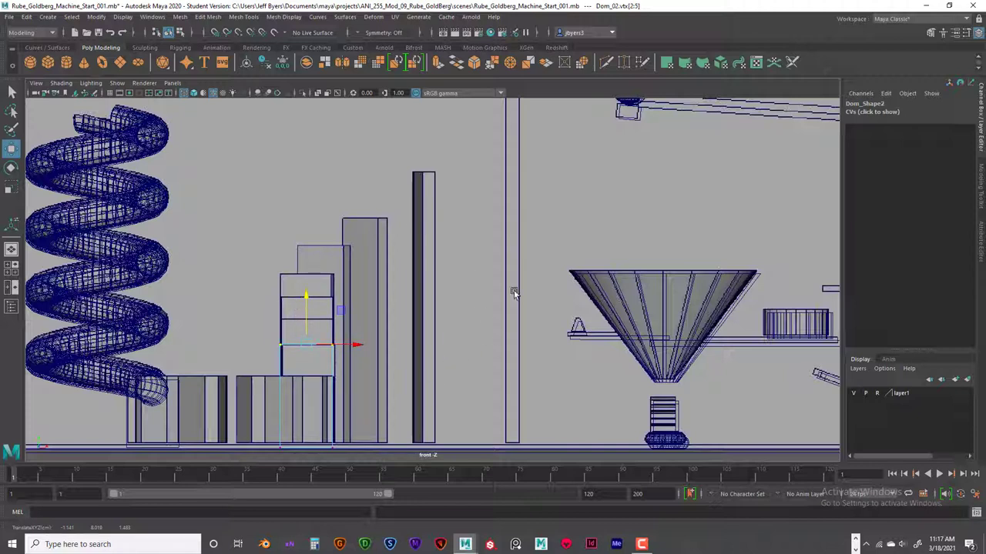
pyautogui.moveTo(327, 365)
pyautogui.mouseDown(button='right')
pyautogui.moveTo(319, 308)
pyautogui.moveTo(337, 380)
pyautogui.mouseUp(button='right')
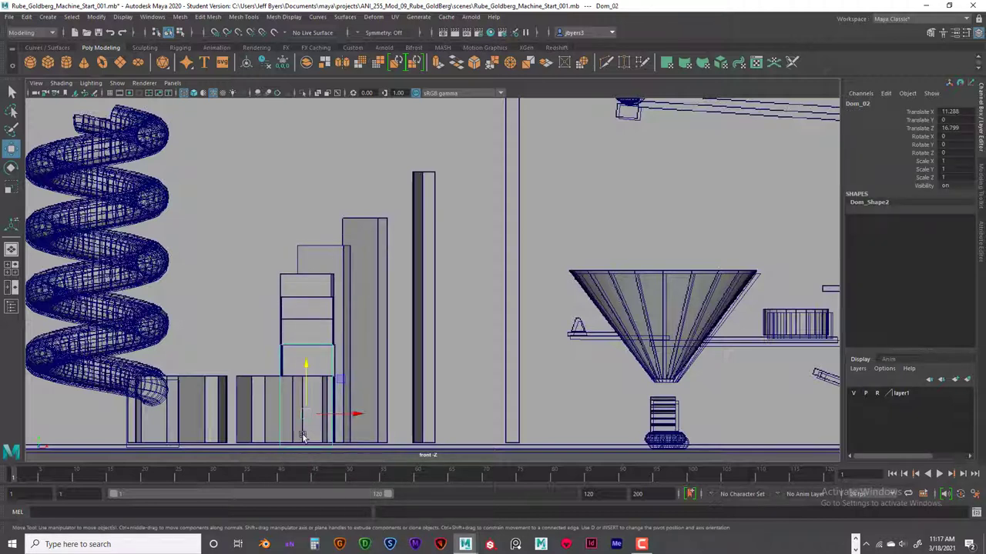
# - Check the taller domino's base against the floor in the front and perspective views
pyautogui.click(353, 454)
pyautogui.click(351, 452)
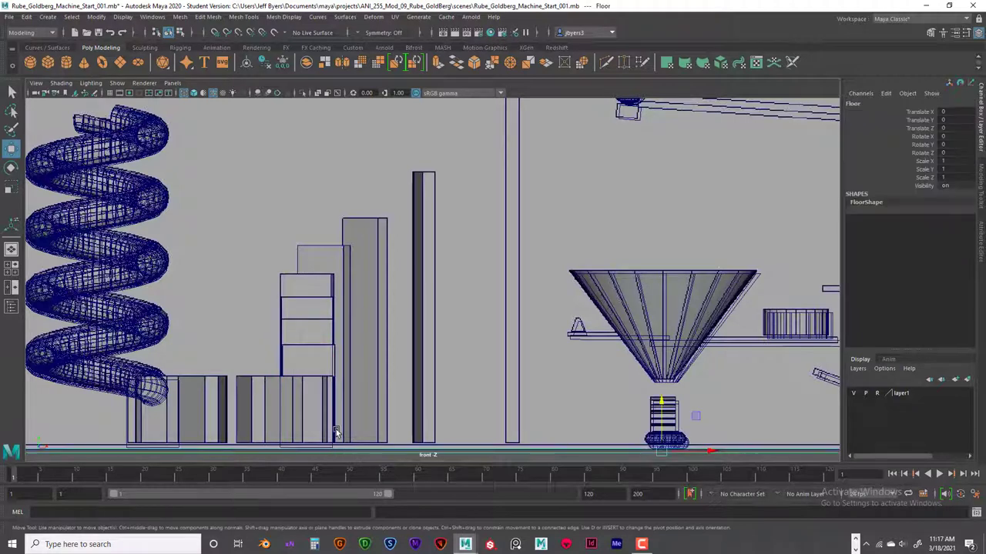
pyautogui.click(336, 368)
pyautogui.press('space')
pyautogui.press('space')
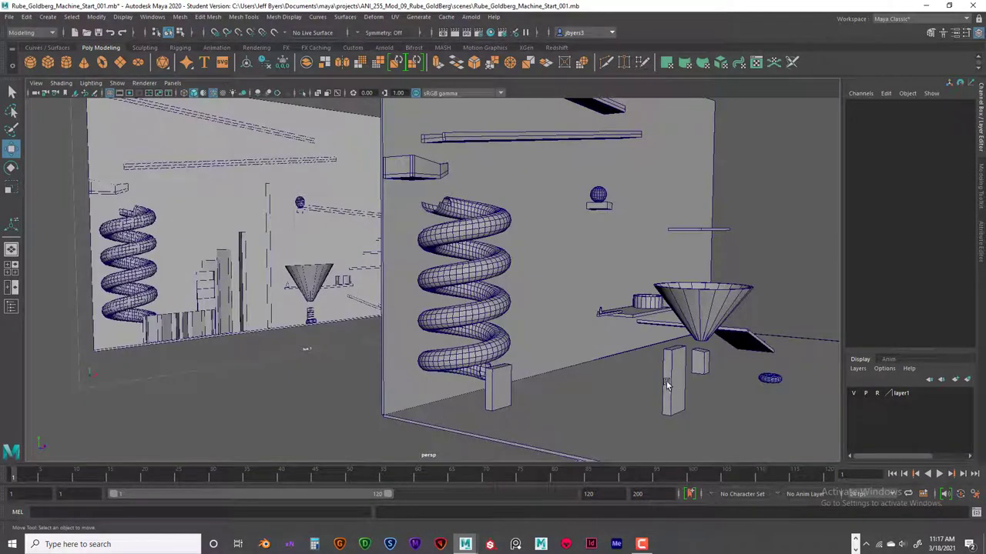
pyautogui.click(667, 385)
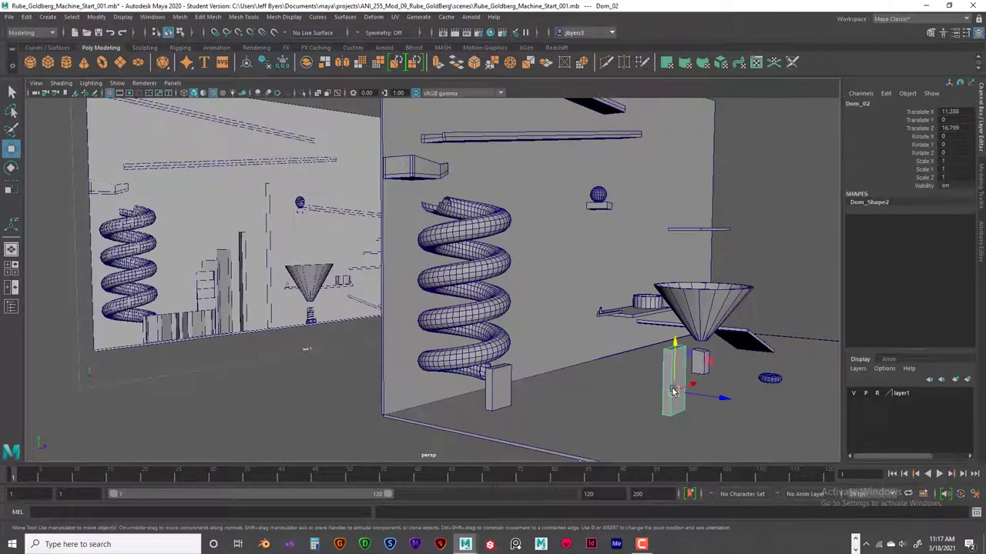
# - Lower the taller domino onto the floor in the side view, at Translate Y -0.054
pyautogui.press('space')
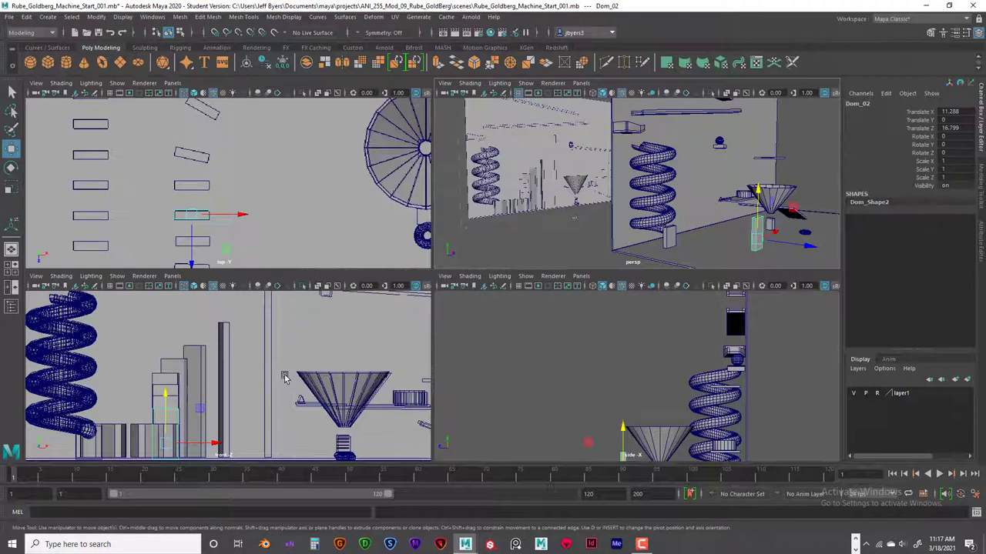
pyautogui.press('space')
pyautogui.scroll(-2, 396, 369)
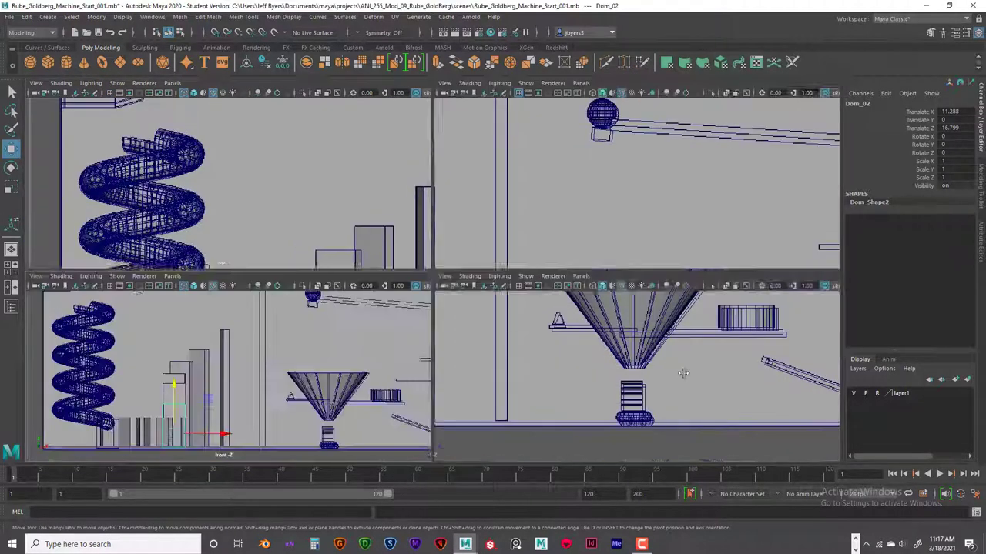
pyautogui.press('space')
pyautogui.press('space')
pyautogui.scroll(2, 436, 434)
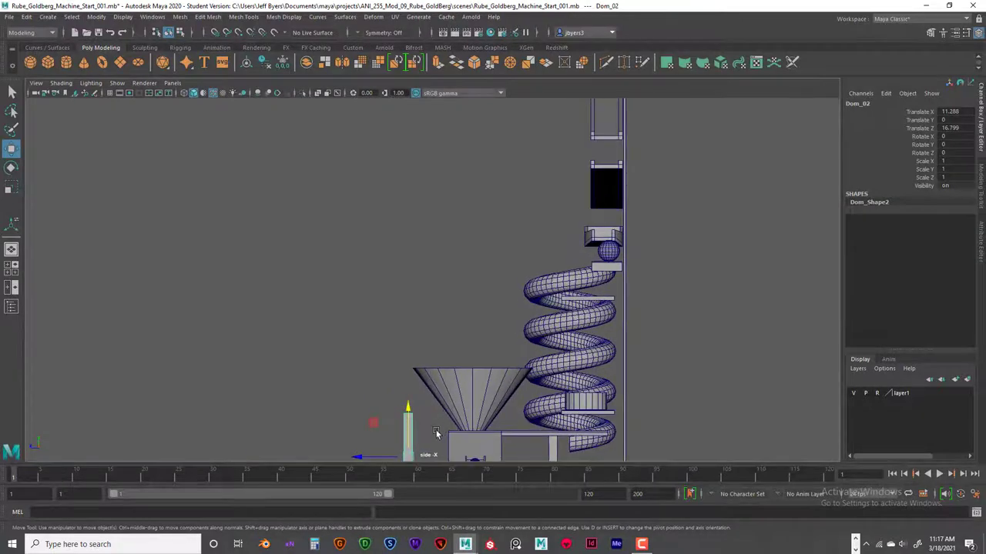
pyautogui.scroll(5, 434, 332)
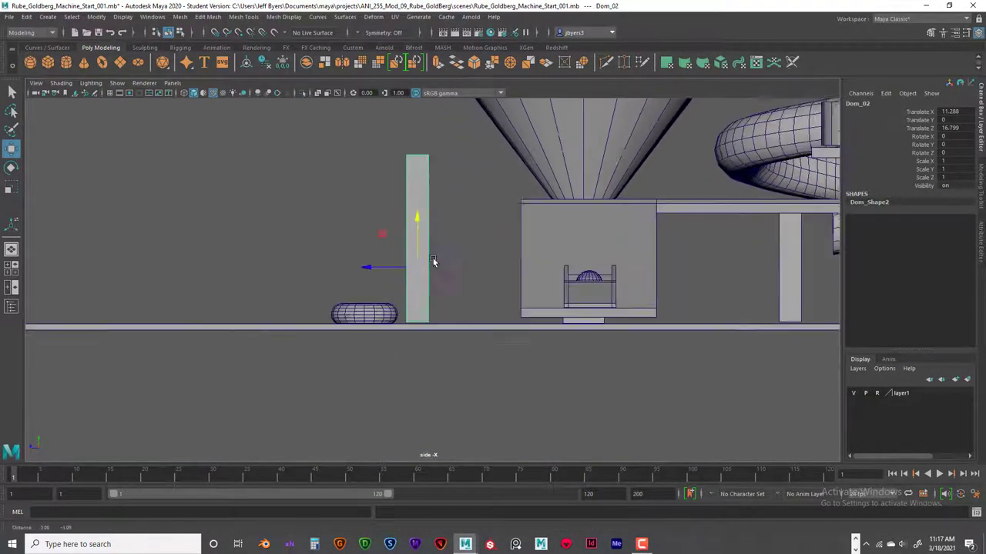
pyautogui.scroll(3, 435, 279)
pyautogui.click(443, 354)
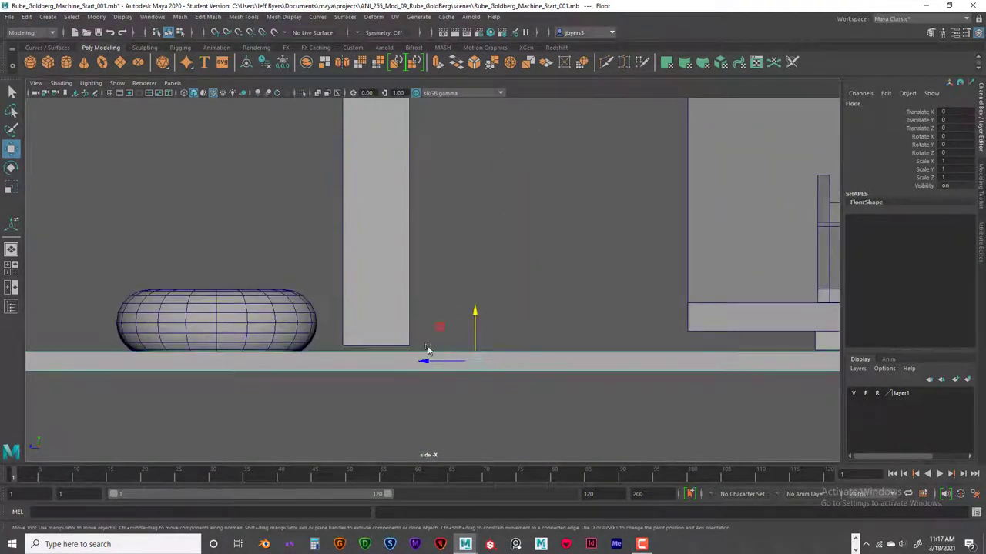
pyautogui.click(401, 345)
pyautogui.moveTo(382, 135); pyautogui.dragTo(378, 136)
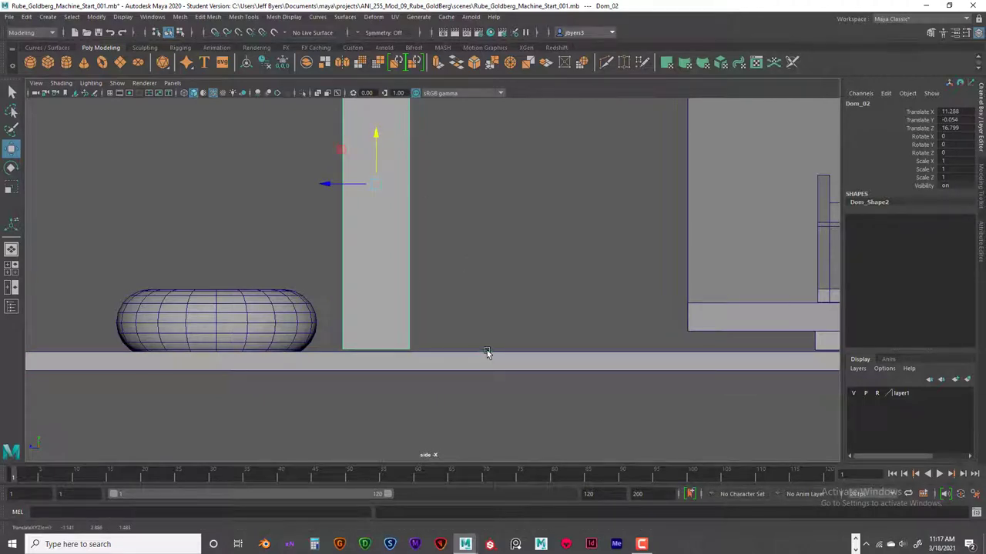
# - Examine the whole machine together with its front and top reference planes in the perspective view
pyautogui.press('space')
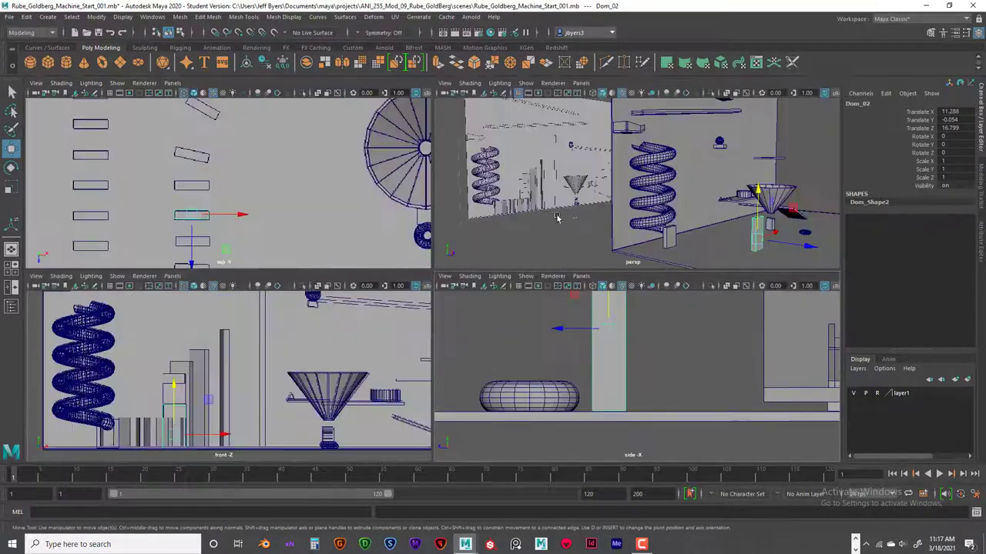
pyautogui.press('space')
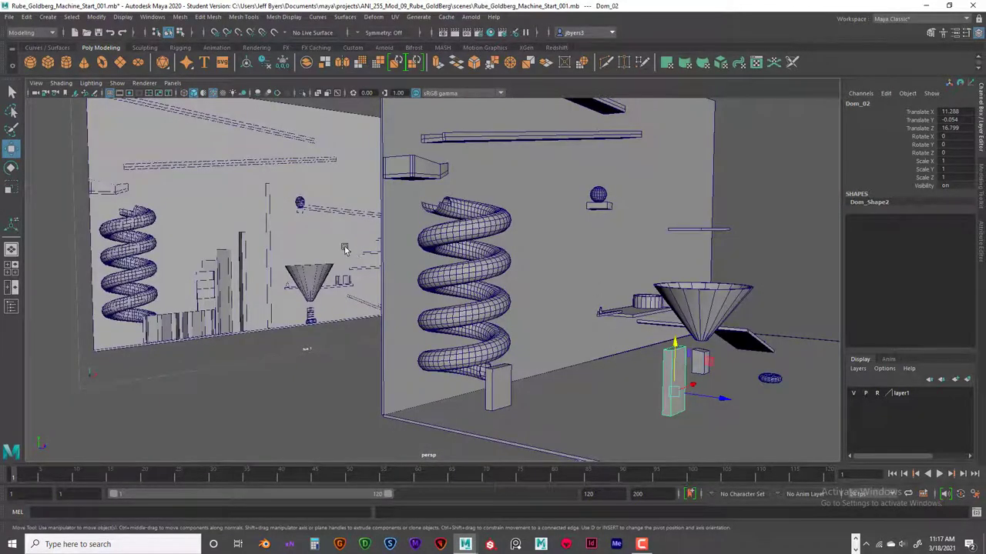
pyautogui.press('space')
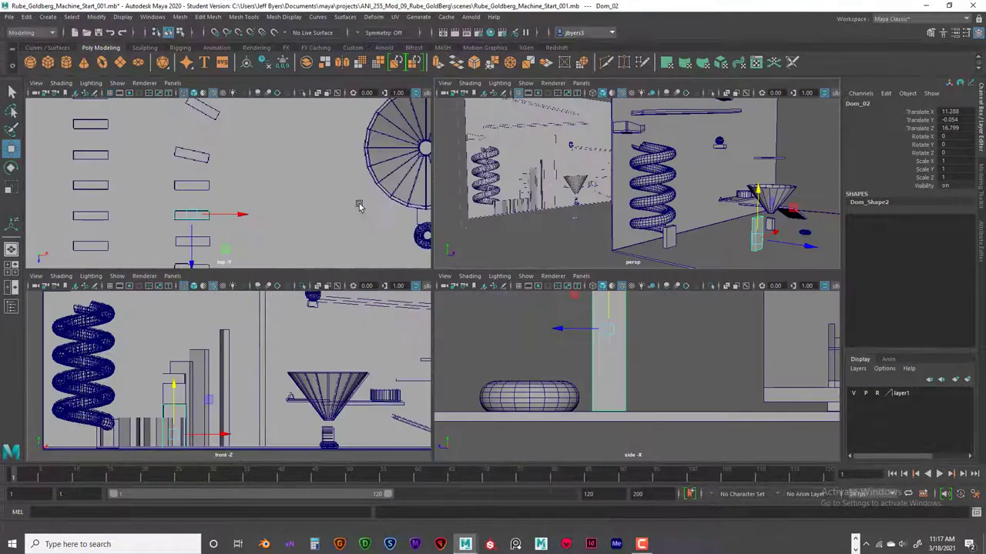
pyautogui.press('space')
pyautogui.scroll(-6, 676, 240)
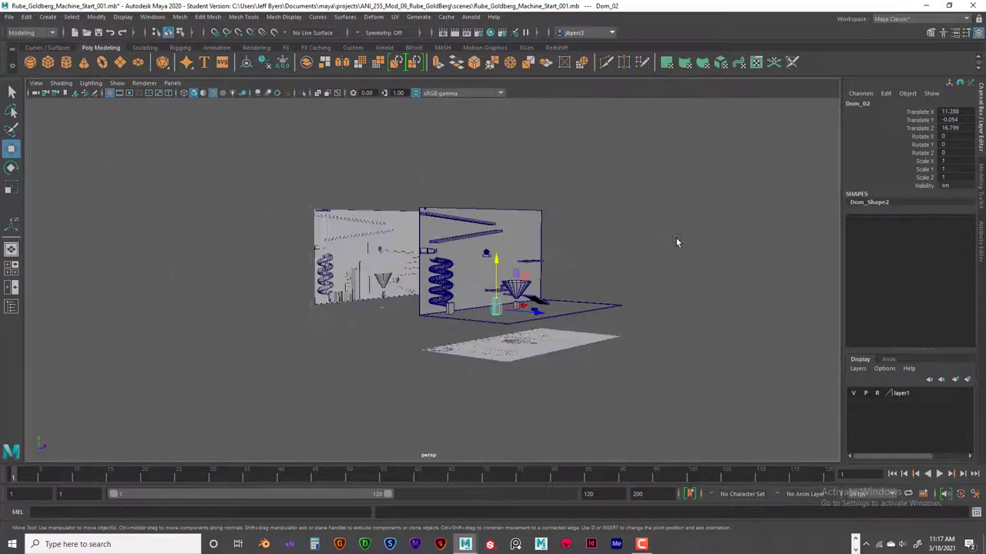
pyautogui.keyDown('alt'); pyautogui.moveTo(676, 242); pyautogui.dragTo(562, 269); pyautogui.keyUp('alt')
pyautogui.scroll(2, 553, 292)
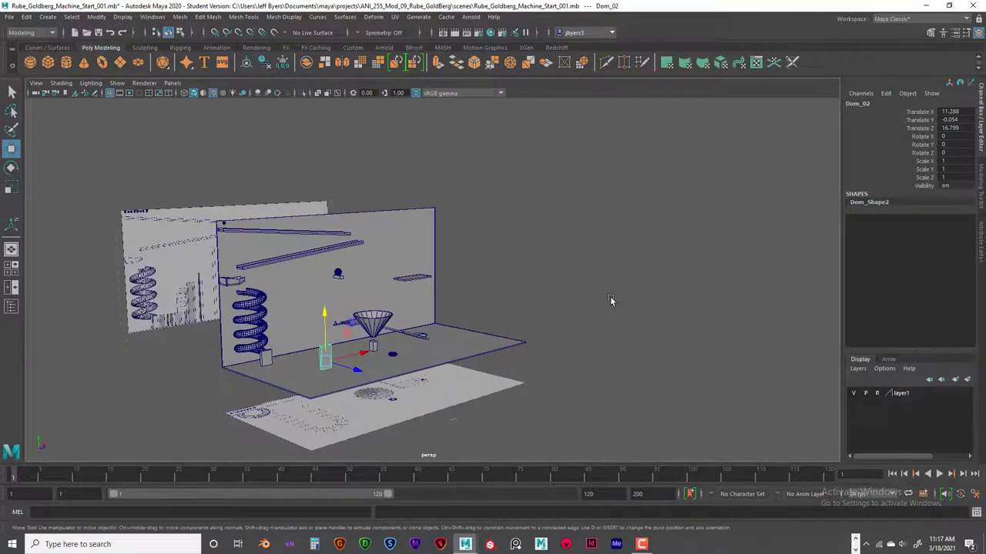
# - Import Rube_Goldberg_Machine_Top_Front_Persp_02.JPG from the sourceimages folder as an image plane in the side view
pyautogui.press('space')
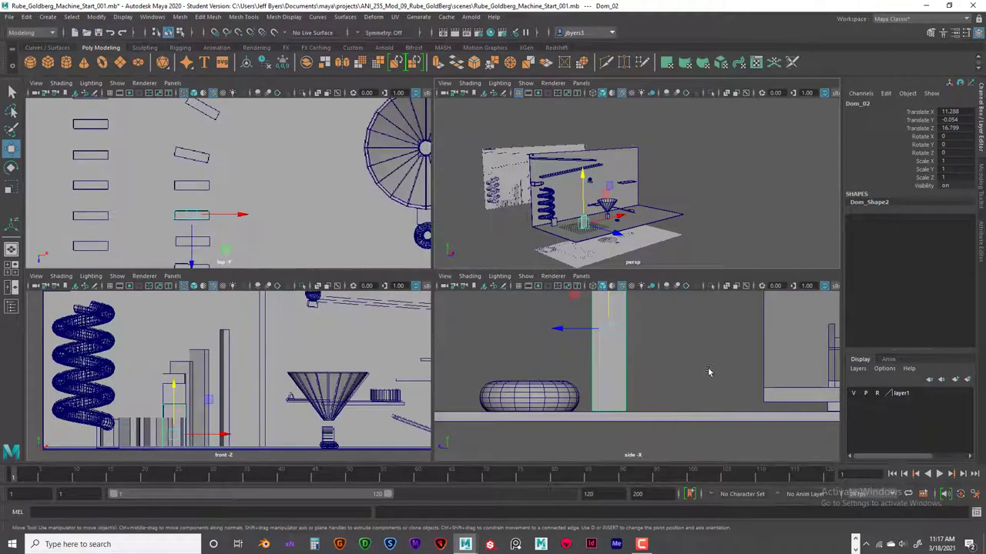
pyautogui.press('space')
pyautogui.scroll(-5, 683, 349)
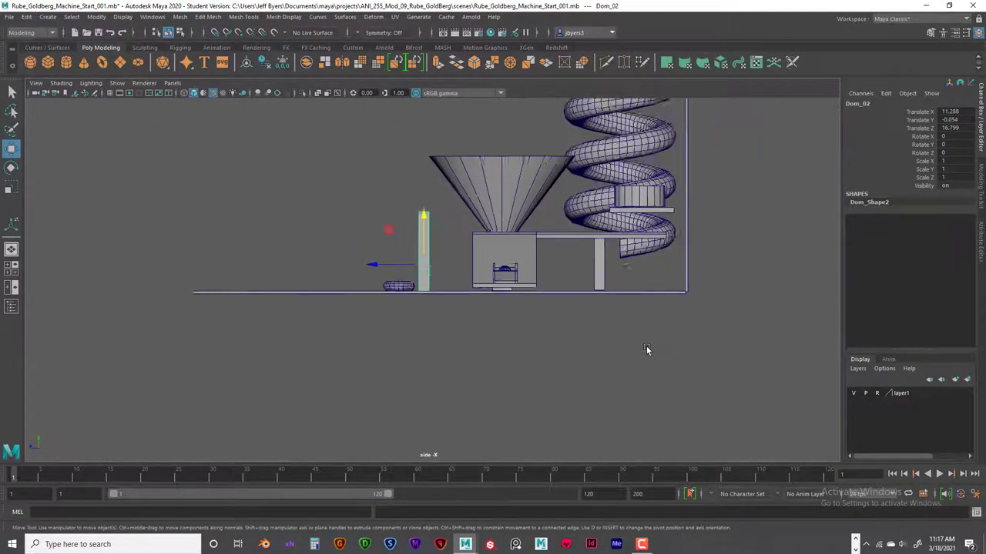
pyautogui.scroll(-4, 647, 351)
pyautogui.scroll(-2, 616, 366)
pyautogui.click(36, 83)
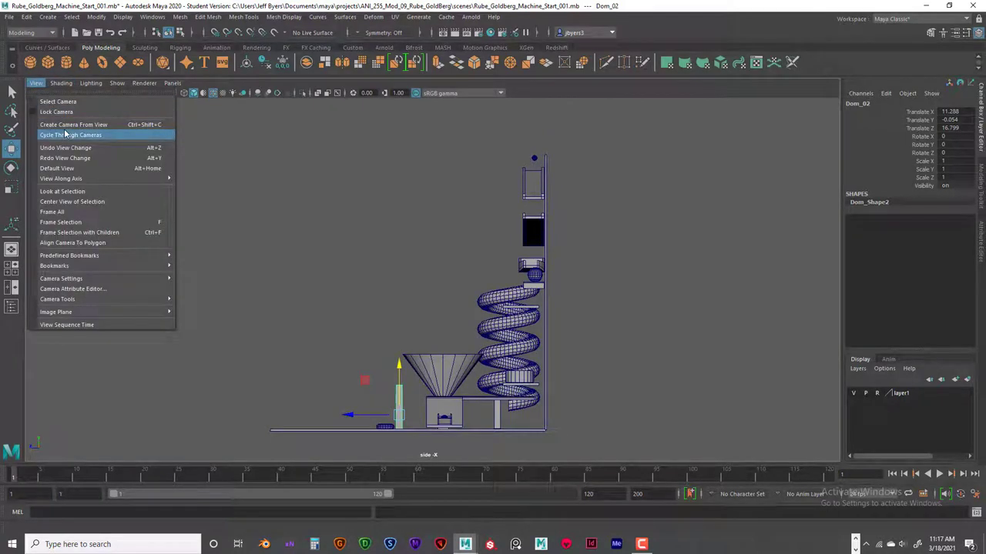
pyautogui.moveTo(62, 266)
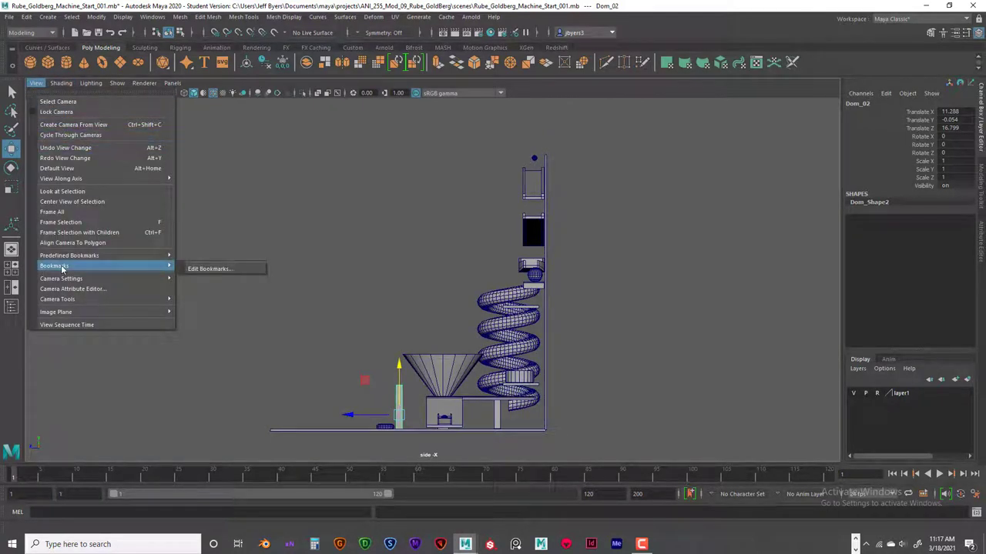
pyautogui.moveTo(61, 312)
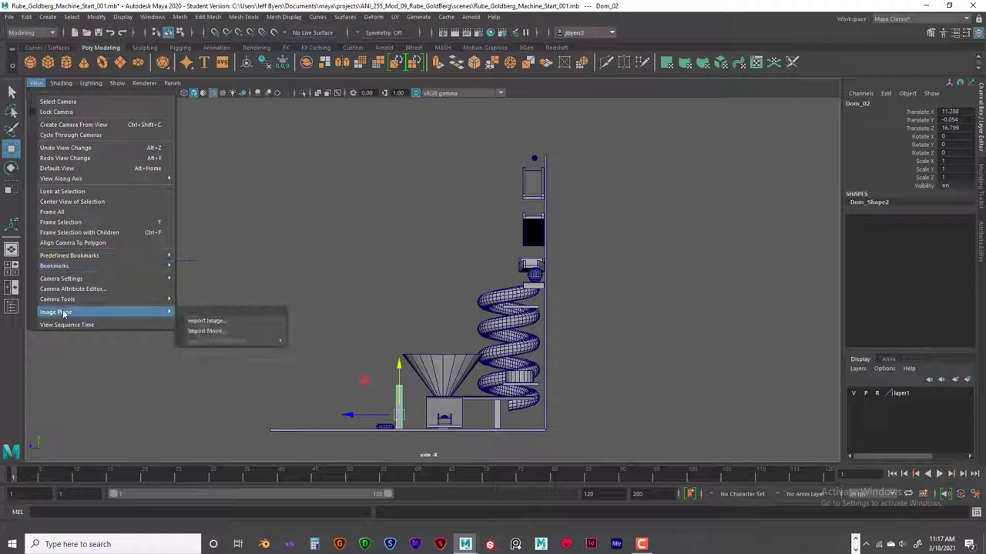
pyautogui.click(204, 321)
pyautogui.click(275, 157)
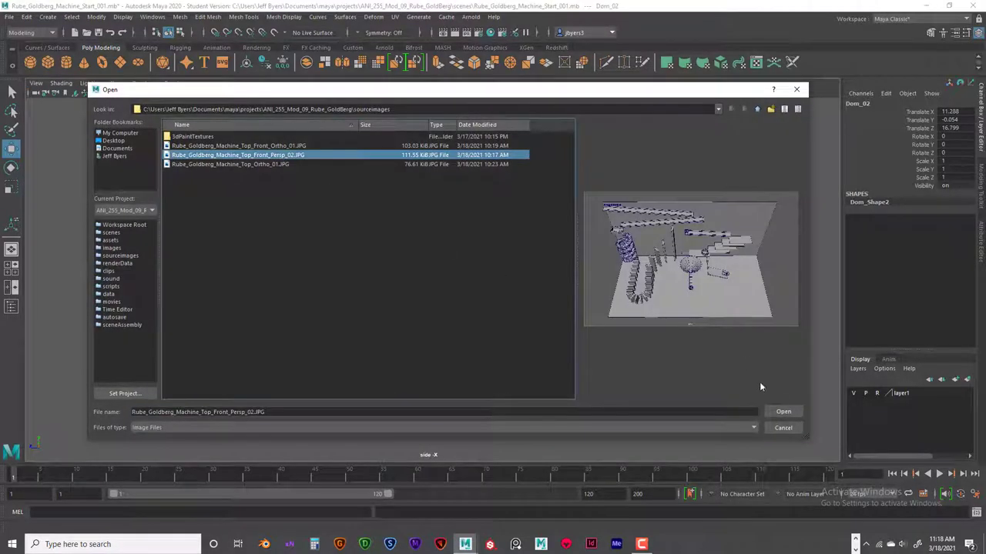
pyautogui.click(783, 411)
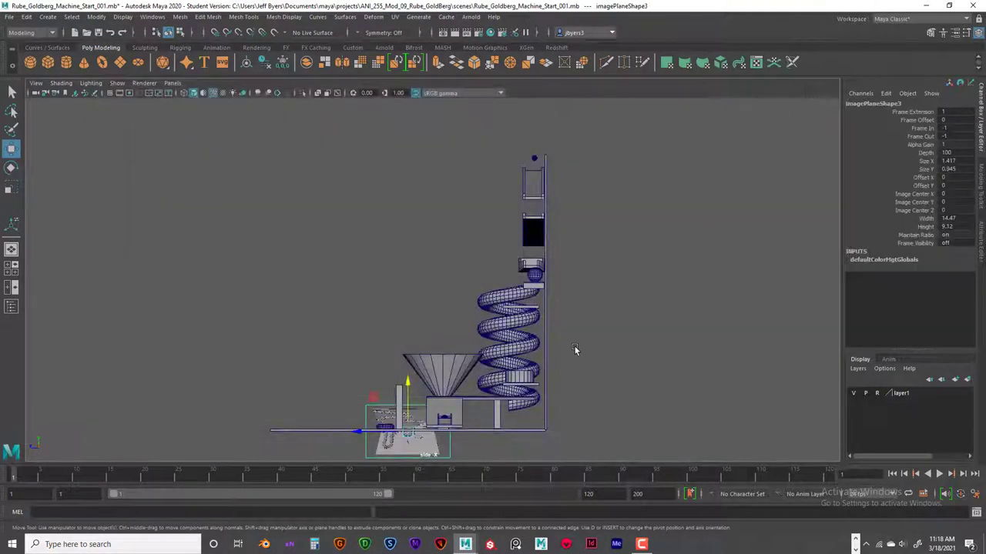
# - Move the perspective reference image up and behind the back wall, clear of the machine in the side view
pyautogui.moveTo(408, 369); pyautogui.dragTo(458, 188)
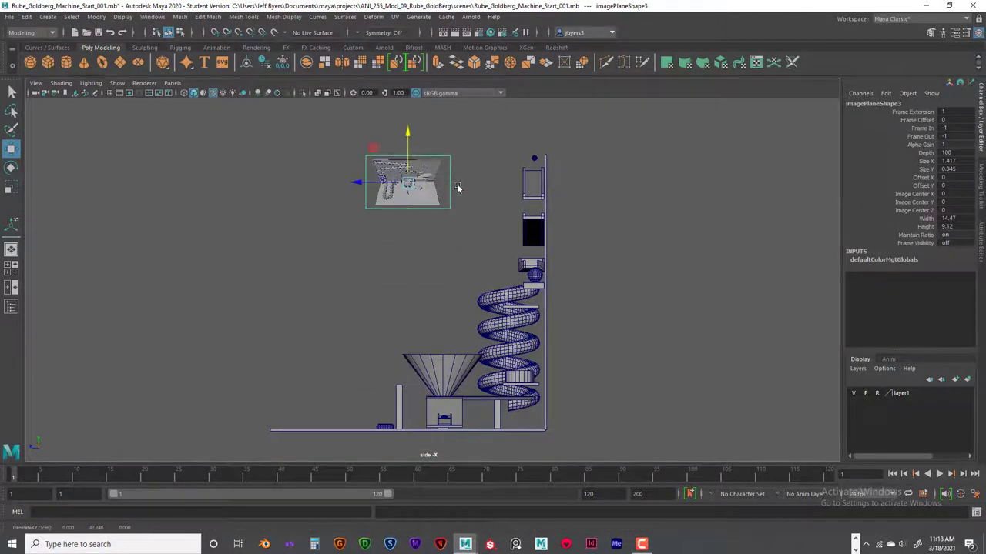
pyautogui.moveTo(386, 185); pyautogui.dragTo(672, 190)
pyautogui.press('space')
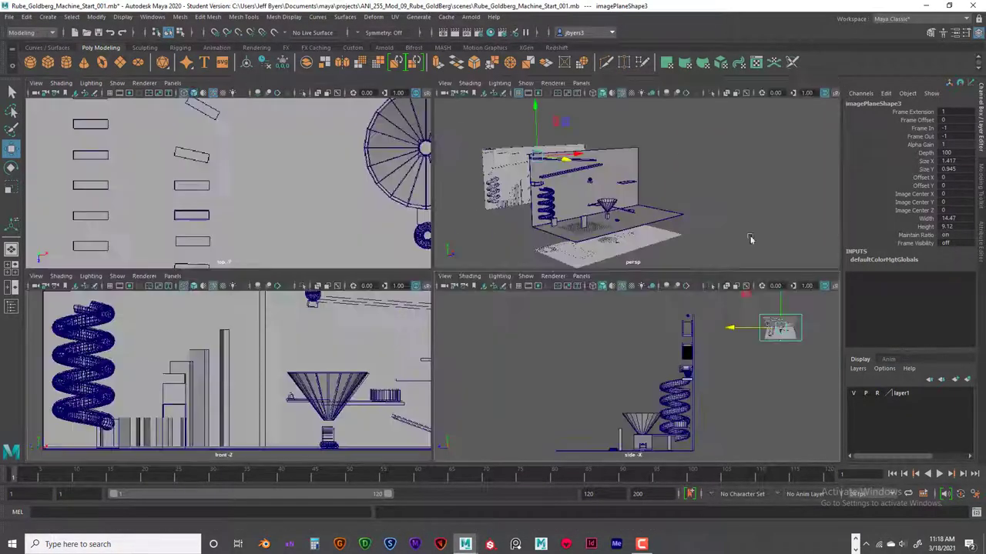
pyautogui.press('space')
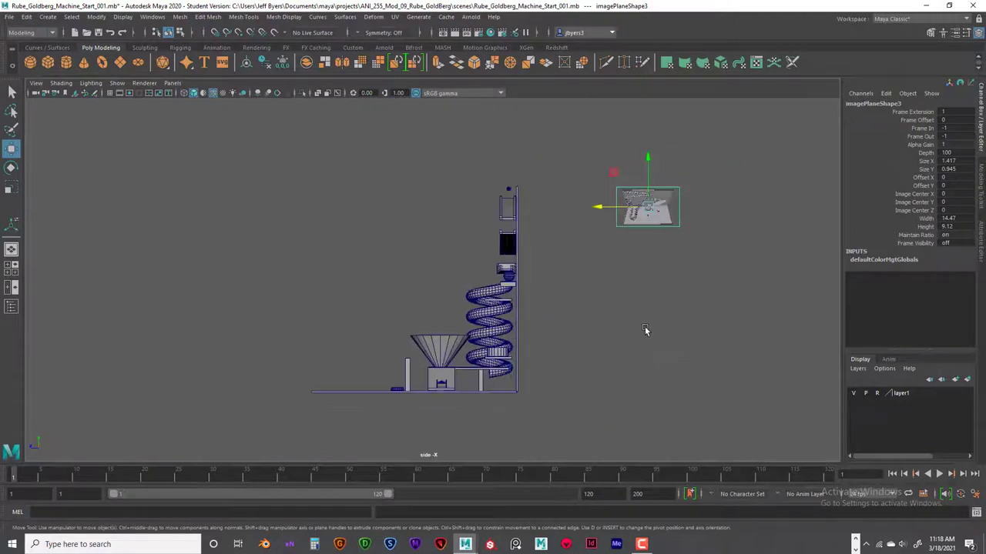
# - Try to import Rube_Goldberg_Machine_Top_Front_Persp_02.JPG as an image plane in the perspective view
pyautogui.press('space')
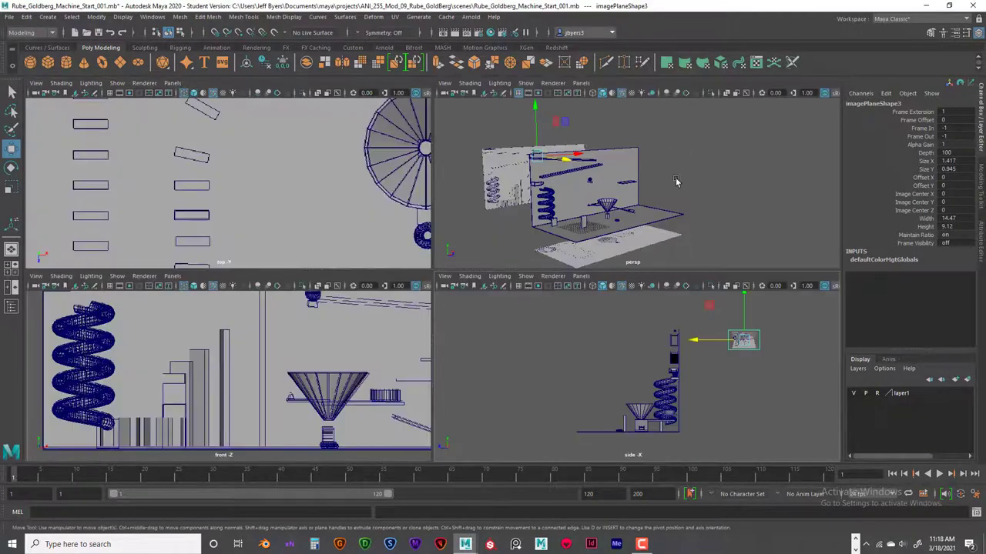
pyautogui.scroll(-2, 391, 353)
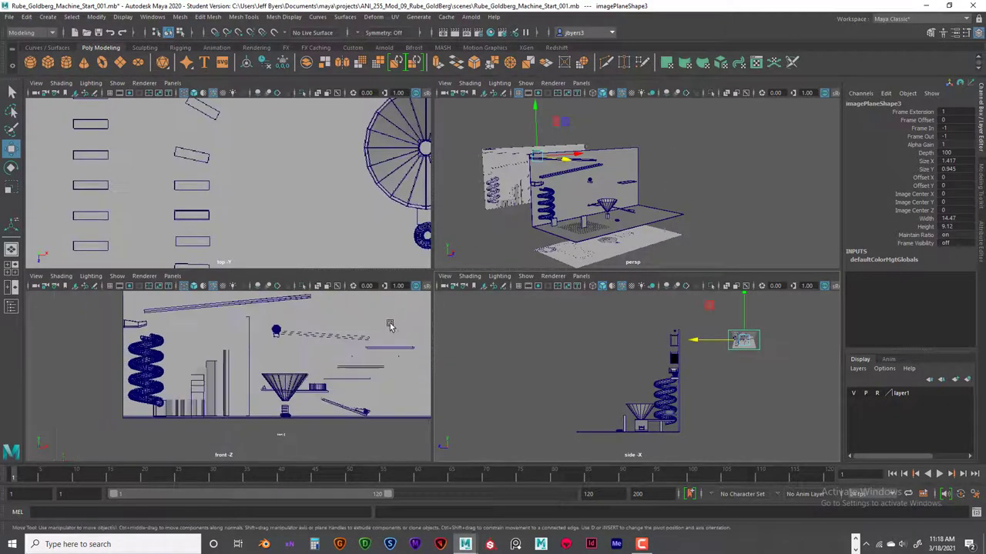
pyautogui.keyDown('alt'); pyautogui.moveTo(392, 352); pyautogui.dragTo(339, 368, button='middle'); pyautogui.keyUp('alt')
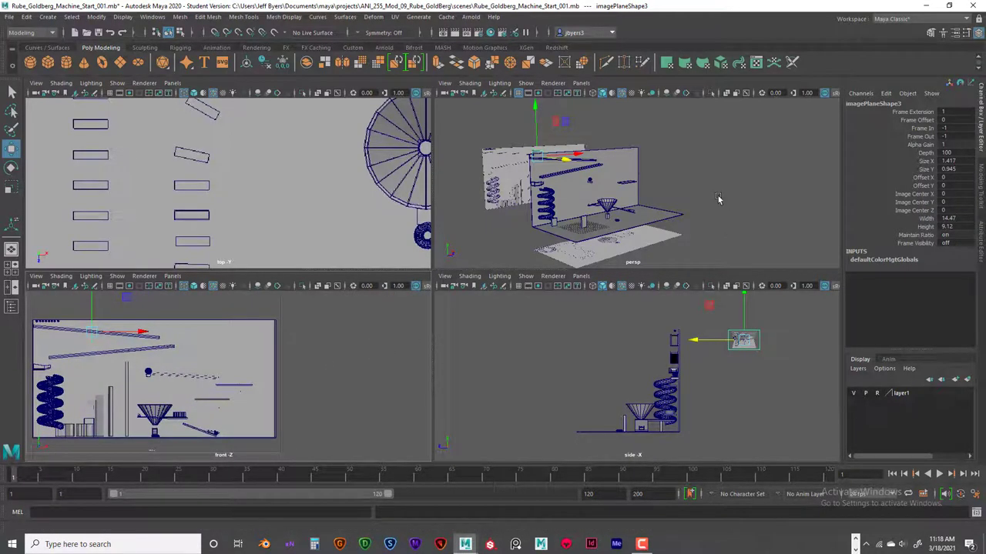
pyautogui.press('space')
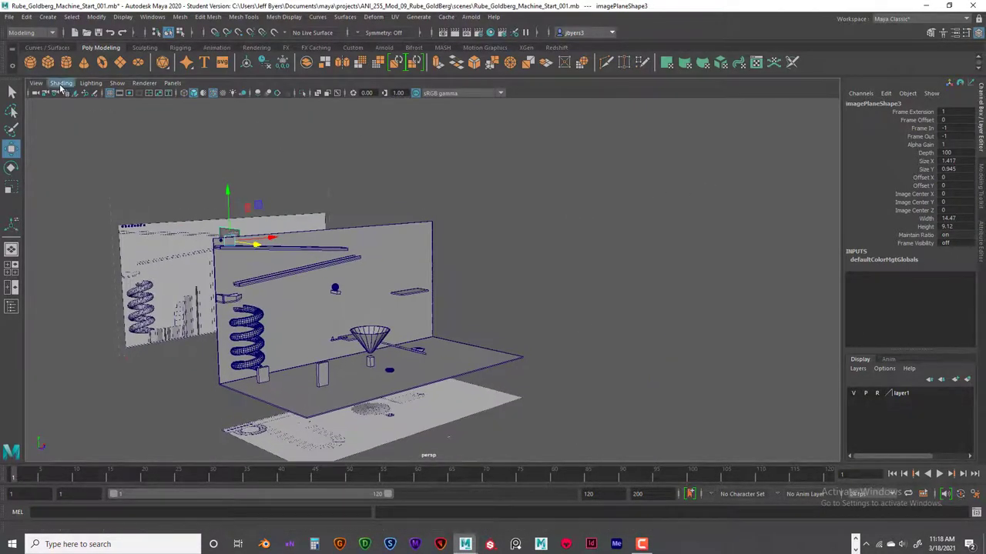
pyautogui.click(36, 83)
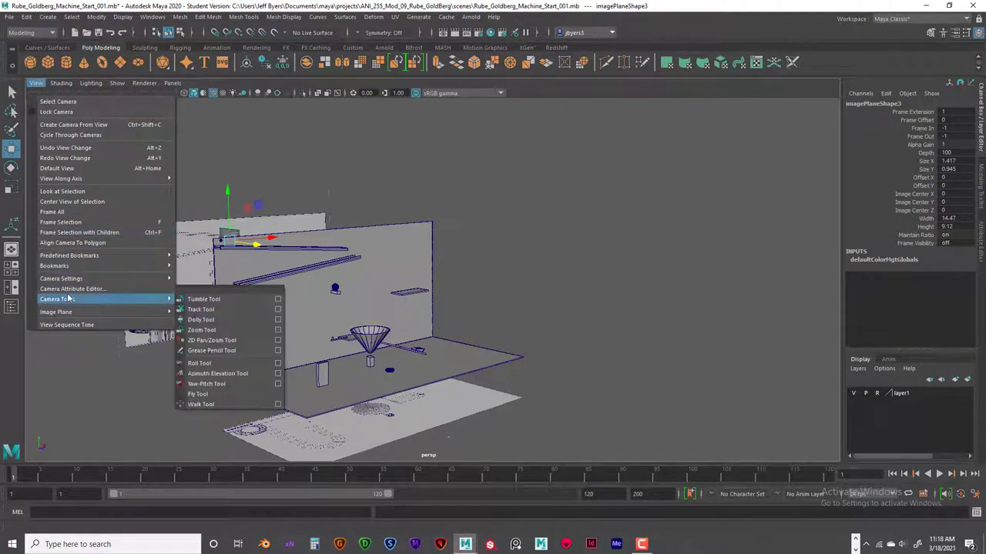
pyautogui.moveTo(72, 313)
pyautogui.click(207, 321)
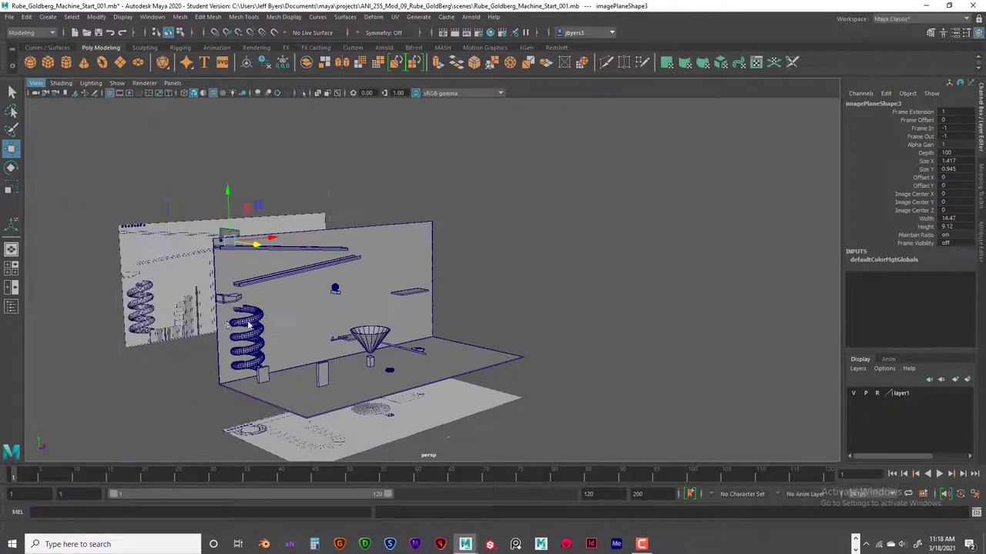
pyautogui.click(261, 157)
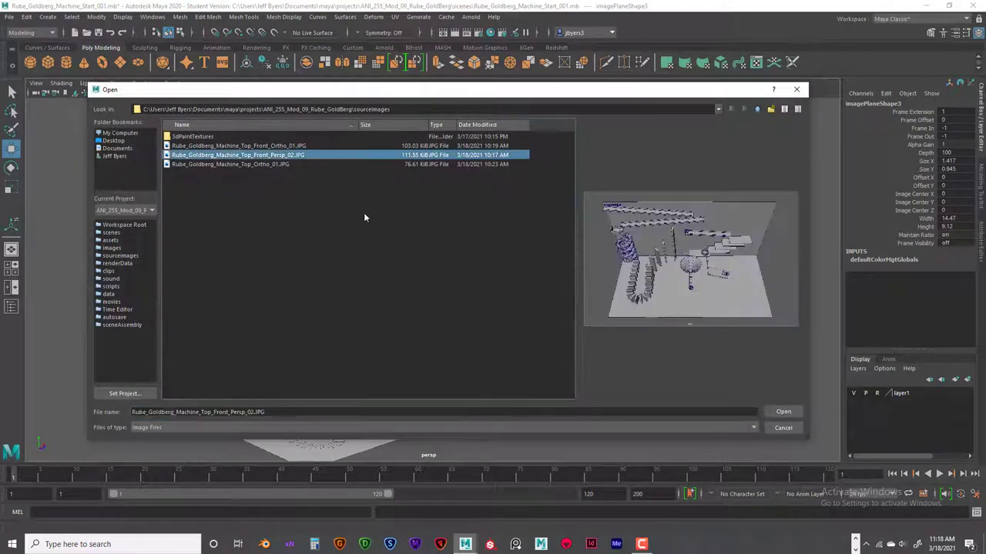
pyautogui.click(782, 413)
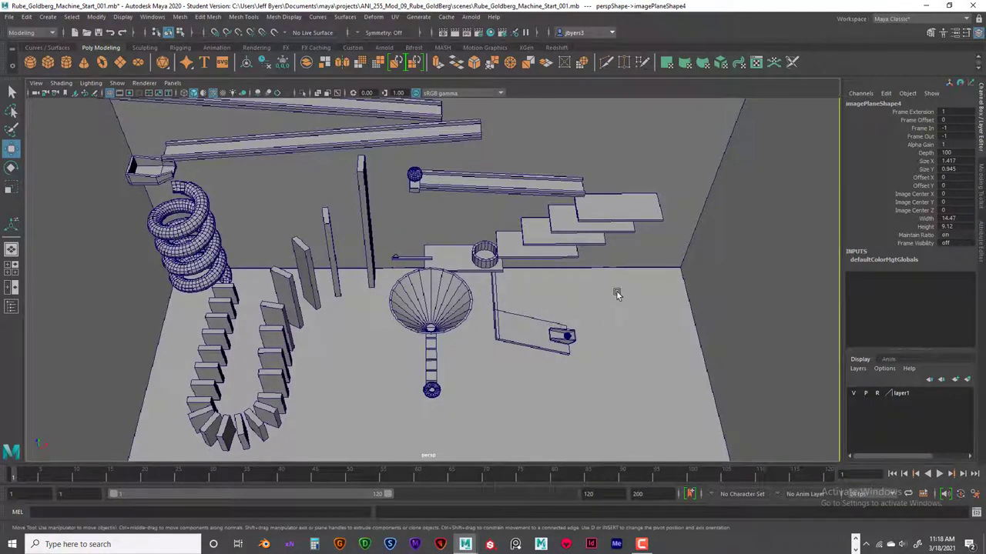
pyautogui.hotkey('ctrl', 'z')
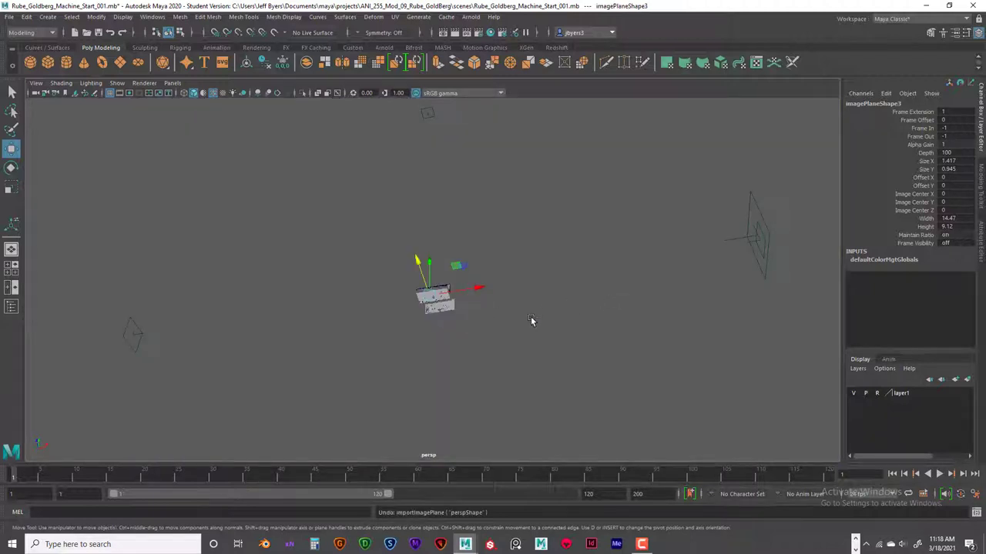
# - Move the small perspective reference image along X, out past the spiral-slide end of the back wall
pyautogui.keyDown('alt'); pyautogui.moveTo(476, 332); pyautogui.dragTo(450, 371); pyautogui.keyUp('alt')
pyautogui.keyDown('alt'); pyautogui.moveTo(301, 374); pyautogui.dragTo(330, 395); pyautogui.keyUp('alt')
pyautogui.keyDown('alt'); pyautogui.moveTo(331, 395); pyautogui.dragTo(388, 381, button='right'); pyautogui.keyUp('alt')
pyautogui.keyDown('alt'); pyautogui.moveTo(389, 380); pyautogui.dragTo(492, 358); pyautogui.keyUp('alt')
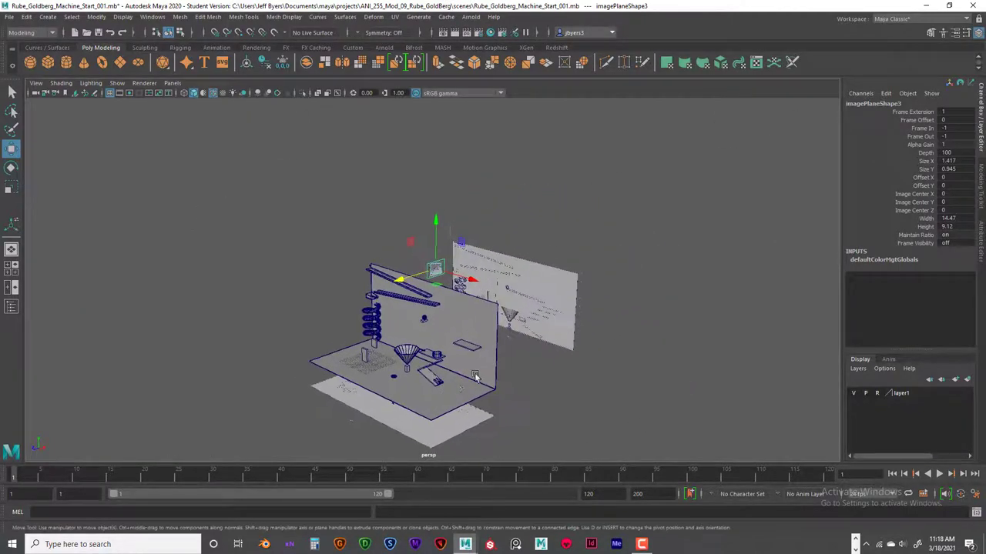
pyautogui.scroll(6, 478, 372)
pyautogui.moveTo(453, 257); pyautogui.dragTo(338, 246)
pyautogui.scroll(-5, 337, 246)
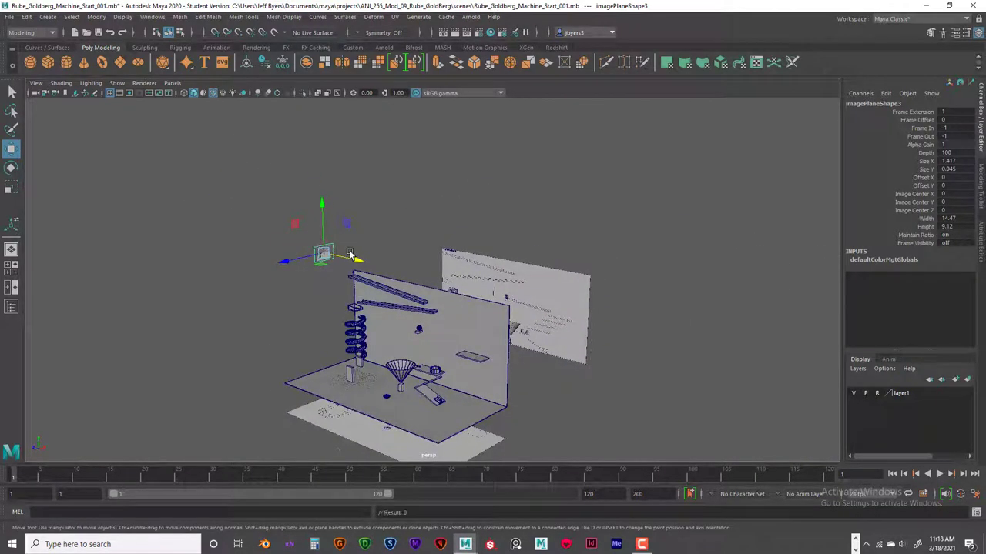
# - Scale the perspective reference image up uniformly to about 16.878
pyautogui.press('e')
pyautogui.press('r')
pyautogui.moveTo(329, 257); pyautogui.dragTo(354, 354)
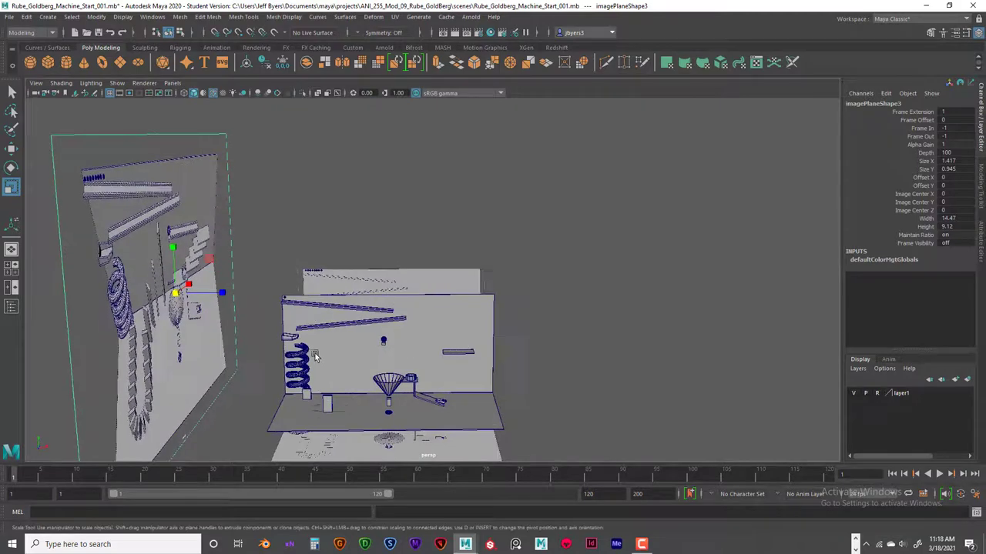
# - Rotate the perspective reference image to Rotate Y -48.464 and place it beside the machine's open end, at Translate X 231.34
pyautogui.press('e')
pyautogui.moveTo(219, 328); pyautogui.dragTo(687, 330)
pyautogui.press('w')
pyautogui.keyDown('alt'); pyautogui.moveTo(607, 362); pyautogui.dragTo(668, 329); pyautogui.keyUp('alt')
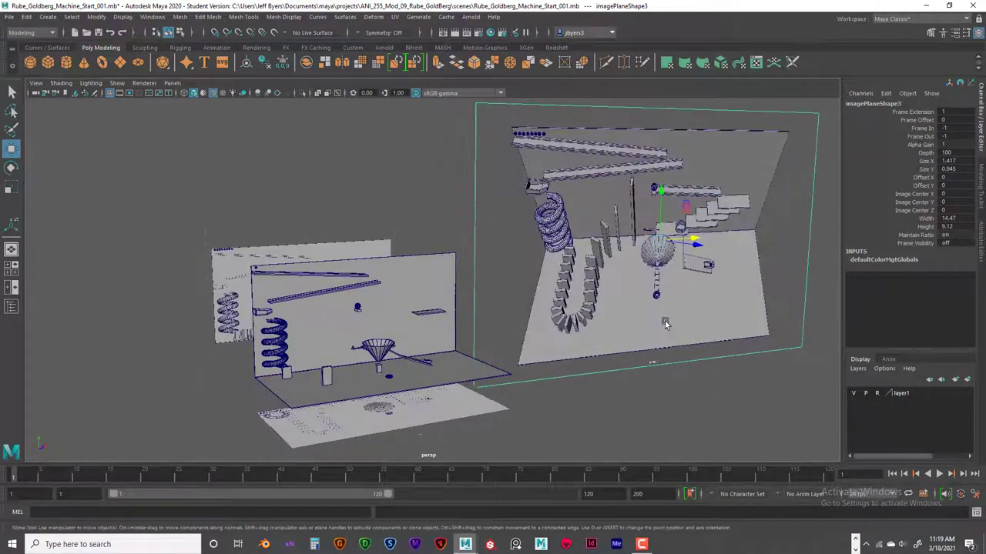
pyautogui.press('e')
pyautogui.keyDown('alt'); pyautogui.moveTo(672, 244); pyautogui.dragTo(605, 182); pyautogui.keyUp('alt')
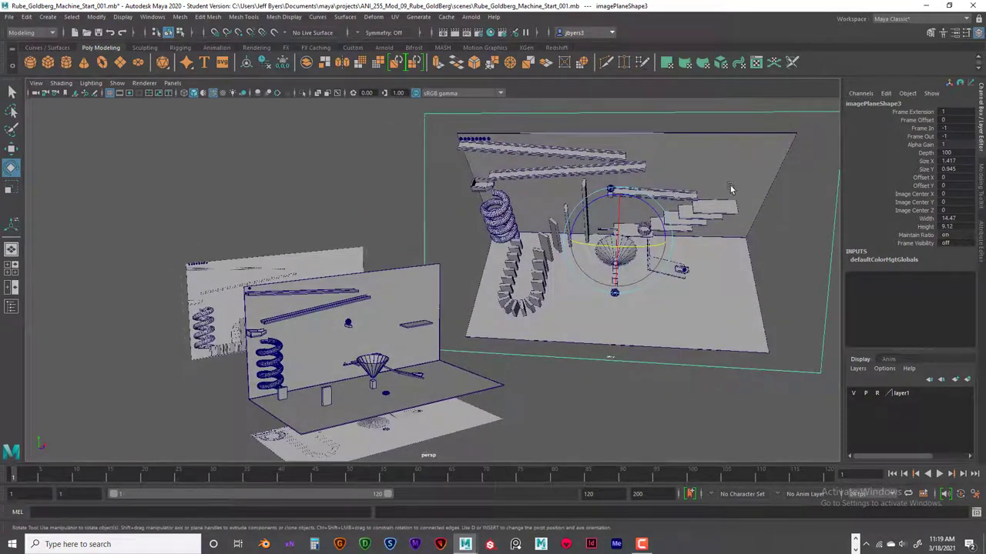
# - Add the perspective reference image plane to the display layer layer1
pyautogui.click(764, 414)
pyautogui.click(665, 124)
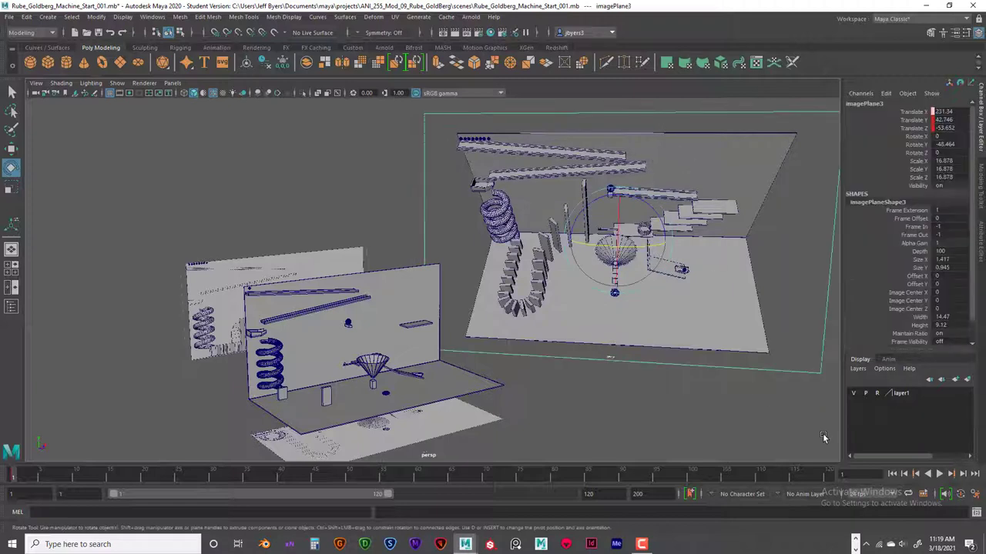
pyautogui.rightClick(901, 393)
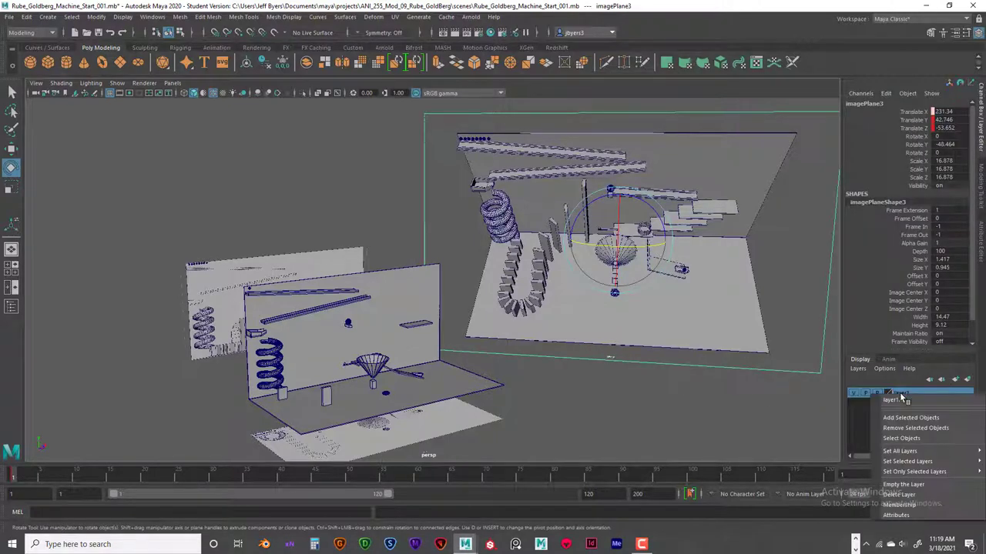
pyautogui.click(910, 418)
pyautogui.click(655, 351)
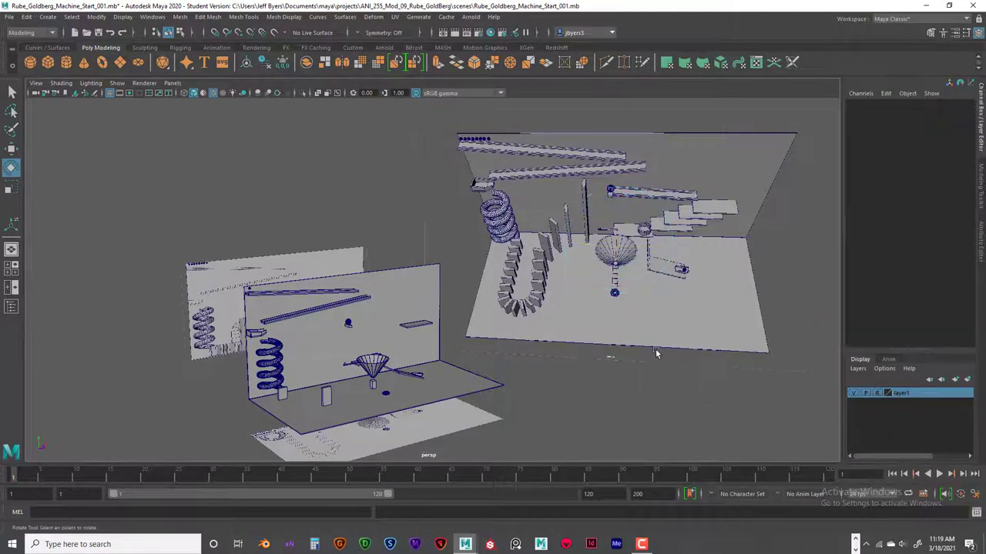
# - Compare the ramps and dominoes in the enlarged perspective reference with the parts of the machine built so far
pyautogui.keyDown('alt'); pyautogui.moveTo(650, 355); pyautogui.dragTo(630, 355); pyautogui.keyUp('alt')
pyautogui.keyDown('alt'); pyautogui.moveTo(418, 390); pyautogui.dragTo(617, 235); pyautogui.keyUp('alt')
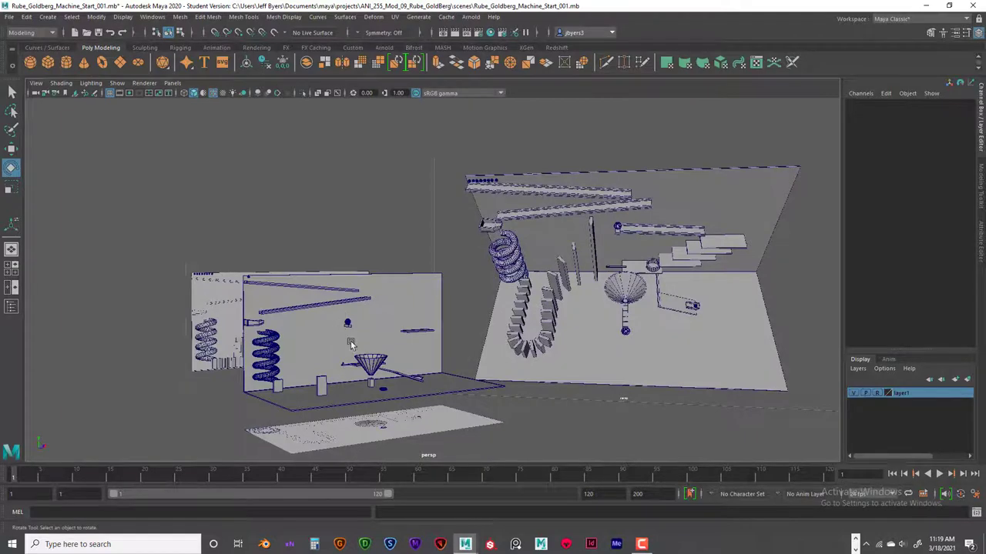
pyautogui.keyDown('alt'); pyautogui.moveTo(490, 317); pyautogui.dragTo(493, 313); pyautogui.keyUp('alt')
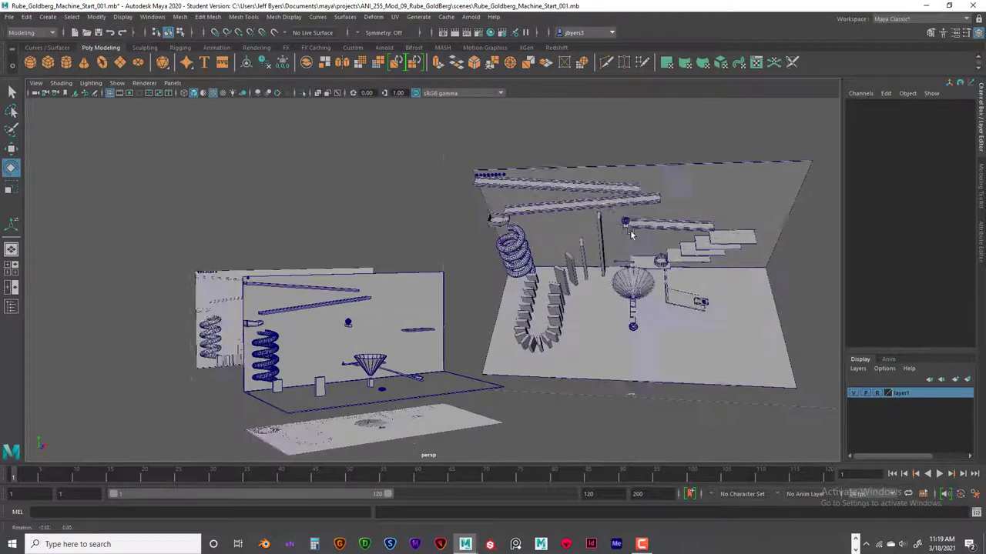
pyautogui.keyDown('alt'); pyautogui.moveTo(624, 235); pyautogui.dragTo(583, 238); pyautogui.keyUp('alt')
pyautogui.keyDown('alt'); pyautogui.moveTo(431, 306); pyautogui.dragTo(344, 340); pyautogui.keyUp('alt')
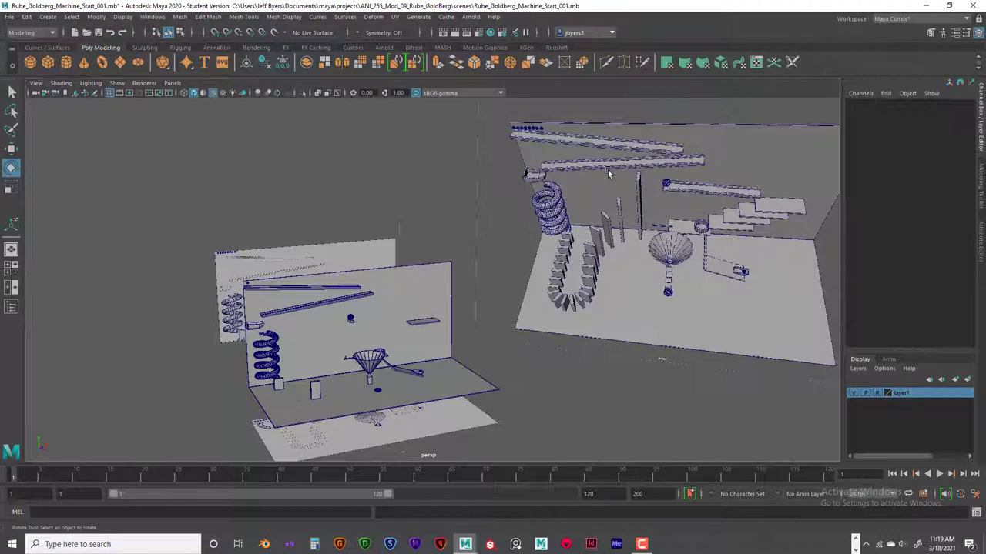
# - Duplicate the topmost ramp and move the copy onto the third ramp of the front reference, at Translate X 46.873, Y -18.779
pyautogui.click(331, 290)
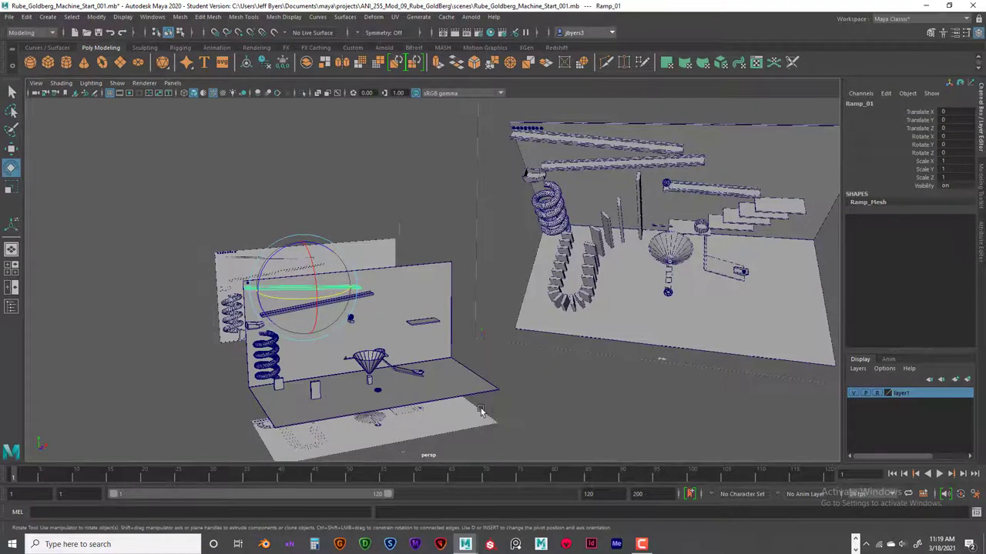
pyautogui.press('space')
pyautogui.press('space')
pyautogui.scroll(3, 359, 283)
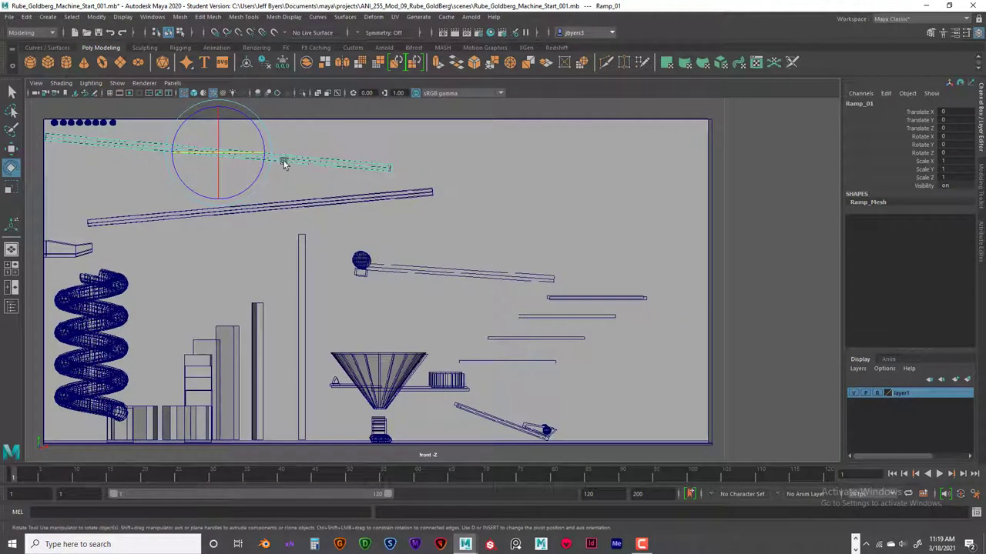
pyautogui.press('w')
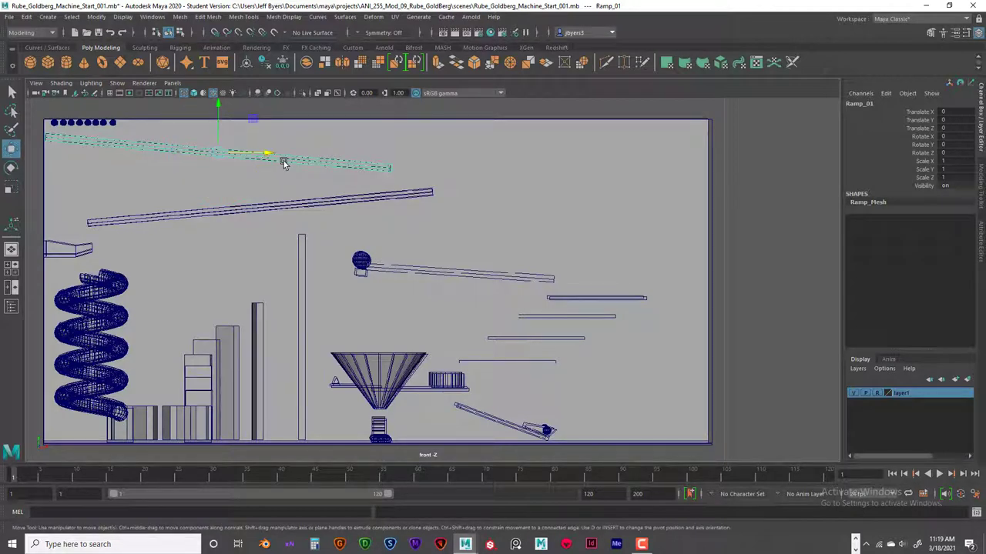
pyautogui.hotkey('ctrl', 'd')
pyautogui.moveTo(258, 155); pyautogui.dragTo(439, 164)
pyautogui.moveTo(408, 104); pyautogui.dragTo(412, 216)
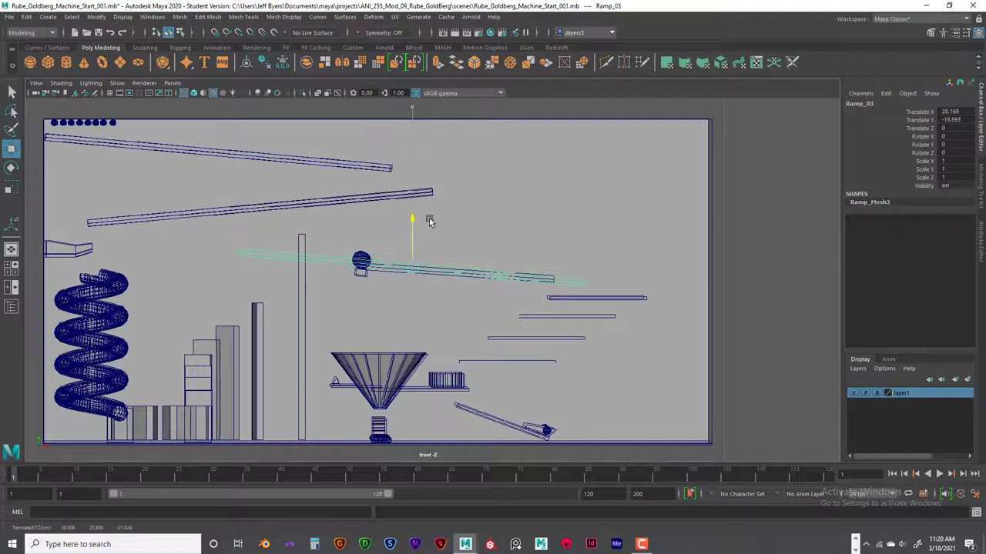
pyautogui.moveTo(465, 276); pyautogui.dragTo(583, 294)
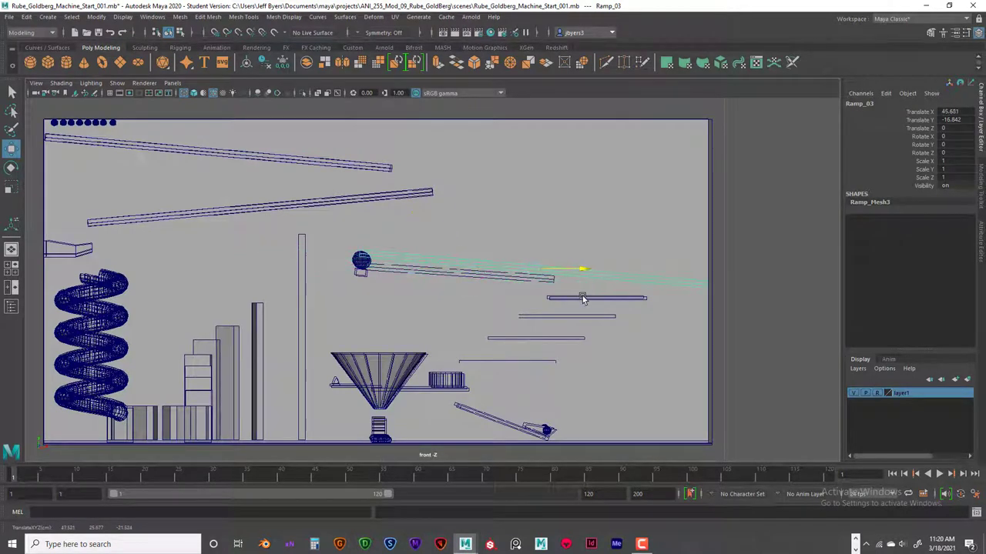
pyautogui.moveTo(532, 227); pyautogui.dragTo(592, 287)
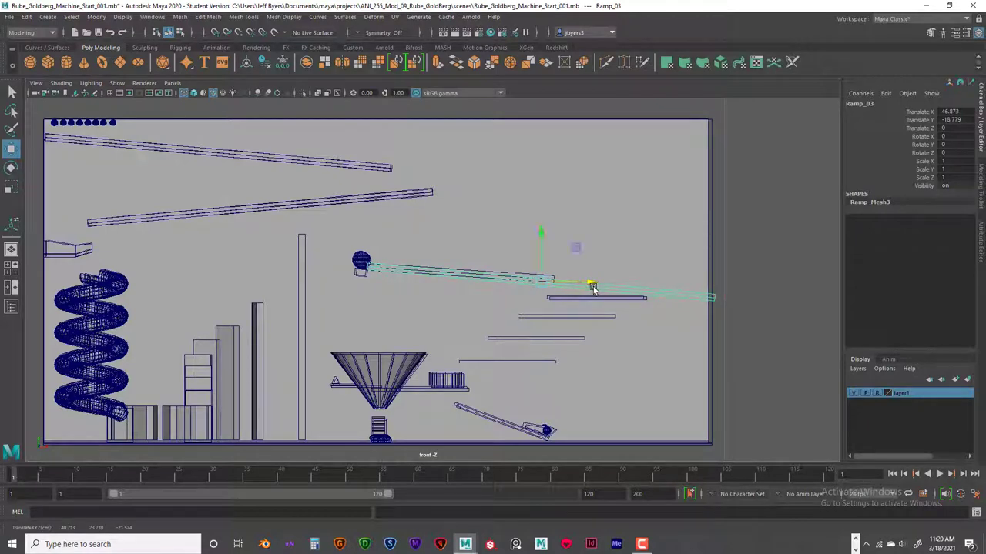
# - Tilt the duplicated ramp to Rotate Z 0.893 and raise it to Translate Y -18.332 in the front view
pyautogui.press('e')
pyautogui.moveTo(590, 285); pyautogui.dragTo(578, 256)
pyautogui.press('w')
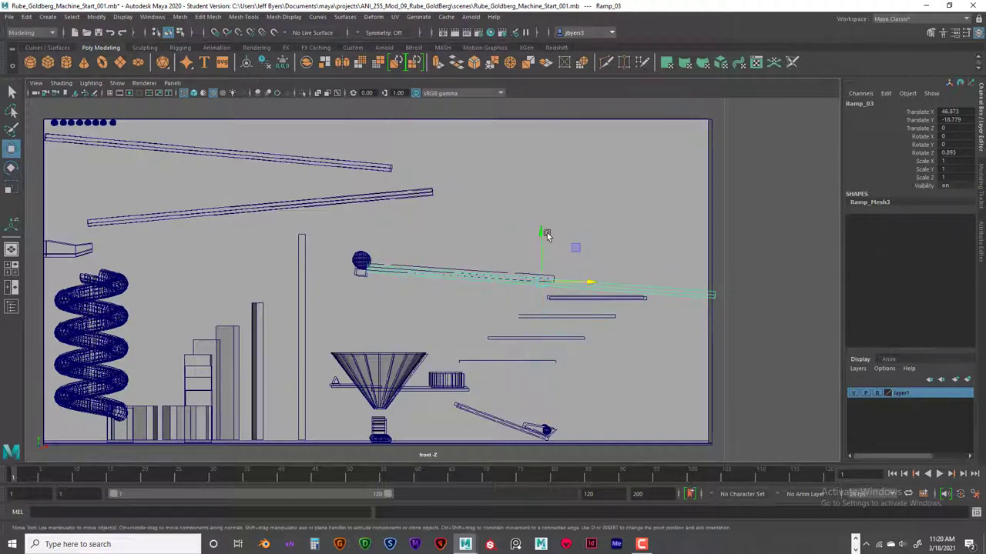
pyautogui.moveTo(541, 230); pyautogui.dragTo(542, 233)
# - Align the duplicated ramp's ball end with the reference line, at Translate X 46.693, Y -18.422
pyautogui.scroll(5, 543, 233)
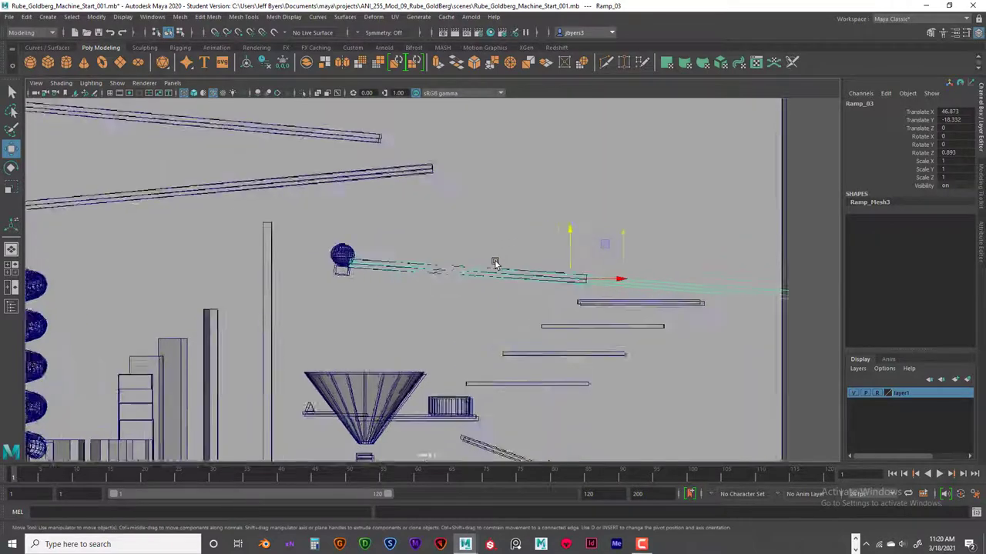
pyautogui.keyDown('alt'); pyautogui.moveTo(588, 314); pyautogui.dragTo(508, 336, button='middle'); pyautogui.keyUp('alt')
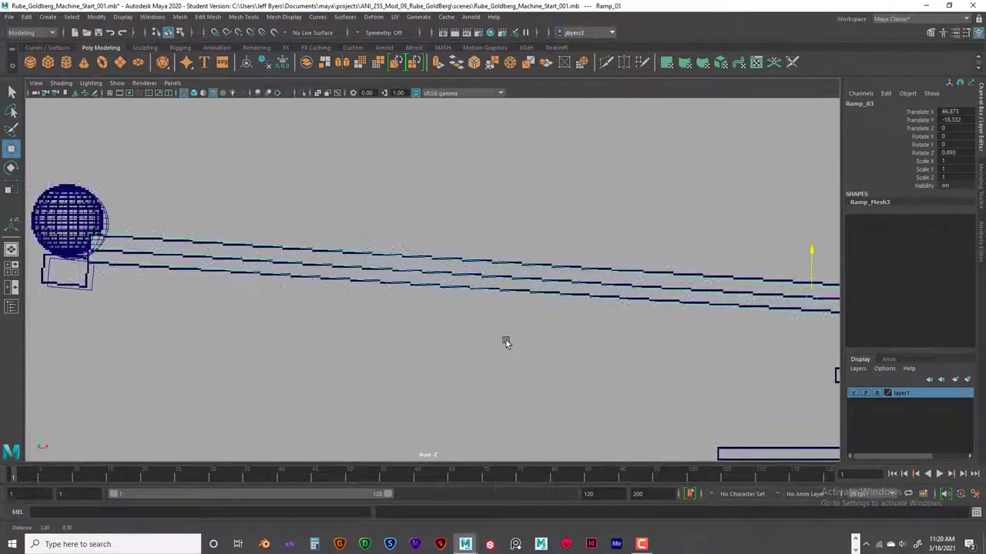
pyautogui.moveTo(829, 308); pyautogui.dragTo(824, 311)
pyautogui.moveTo(800, 258); pyautogui.dragTo(800, 262)
# - Refine the duplicated ramp's slope to Rotate Z 1.635 and raise it to Translate Y -18.084
pyautogui.scroll(-3, 558, 308)
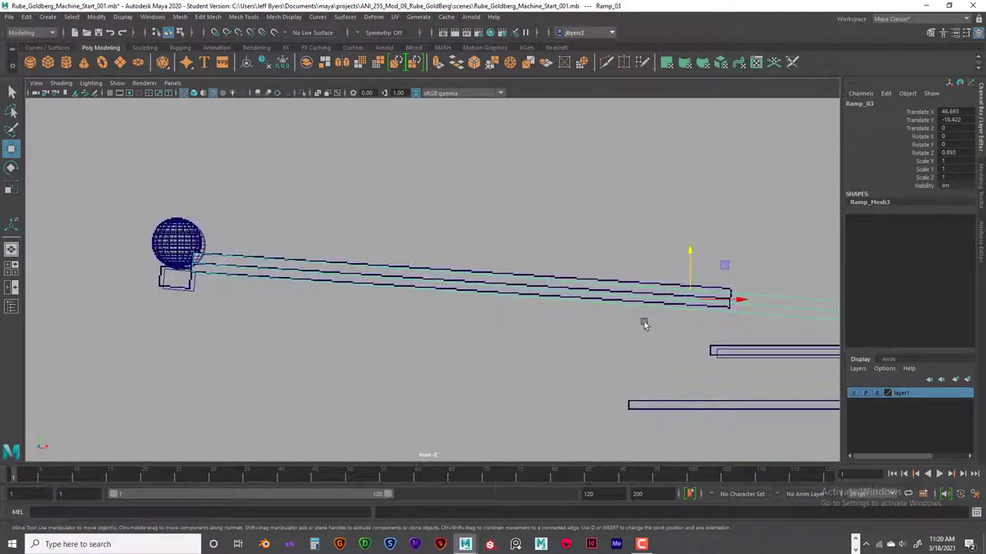
pyautogui.press('e')
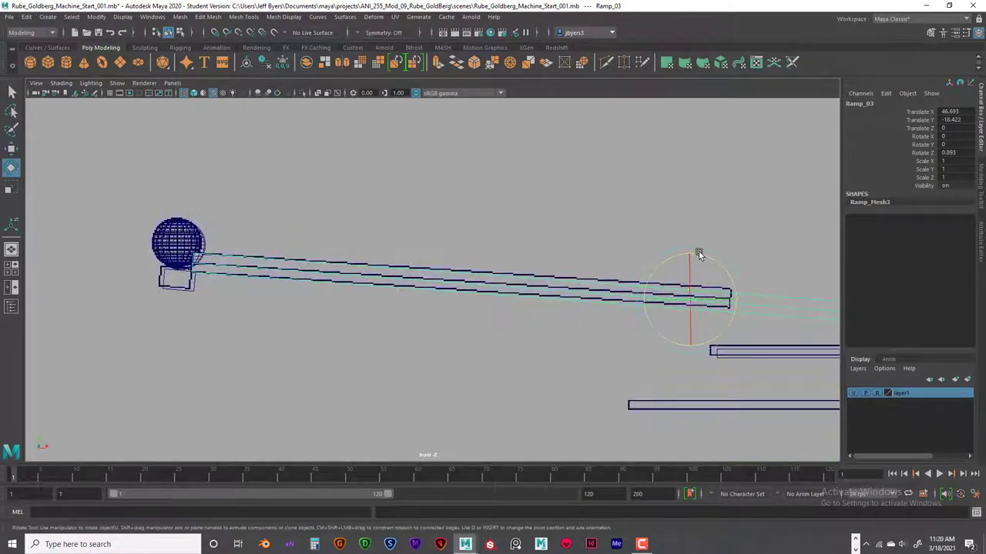
pyautogui.moveTo(699, 255); pyautogui.dragTo(695, 250)
pyautogui.press('w')
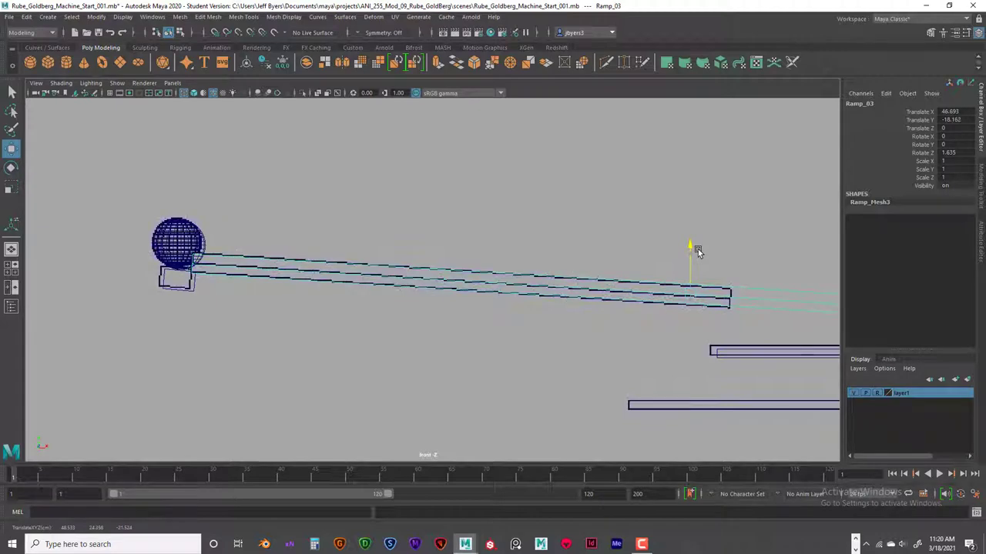
# - Shorten the duplicated ramp by moving its lower-end vertices back to where the reference ramp ends above the steps
pyautogui.scroll(-6, 670, 280)
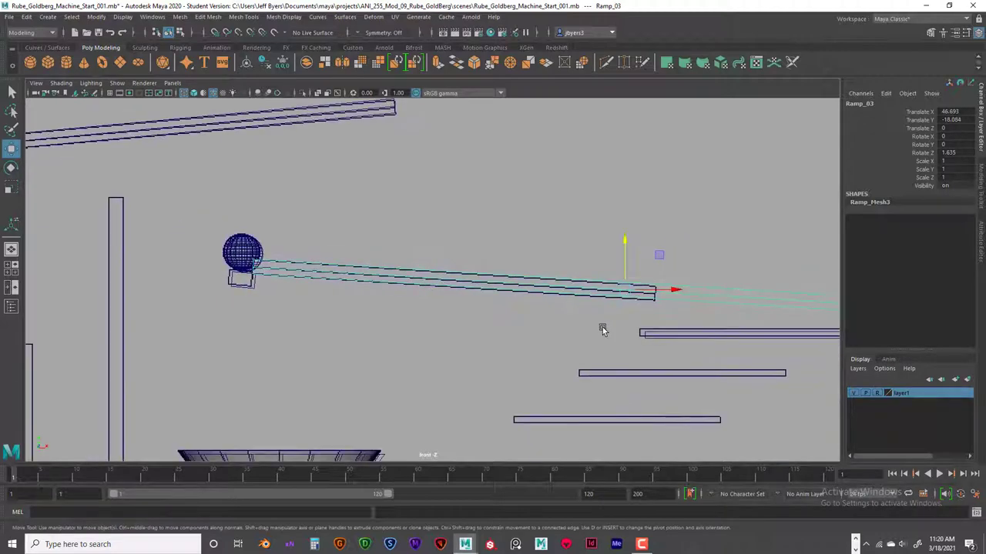
pyautogui.scroll(-2, 818, 302)
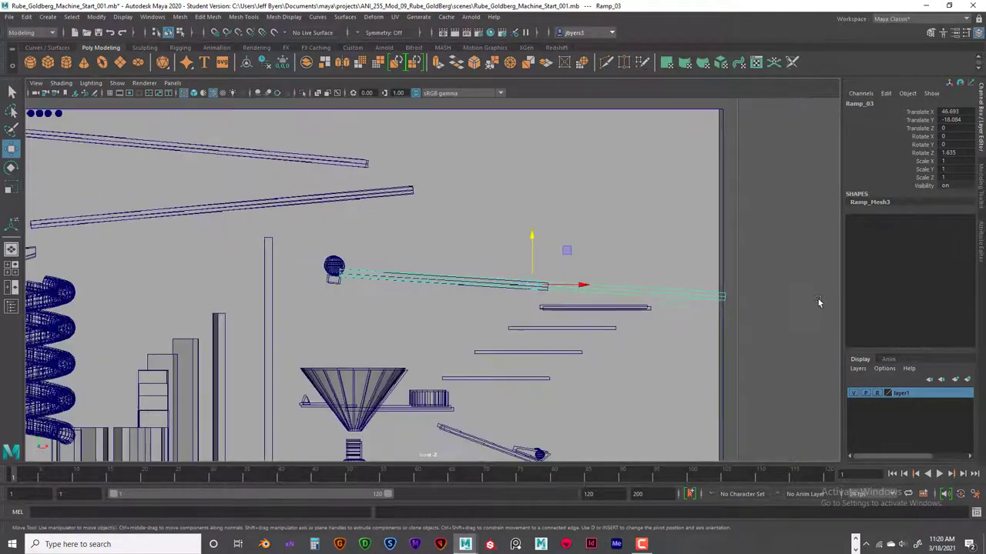
pyautogui.moveTo(806, 288); pyautogui.dragTo(801, 274, button='right')
pyautogui.moveTo(720, 275); pyautogui.dragTo(550, 261)
pyautogui.scroll(5, 545, 265)
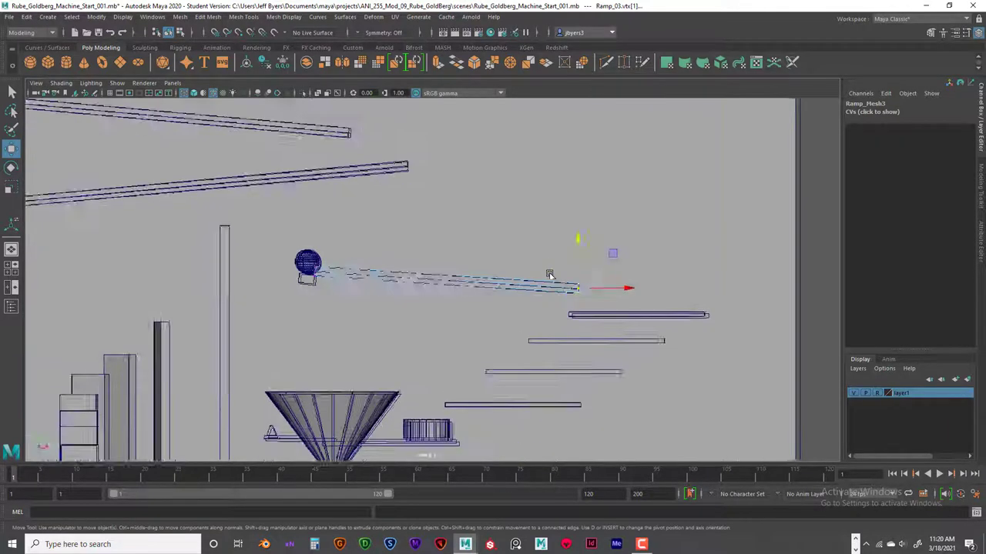
# - Fine-tune the lower-end vertices of the duplicated ramp to match the reference ramp, and return to object selection
pyautogui.moveTo(745, 297); pyautogui.dragTo(742, 296)
pyautogui.moveTo(684, 249); pyautogui.dragTo(682, 249)
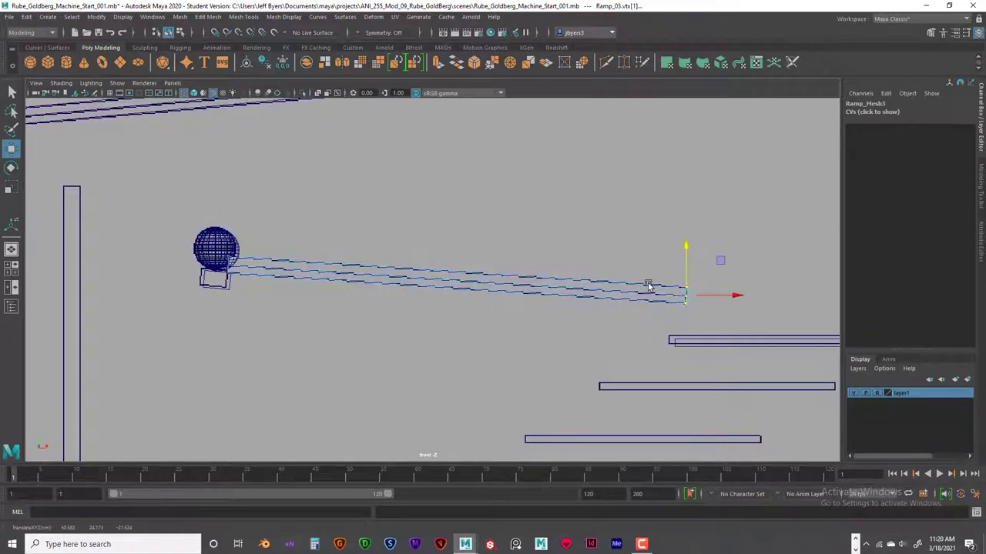
pyautogui.scroll(-2, 583, 294)
pyautogui.moveTo(513, 294); pyautogui.dragTo(562, 277, button='right')
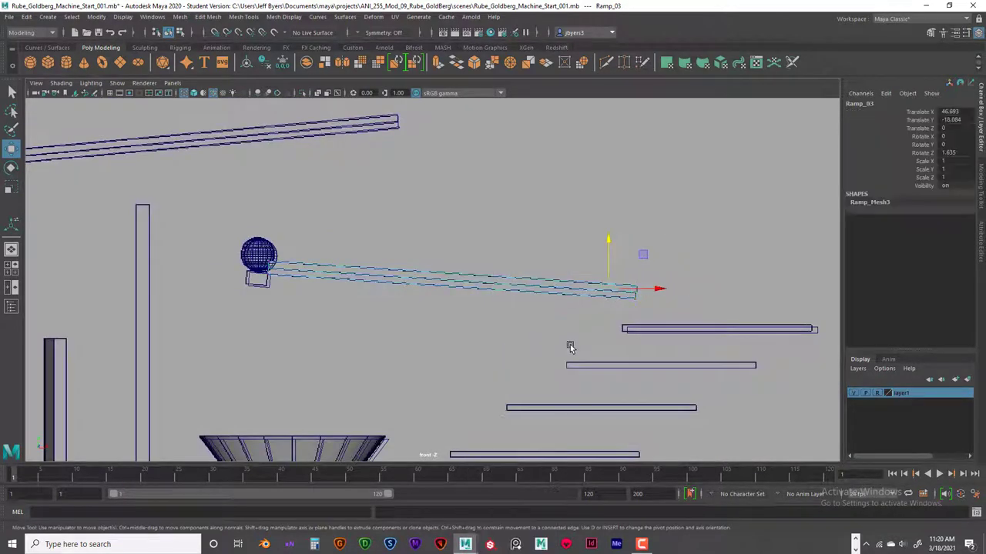
# - Align the top drop panel with its reference step at Translate X -0.439, Y 0.219 in the front view
pyautogui.scroll(-2, 623, 341)
pyautogui.click(690, 315)
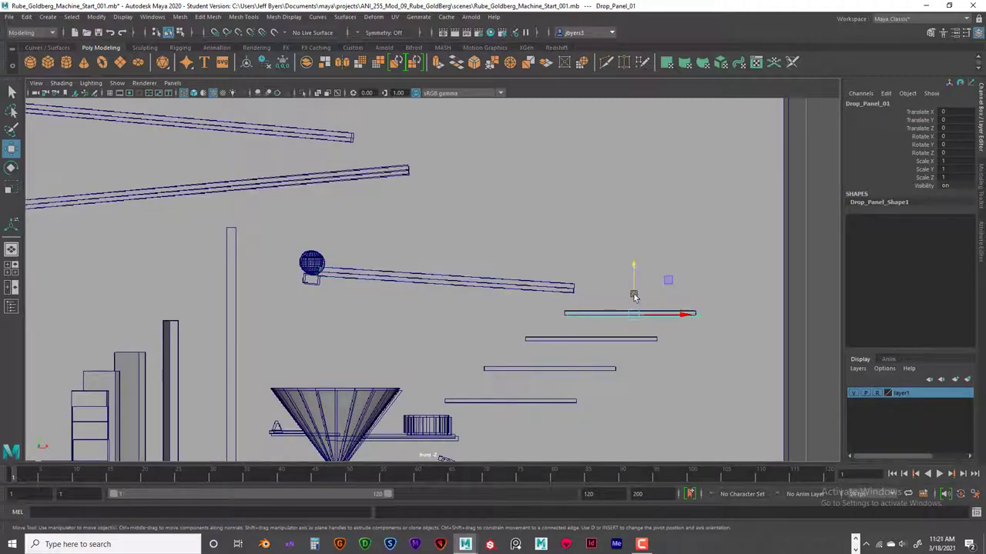
pyautogui.moveTo(634, 283); pyautogui.dragTo(634, 280)
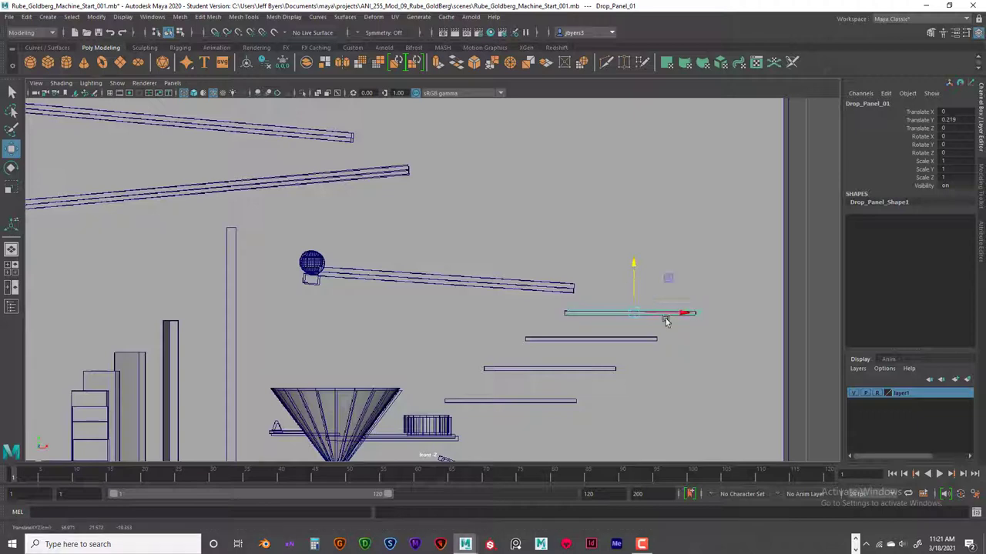
pyautogui.moveTo(685, 313); pyautogui.dragTo(682, 316)
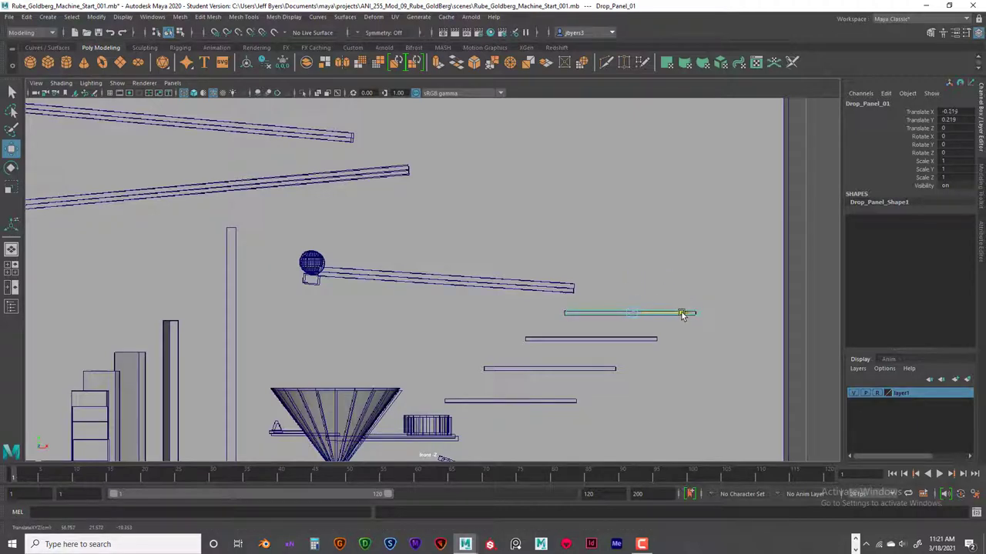
pyautogui.moveTo(680, 315); pyautogui.dragTo(632, 317)
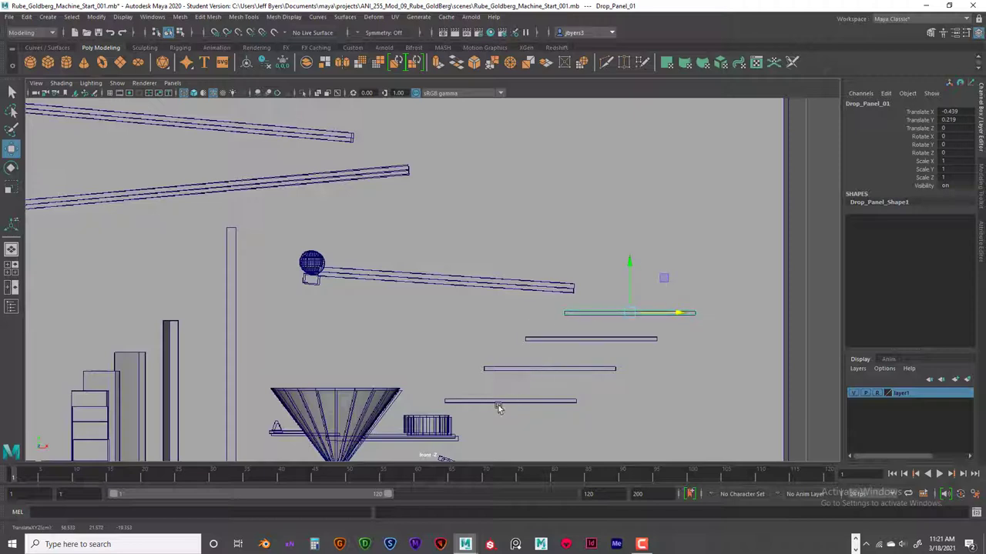
# - Check the cup-and-flag panel, the large funnel and the flip ramp against the reference in the front view
pyautogui.click(446, 437)
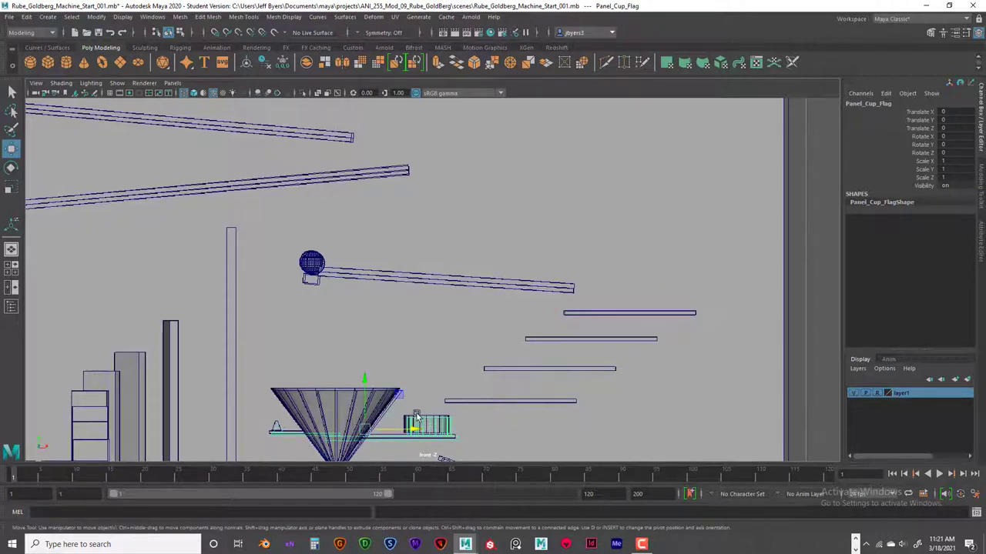
pyautogui.click(330, 389)
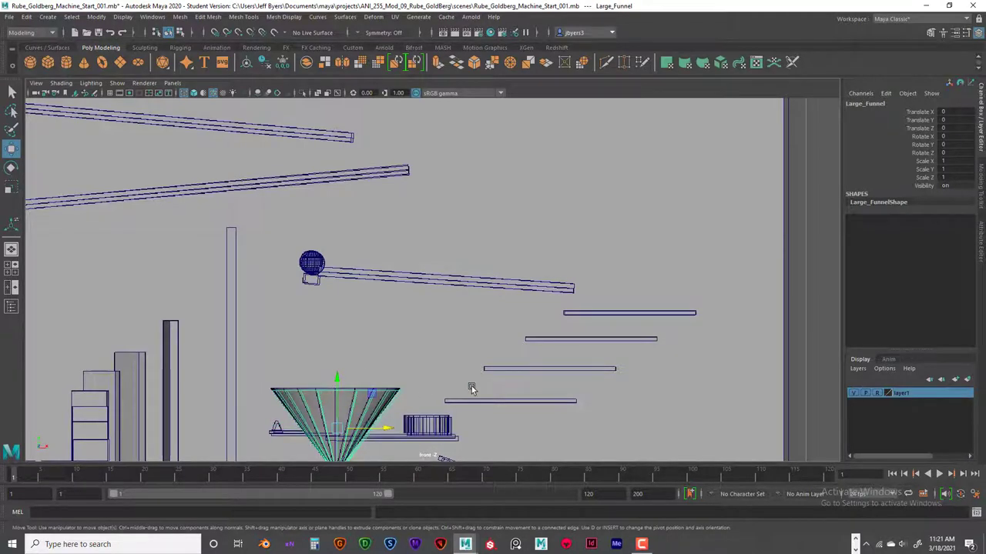
pyautogui.scroll(-3, 471, 386)
pyautogui.scroll(-1, 471, 385)
pyautogui.click(521, 441)
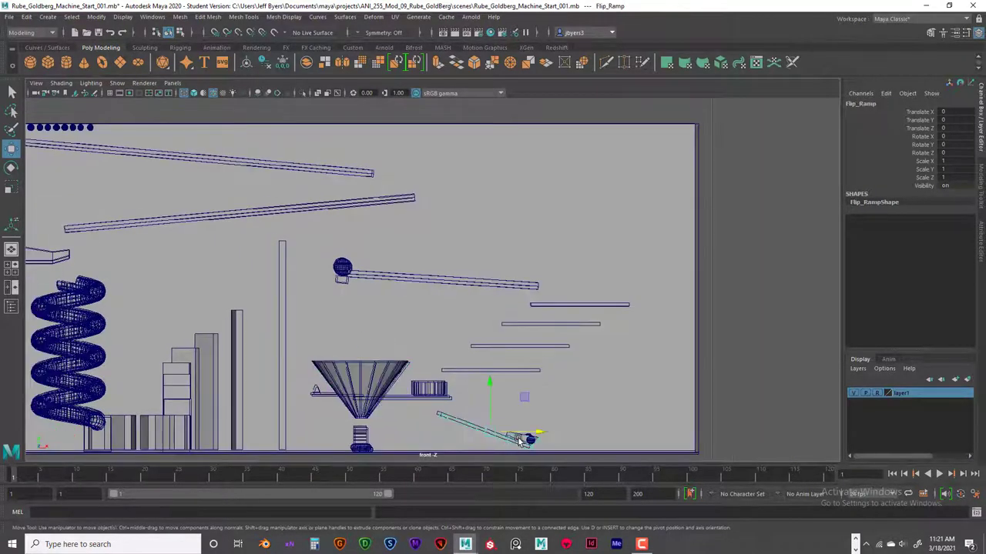
# - Inspect the flip ramp, medium ball and large funnel in the perspective view and compare the layout with the perspective reference
pyautogui.press('space')
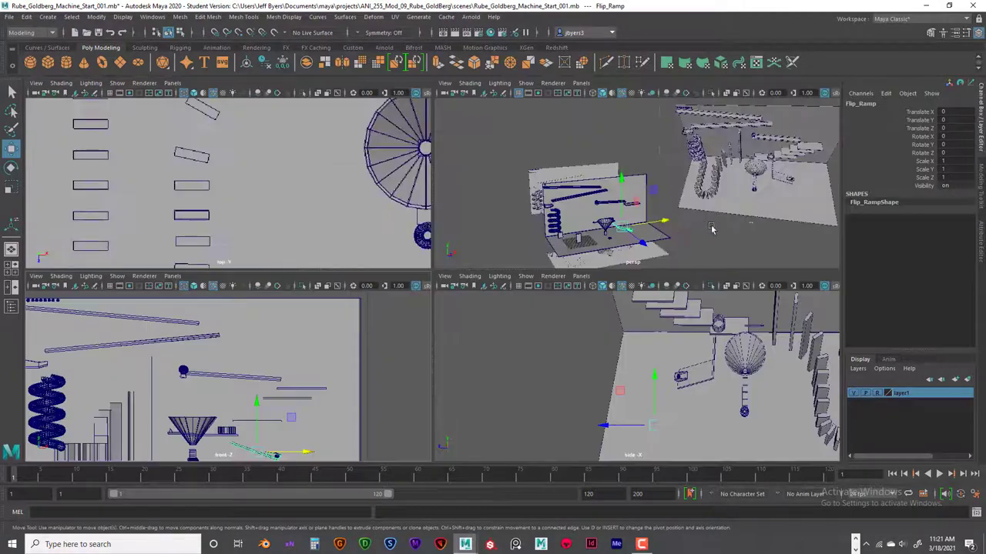
pyautogui.press('space')
pyautogui.keyDown('alt'); pyautogui.moveTo(407, 370); pyautogui.dragTo(525, 336); pyautogui.keyUp('alt')
pyautogui.scroll(6, 408, 279)
pyautogui.click(527, 340)
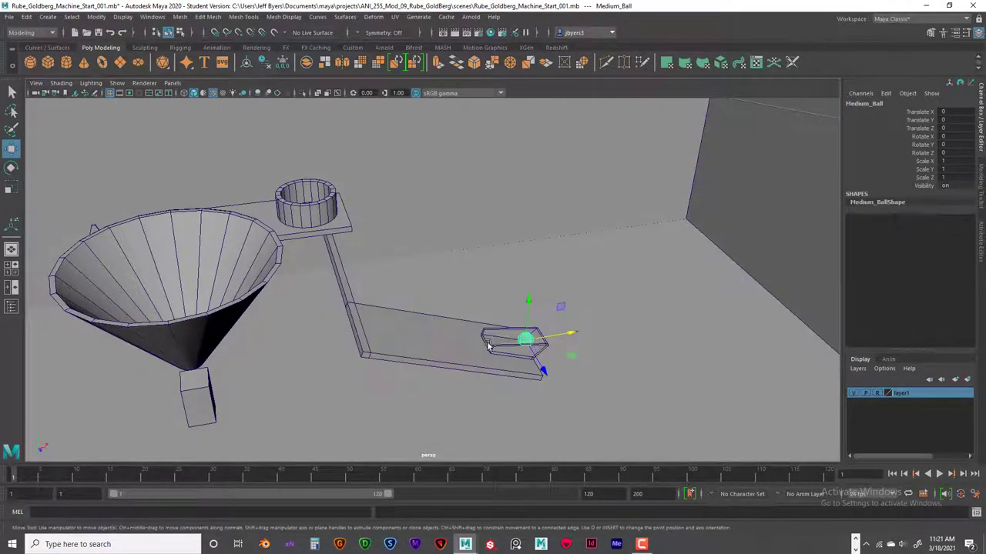
pyautogui.keyDown('alt'); pyautogui.moveTo(440, 341); pyautogui.dragTo(385, 328); pyautogui.keyUp('alt')
pyautogui.scroll(3, 375, 337)
pyautogui.click(347, 254)
pyautogui.keyDown('alt'); pyautogui.moveTo(348, 254); pyautogui.dragTo(457, 288); pyautogui.keyUp('alt')
pyautogui.scroll(-10, 458, 288)
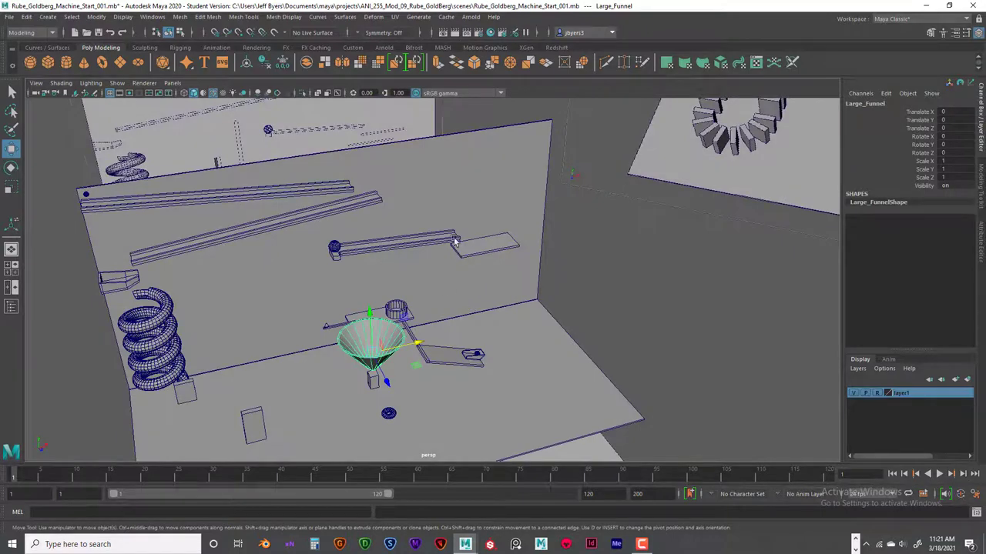
pyautogui.keyDown('alt'); pyautogui.moveTo(480, 253); pyautogui.dragTo(693, 174); pyautogui.keyUp('alt')
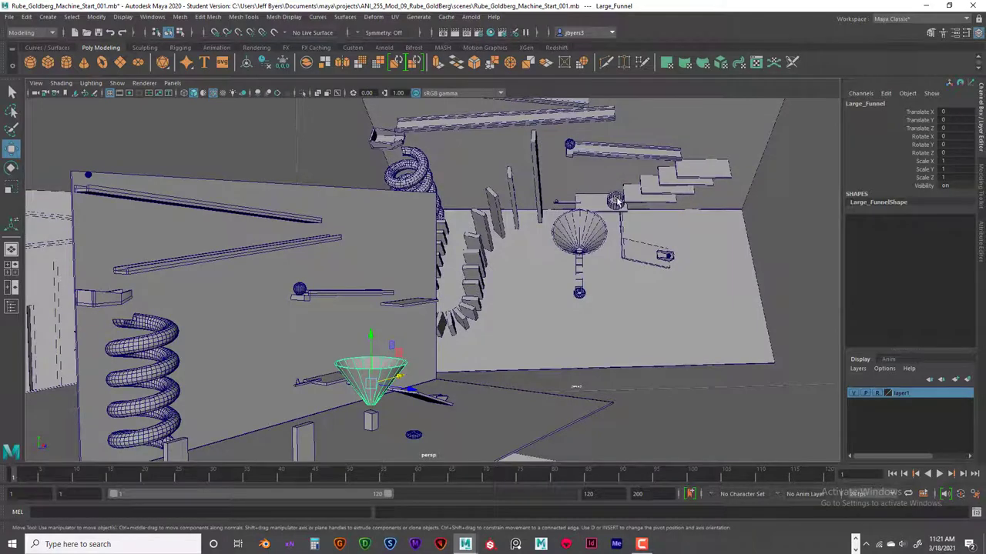
pyautogui.keyDown('alt'); pyautogui.moveTo(627, 233); pyautogui.dragTo(485, 384); pyautogui.keyUp('alt')
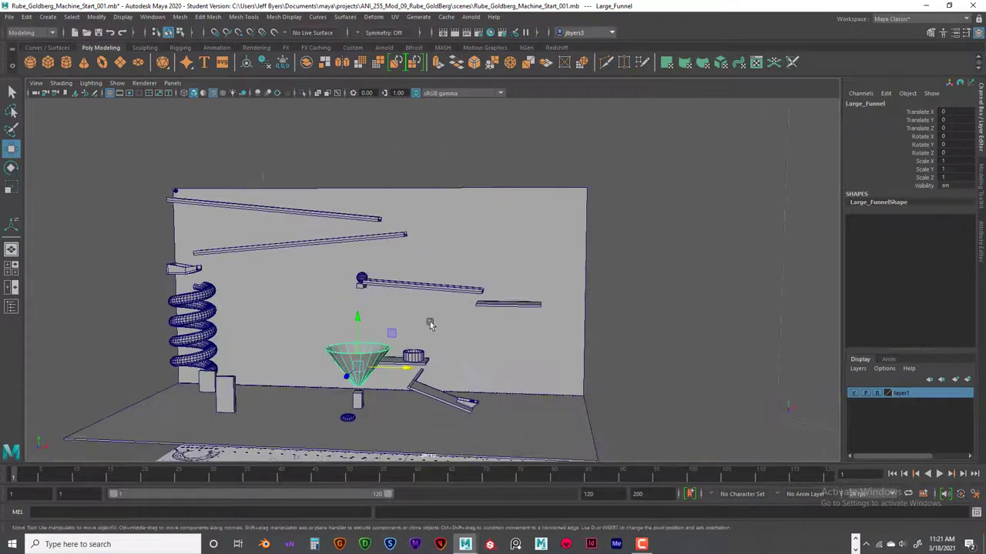
pyautogui.keyDown('alt'); pyautogui.moveTo(377, 367); pyautogui.dragTo(378, 337); pyautogui.keyUp('alt')
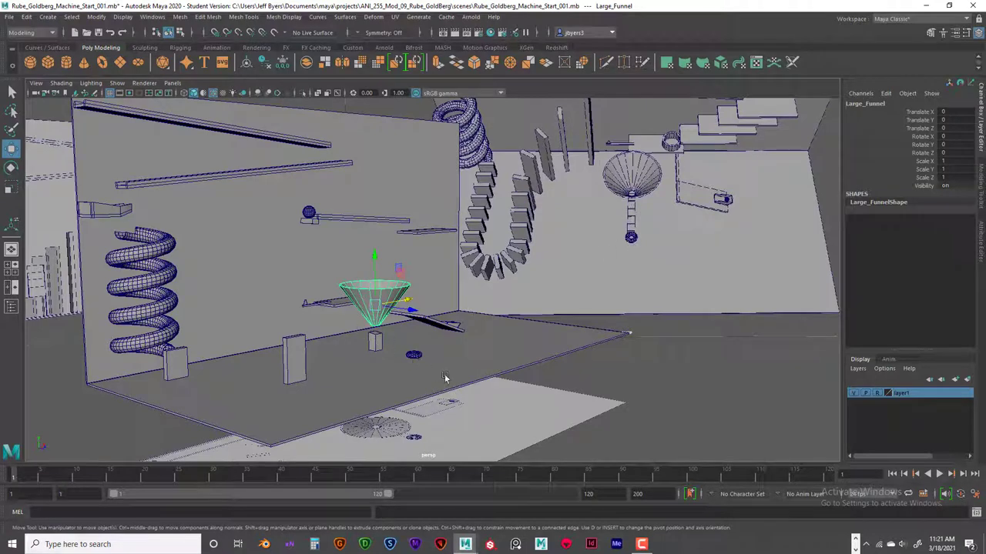
# - Duplicate the stair block below the funnel, place the copy beside it and lower the copy's top vertices for a shorter step
pyautogui.click(375, 340)
pyautogui.scroll(5, 440, 360)
pyautogui.moveTo(517, 295)
pyautogui.keyDown('alt'); pyautogui.mouseDown()
pyautogui.moveTo(528, 319)
pyautogui.moveTo(498, 326)
pyautogui.moveTo(514, 331)
pyautogui.mouseUp(); pyautogui.keyUp('alt')
pyautogui.moveTo(780, 276); pyautogui.dragTo(737, 259, button='right')
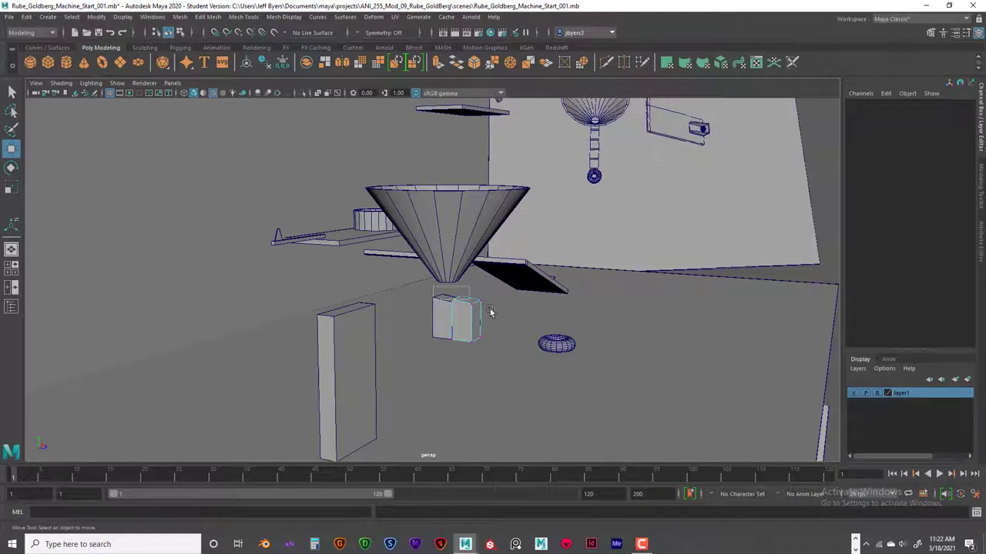
pyautogui.moveTo(478, 306); pyautogui.dragTo(425, 286)
pyautogui.hotkey('shift', 'z')
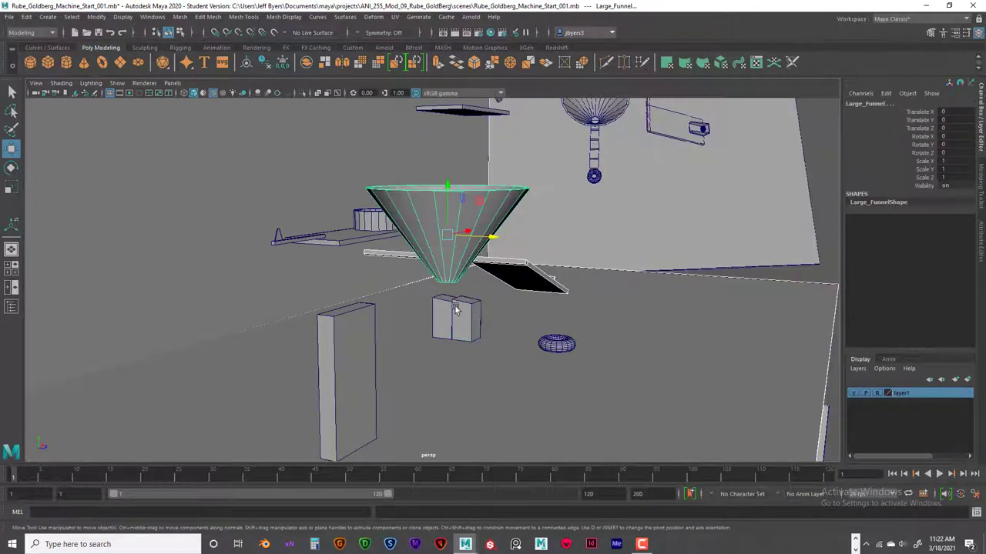
pyautogui.hotkey('ctrl', 'z')
pyautogui.moveTo(467, 252); pyautogui.dragTo(467, 265)
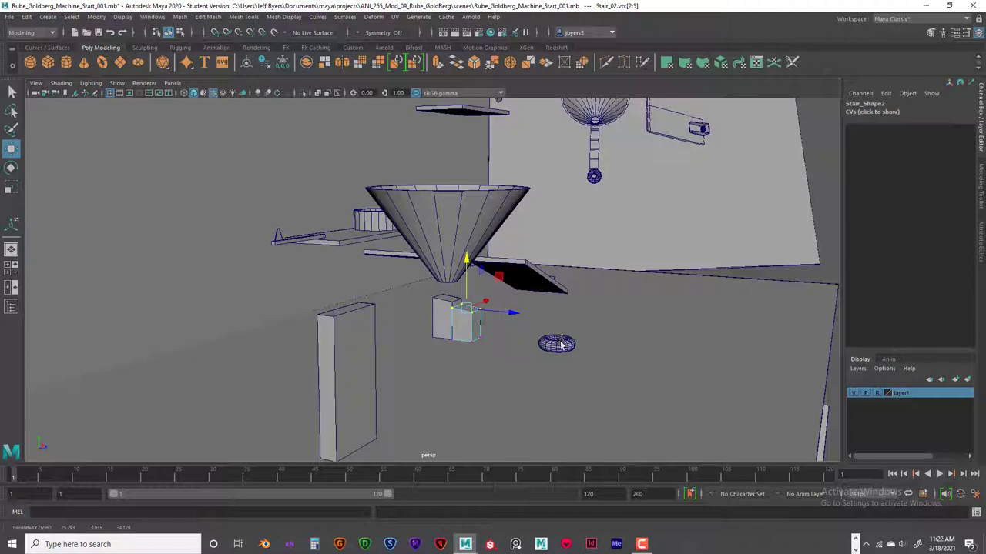
# - Examine the stair blocks and the whole machine alongside the front, top and perspective references
pyautogui.scroll(-3, 636, 299)
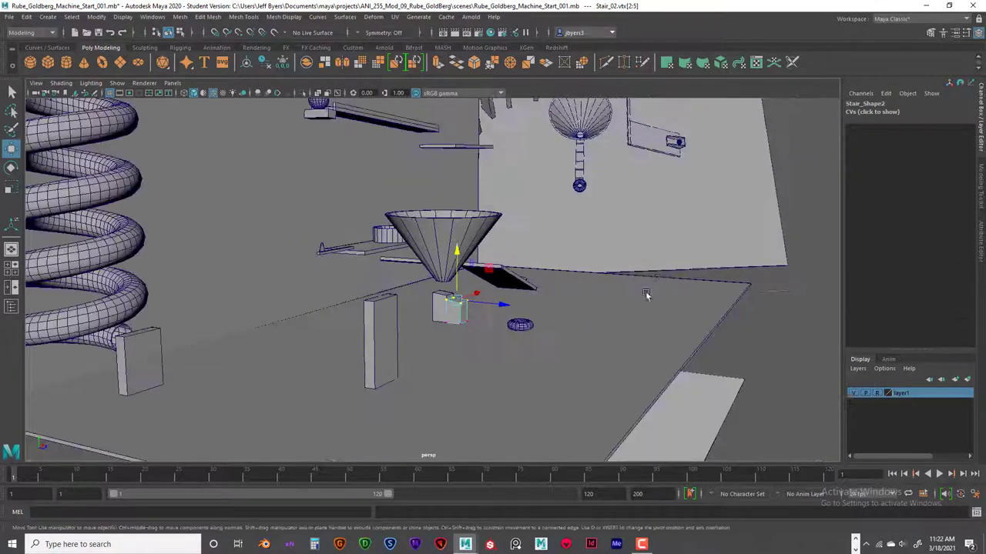
pyautogui.keyDown('alt'); pyautogui.moveTo(636, 300); pyautogui.dragTo(658, 281); pyautogui.keyUp('alt')
pyautogui.keyDown('alt'); pyautogui.moveTo(682, 340); pyautogui.dragTo(649, 338); pyautogui.keyUp('alt')
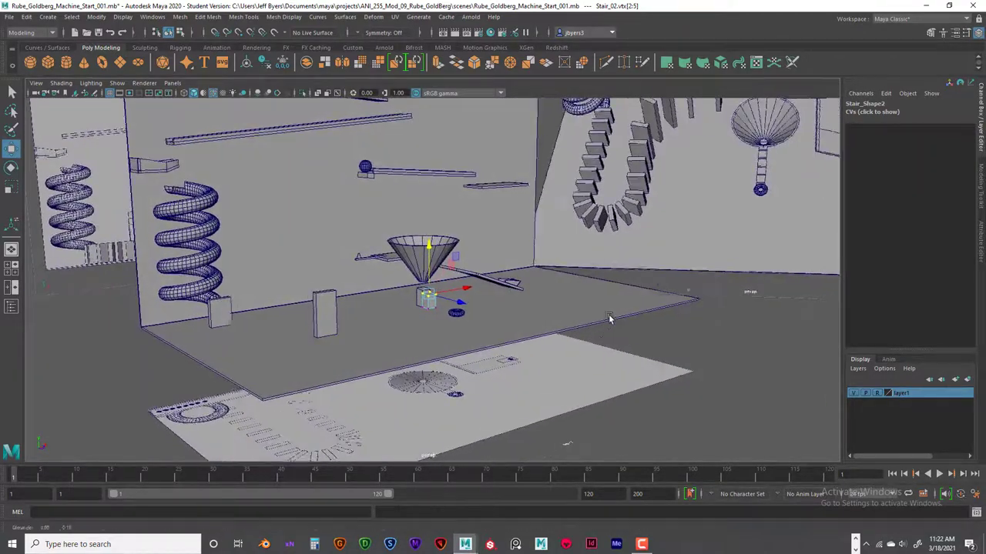
pyautogui.scroll(4, 599, 323)
pyautogui.keyDown('alt'); pyautogui.moveTo(607, 314); pyautogui.dragTo(567, 319); pyautogui.keyUp('alt')
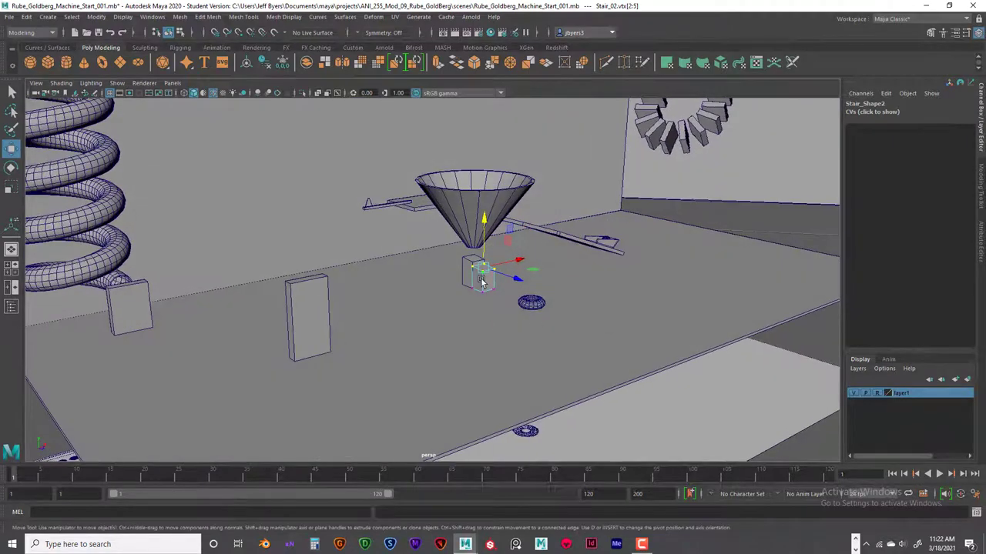
pyautogui.scroll(-5, 658, 351)
pyautogui.keyDown('alt'); pyautogui.moveTo(660, 351); pyautogui.dragTo(516, 311); pyautogui.keyUp('alt')
pyautogui.scroll(-2, 583, 309)
pyautogui.keyDown('alt'); pyautogui.moveTo(583, 309); pyautogui.dragTo(625, 356); pyautogui.keyUp('alt')
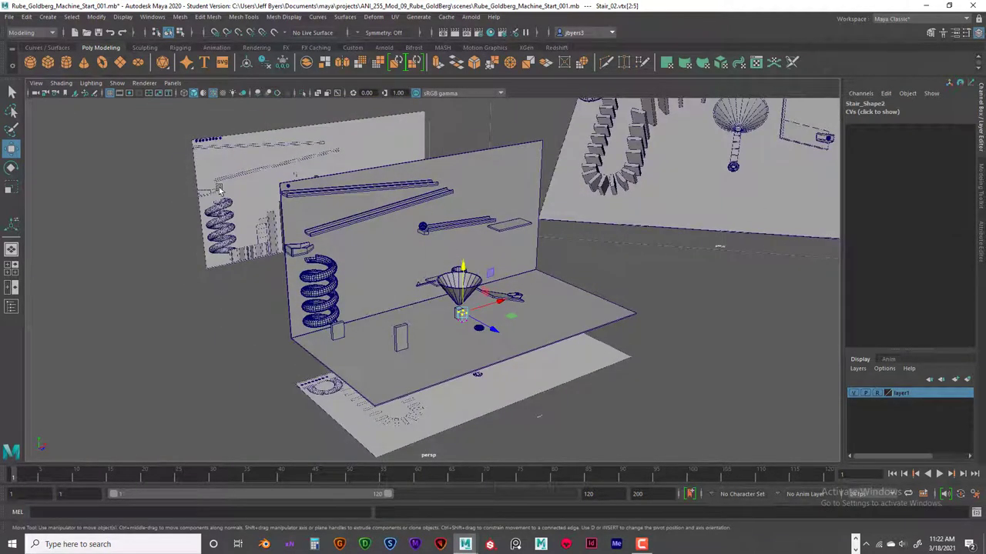
# - Save the scene under the new name Rube_Goldberg_Machine_Start_001_Setup.mb, accepting the student version notice
pyautogui.click(9, 17)
pyautogui.click(35, 72)
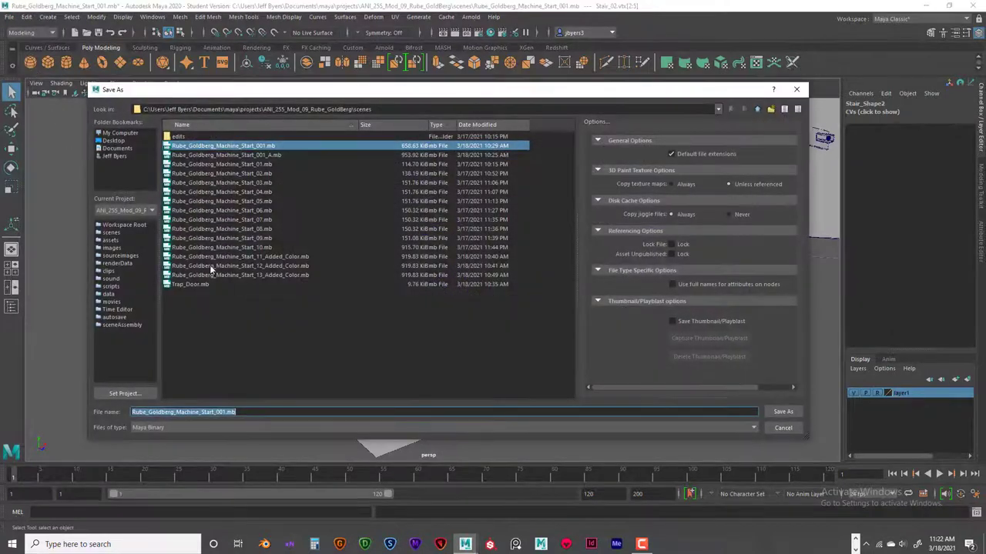
pyautogui.click(240, 412)
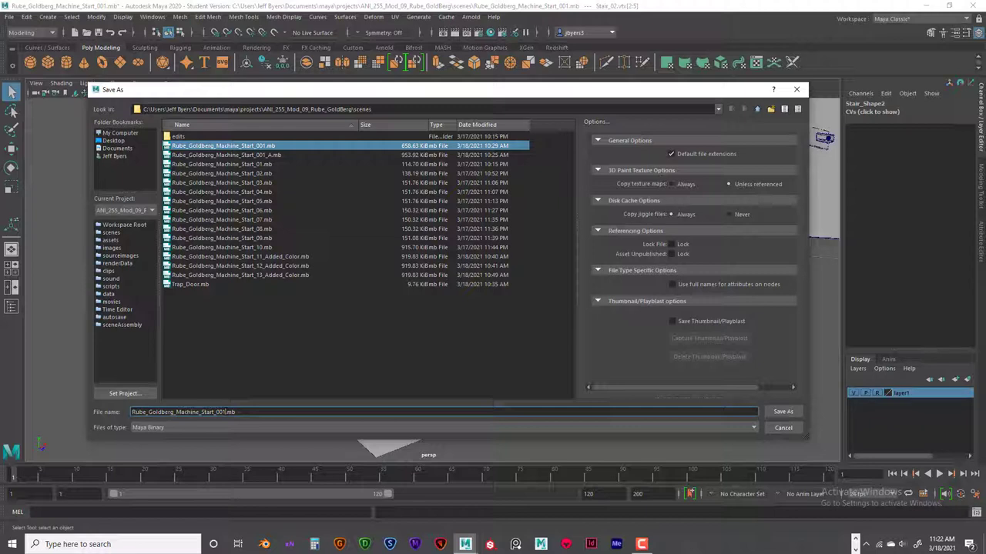
pyautogui.write('_Setup')
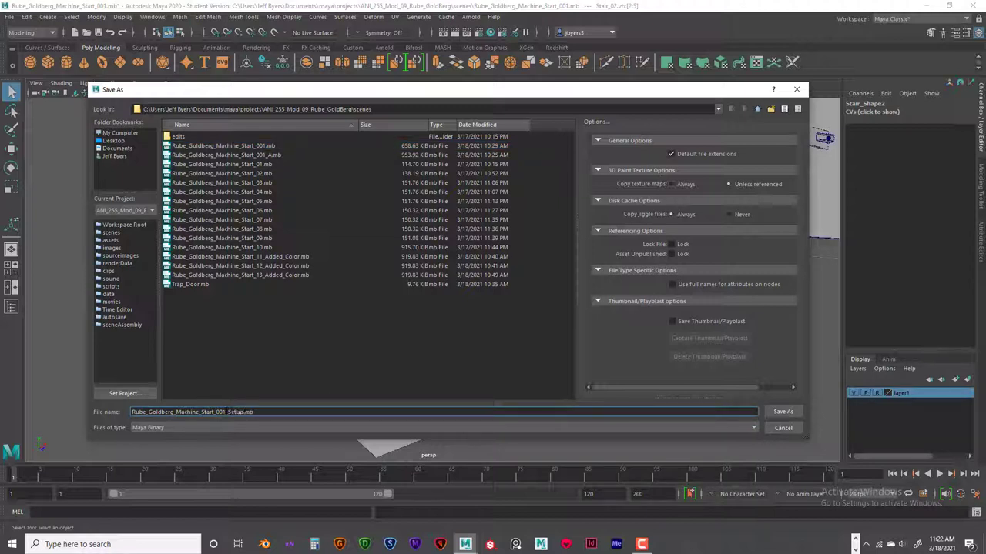
pyautogui.click(778, 413)
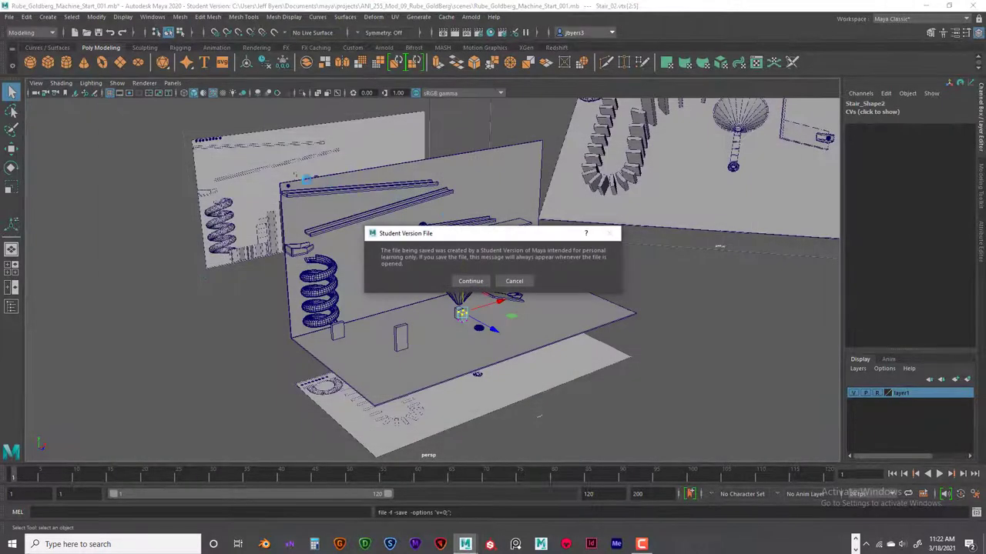
pyautogui.click(470, 281)
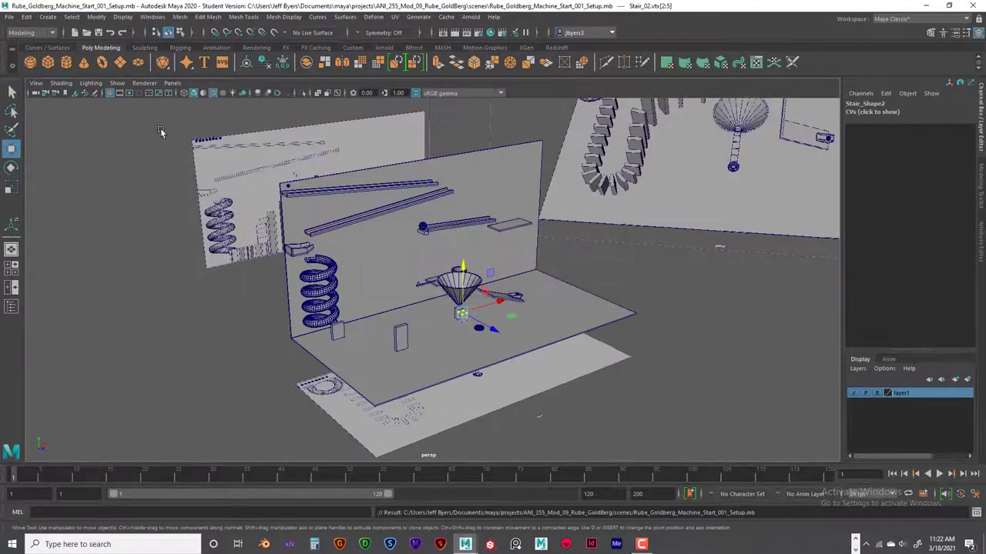
# - Open the scene Rube_Goldberg_Machine_Start_13_Added_Color.mb and accept the student version notice
pyautogui.click(9, 17)
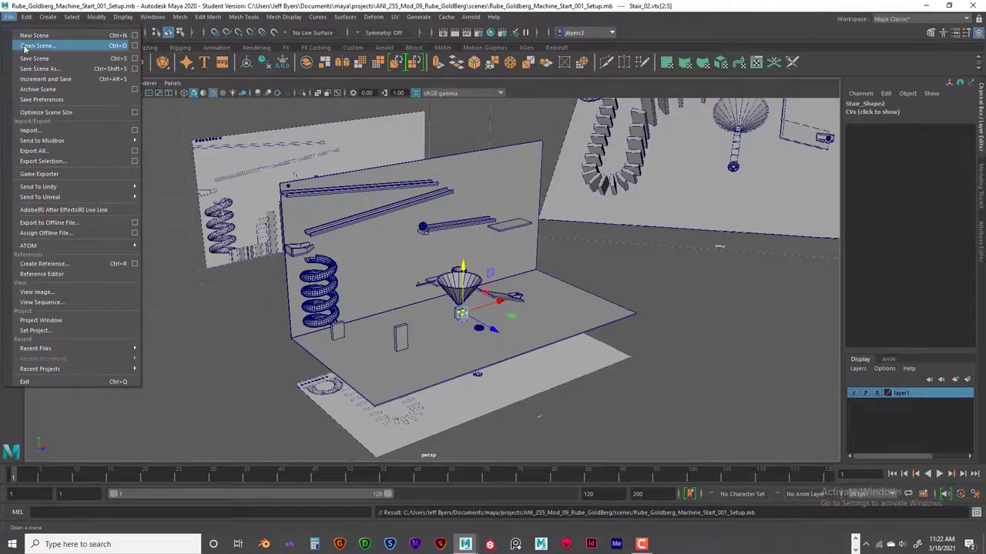
pyautogui.click(35, 38)
pyautogui.click(279, 284)
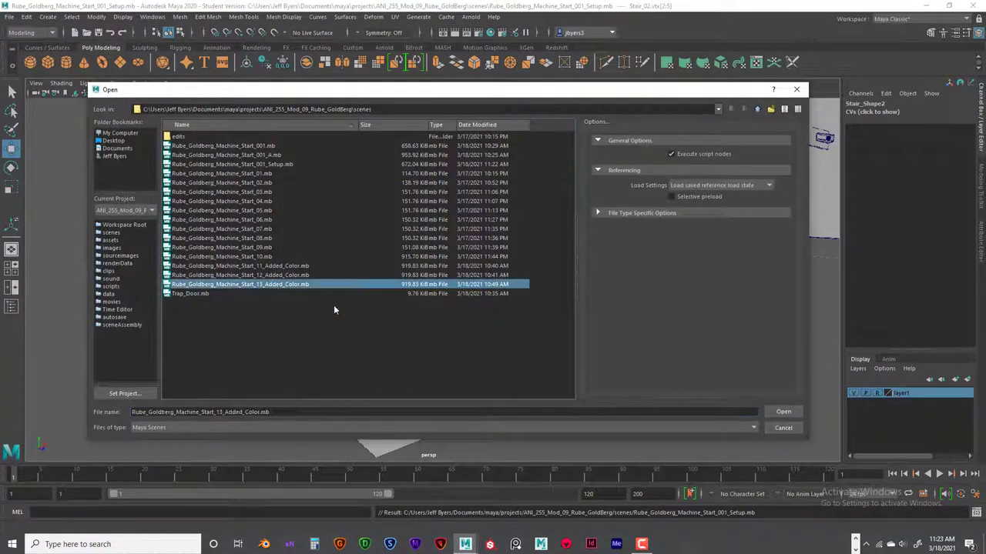
pyautogui.click(782, 411)
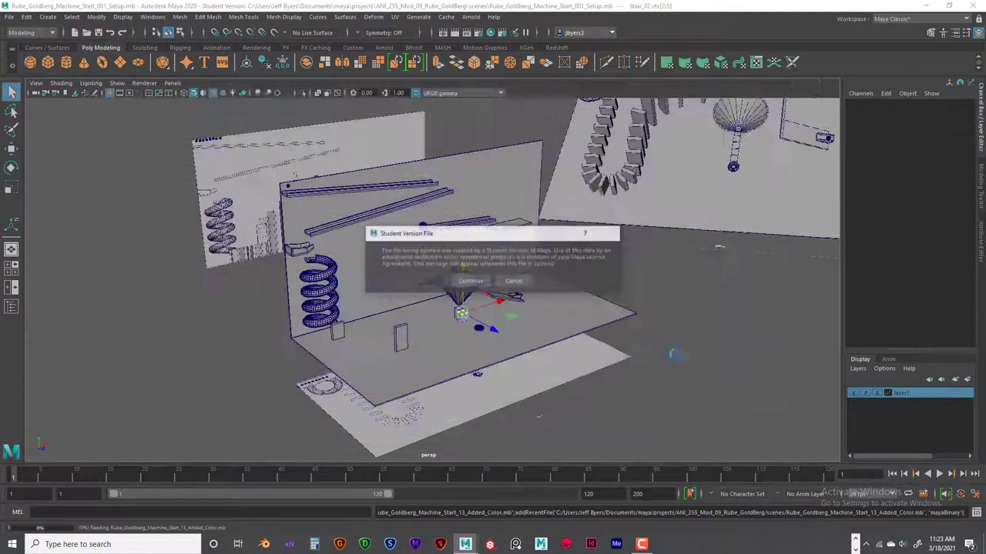
pyautogui.click(469, 281)
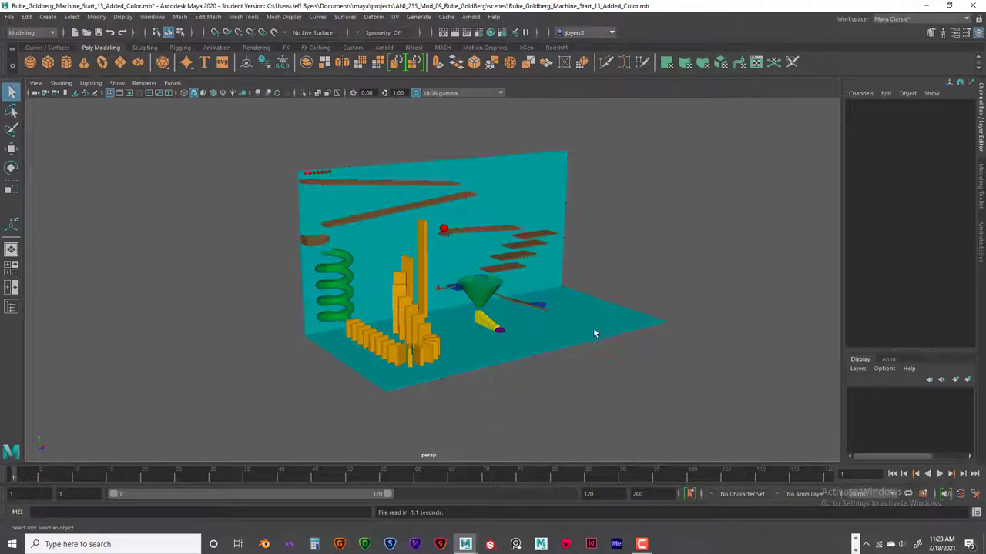
# - Examine up close how the yellow stairs descend from under the green funnel to the purple ring
pyautogui.scroll(5, 596, 330)
pyautogui.keyDown('alt'); pyautogui.moveTo(576, 348); pyautogui.dragTo(513, 318); pyautogui.keyUp('alt')
pyautogui.click(512, 323)
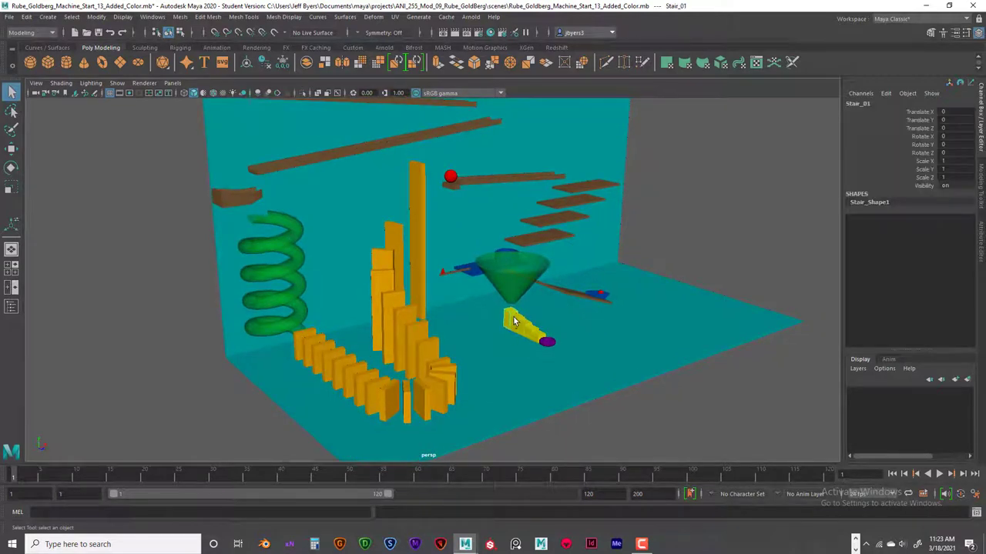
pyautogui.click(539, 342)
pyautogui.keyDown('alt'); pyautogui.moveTo(554, 358); pyautogui.dragTo(554, 315); pyautogui.keyUp('alt')
pyautogui.scroll(5, 605, 369)
pyautogui.click(398, 284)
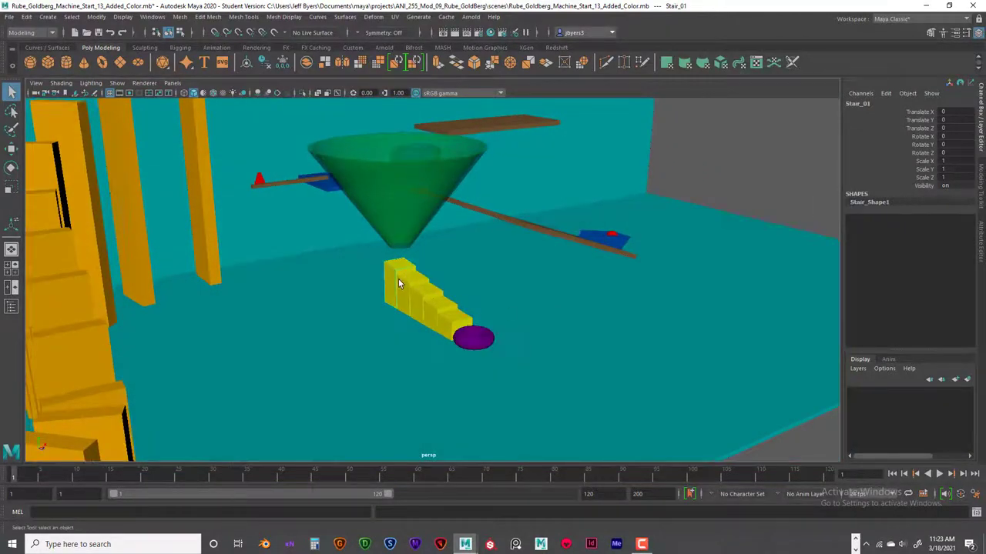
pyautogui.click(465, 337)
# - Review the complete coloured machine from a wider angle, including the wall and the spiral slide
pyautogui.keyDown('alt'); pyautogui.moveTo(557, 347); pyautogui.dragTo(445, 273); pyautogui.keyUp('alt')
pyautogui.click(572, 375)
pyautogui.click(439, 232)
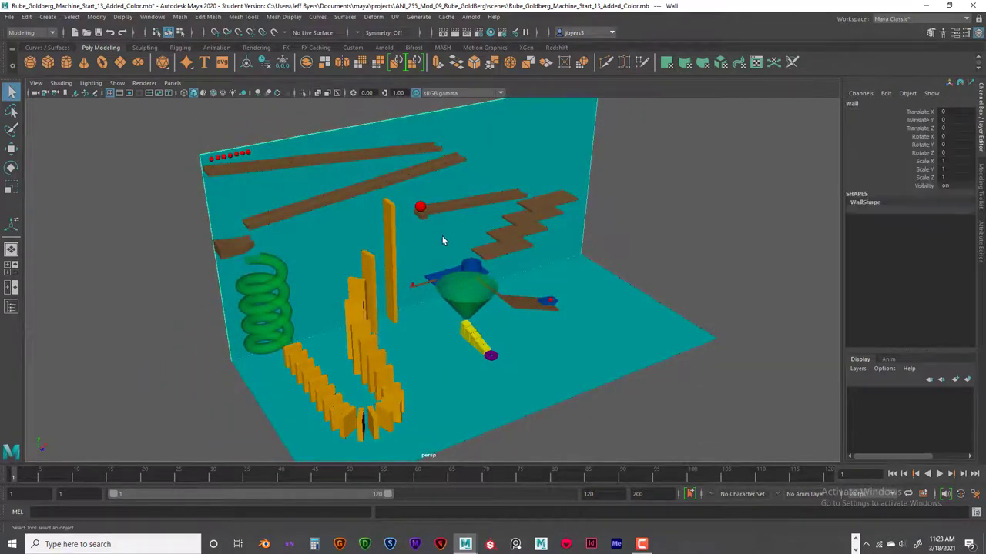
pyautogui.click(397, 270)
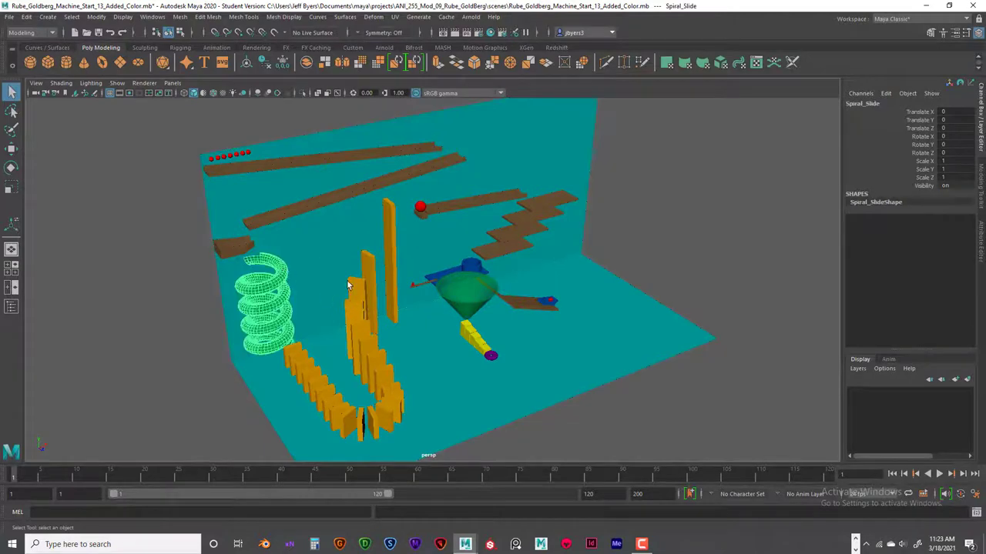
# - Examine the green spiral slide up close beside the start of the domino row
pyautogui.scroll(5, 350, 285)
pyautogui.click(278, 259)
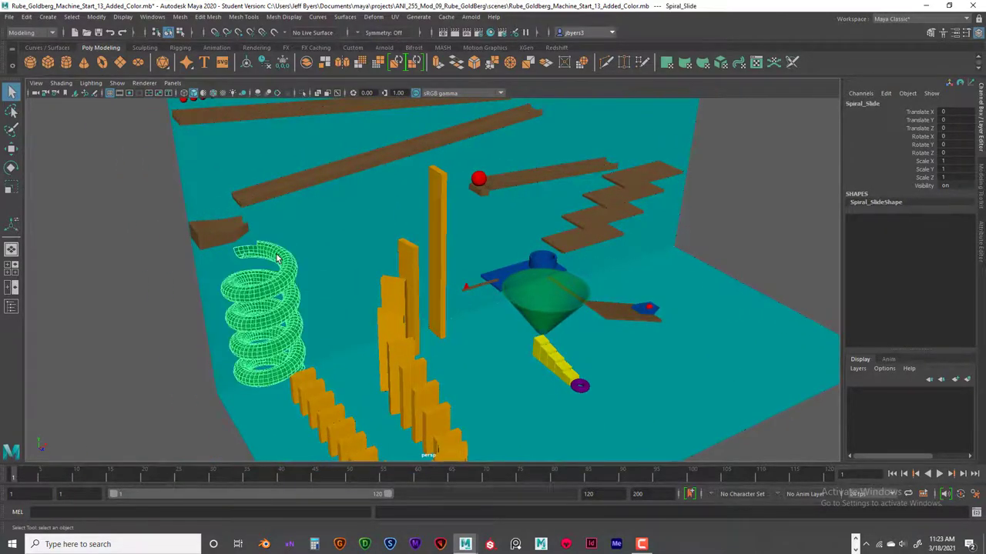
pyautogui.scroll(3, 316, 269)
pyautogui.keyDown('alt'); pyautogui.moveTo(316, 272); pyautogui.dragTo(391, 247, button='middle'); pyautogui.keyUp('alt')
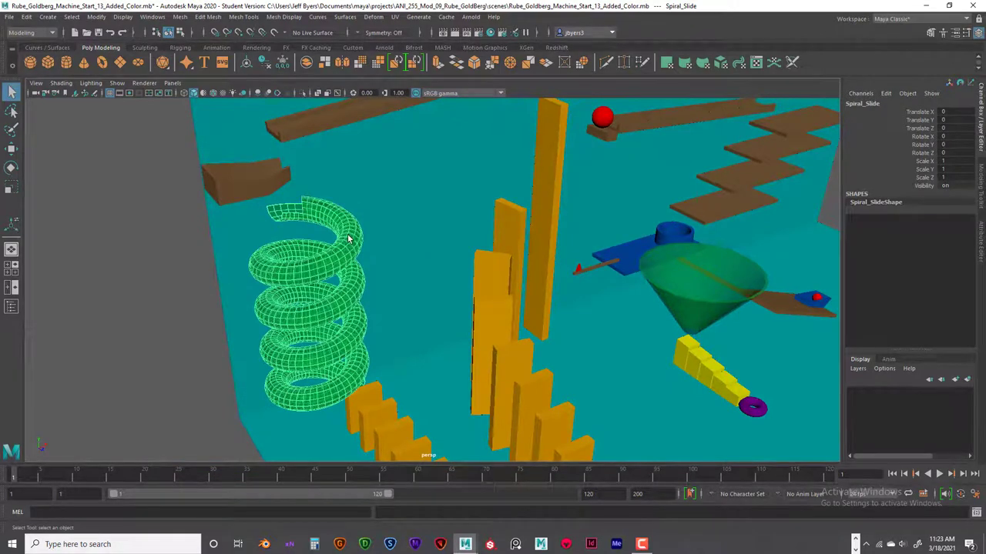
# - Show the top ramp's attributes and inspect its Ramp_TX material, then check the second ramp and the trap door
pyautogui.scroll(-6, 348, 237)
pyautogui.keyDown('alt'); pyautogui.moveTo(317, 224); pyautogui.dragTo(292, 193); pyautogui.keyUp('alt')
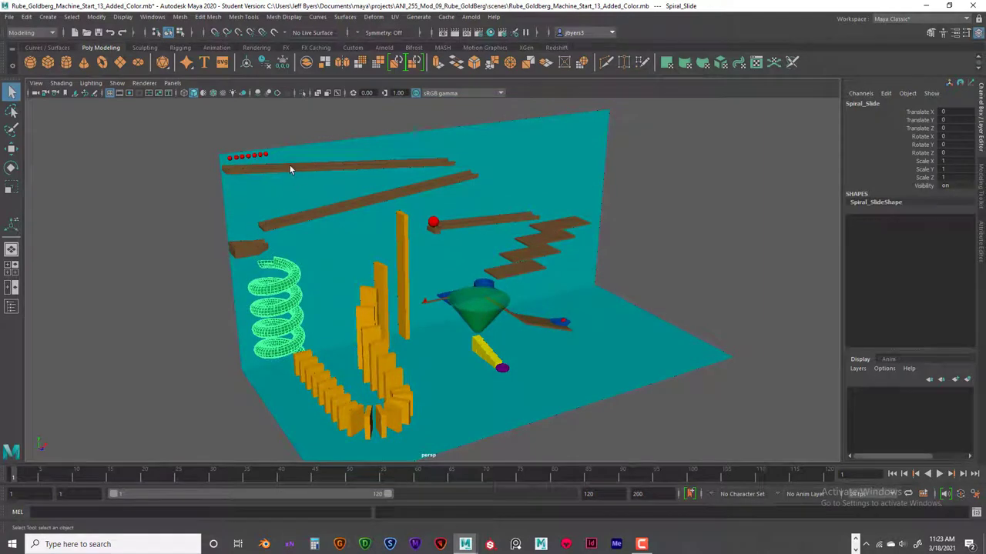
pyautogui.click(289, 166)
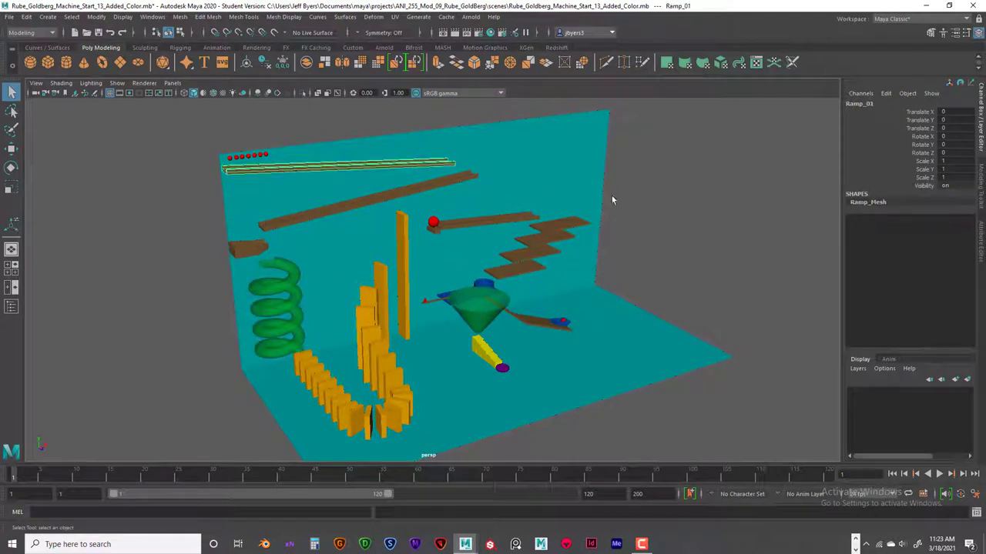
pyautogui.hotkey('ctrl', 'a')
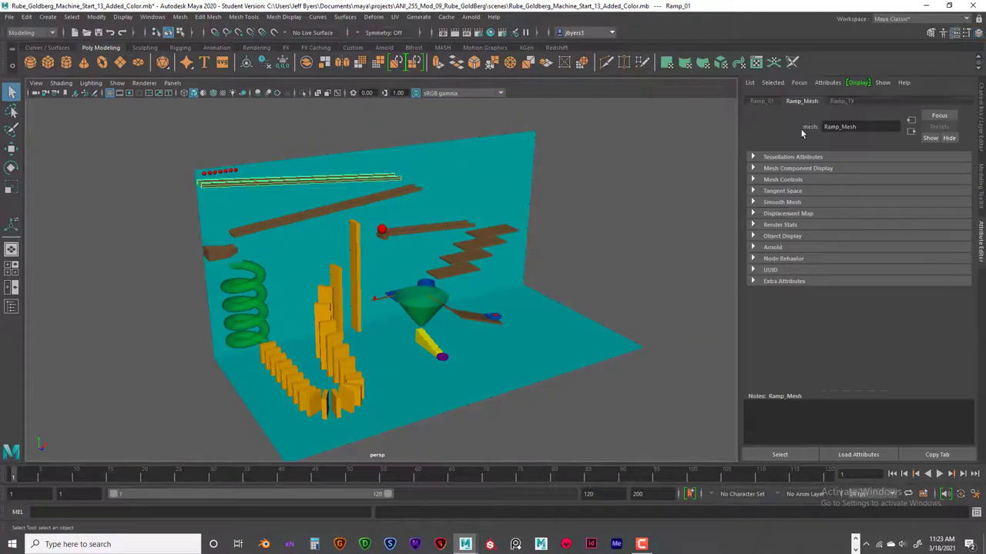
pyautogui.click(842, 102)
pyautogui.doubleClick(838, 126)
pyautogui.click(863, 128)
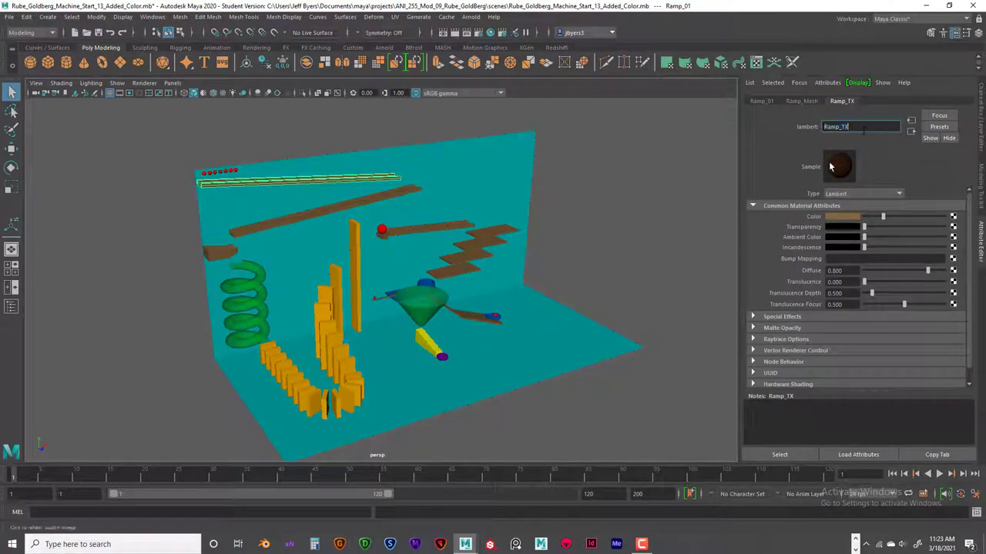
pyautogui.click(354, 201)
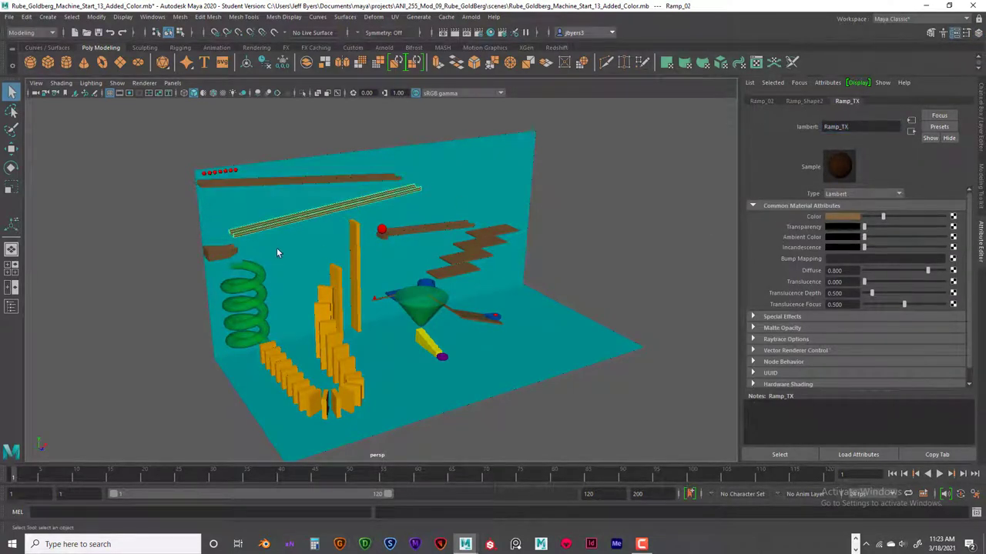
pyautogui.click(217, 257)
# - Compare the material attributes of the green spiral slide and the large funnel, including colour and transparency
pyautogui.click(243, 278)
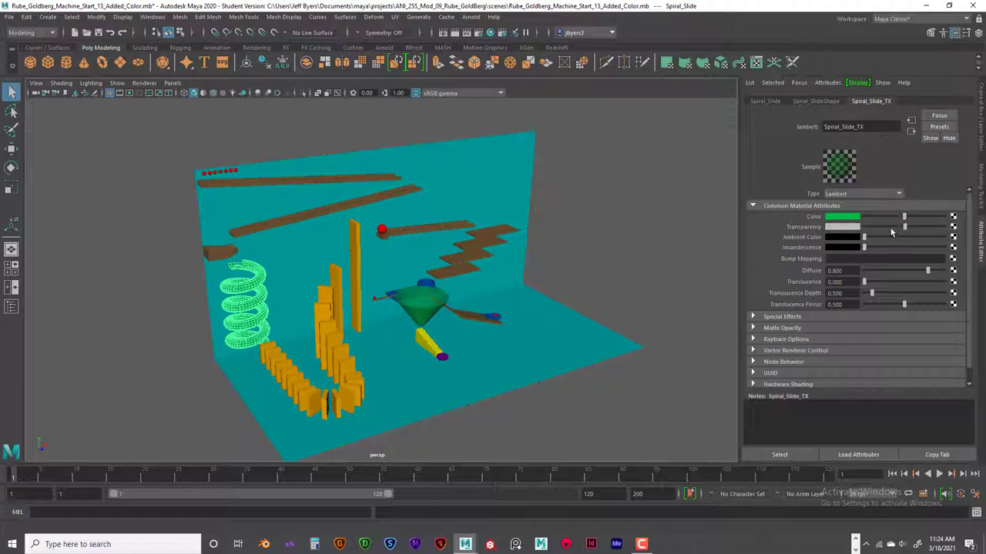
pyautogui.click(416, 312)
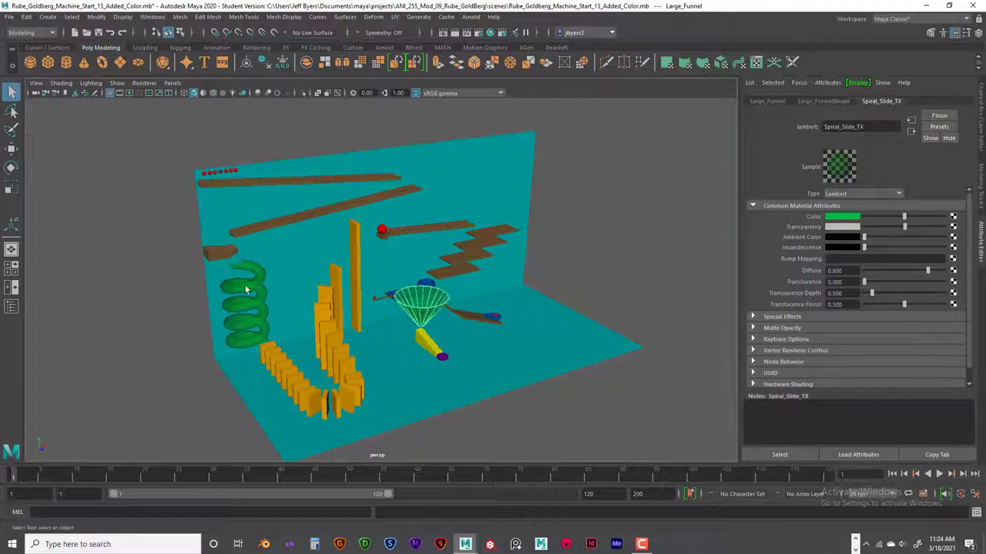
pyautogui.click(244, 289)
pyautogui.click(402, 308)
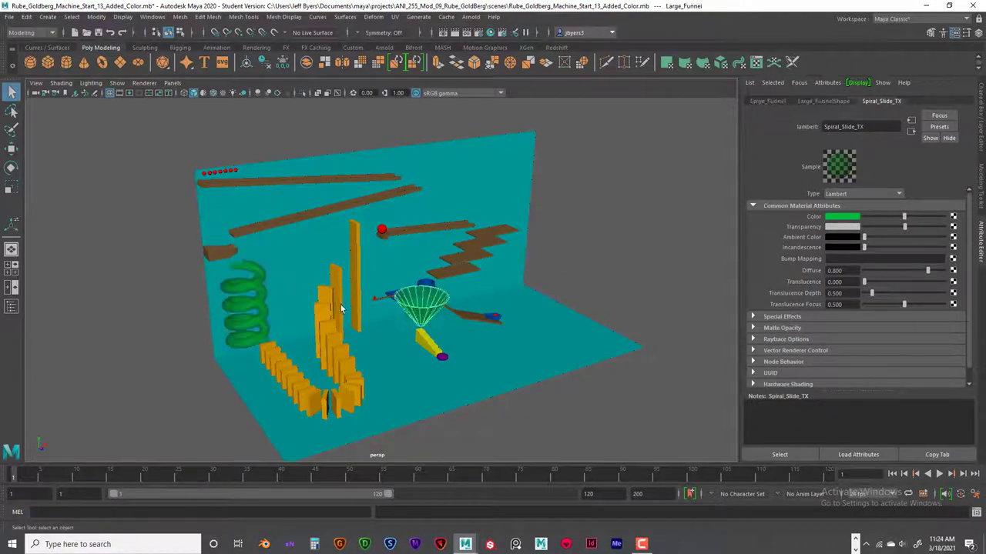
pyautogui.click(258, 299)
pyautogui.click(428, 310)
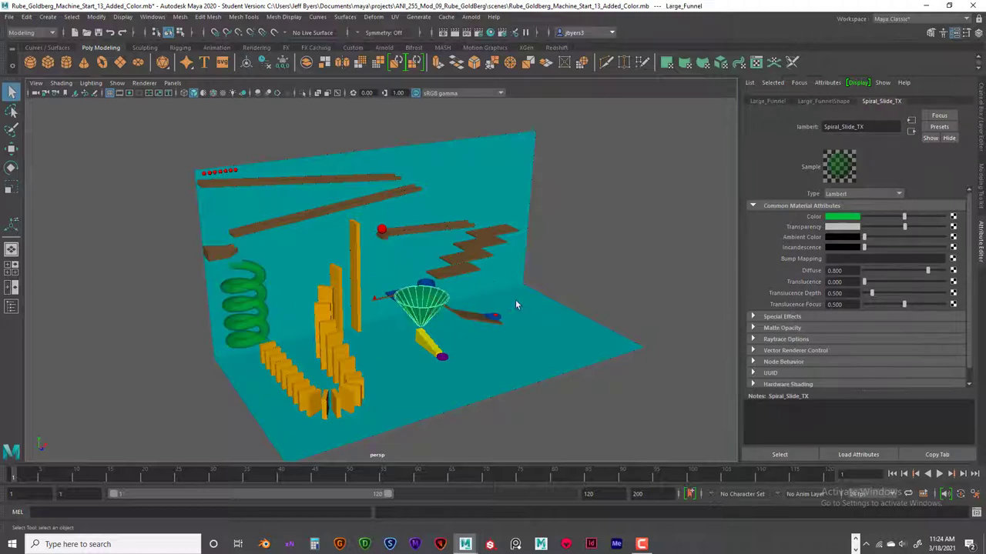
# - Inspect the material on several dominoes, from the tallest ones down to those at the curve
pyautogui.click(356, 233)
pyautogui.click(339, 277)
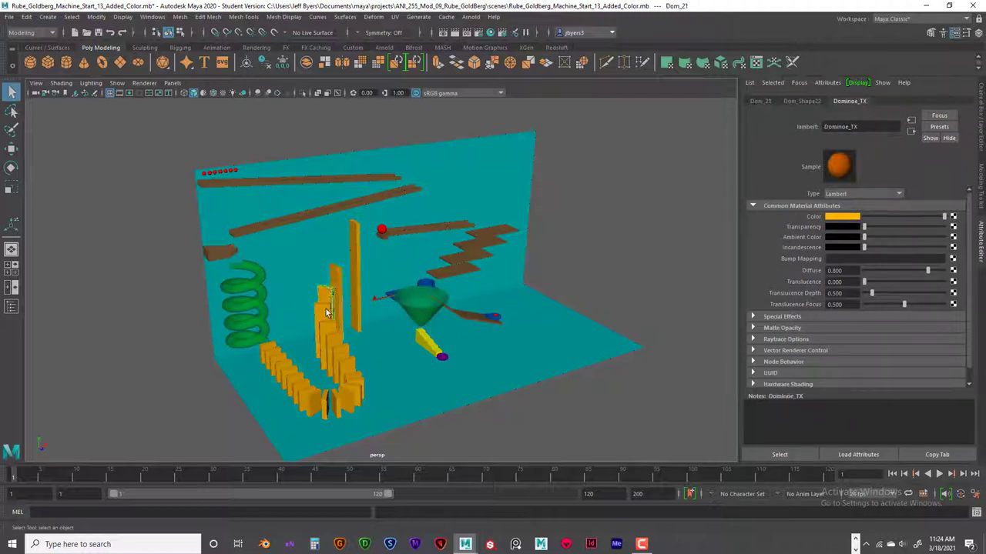
pyautogui.click(348, 372)
pyautogui.click(362, 381)
# - Check the materials of the short ramp, the ramp holder, the drop panels and the flip ramp
pyautogui.click(410, 231)
pyautogui.click(388, 231)
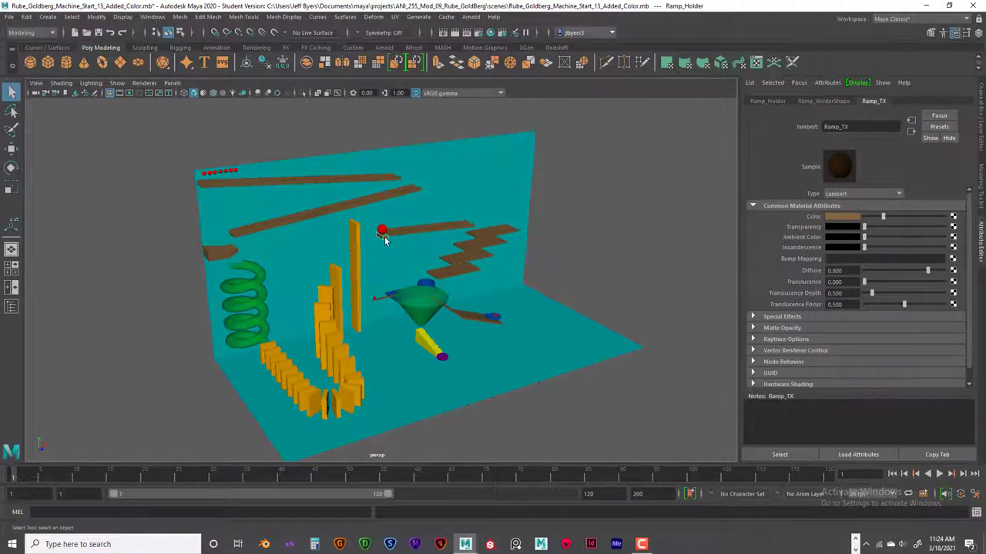
pyautogui.click(491, 231)
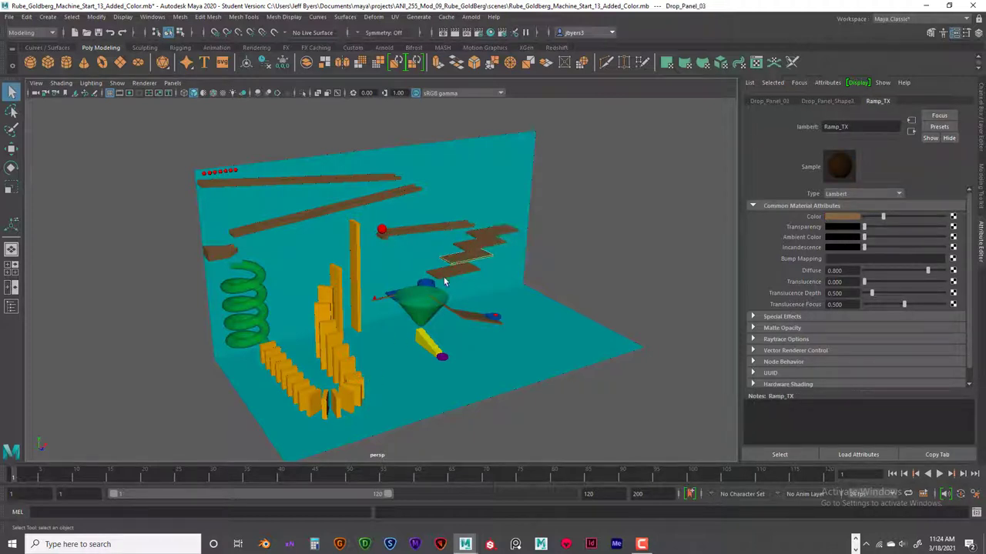
pyautogui.click(493, 321)
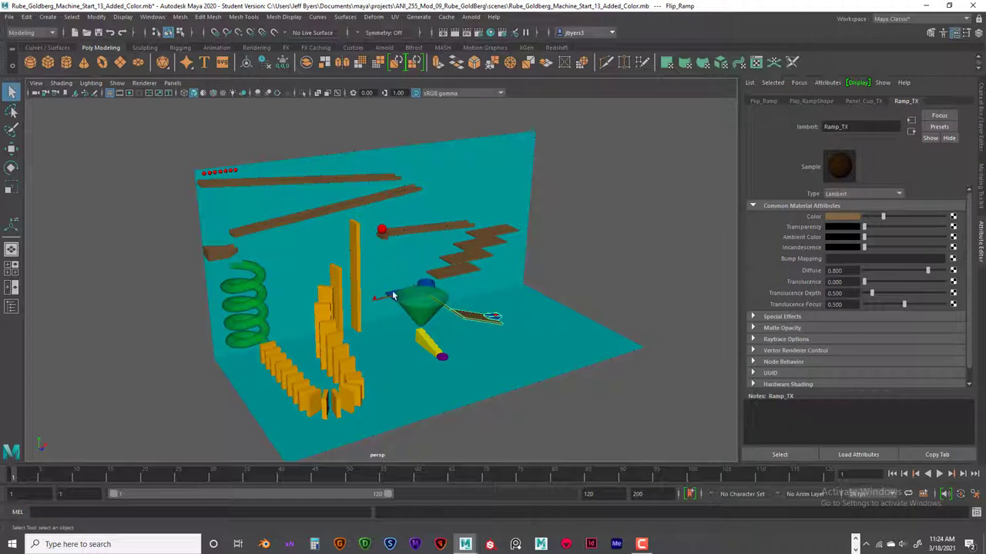
# - Check the materials of the yellow stairs, the purple ring, the floor and the wall
pyautogui.click(432, 343)
pyautogui.click(441, 356)
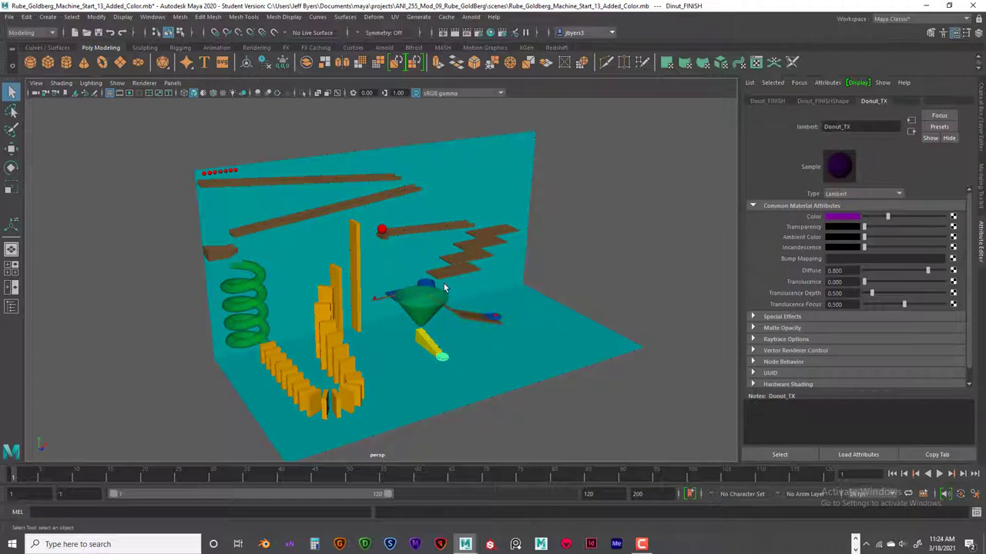
pyautogui.click(570, 251)
pyautogui.moveTo(561, 248)
pyautogui.keyDown('alt'); pyautogui.mouseDown()
pyautogui.moveTo(561, 233)
pyautogui.moveTo(554, 244)
pyautogui.mouseUp(); pyautogui.keyUp('alt')
pyautogui.click(413, 358)
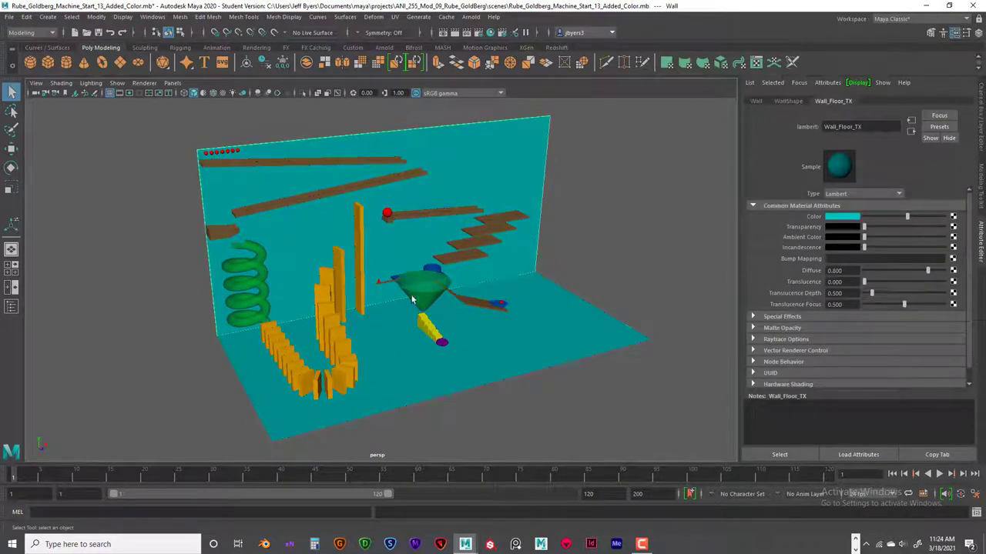
pyautogui.click(446, 178)
pyautogui.keyDown('alt'); pyautogui.moveTo(493, 179); pyautogui.dragTo(577, 171); pyautogui.keyUp('alt')
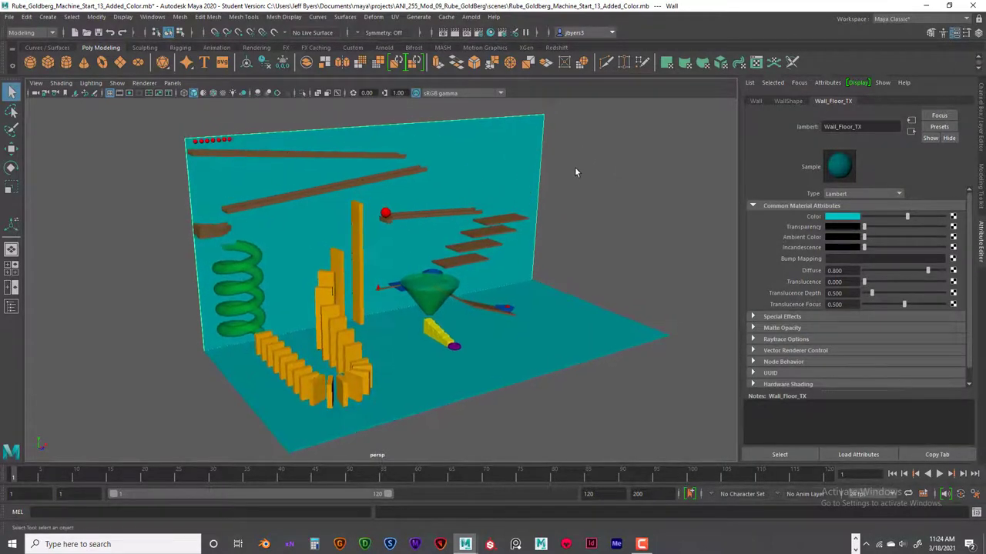
# - Check the tiny red balls above the top ramp, clear the selection and review the whole machine
pyautogui.click(610, 147)
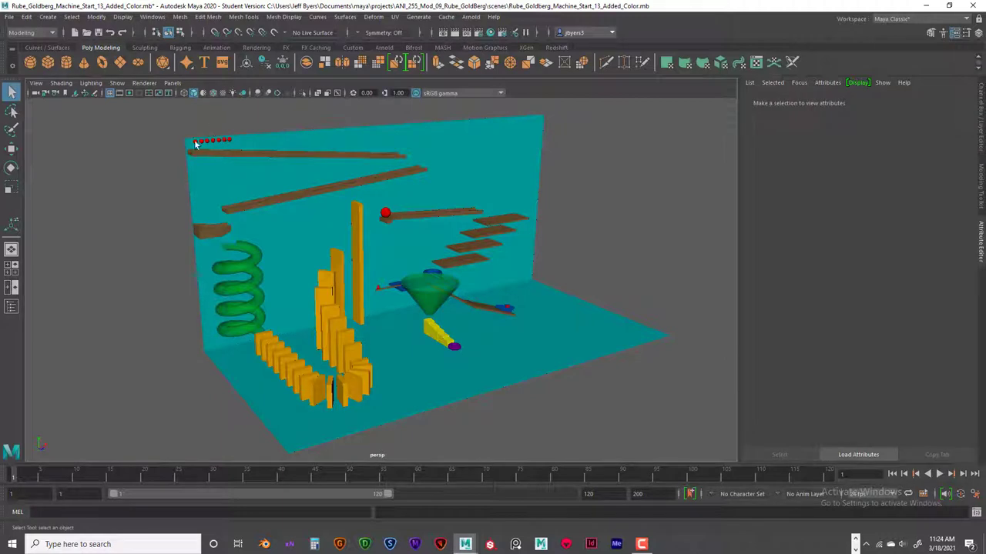
pyautogui.click(198, 144)
pyautogui.click(569, 150)
pyautogui.keyDown('alt'); pyautogui.moveTo(603, 263); pyautogui.dragTo(545, 266); pyautogui.keyUp('alt')
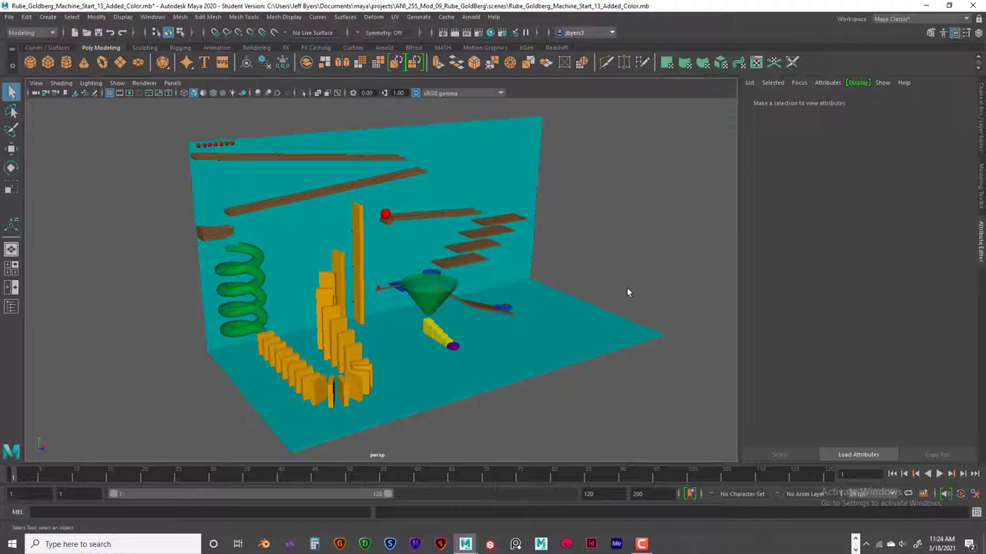
pyautogui.keyDown('alt'); pyautogui.moveTo(625, 277); pyautogui.dragTo(604, 276, button='right'); pyautogui.keyUp('alt')
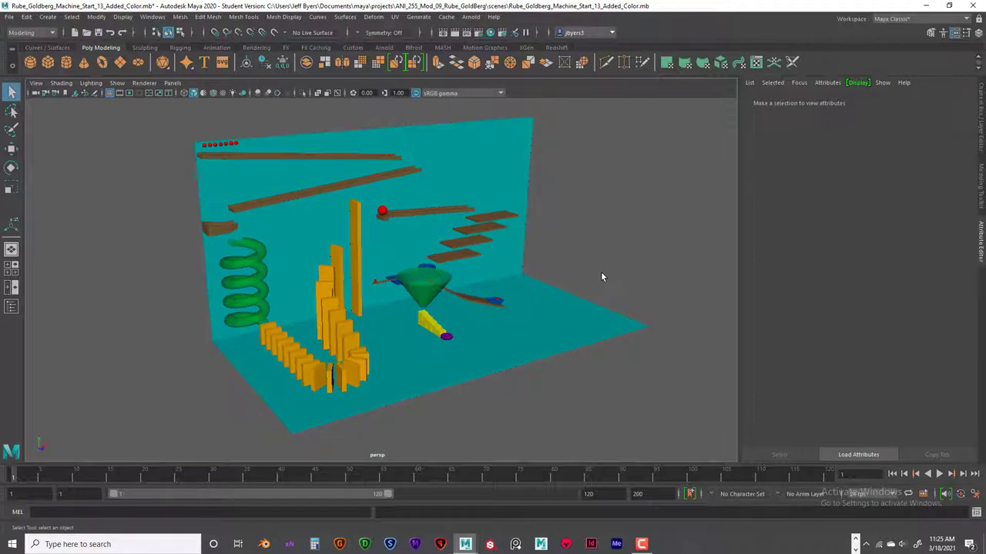
pyautogui.keyDown('alt'); pyautogui.moveTo(602, 275); pyautogui.dragTo(637, 260); pyautogui.keyUp('alt')
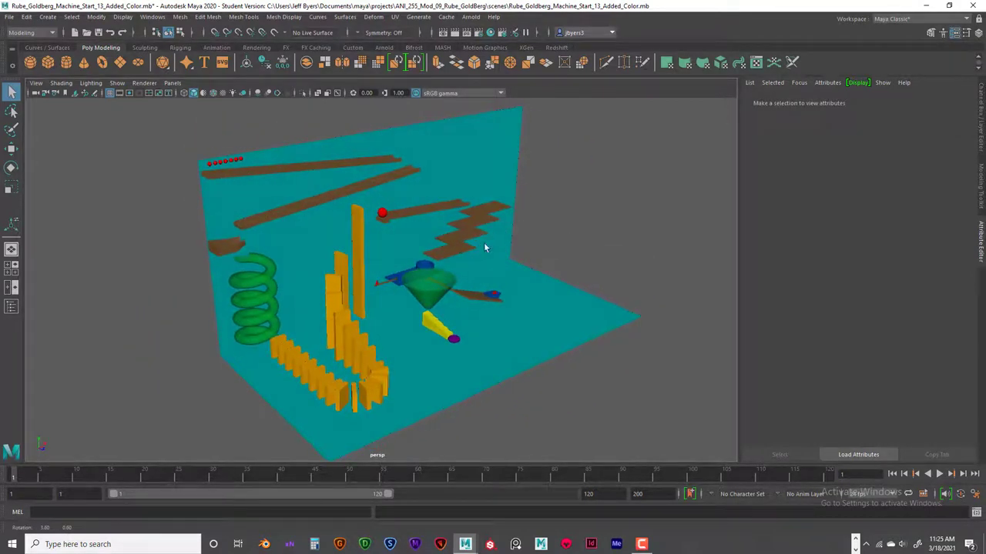
# - Open the Outliner and check the names of Panel_Cup_Flag, Flip_Ramp and the Tiny_Ball objects against the model
pyautogui.click(275, 344)
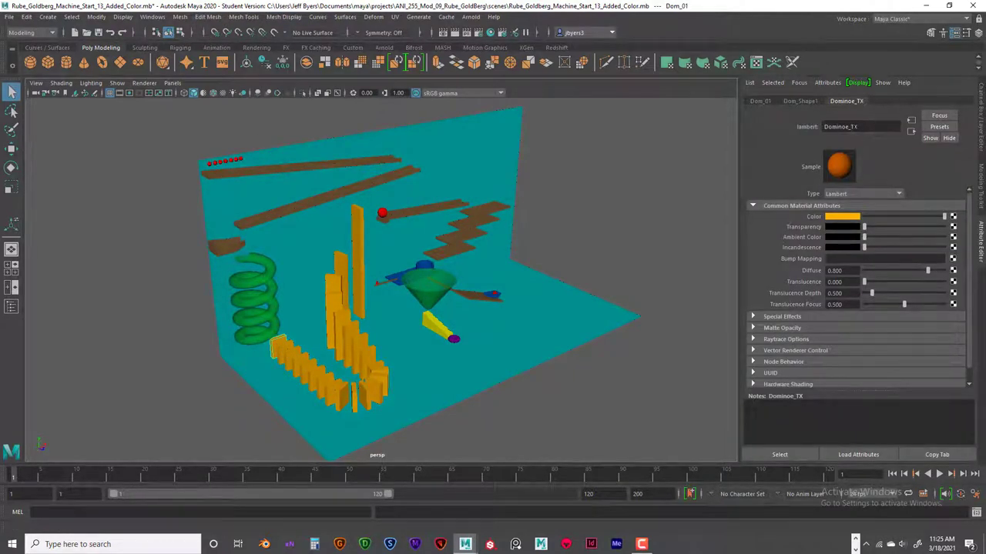
pyautogui.click(151, 16)
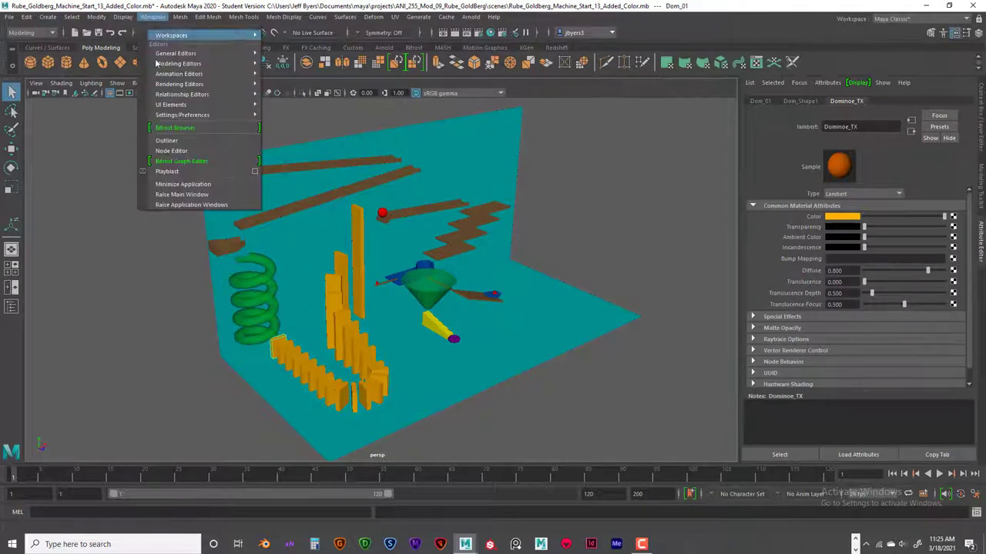
pyautogui.click(170, 140)
pyautogui.scroll(-1, 77, 295)
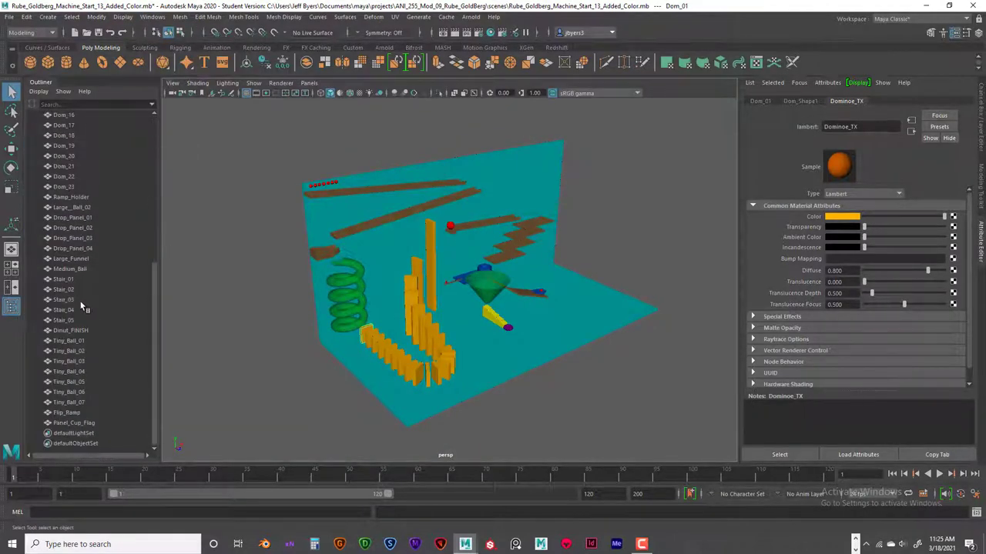
pyautogui.click(76, 422)
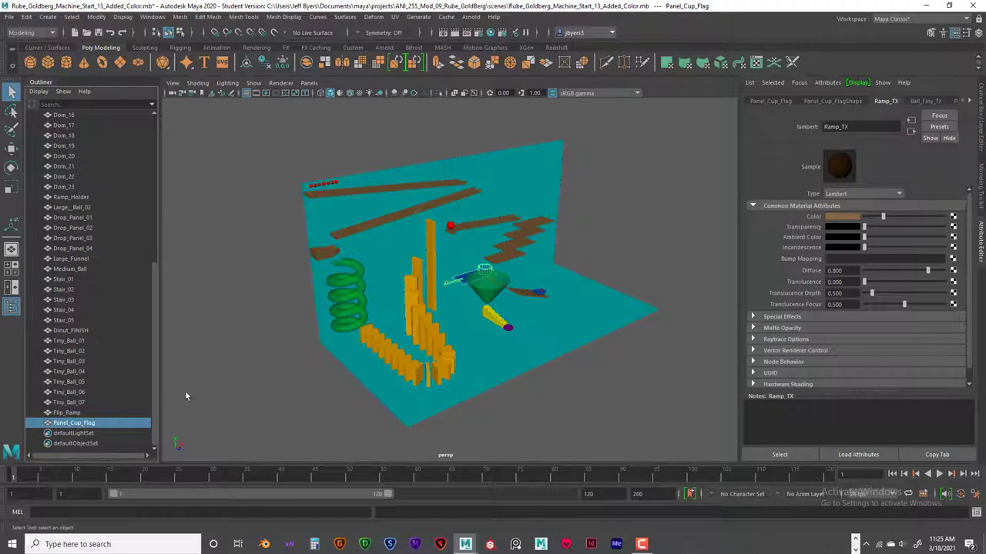
pyautogui.click(80, 413)
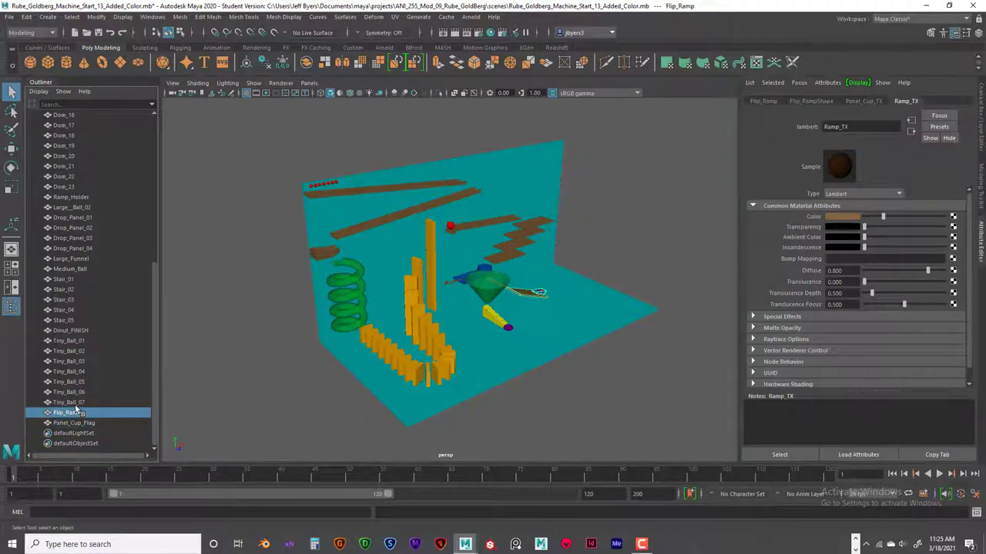
pyautogui.click(77, 402)
pyautogui.click(71, 342)
pyautogui.click(73, 352)
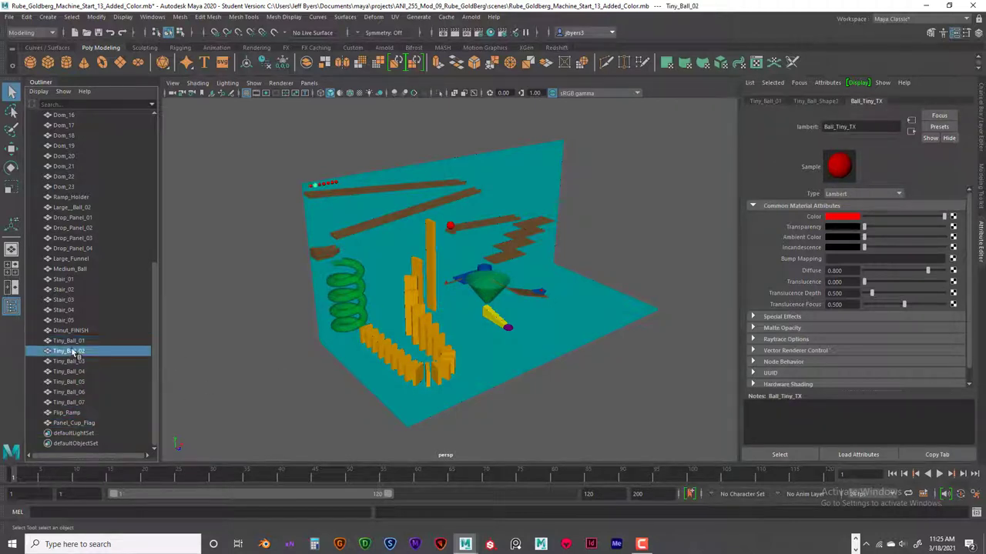
# - Check the names of the top ramp, the trap door and the first dominoes by selecting each in the scene
pyautogui.click(310, 190)
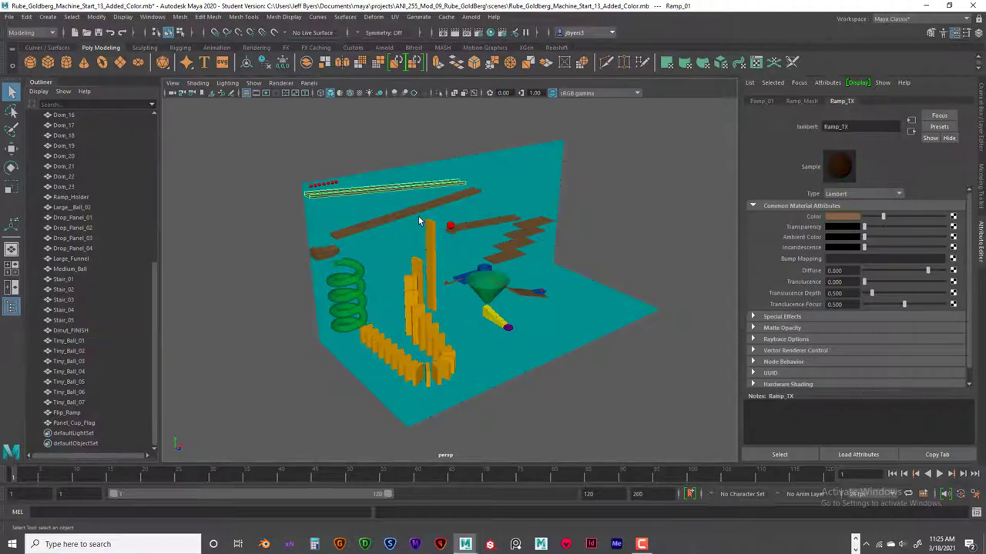
pyautogui.click(323, 259)
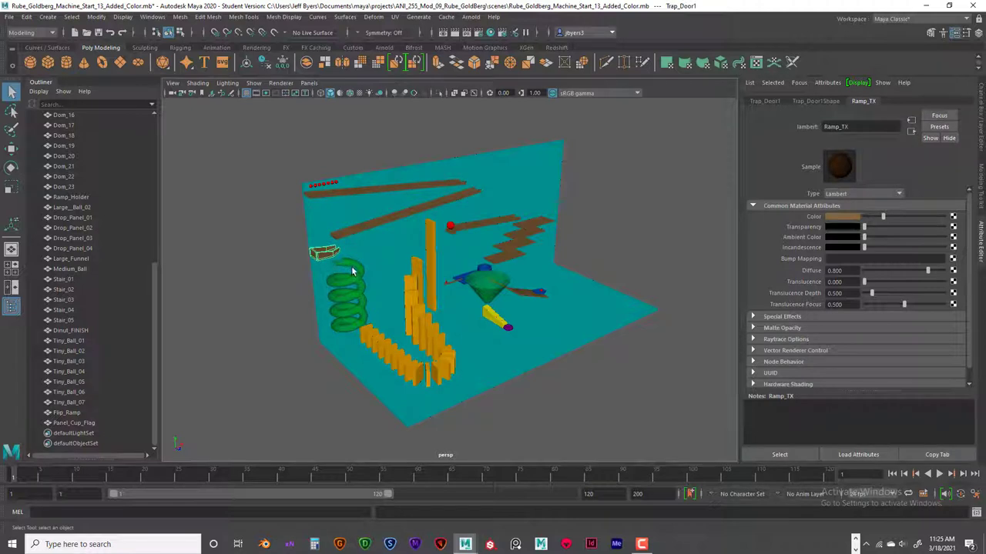
pyautogui.click(366, 342)
pyautogui.click(374, 341)
pyautogui.click(389, 353)
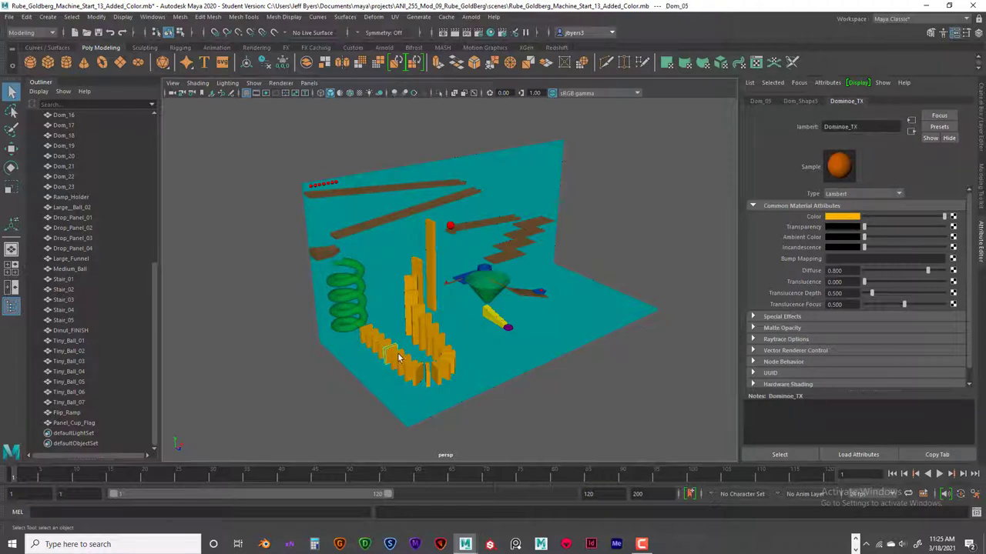
pyautogui.click(402, 362)
# - Review the machine's path from the tiny balls through the spiral slide and dominoes from the front and side
pyautogui.keyDown('alt'); pyautogui.moveTo(553, 284); pyautogui.dragTo(377, 291); pyautogui.keyUp('alt')
pyautogui.keyDown('alt'); pyautogui.moveTo(319, 213); pyautogui.dragTo(313, 165); pyautogui.keyUp('alt')
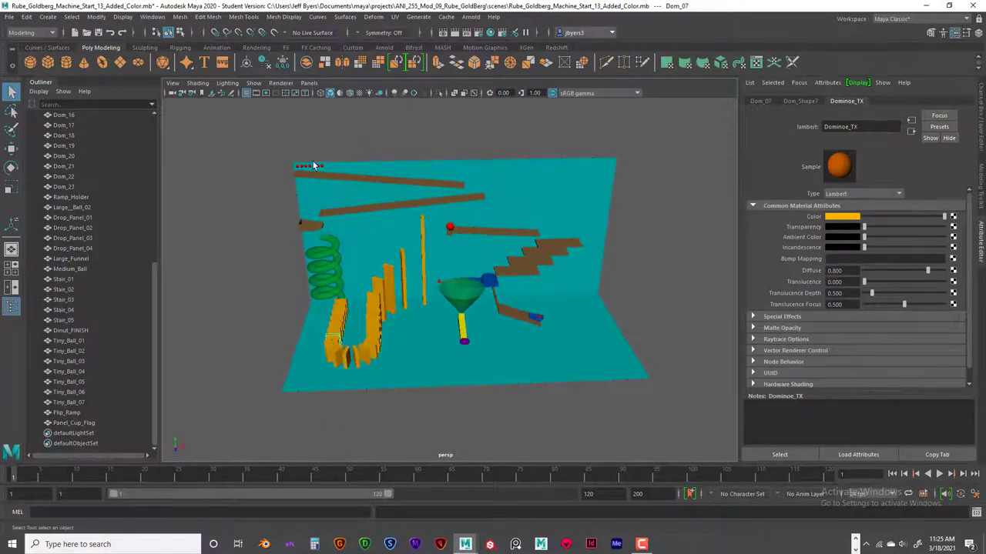
pyautogui.keyDown('alt'); pyautogui.moveTo(308, 223); pyautogui.dragTo(306, 223); pyautogui.keyUp('alt')
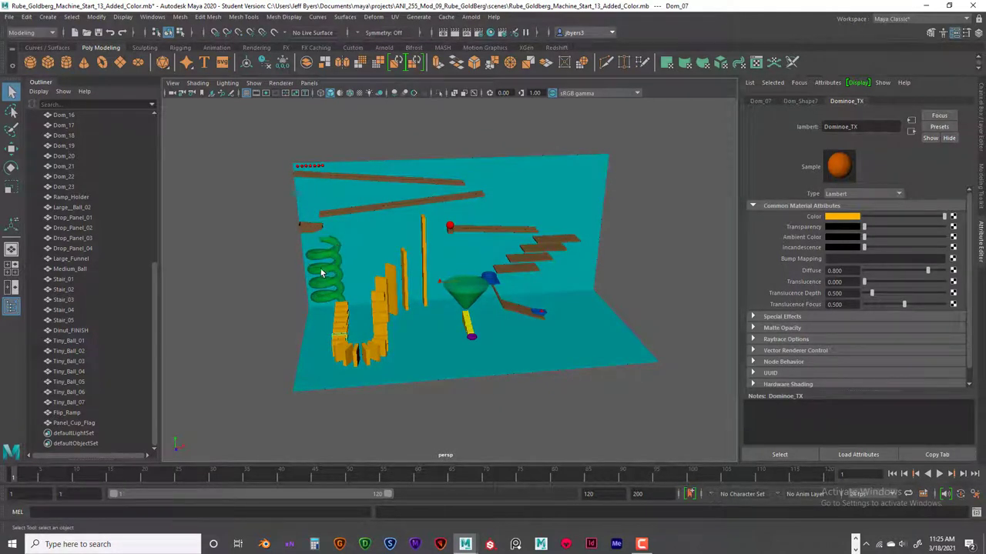
pyautogui.keyDown('alt'); pyautogui.moveTo(344, 320); pyautogui.dragTo(402, 339); pyautogui.keyUp('alt')
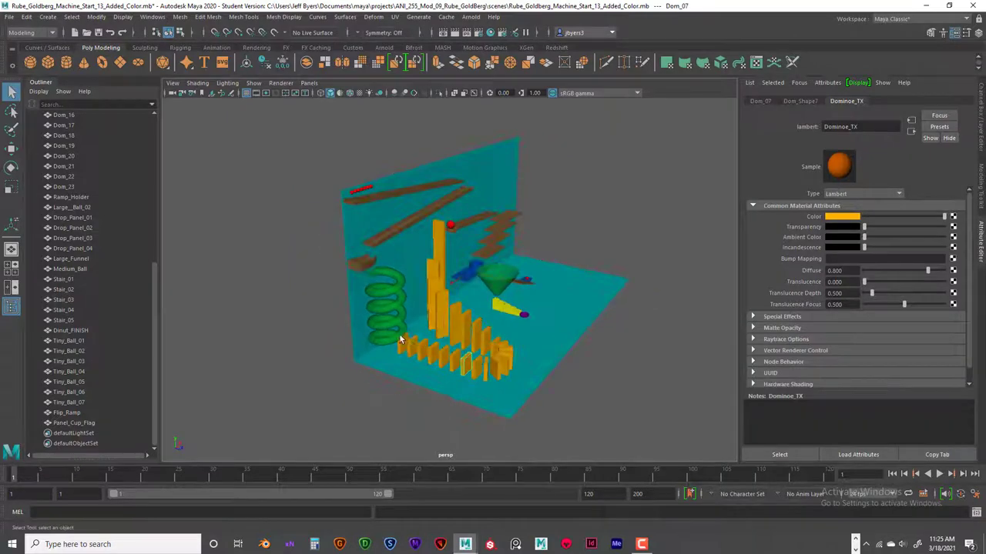
pyautogui.keyDown('alt'); pyautogui.moveTo(476, 271); pyautogui.dragTo(422, 255); pyautogui.keyUp('alt')
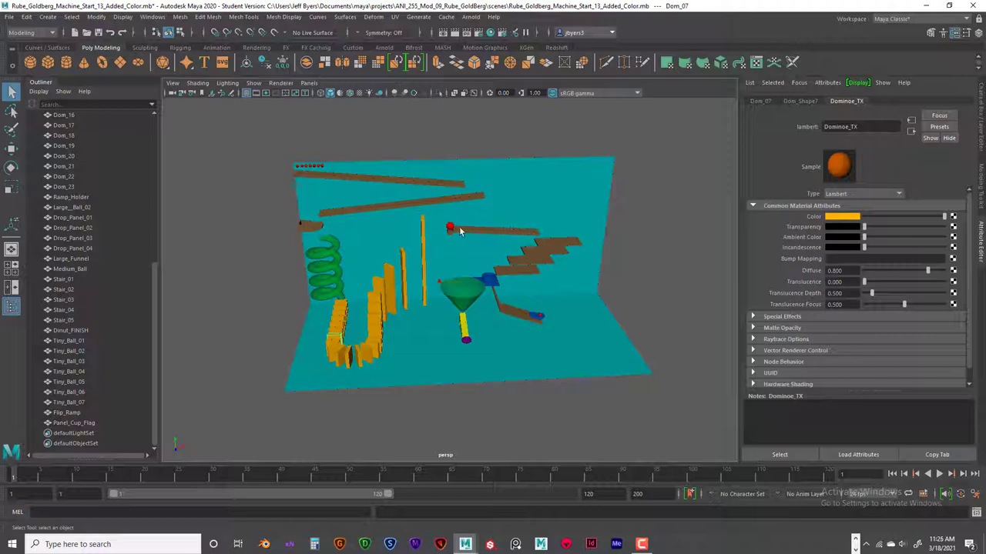
# - Select the ramp holder beneath the large red ball and examine how it supports the ball and ramp
pyautogui.scroll(5, 473, 255)
pyautogui.keyDown('alt'); pyautogui.moveTo(484, 224); pyautogui.dragTo(433, 349, button='middle'); pyautogui.keyUp('alt')
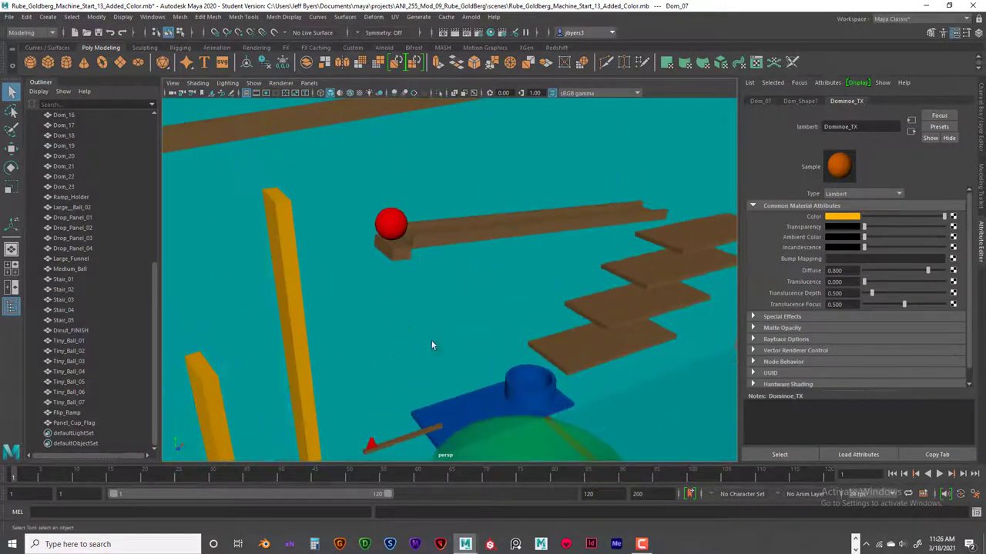
pyautogui.scroll(4, 416, 316)
pyautogui.keyDown('alt'); pyautogui.moveTo(407, 314); pyautogui.dragTo(338, 202); pyautogui.keyUp('alt')
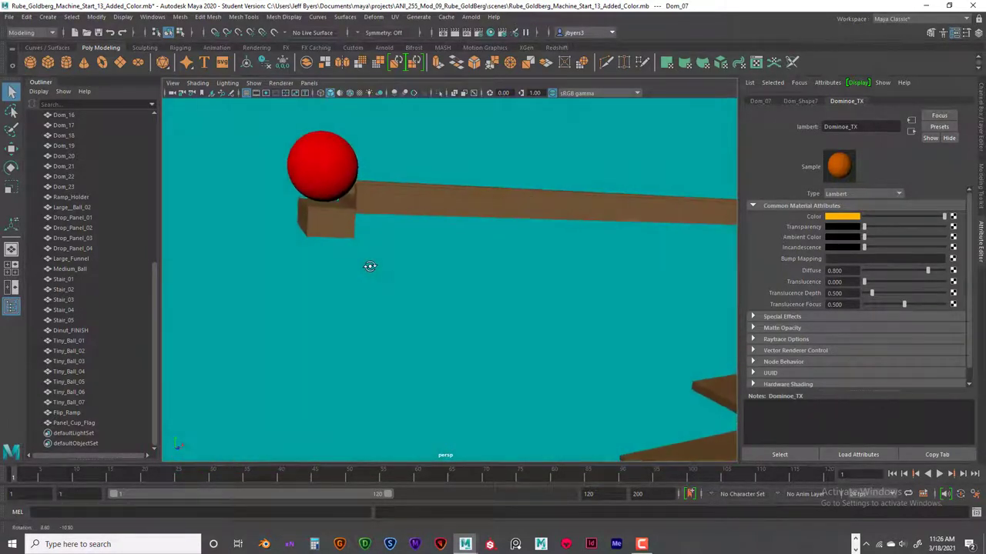
pyautogui.click(309, 210)
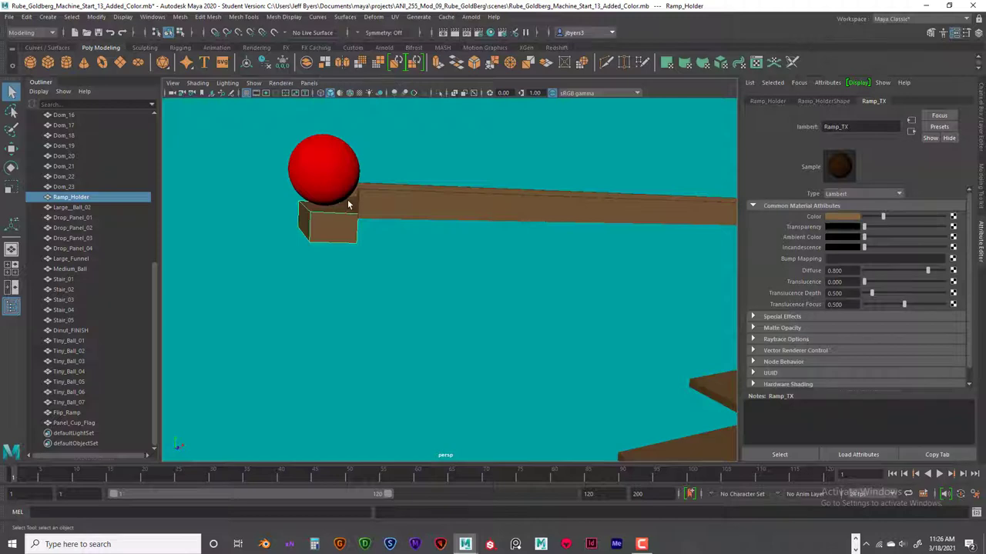
pyautogui.keyDown('alt'); pyautogui.moveTo(365, 206); pyautogui.dragTo(453, 243); pyautogui.keyUp('alt')
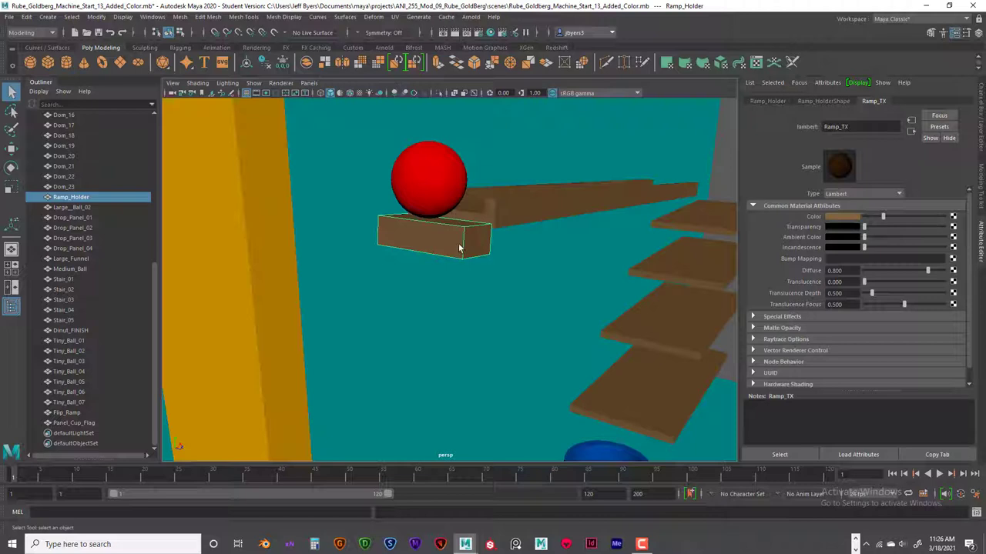
# - Tilt the ramp holder slightly about its X axis with the Rotate tool and check it against the ball and ramp
pyautogui.press('e')
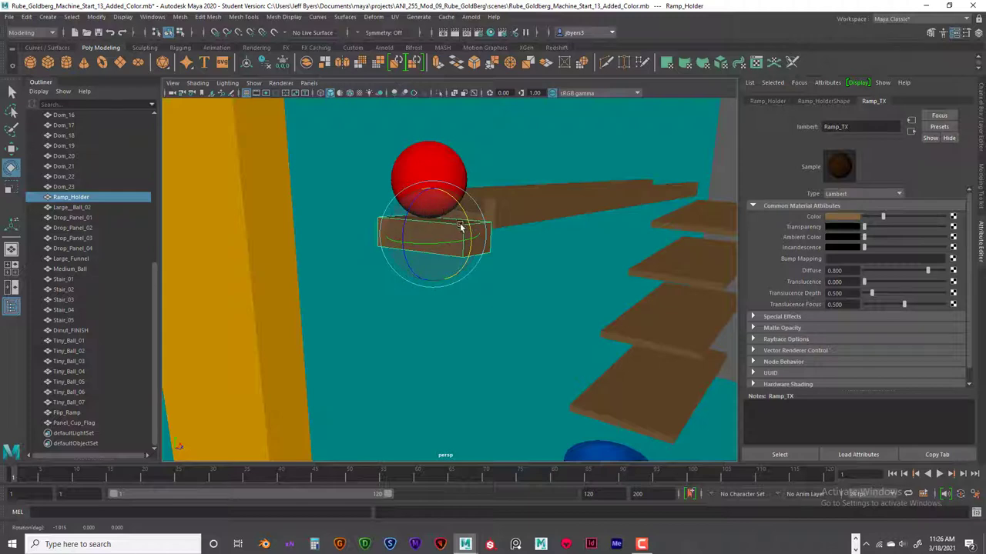
pyautogui.keyDown('alt'); pyautogui.moveTo(463, 273); pyautogui.dragTo(439, 293); pyautogui.keyUp('alt')
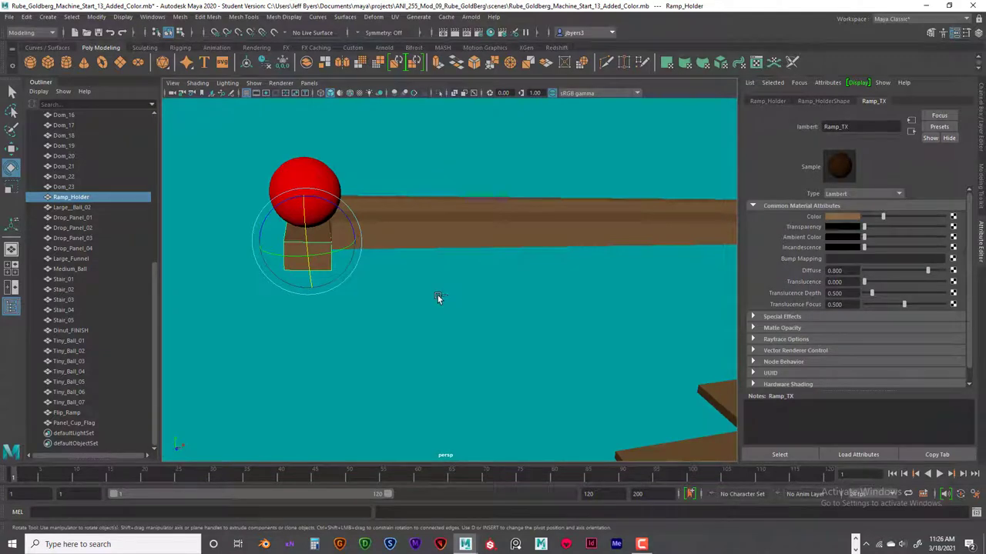
pyautogui.keyDown('alt'); pyautogui.moveTo(465, 288); pyautogui.dragTo(429, 259); pyautogui.keyUp('alt')
# - Select the flip ramp beside the green funnel and check its name and position within the whole machine
pyautogui.keyDown('alt'); pyautogui.moveTo(488, 319); pyautogui.dragTo(406, 363); pyautogui.keyUp('alt')
pyautogui.click(442, 392)
pyautogui.keyDown('alt'); pyautogui.moveTo(442, 392); pyautogui.dragTo(422, 355); pyautogui.keyUp('alt')
pyautogui.click(370, 345)
pyautogui.keyDown('alt'); pyautogui.moveTo(323, 336); pyautogui.dragTo(465, 345); pyautogui.keyUp('alt')
pyautogui.click(462, 304)
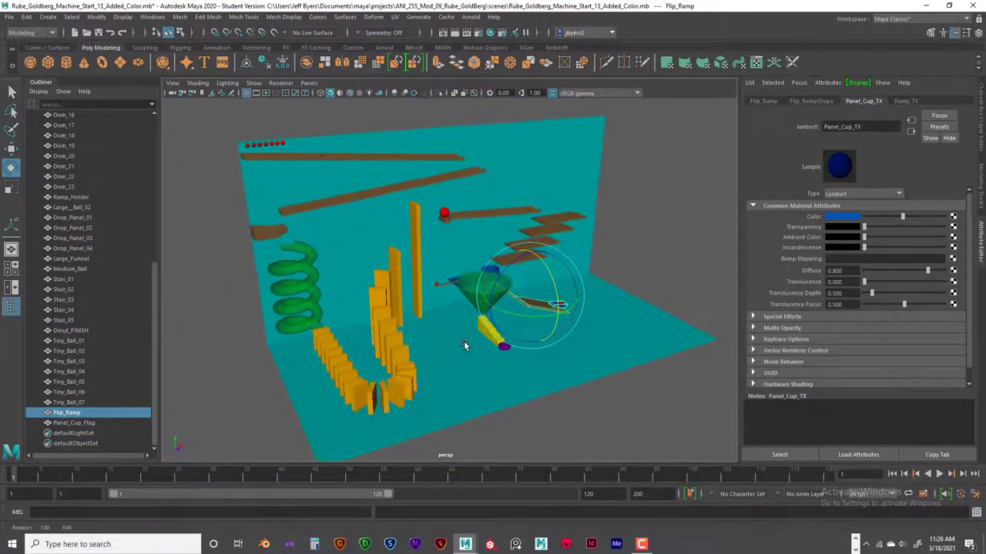
# - Clear the selection and review the complete machine's layout from slightly different angles
pyautogui.click(656, 262)
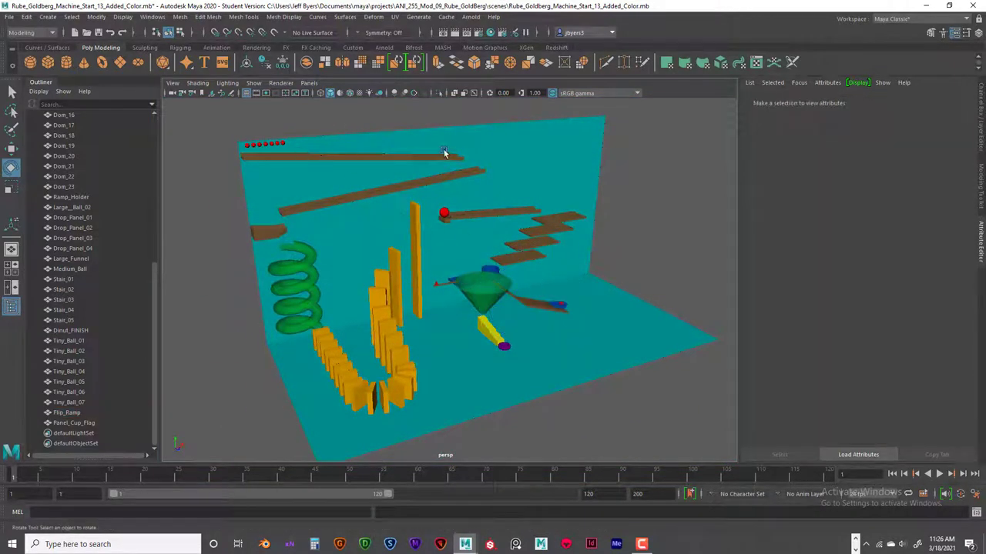
pyautogui.keyDown('alt'); pyautogui.moveTo(658, 281); pyautogui.dragTo(633, 271); pyautogui.keyUp('alt')
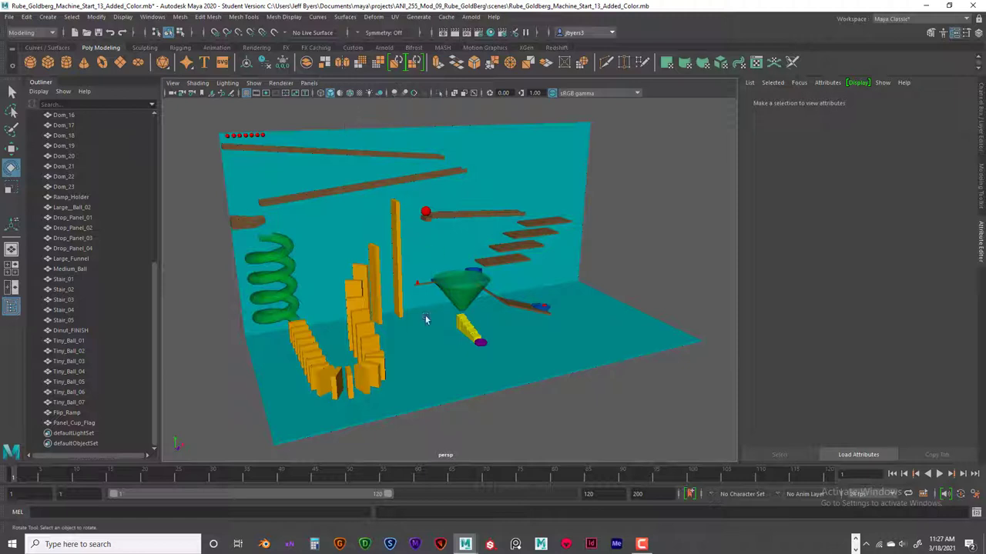
pyautogui.keyDown('alt'); pyautogui.moveTo(627, 246); pyautogui.dragTo(633, 242); pyautogui.keyUp('alt')
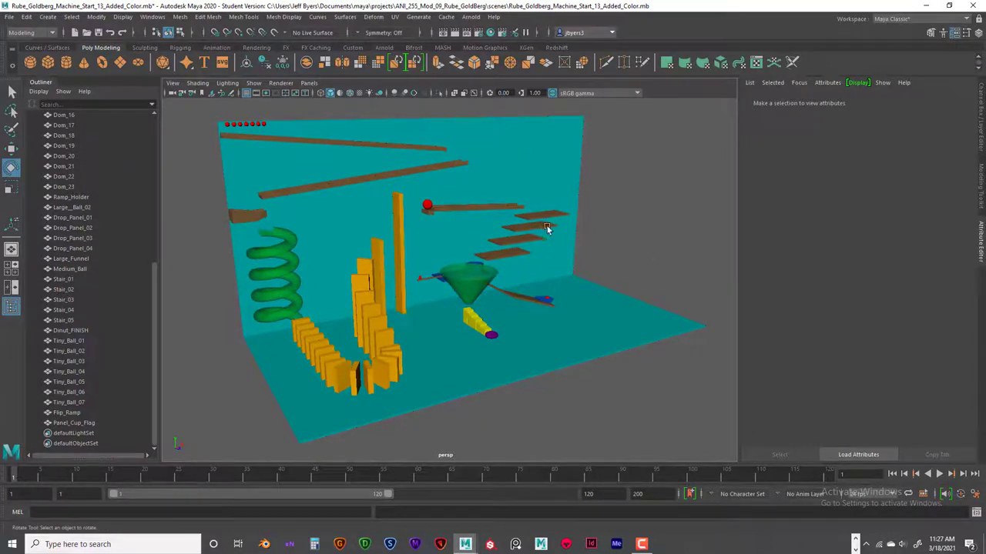
pyautogui.keyDown('alt'); pyautogui.moveTo(654, 263); pyautogui.dragTo(651, 239); pyautogui.keyUp('alt')
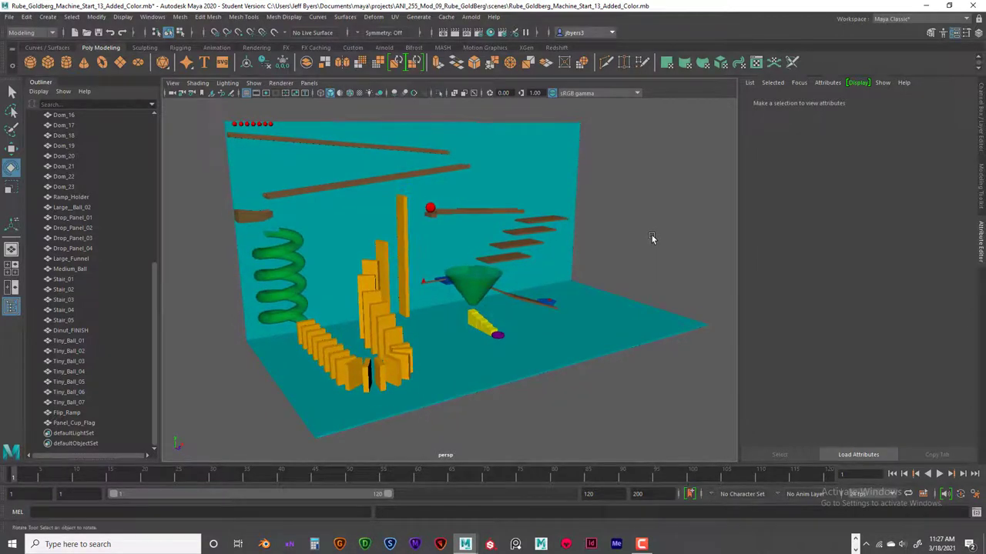